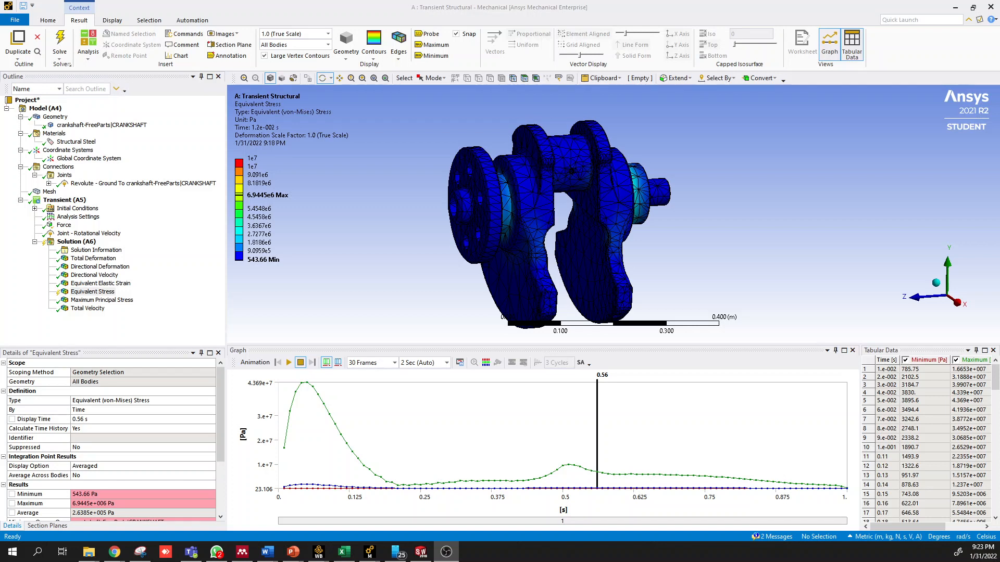
# Step: Play the crankshaft's Equivalent Stress animation, stop it, and examine the stress contours from several angles
pyautogui.click(289, 364)
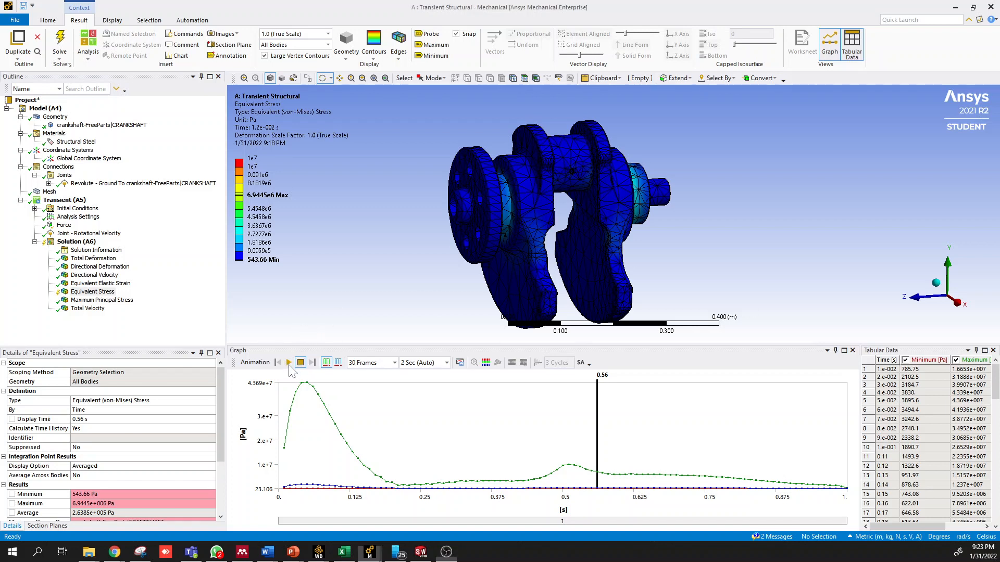
pyautogui.click(289, 364)
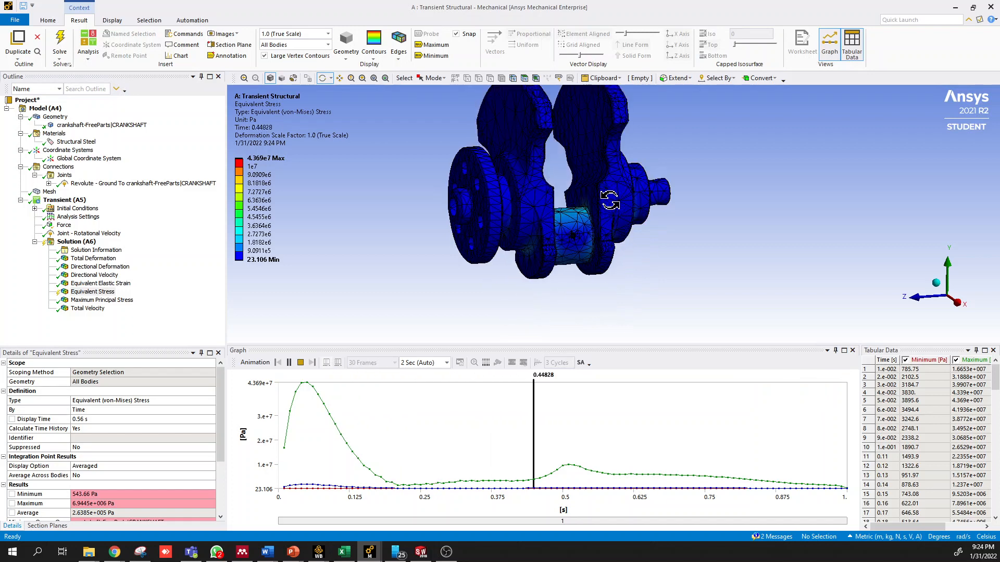
pyautogui.click(301, 363)
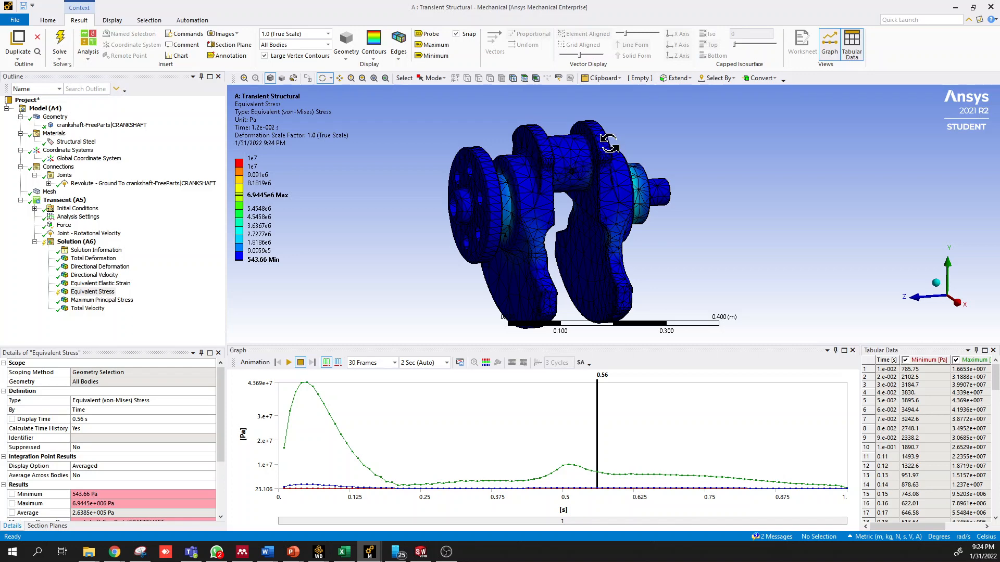
pyautogui.moveTo(654, 259); pyautogui.dragTo(636, 271)
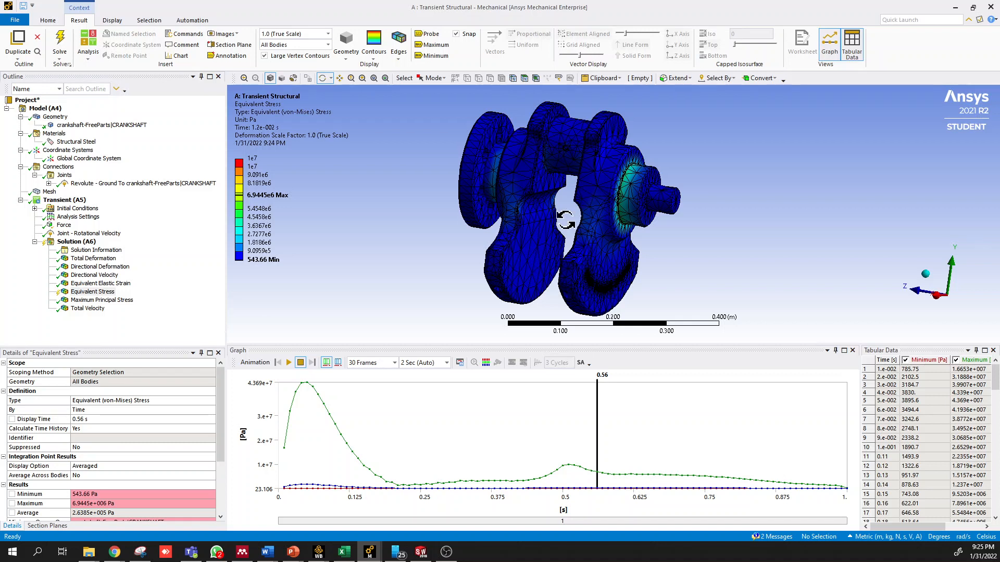
pyautogui.moveTo(555, 229); pyautogui.dragTo(608, 209)
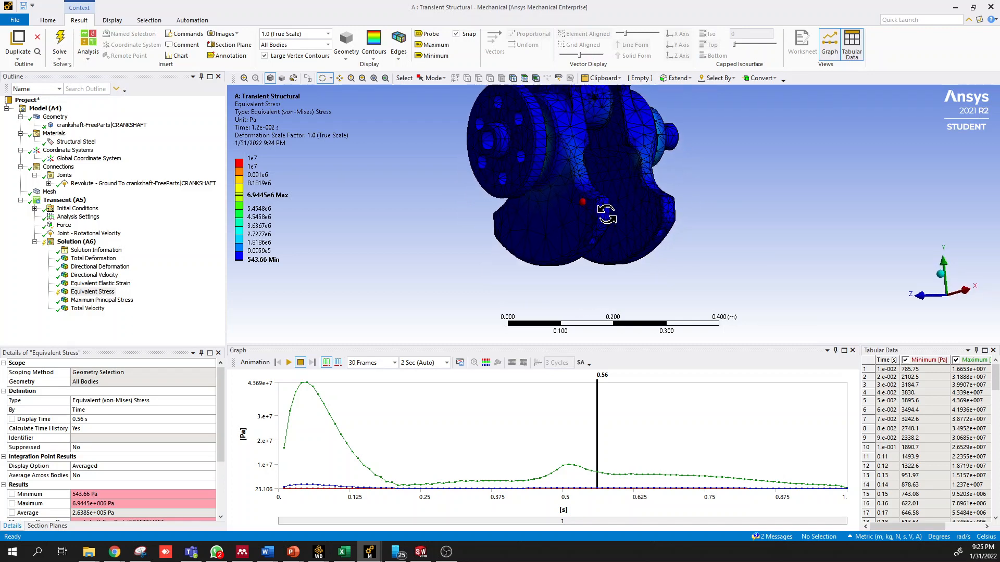
pyautogui.keyDown('ctrl'); pyautogui.moveTo(631, 166); pyautogui.dragTo(638, 231, button='middle'); pyautogui.keyUp('ctrl')
pyautogui.moveTo(638, 232); pyautogui.dragTo(729, 230)
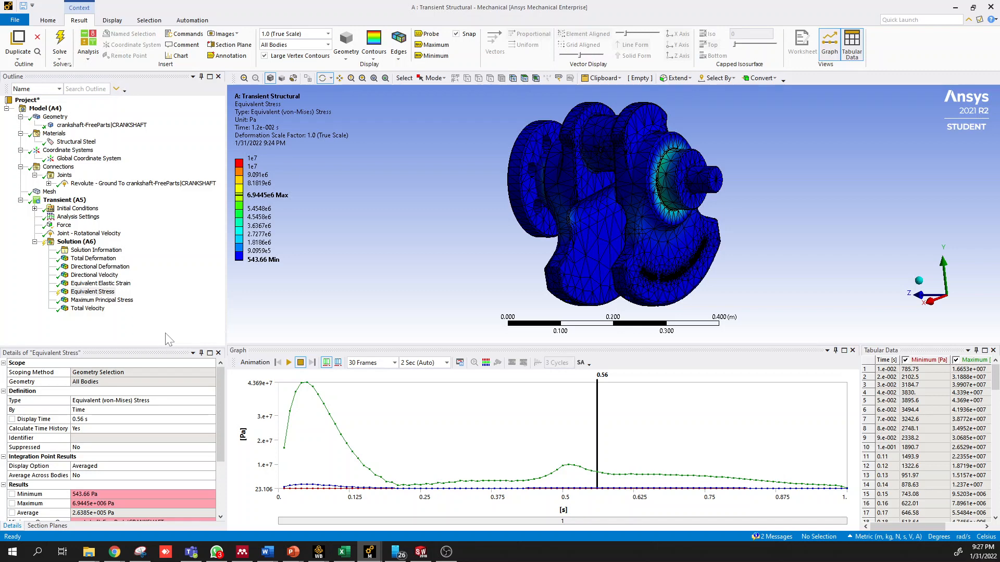
pyautogui.moveTo(481, 198); pyautogui.dragTo(513, 203)
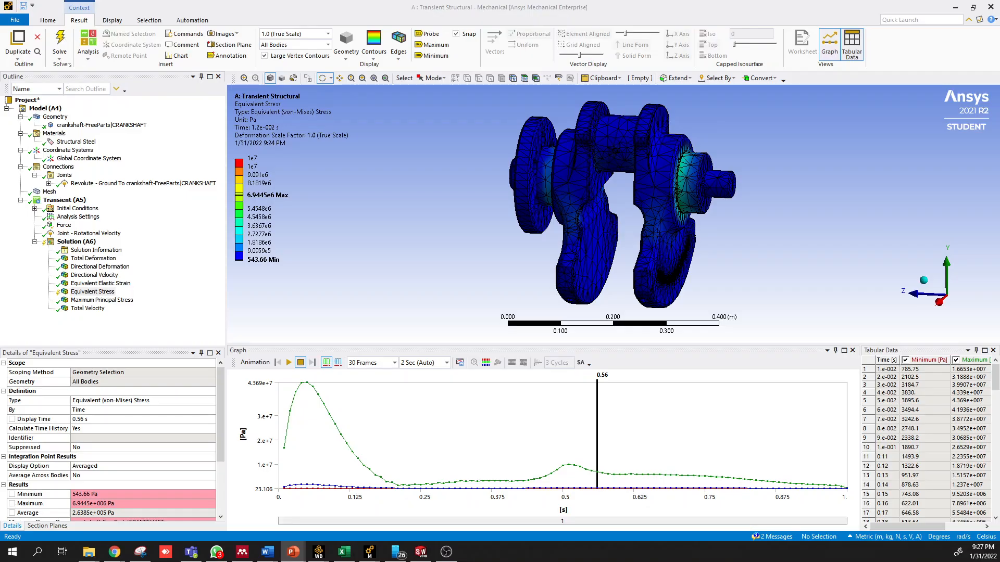
# Step: Bring up the 4_ME 780 - Lecture 4 deck in PowerPoint full size and review the Combustion Dynamics slide and neighbouring slides
pyautogui.press('Escape')
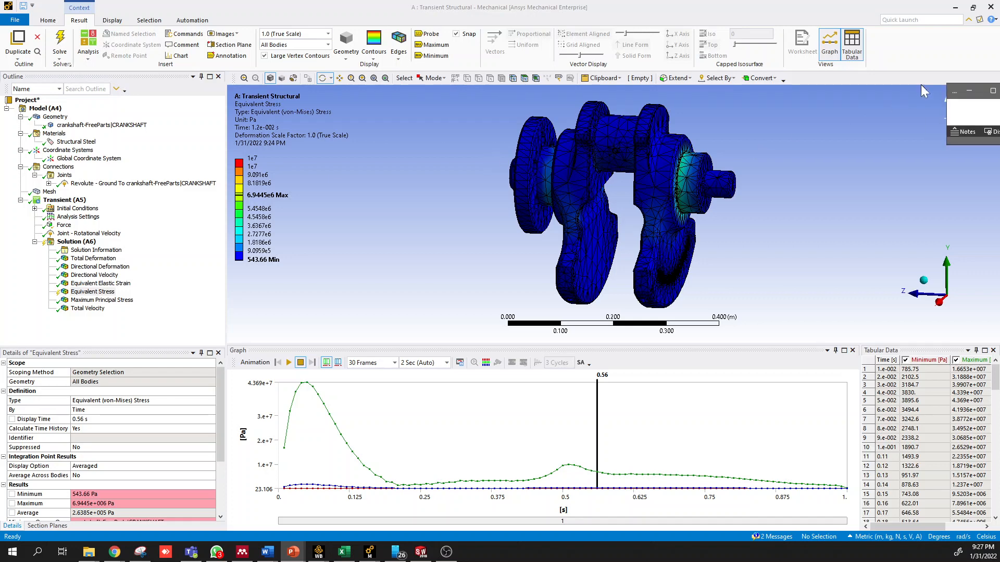
pyautogui.moveTo(961, 91); pyautogui.dragTo(517, 152)
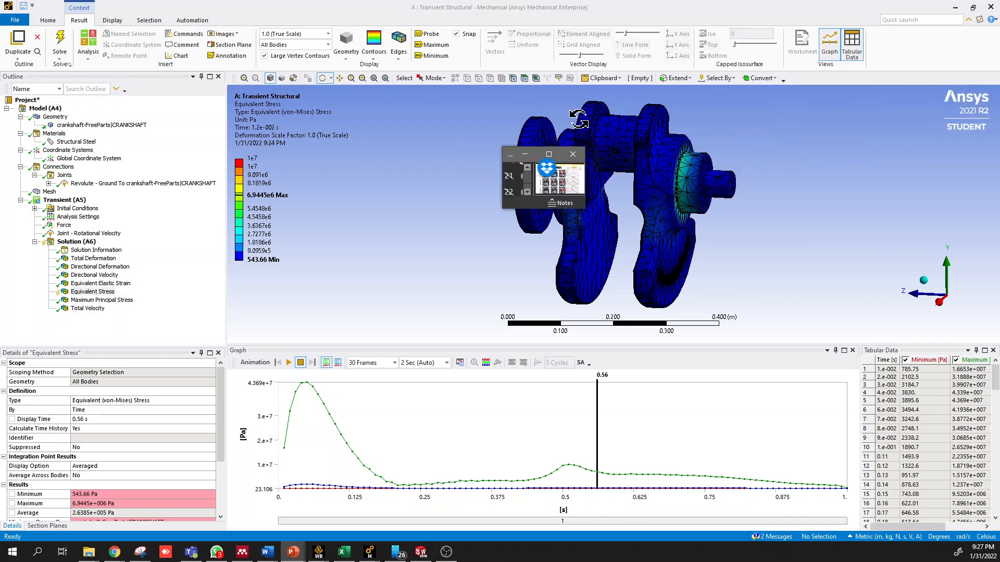
pyautogui.click(549, 154)
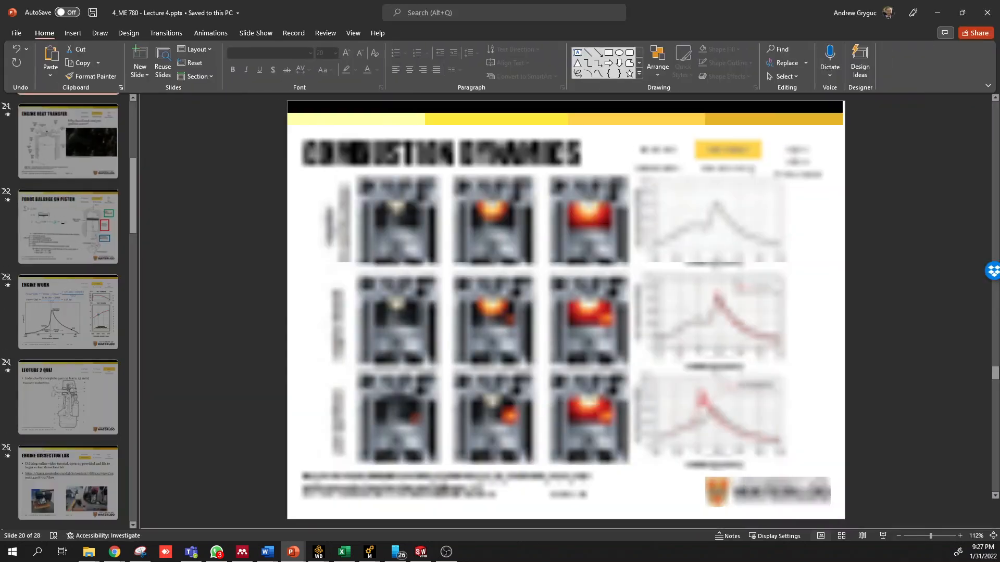
pyautogui.scroll(10, 72, 166)
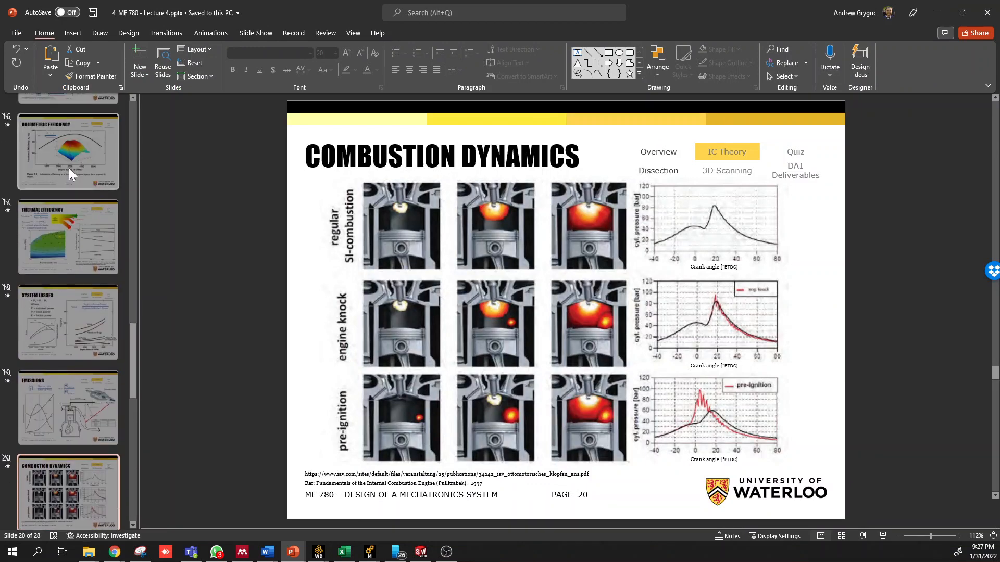
pyautogui.scroll(-3, 69, 168)
pyautogui.moveTo(294, 553)
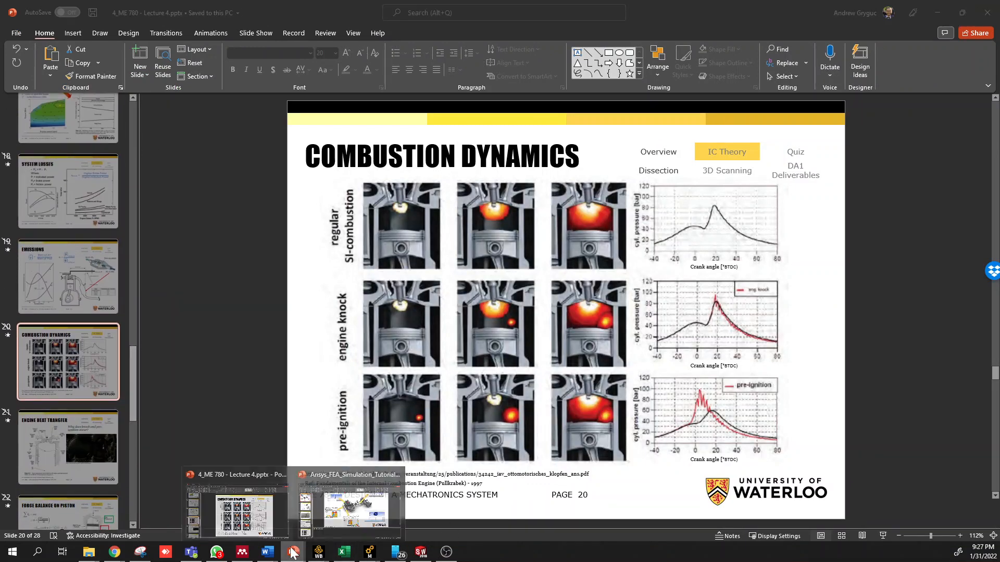
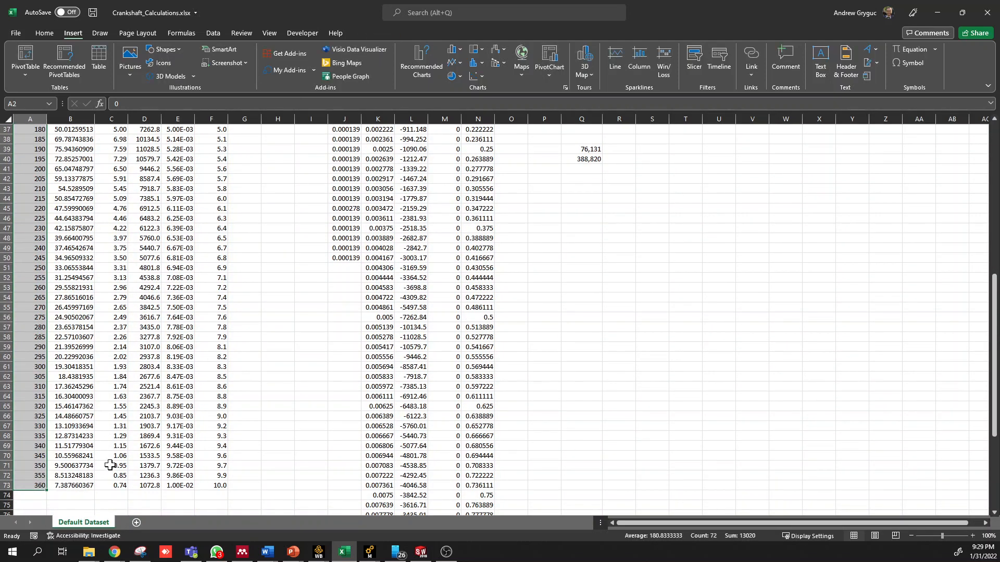
# Step: Review the Crankshaft_Calculations.xlsx data, checking the bore, stroke and displacement cells and the force versus time chart
pyautogui.scroll(12, 107, 468)
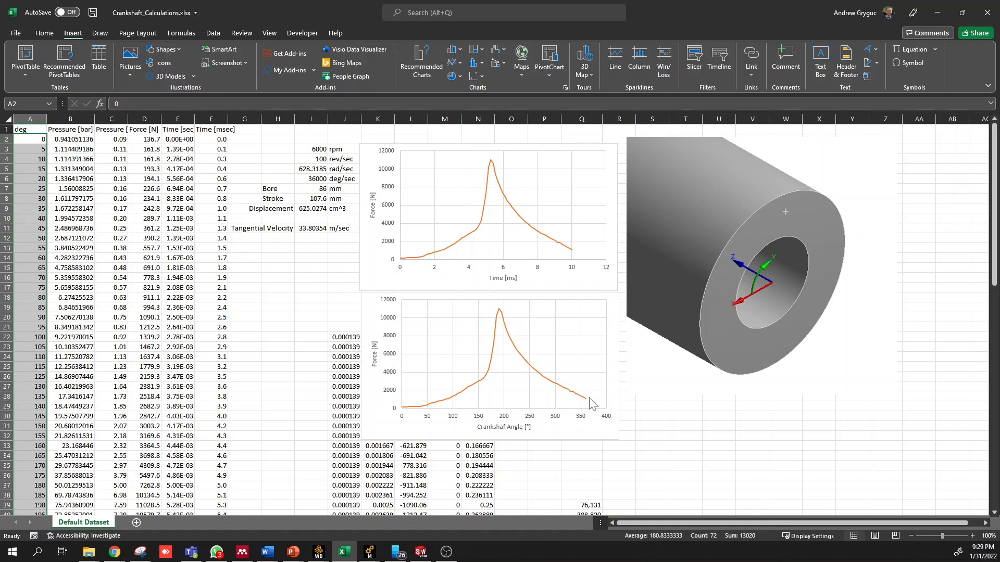
pyautogui.moveTo(587, 401)
pyautogui.moveTo(501, 312)
pyautogui.moveTo(311, 188); pyautogui.dragTo(310, 198)
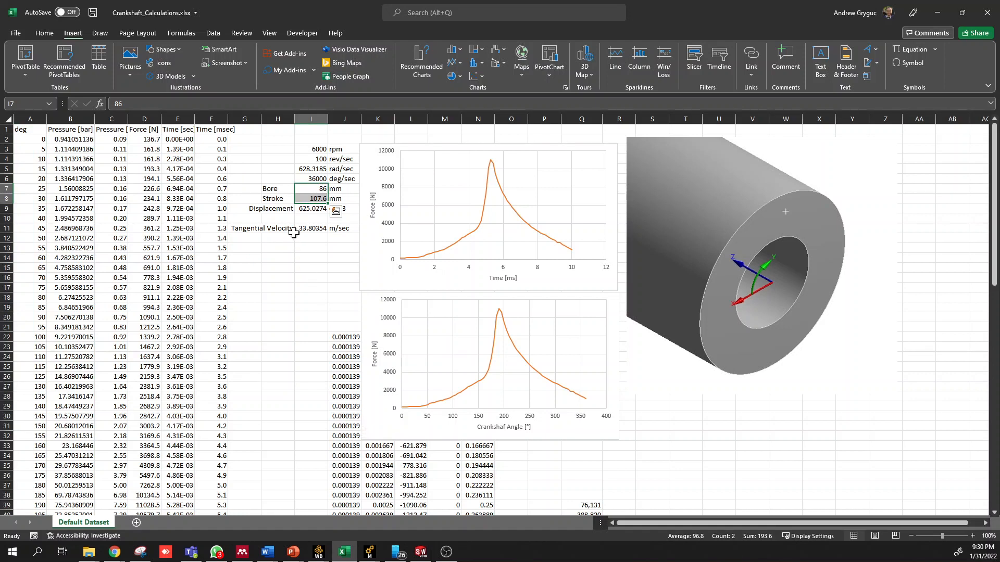
pyautogui.click(304, 210)
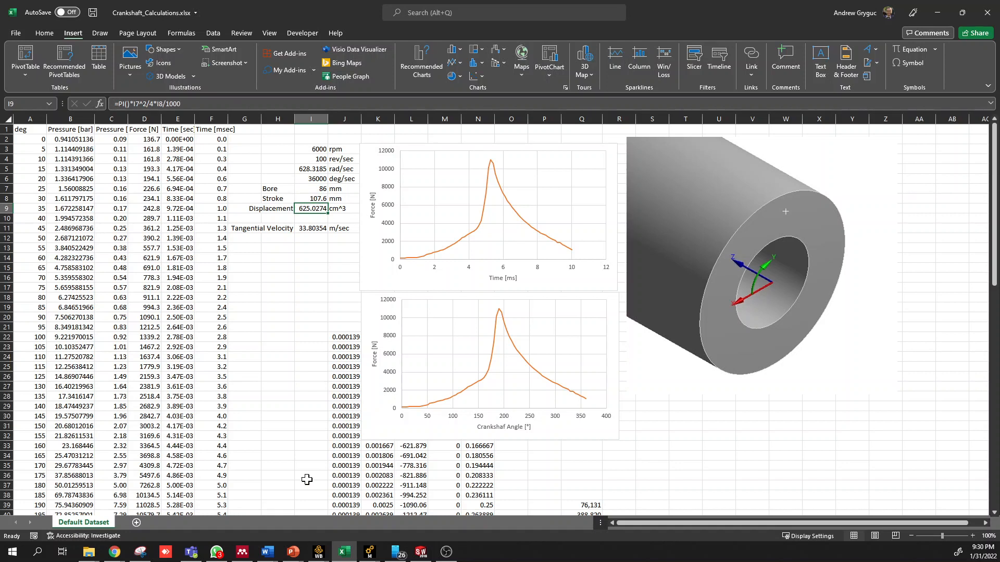
pyautogui.click(310, 189)
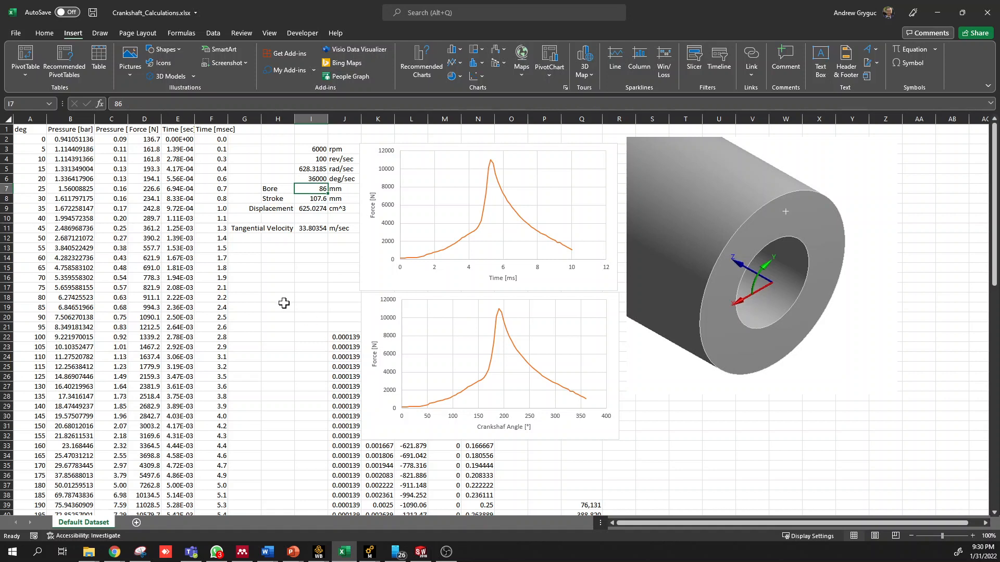
pyautogui.click(483, 207)
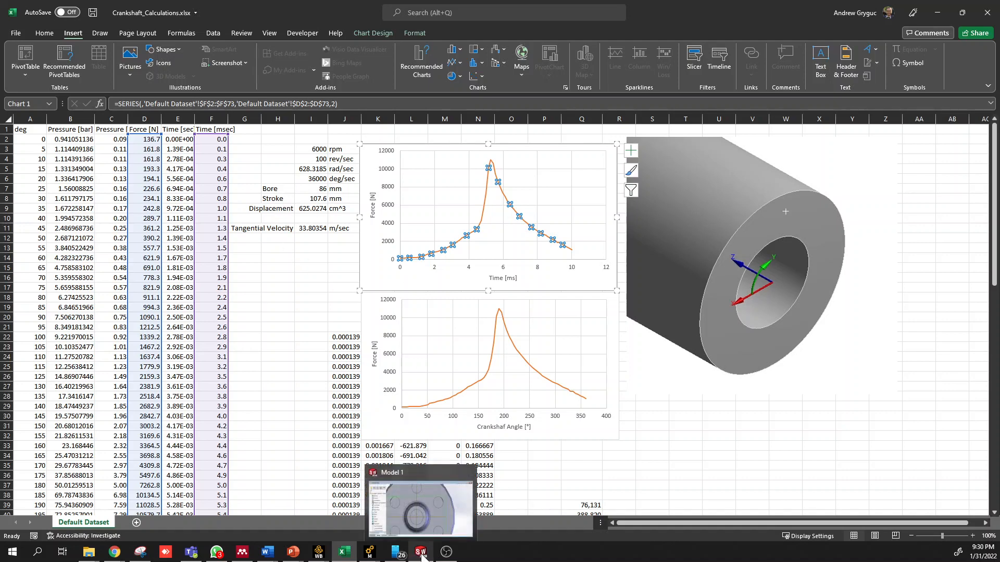
# Step: Switch to SOLIDWORKS and try to measure the center distance between the flange-end bore and the crankpin with point-to-point off
pyautogui.click(418, 553)
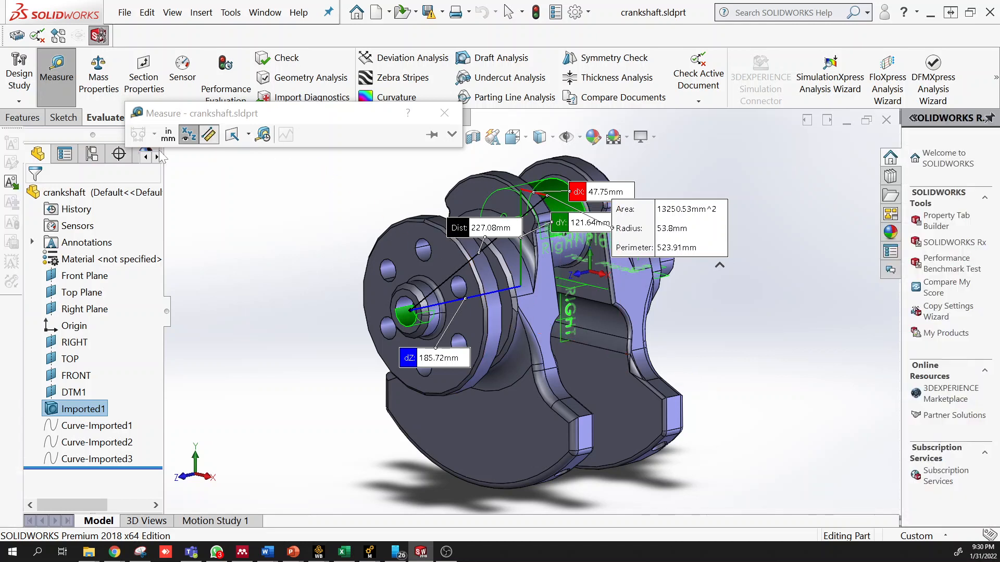
pyautogui.click(444, 113)
pyautogui.click(61, 96)
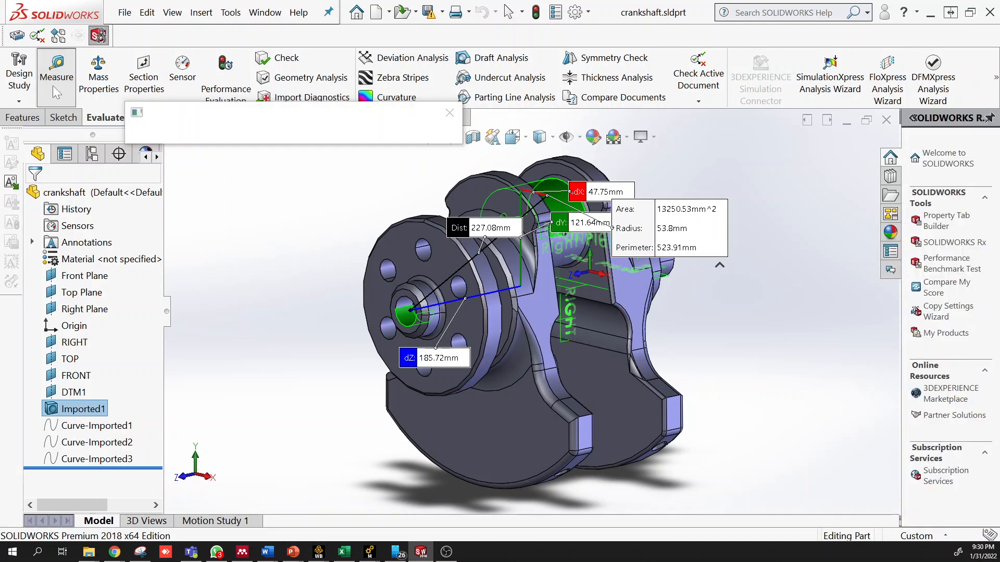
pyautogui.click(445, 113)
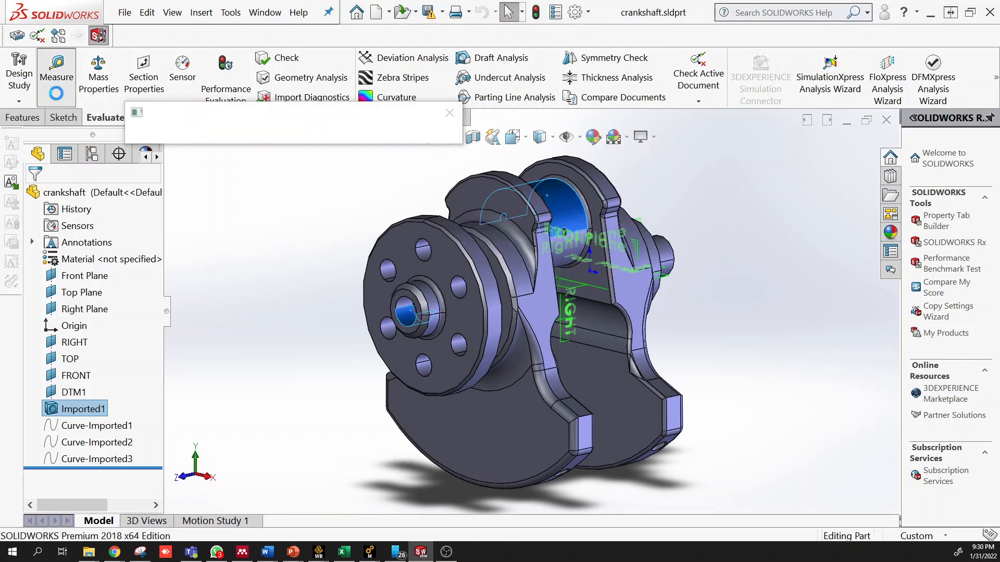
pyautogui.click(58, 94)
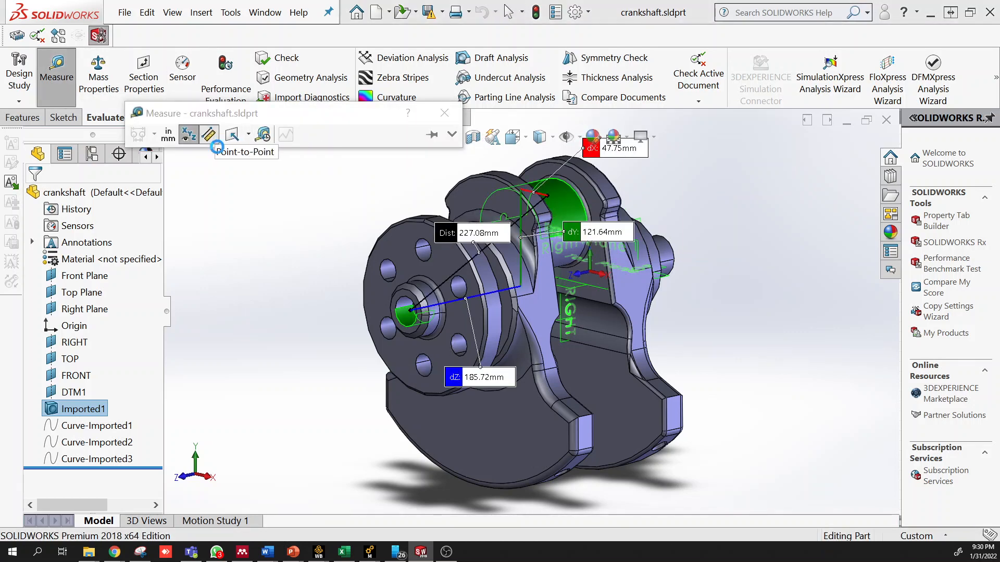
pyautogui.click(208, 135)
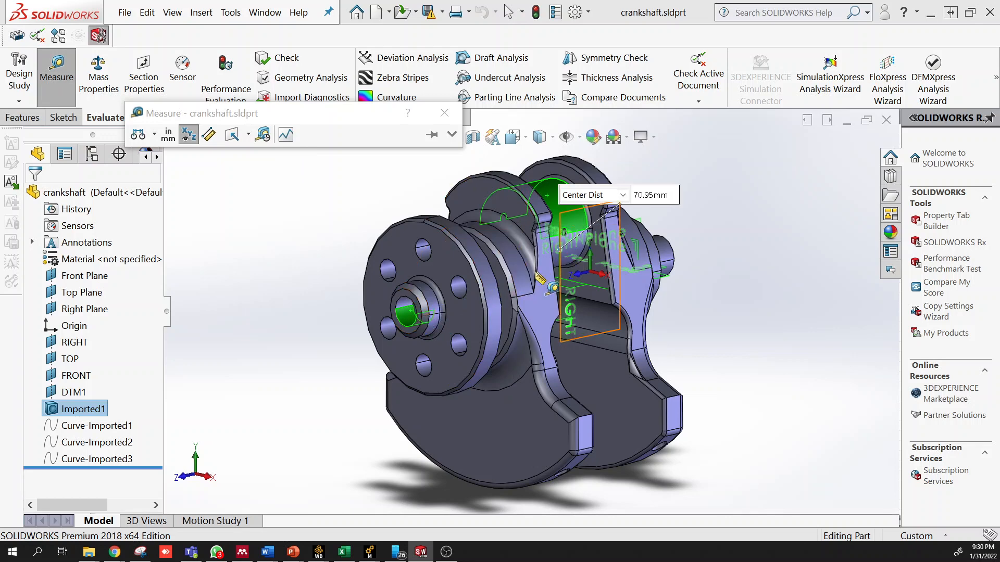
pyautogui.click(412, 323)
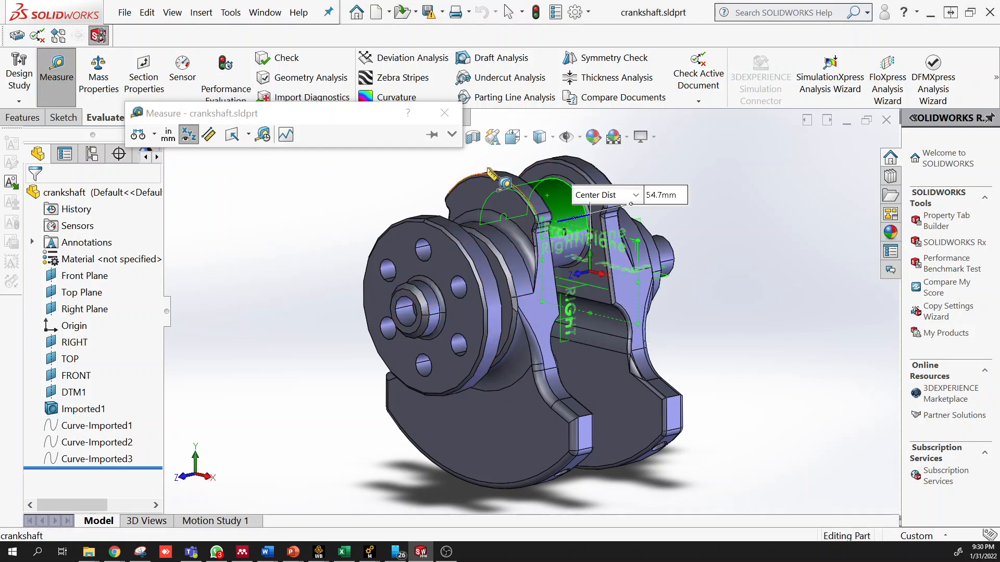
pyautogui.click(448, 120)
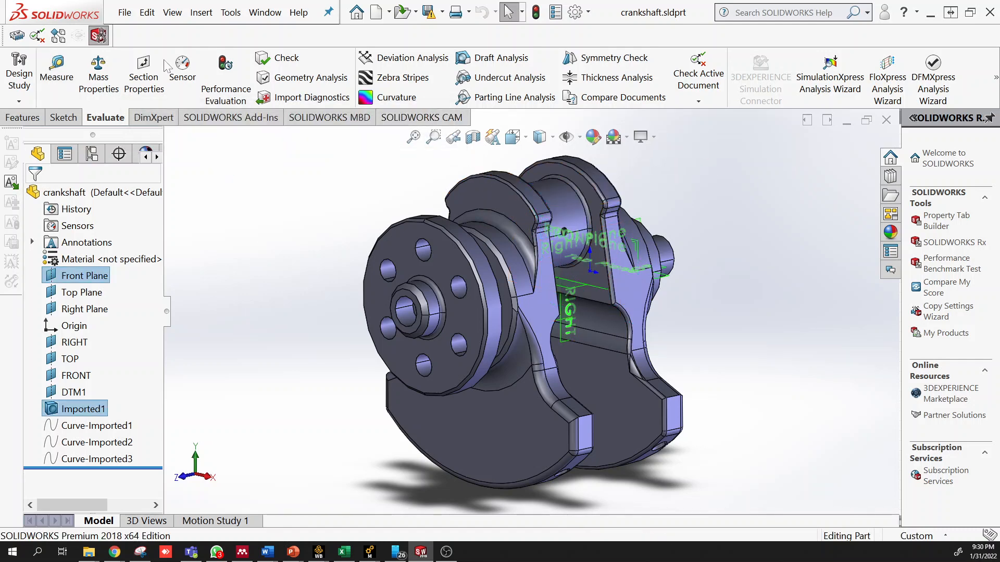
# Step: Restart Measure with a cleared selection and measure between the crankshaft's flange-end bore and crankpin, including against the Top Plane
pyautogui.press('Escape')
pyautogui.click(57, 84)
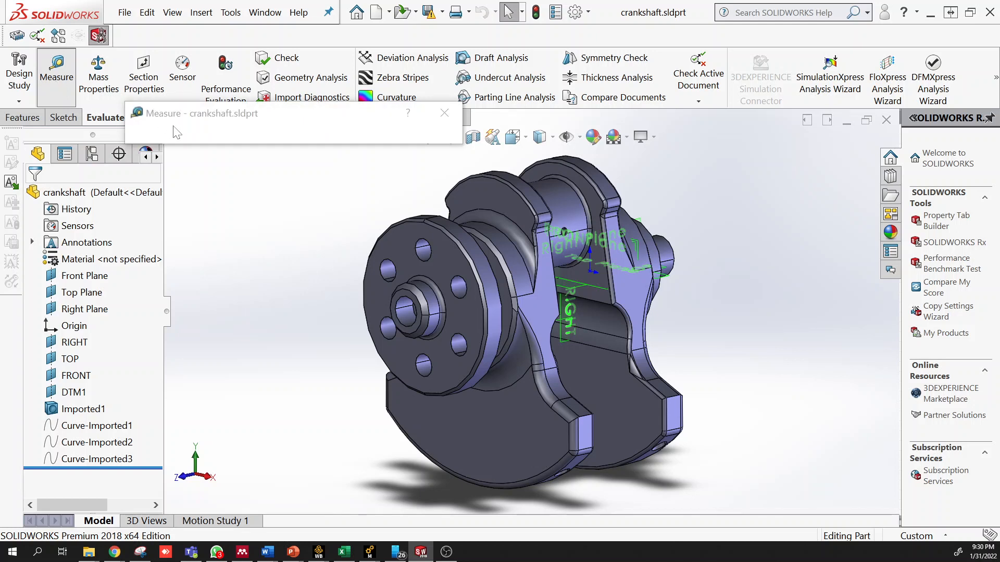
pyautogui.click(407, 315)
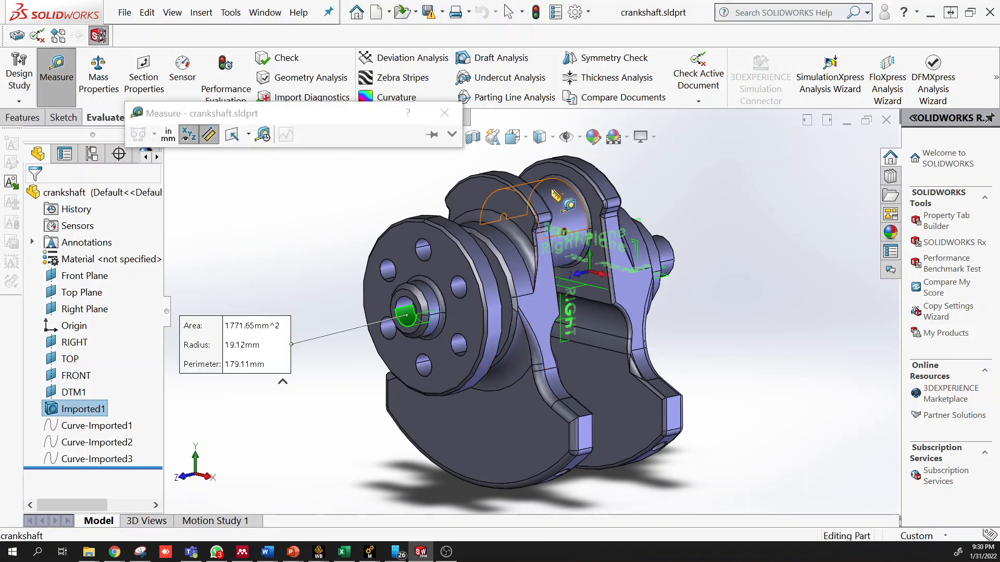
pyautogui.click(559, 211)
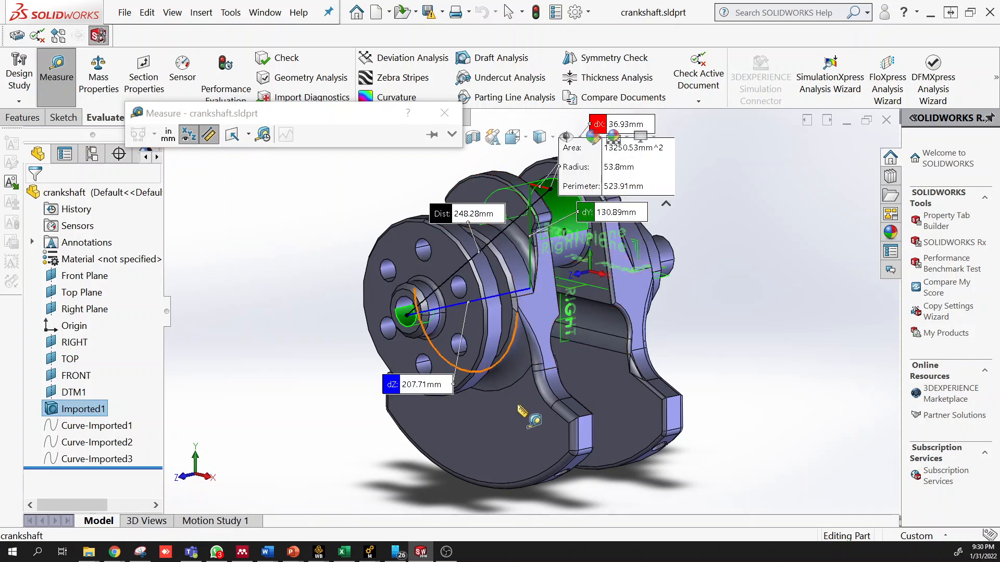
pyautogui.moveTo(536, 449); pyautogui.dragTo(632, 396, button='middle')
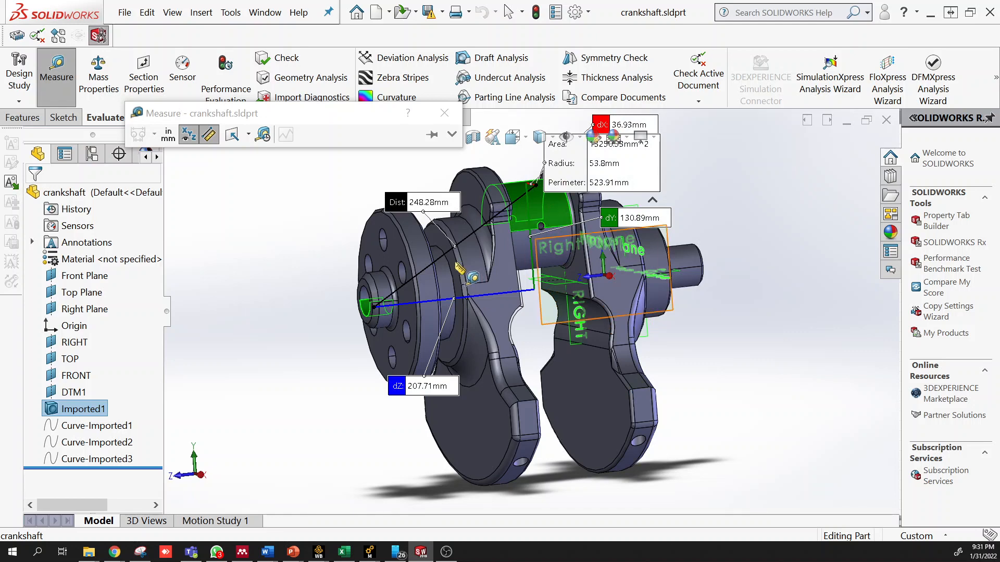
pyautogui.click(663, 260)
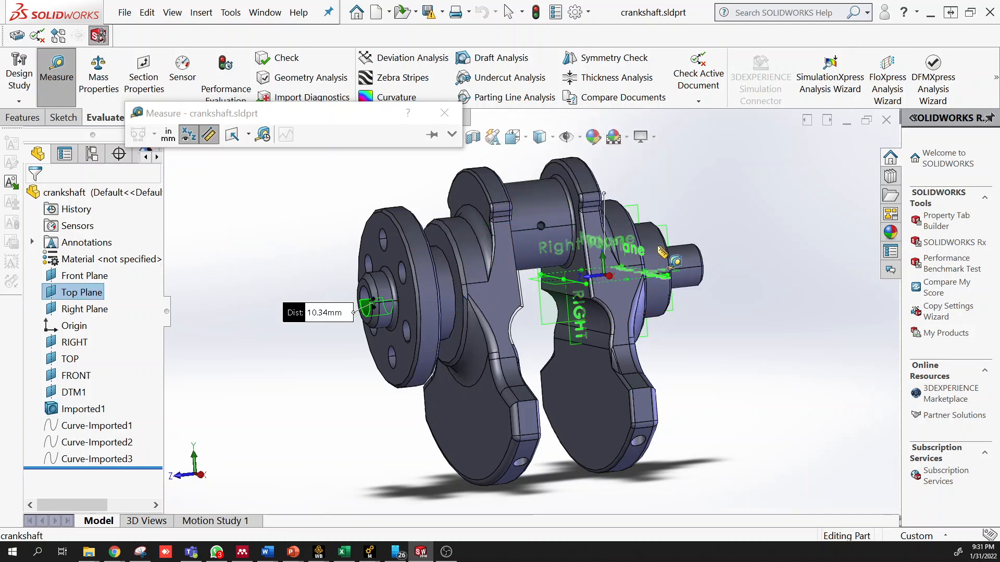
# Step: Leave SOLIDWORKS for the crankshaft calculations workbook and switch to the unsaved project in Ansys Workbench
pyautogui.click(931, 12)
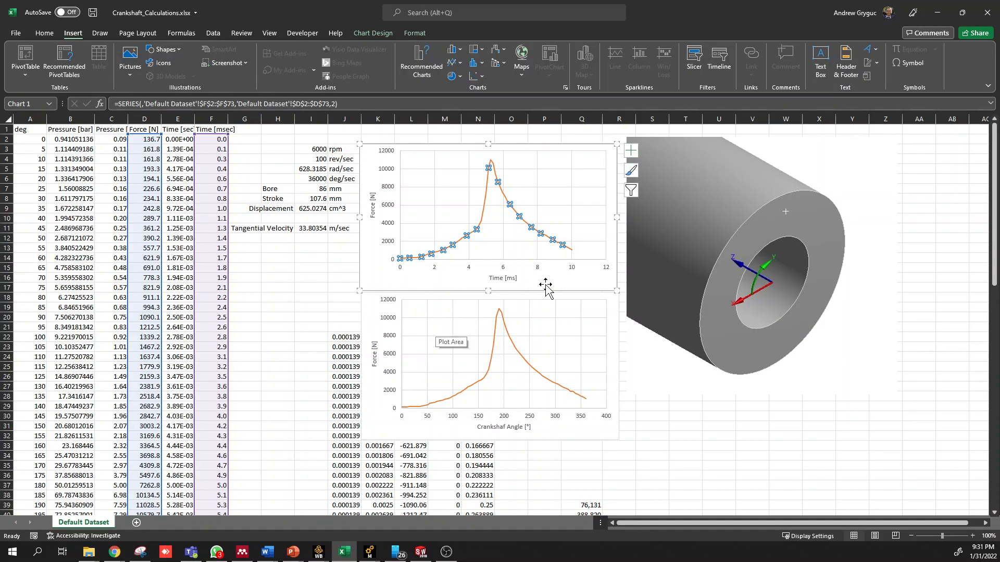
pyautogui.click(247, 170)
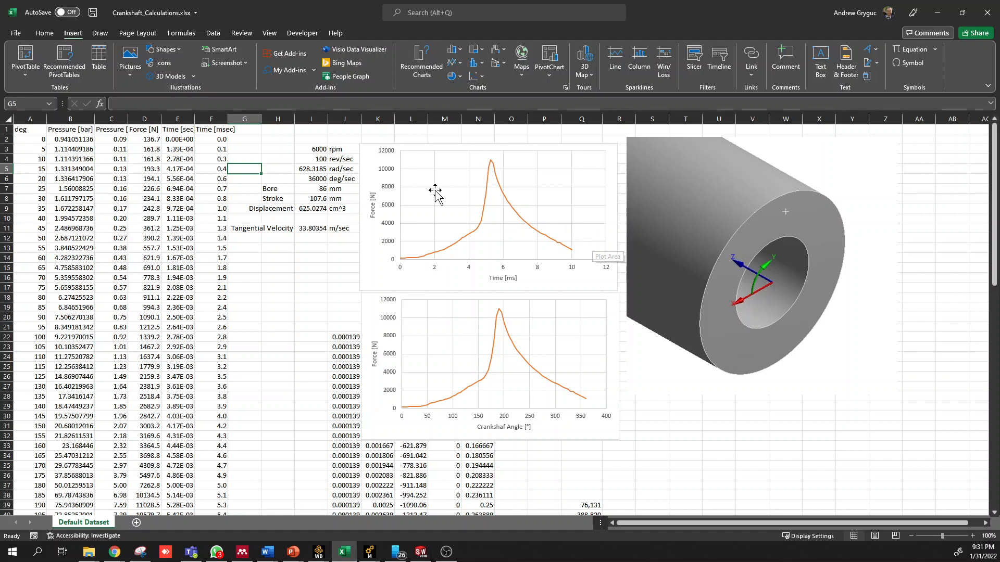
pyautogui.moveTo(0, 4); pyautogui.dragTo(0, 24)
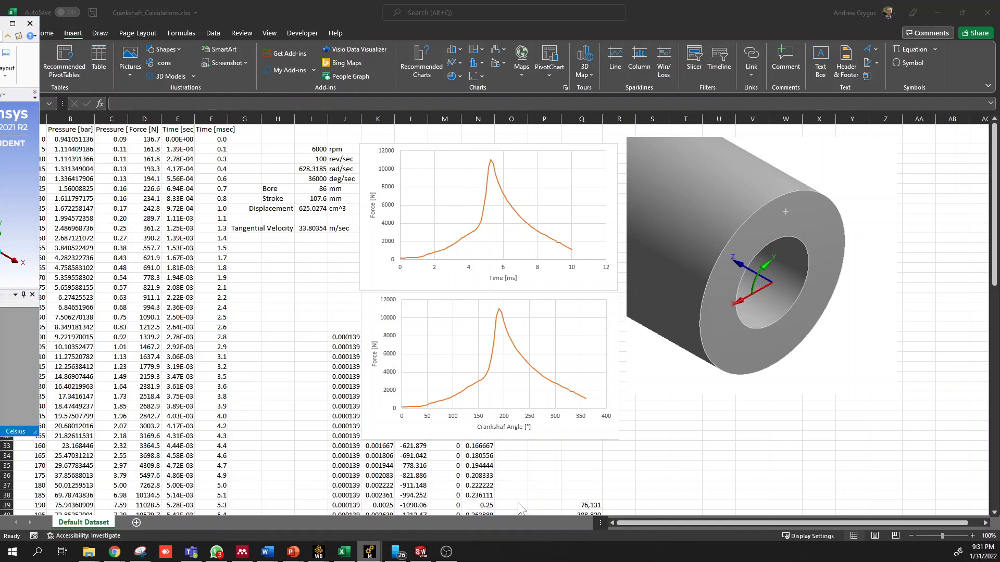
pyautogui.moveTo(319, 552)
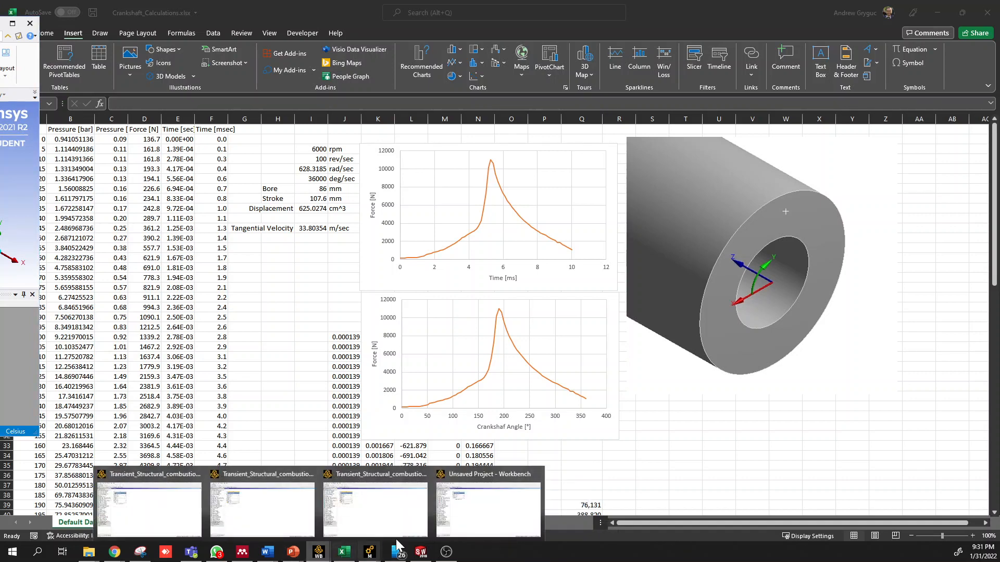
pyautogui.click(480, 528)
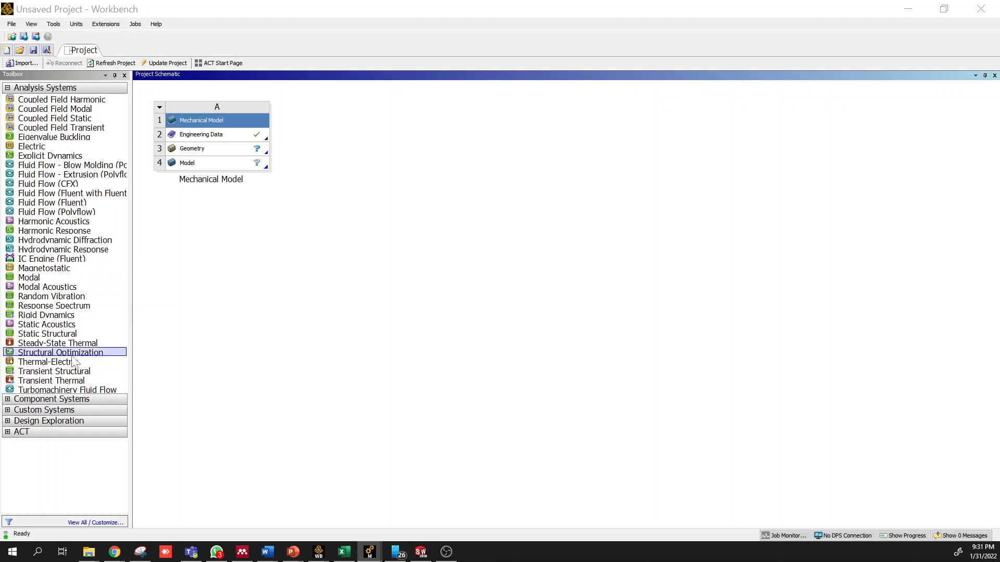
# Step: Add a standalone Transient Structural analysis system below the Mechanical Model system in the project schematic
pyautogui.moveTo(74, 373); pyautogui.dragTo(72, 371)
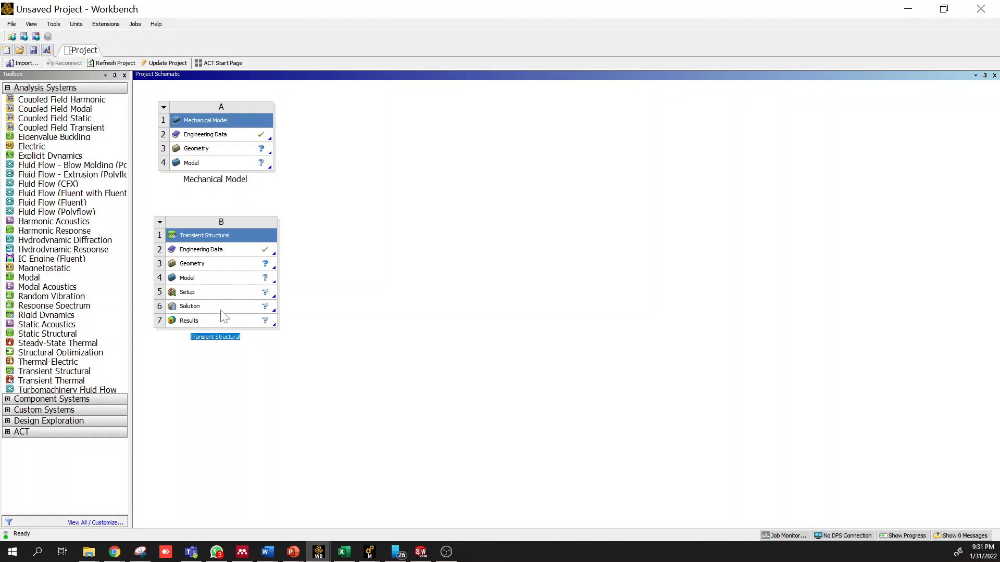
pyautogui.moveTo(371, 556)
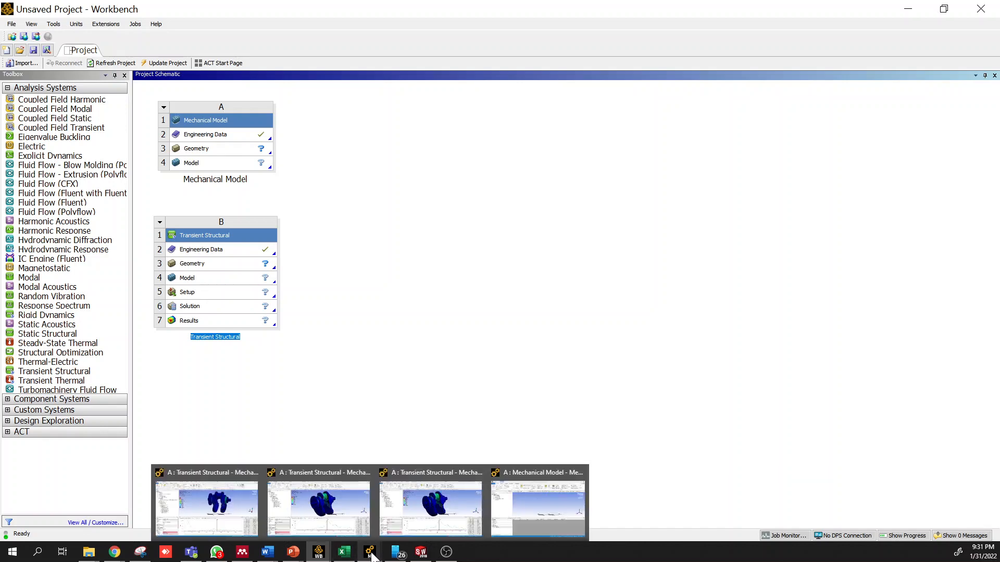
pyautogui.moveTo(401, 527)
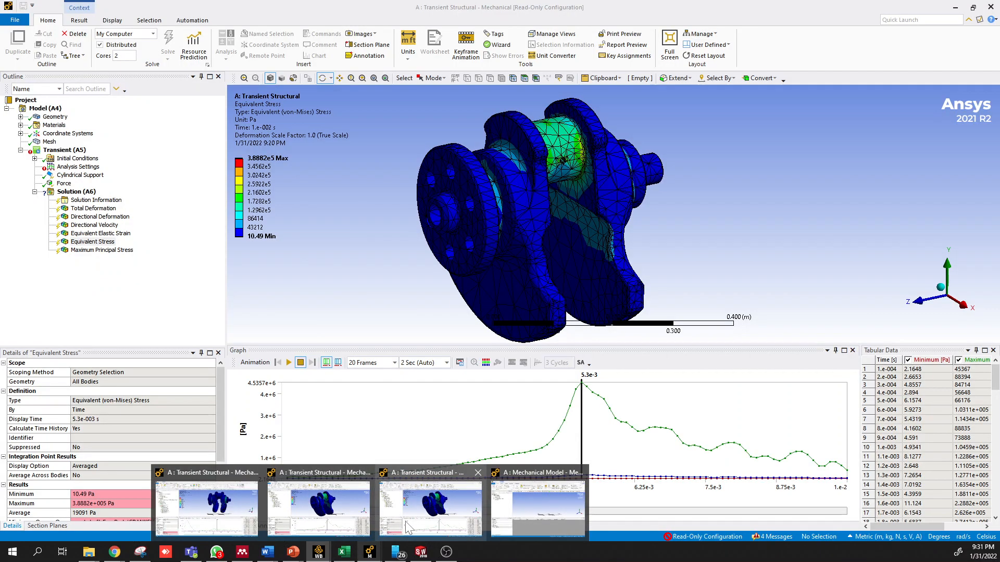
pyautogui.moveTo(341, 523)
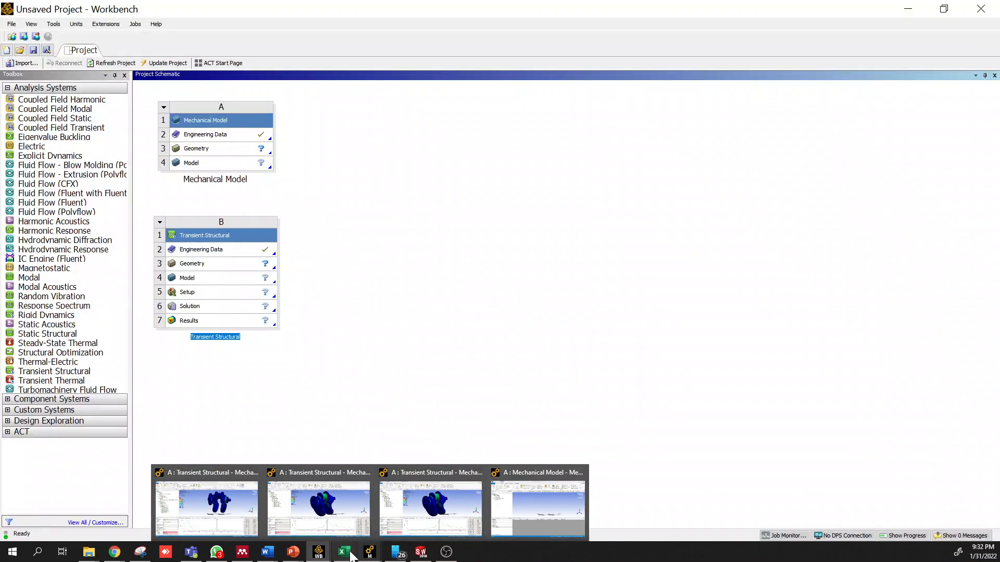
# Step: Switch to the Crankshaft_Calculations.xlsx workbook in Excel and set the engine speed in cell I3 to 600 rpm
pyautogui.click(342, 553)
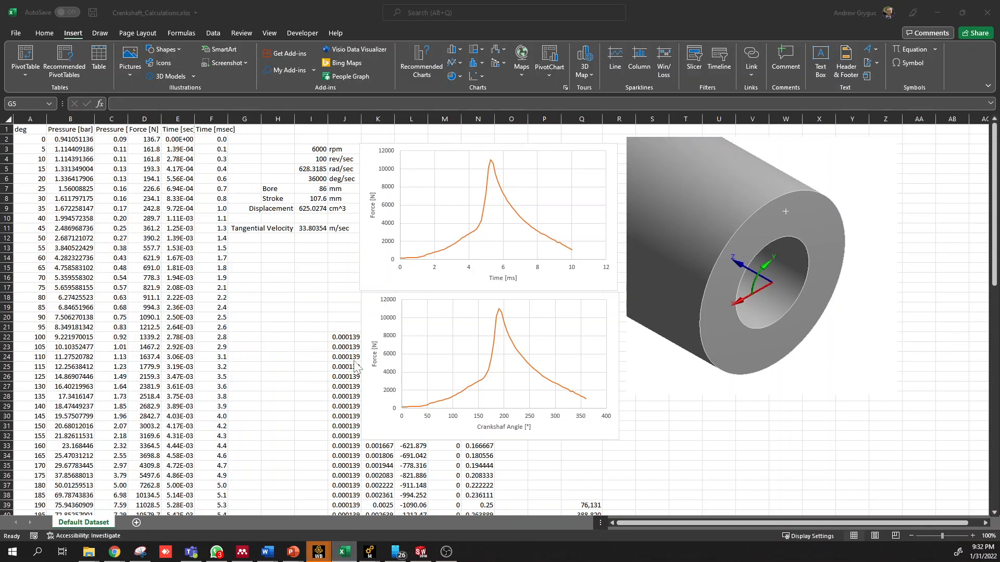
pyautogui.moveTo(35, 142); pyautogui.dragTo(39, 180)
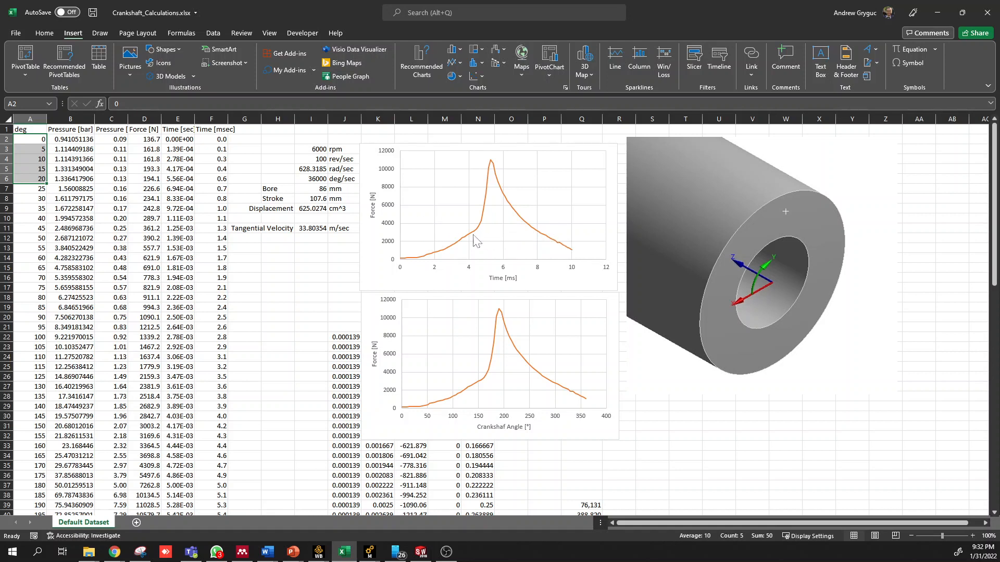
pyautogui.click(304, 153)
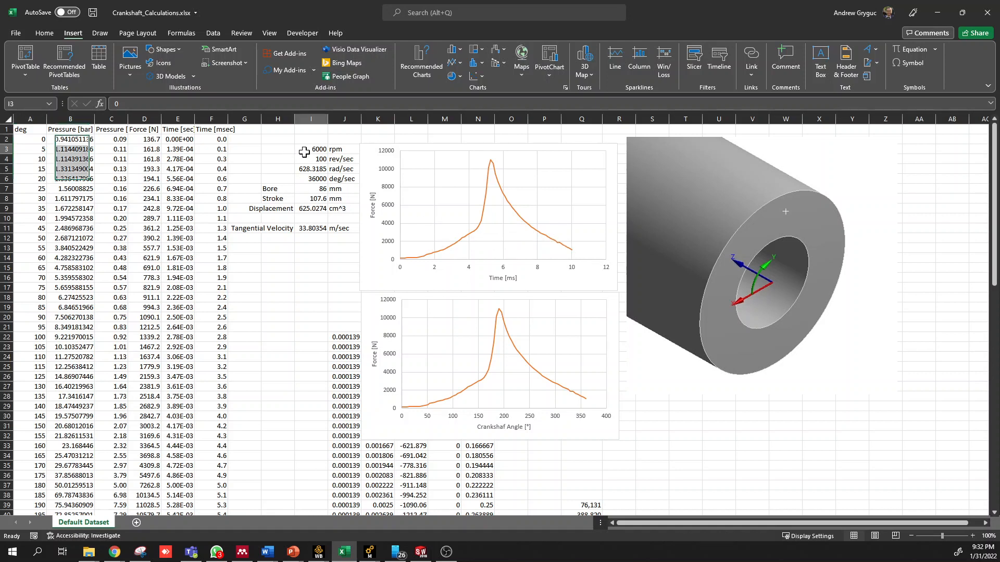
pyautogui.write('600')
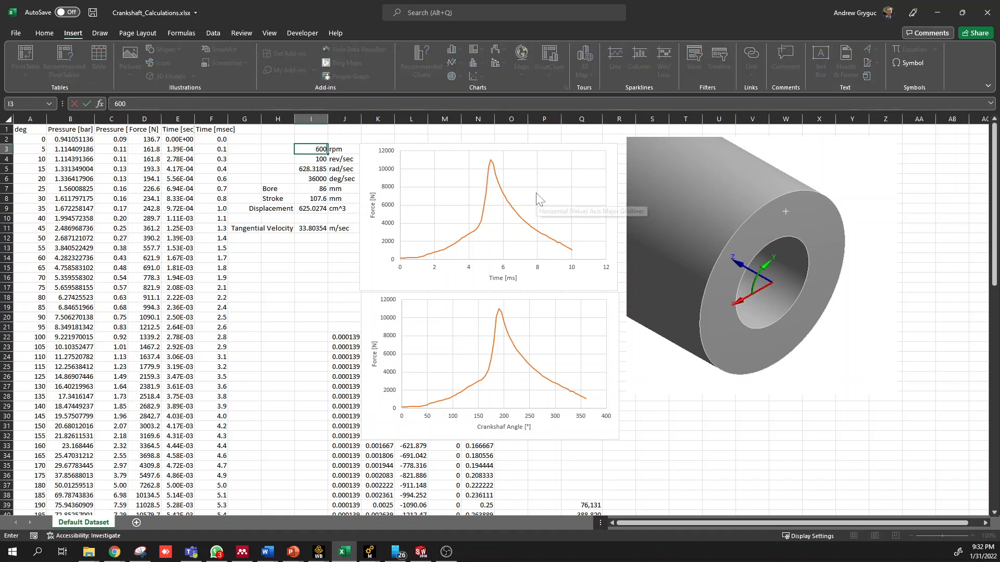
pyautogui.press('Return')
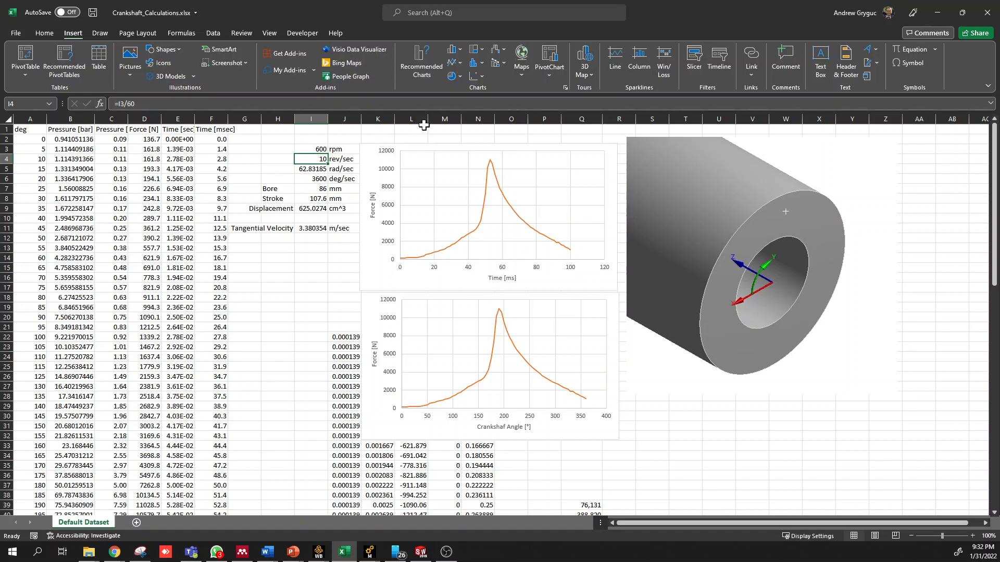
# Step: Switch to the Transient_Structural_combustion_transient_force_only_600rpm project in Workbench, and show the Force load in a Transient Structural Mechanical window
pyautogui.click(937, 12)
pyautogui.click(319, 551)
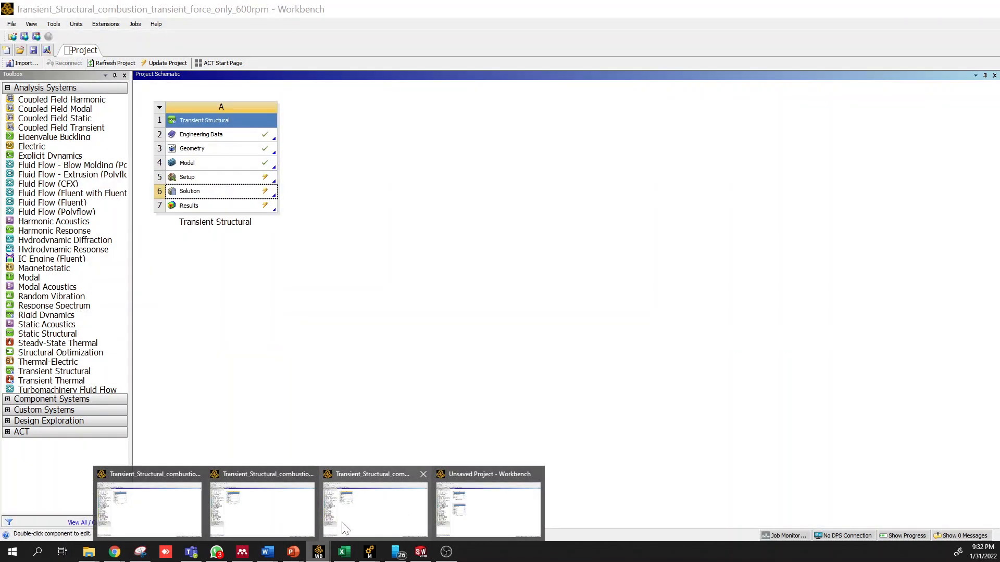
pyautogui.click(345, 528)
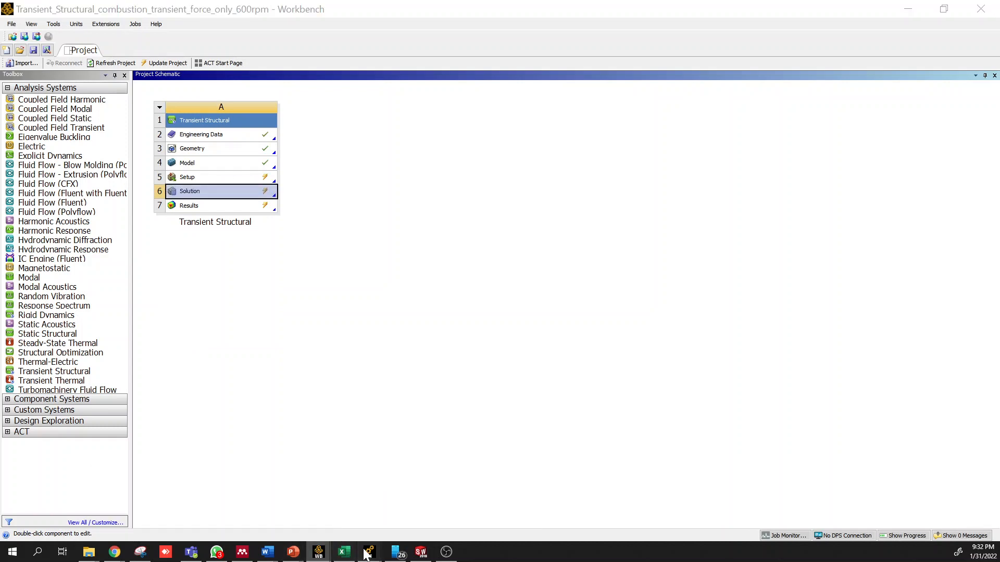
pyautogui.moveTo(370, 551)
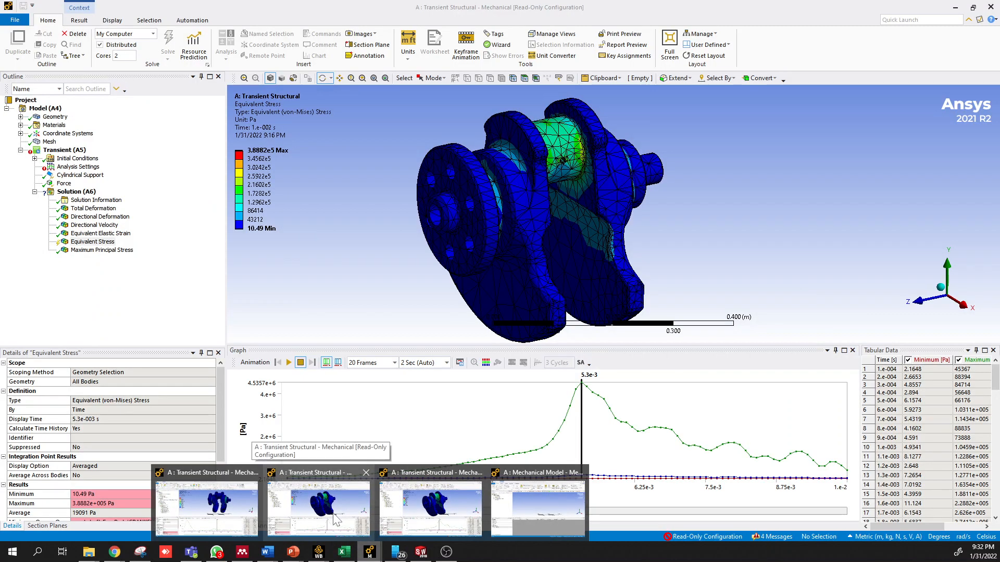
pyautogui.click(334, 515)
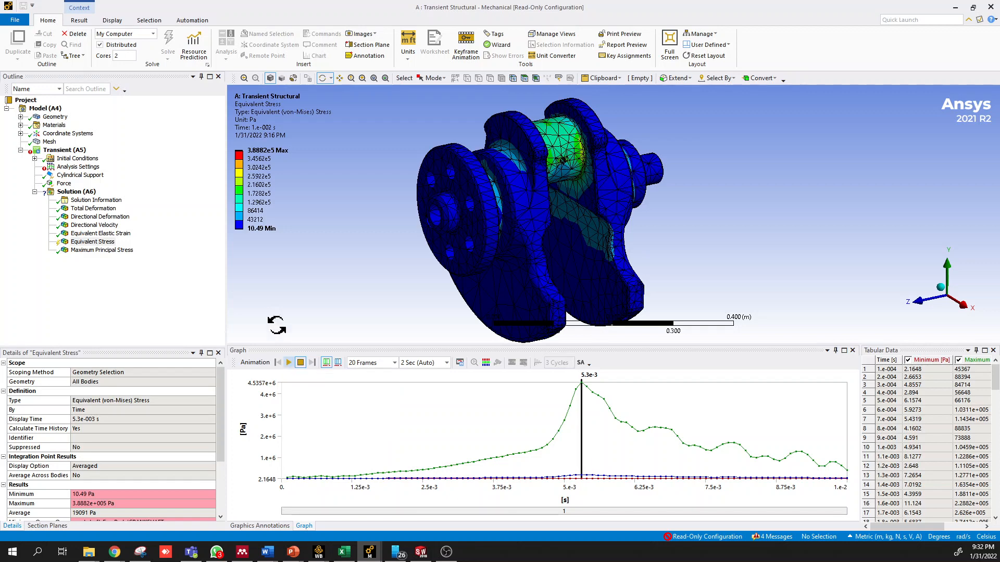
pyautogui.click(62, 184)
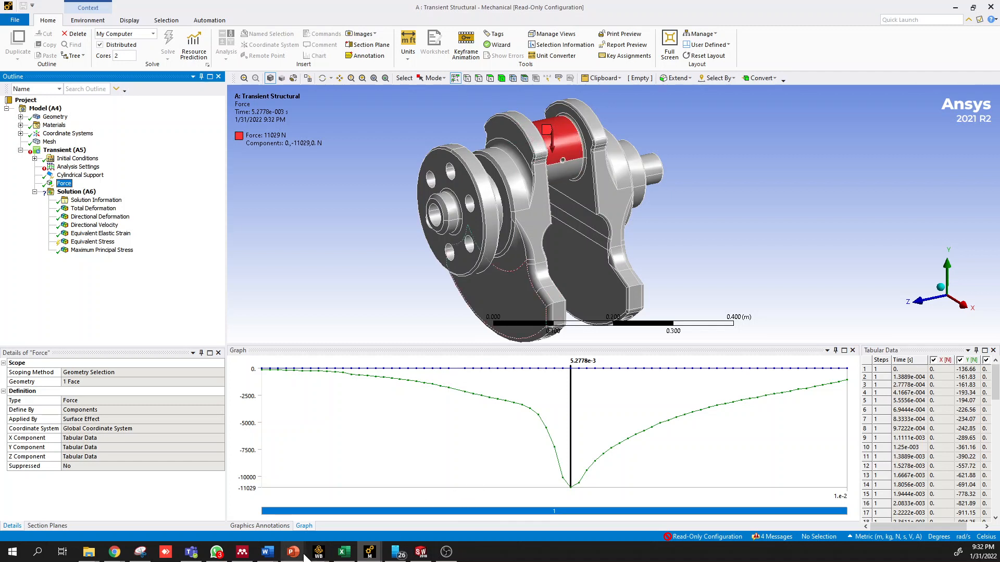
# Step: Switch to Ansys_FEA_Simulation_Tutorials_Overview.pptx in PowerPoint and play the videos on the 4 Stroke "Otto" Cycle and IC Engine Fundamentals slides
pyautogui.moveTo(304, 558)
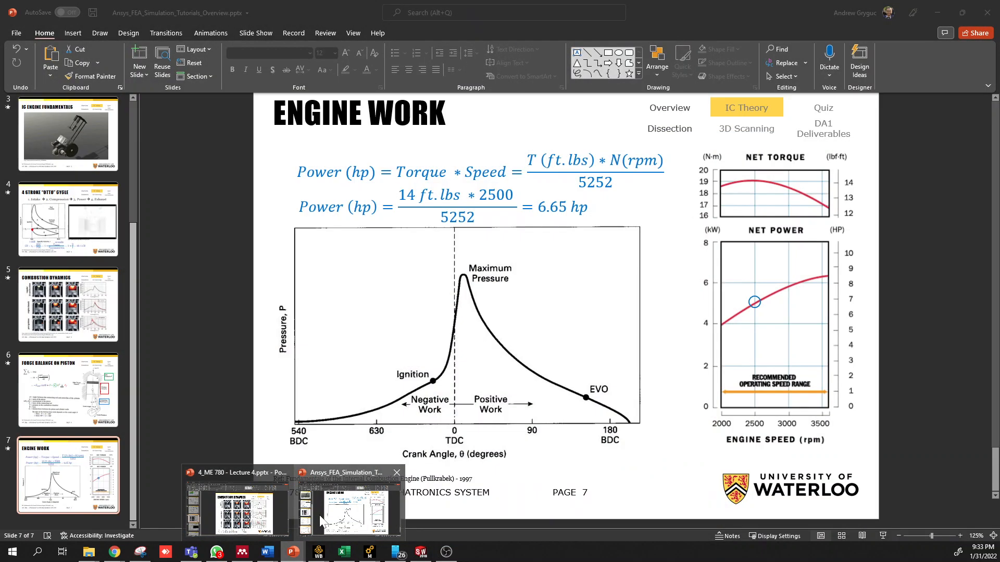
pyautogui.click(349, 511)
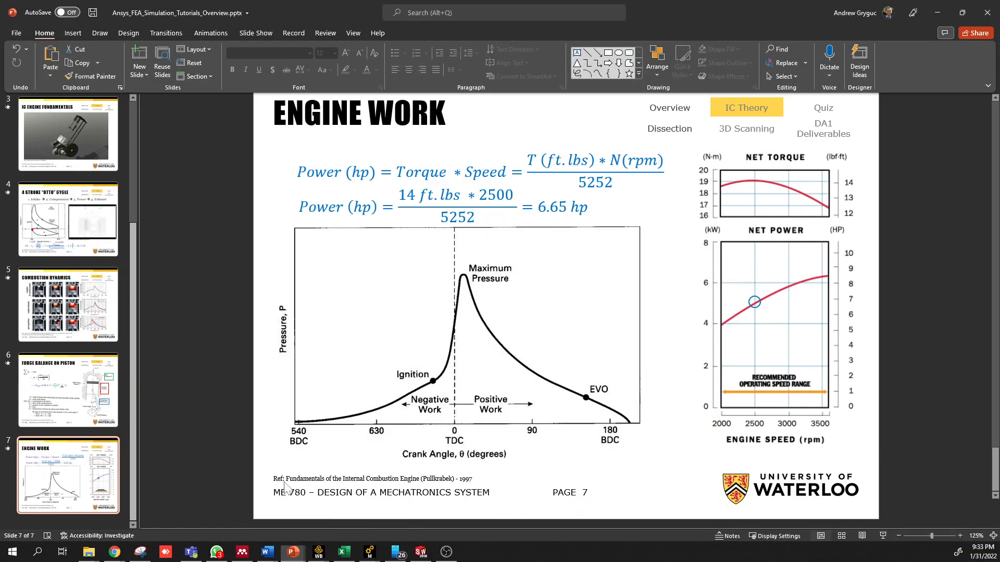
pyautogui.click(86, 148)
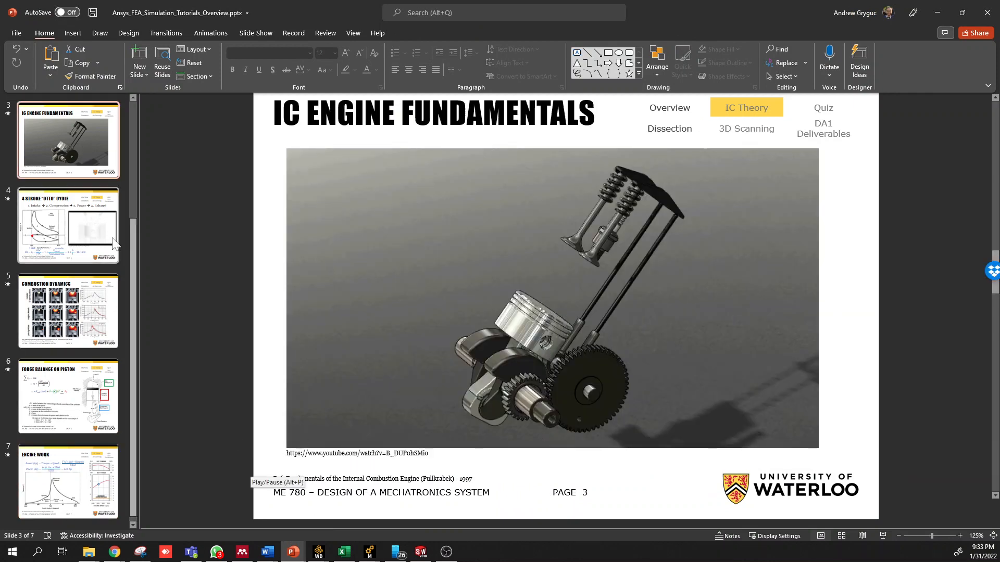
pyautogui.click(73, 234)
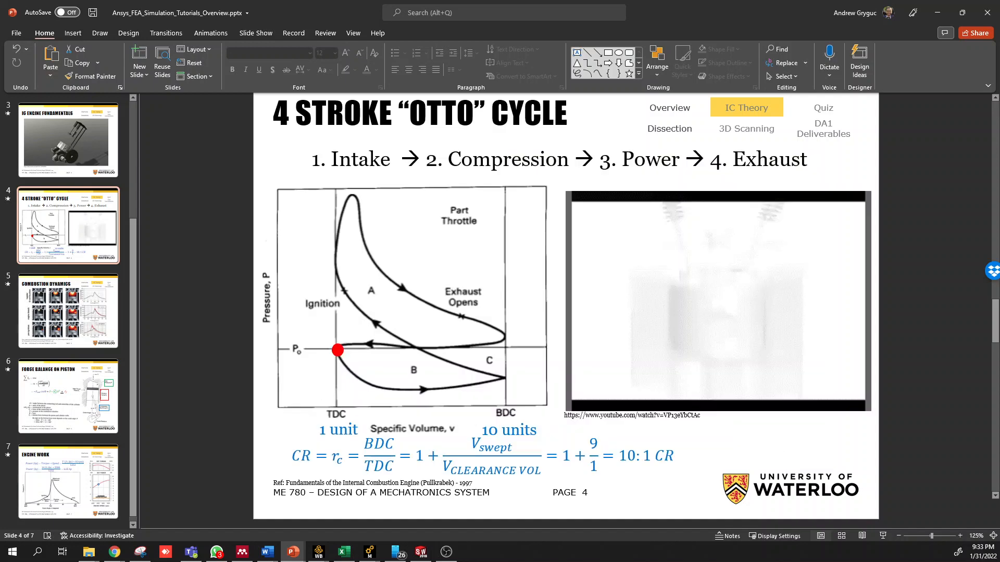
pyautogui.click(581, 424)
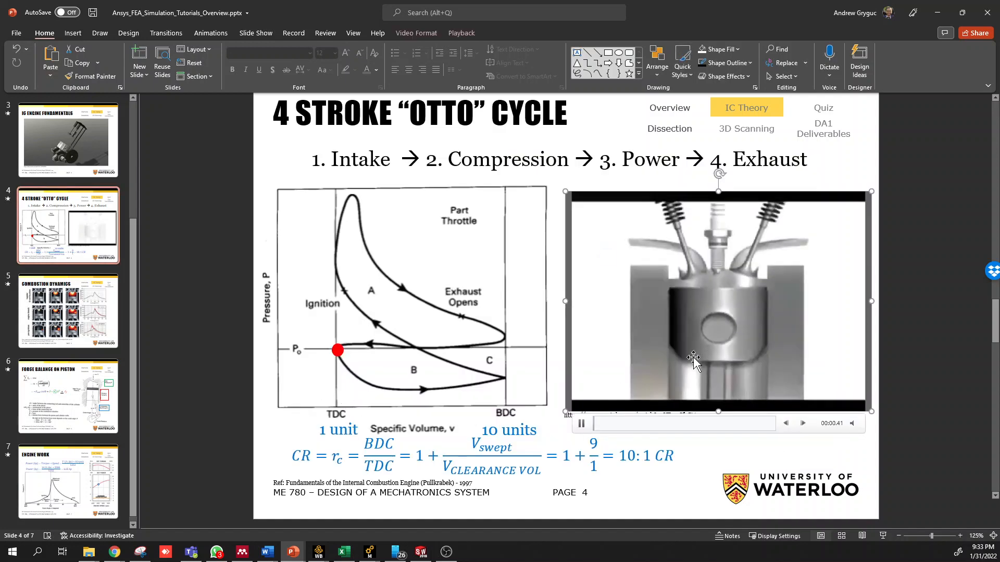
pyautogui.press('pageup')
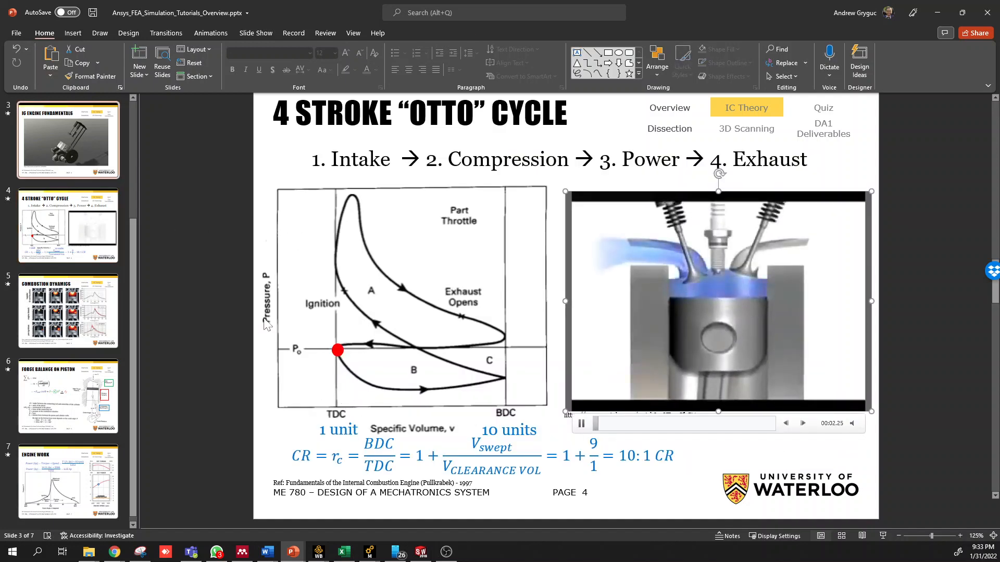
pyautogui.click(302, 461)
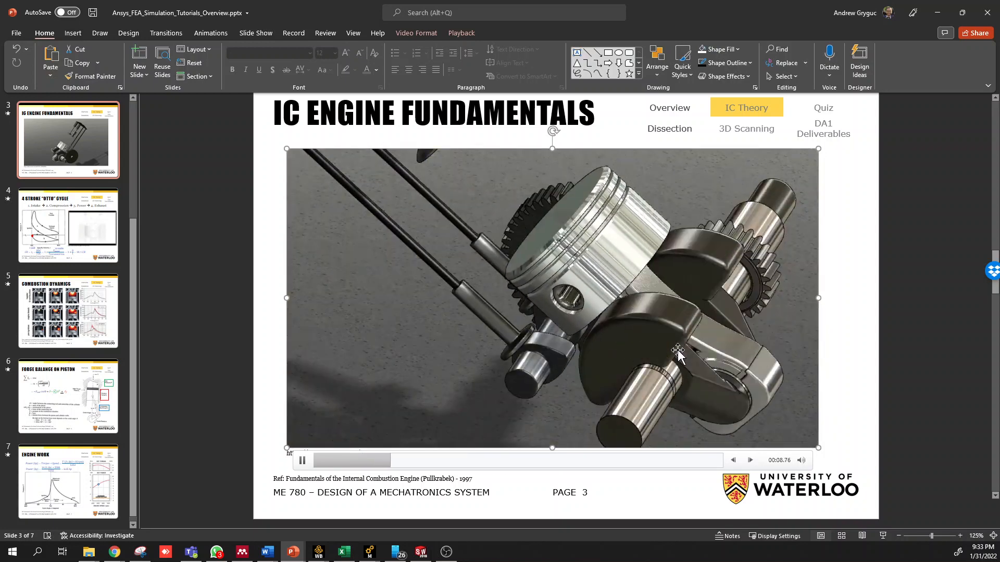
pyautogui.click(939, 16)
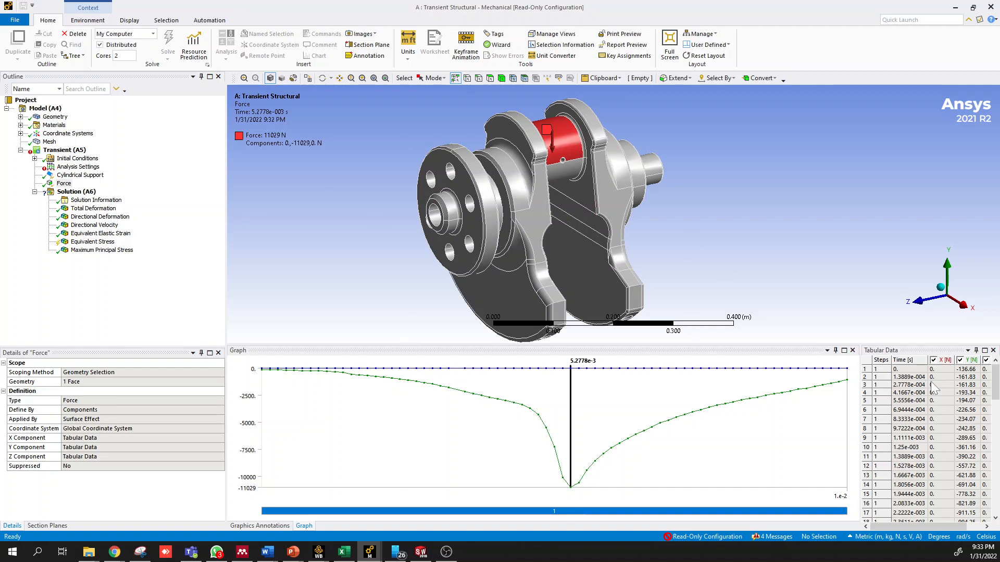
# Step: Compare the Force load's tabular time and Y-component data in Mechanical with the time and force columns in the Excel workbook
pyautogui.scroll(-18, 906, 396)
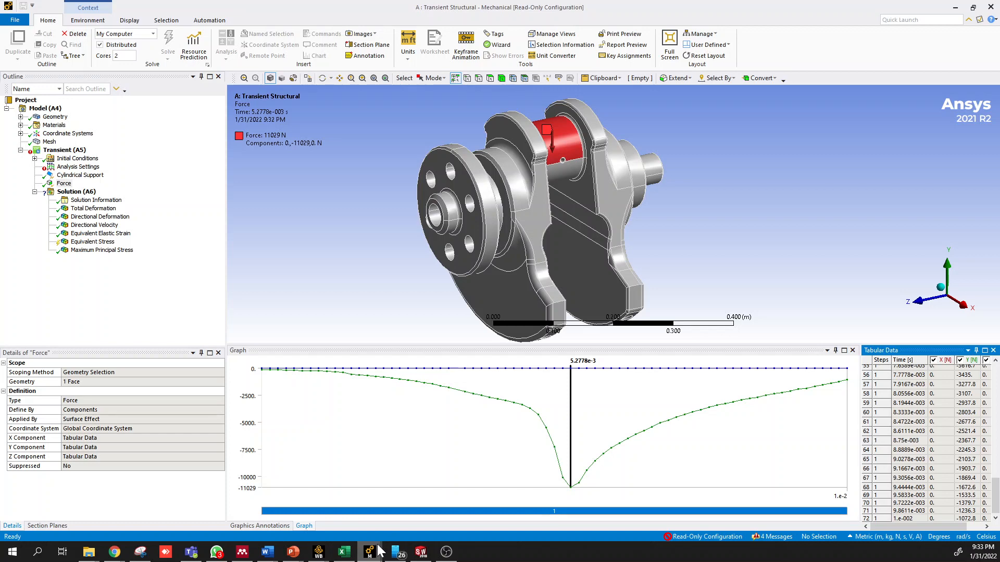
pyautogui.moveTo(378, 551)
pyautogui.click(344, 552)
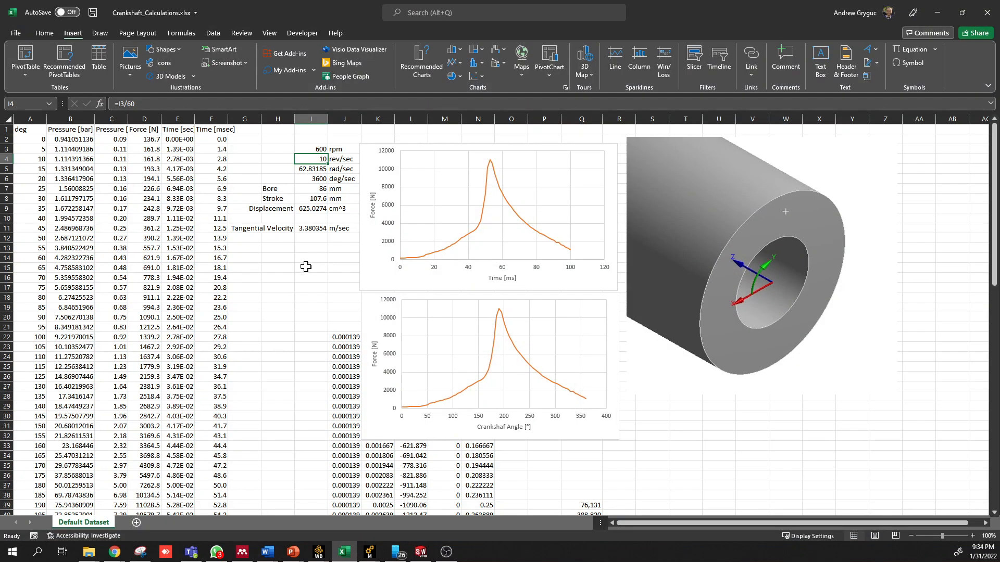
pyautogui.scroll(-20, 401, 390)
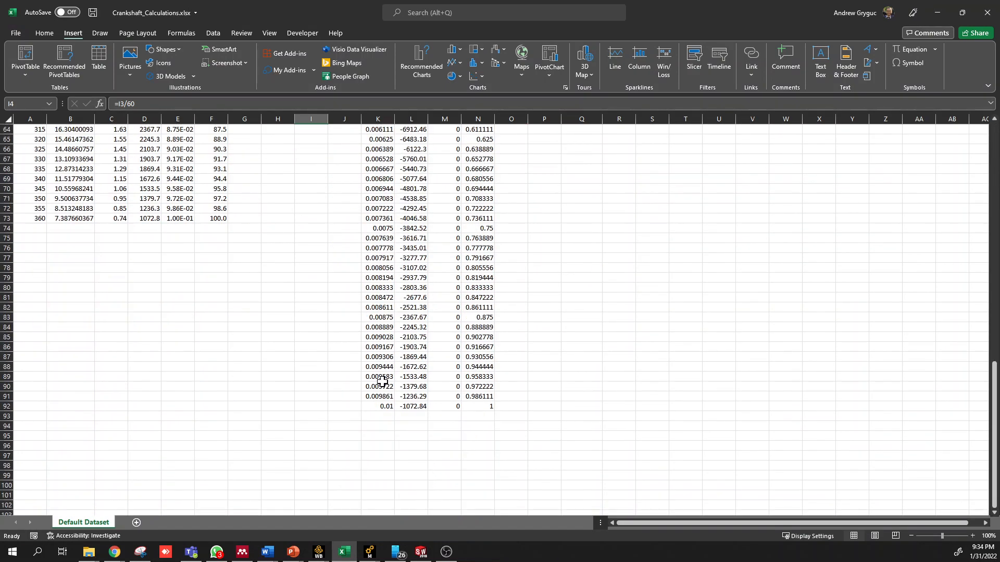
pyautogui.scroll(20, 382, 381)
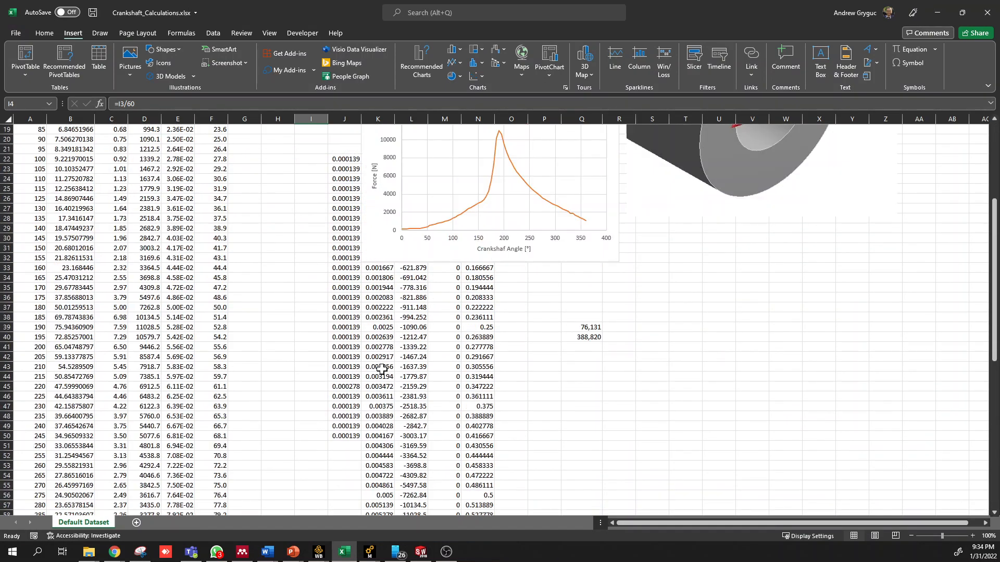
pyautogui.click(937, 11)
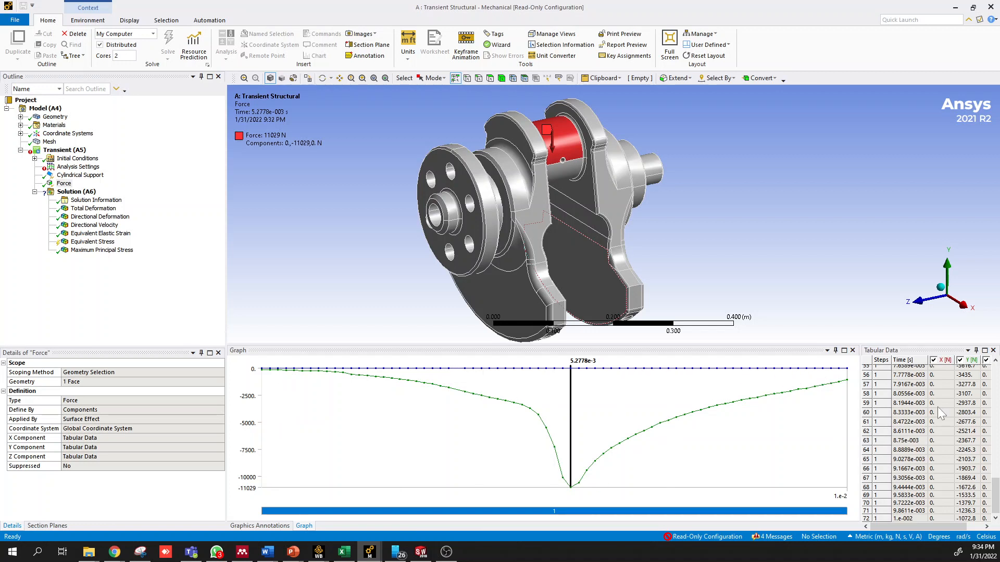
pyautogui.scroll(15, 936, 408)
pyautogui.scroll(1, 929, 397)
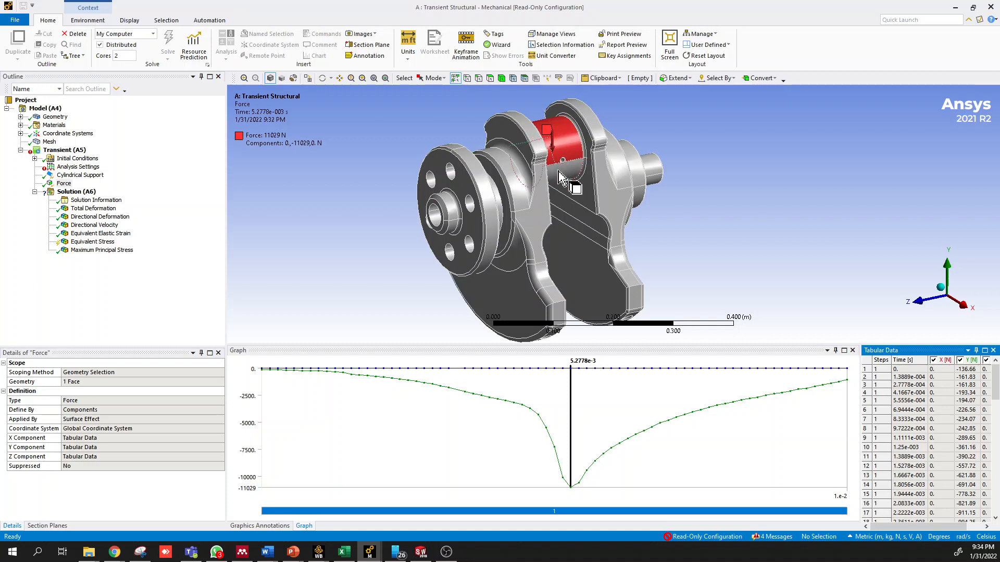
# Step: Inspect the crankpin force at several times along its graph, including the 5.2778e-3 s peak, and in the matching tabular rows
pyautogui.click(482, 401)
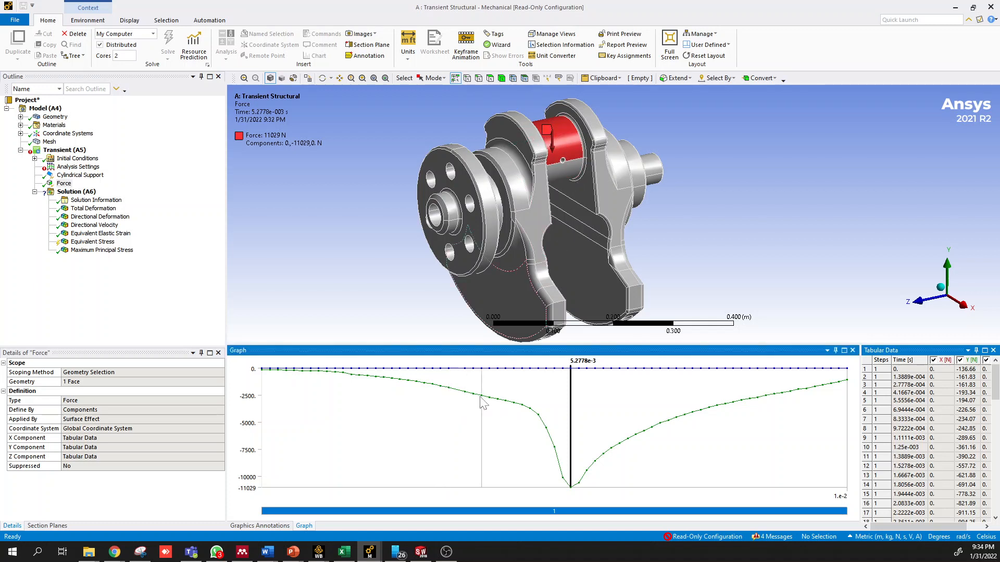
pyautogui.scroll(-7, 908, 415)
pyautogui.click(908, 416)
pyautogui.scroll(-5, 909, 415)
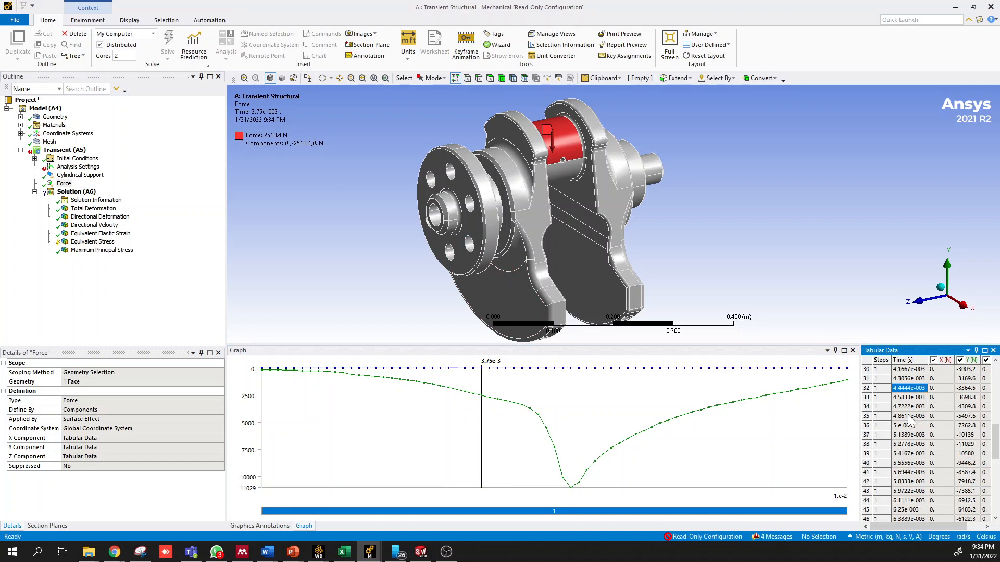
pyautogui.click(514, 412)
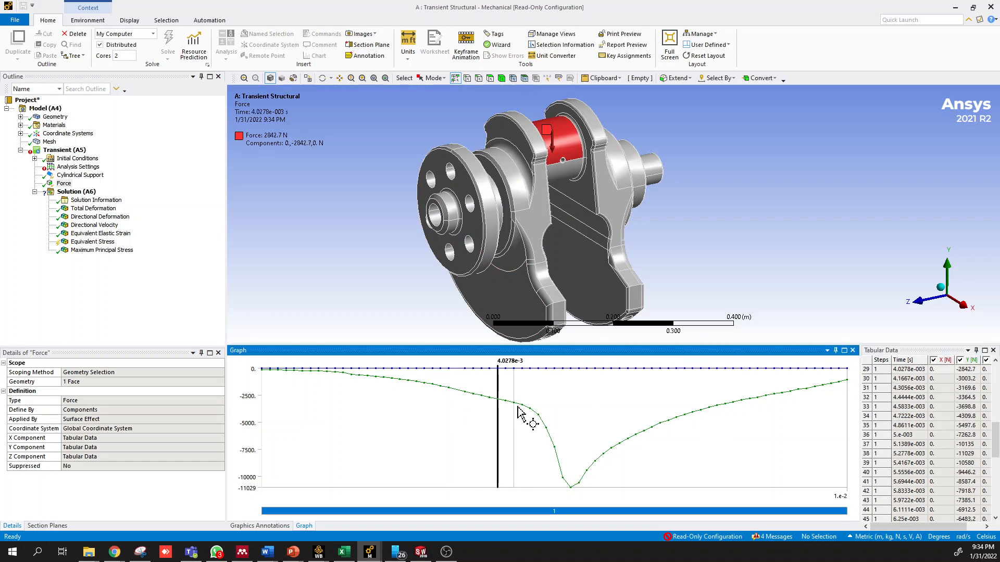
pyautogui.click(571, 488)
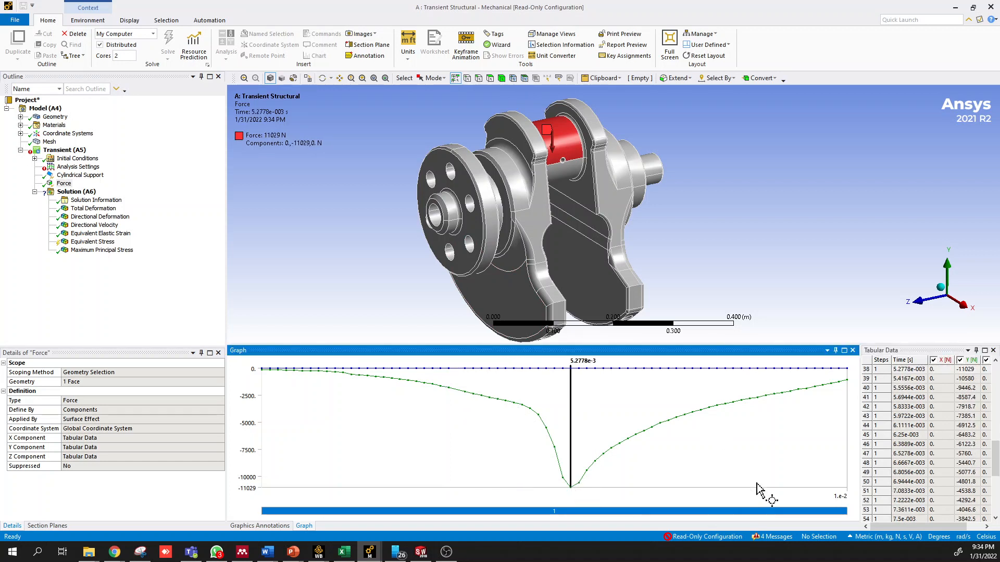
pyautogui.click(911, 469)
pyautogui.scroll(-4, 910, 468)
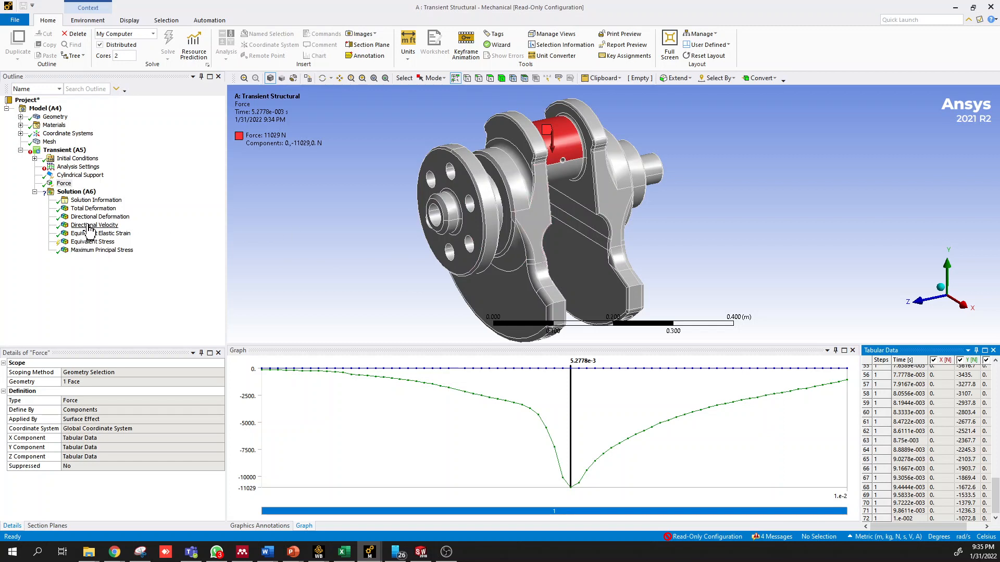
# Step: Show the Total Deformation and Directional Deformation results, and play the Directional Deformation animation at true scale
pyautogui.click(79, 209)
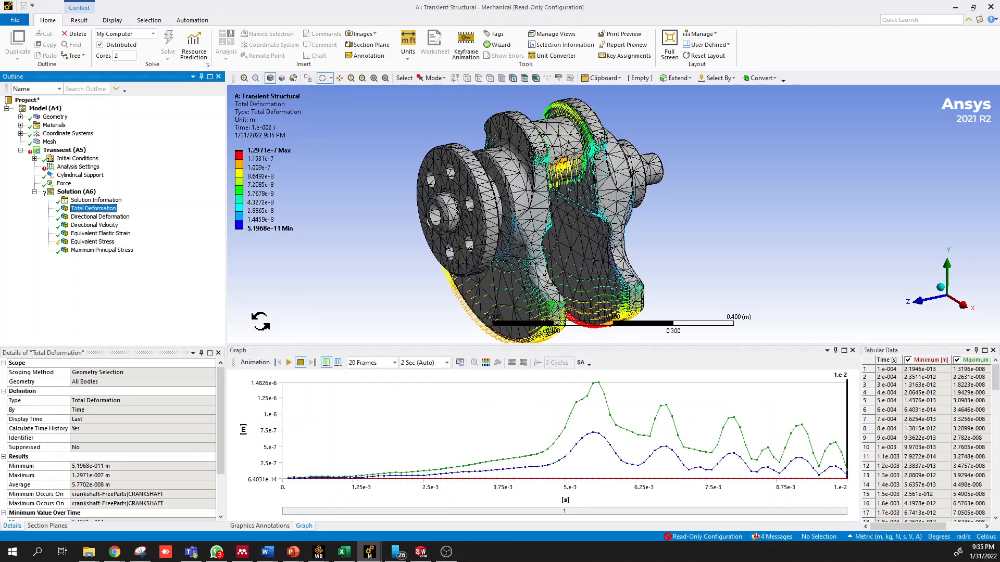
pyautogui.click(78, 217)
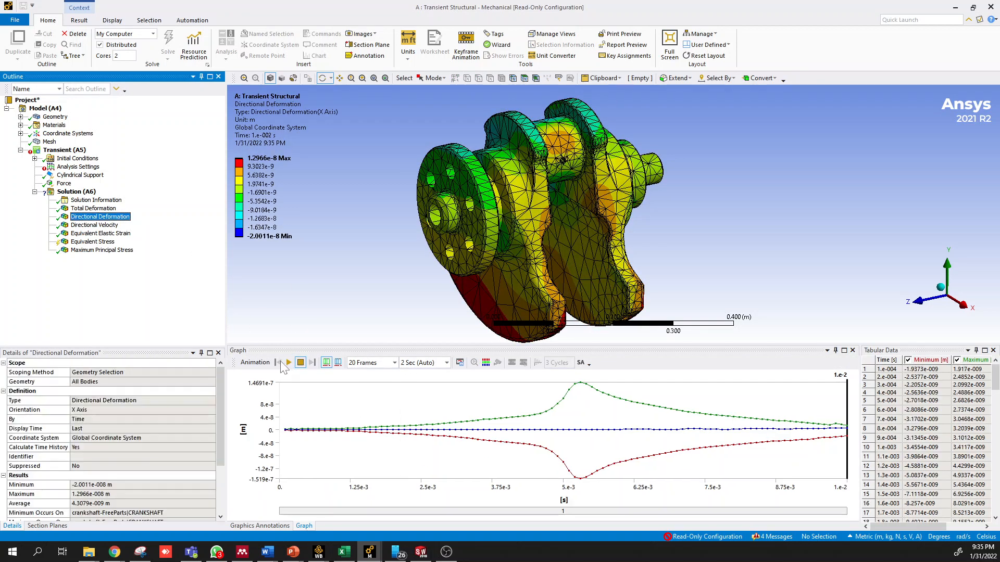
pyautogui.click(288, 363)
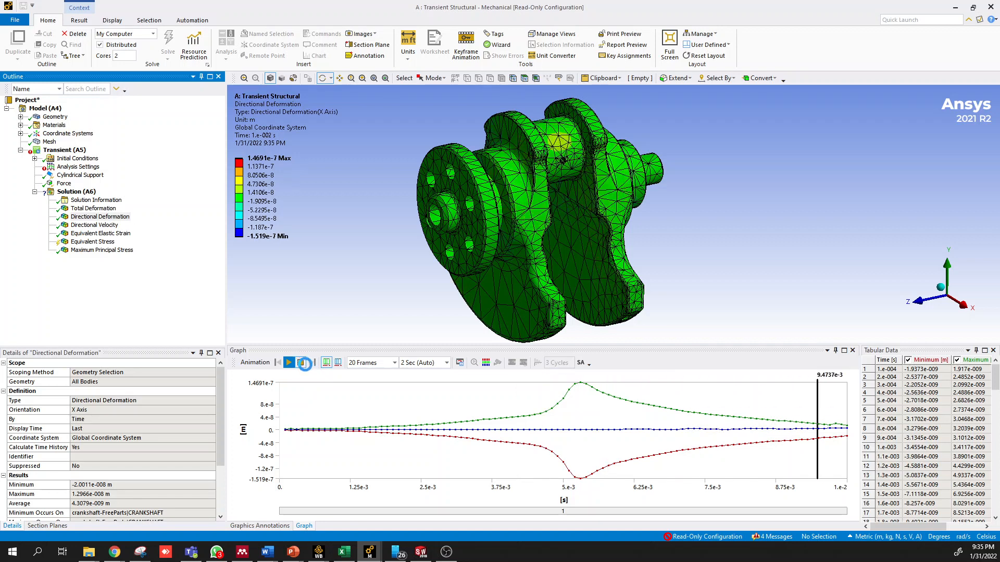
pyautogui.click(301, 363)
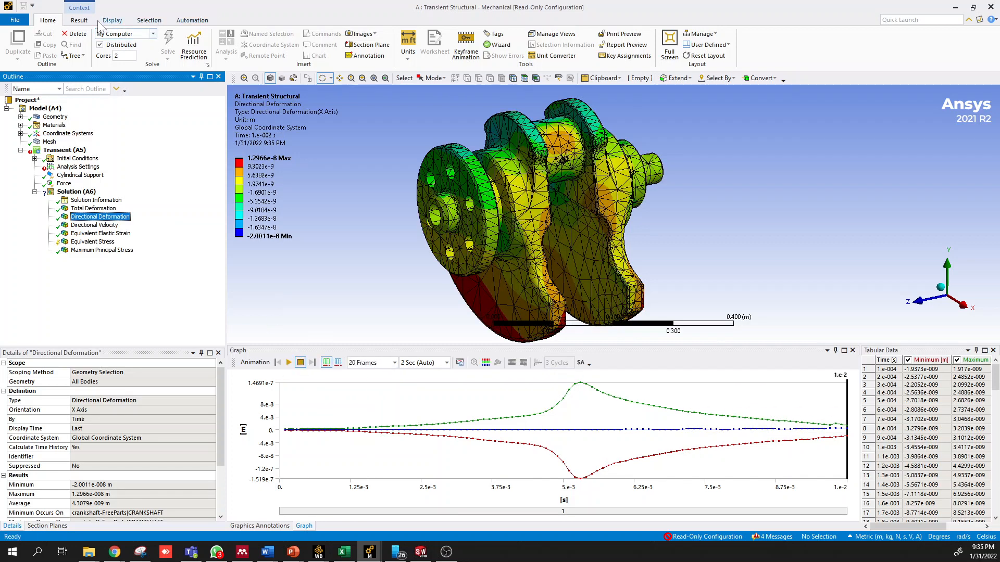
# Step: Set the result's deformation scale to 2.6e+005 (Auto Scale) and play the Directional Deformation animation
pyautogui.click(79, 20)
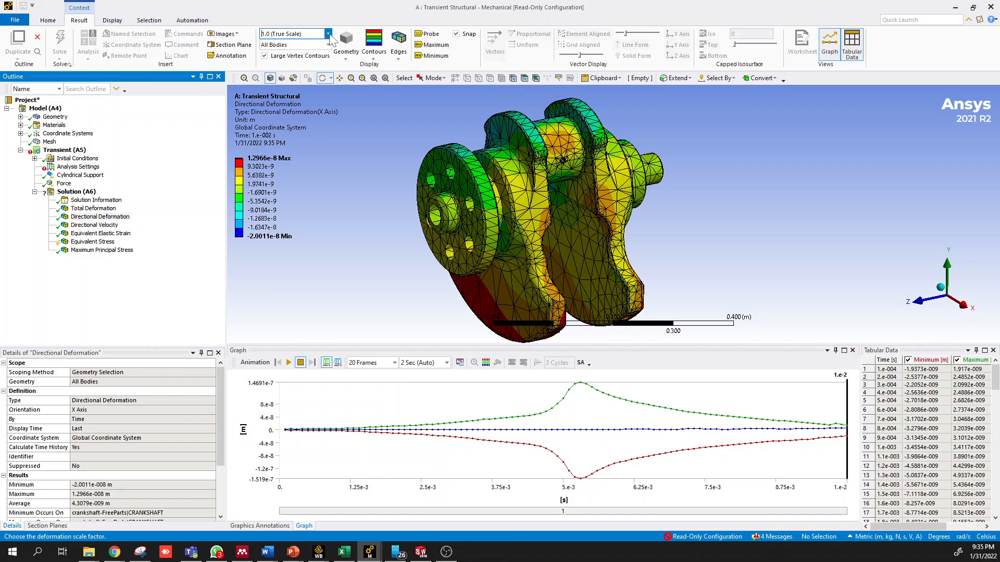
pyautogui.click(328, 34)
pyautogui.click(312, 64)
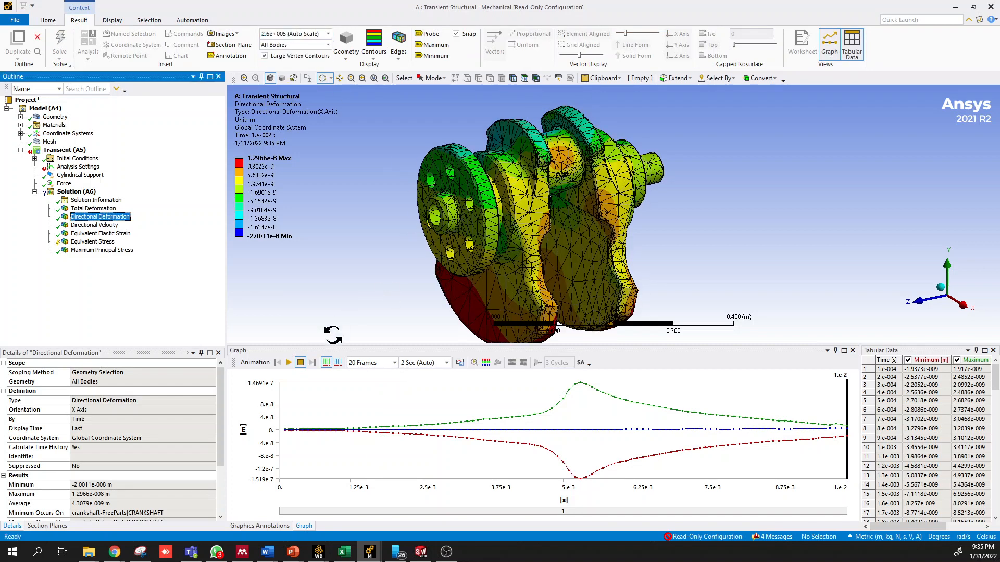
pyautogui.click(288, 362)
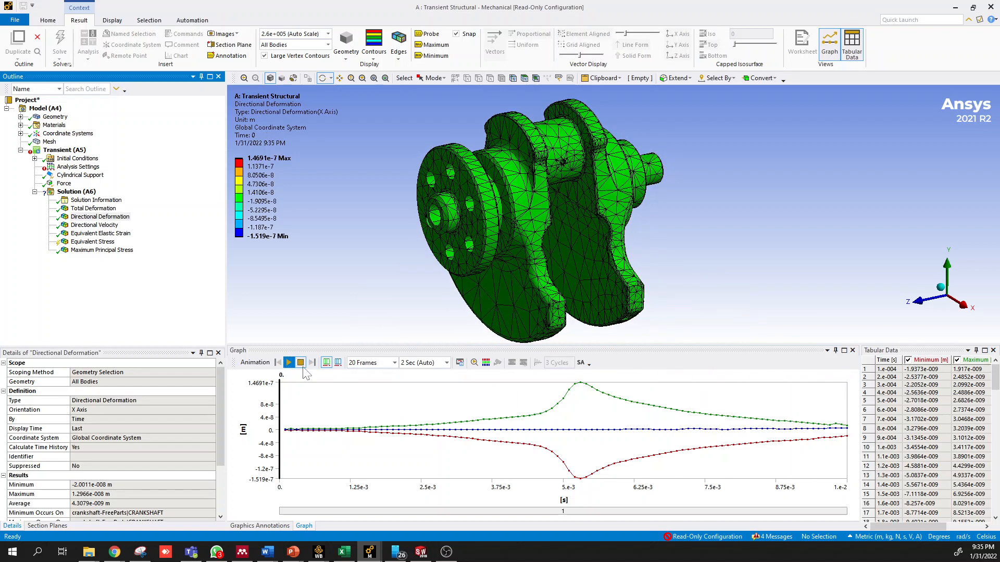
pyautogui.click(301, 362)
# Step: Set the deformation scale to 1.3e+005 (0.5x Auto) and replay the Directional Deformation animation
pyautogui.click(328, 35)
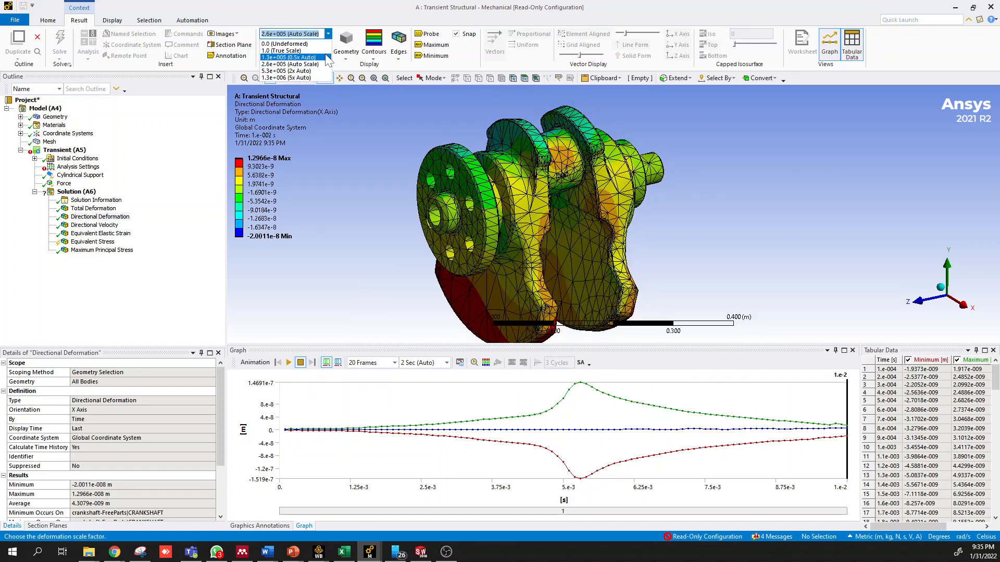
pyautogui.click(324, 63)
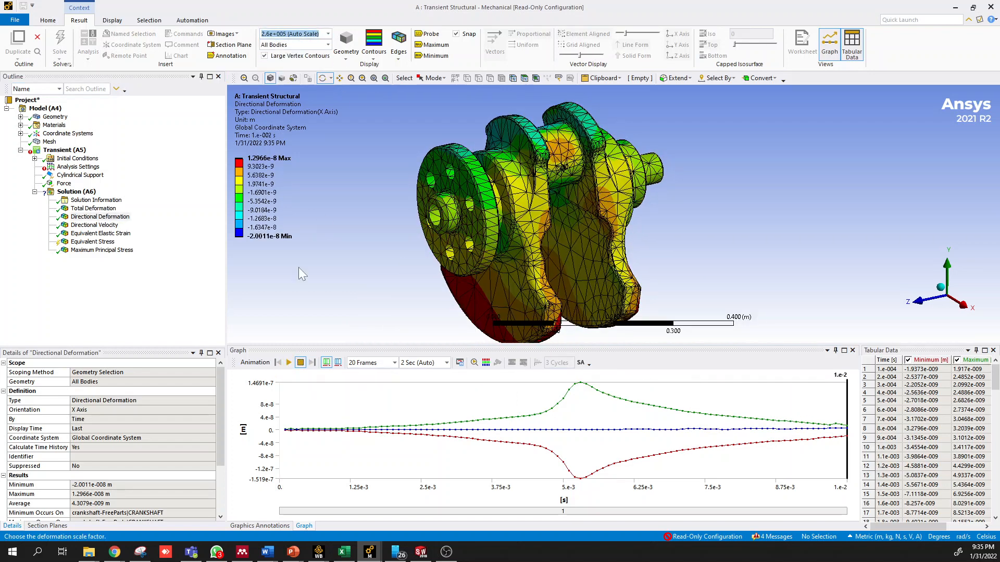
pyautogui.click(288, 363)
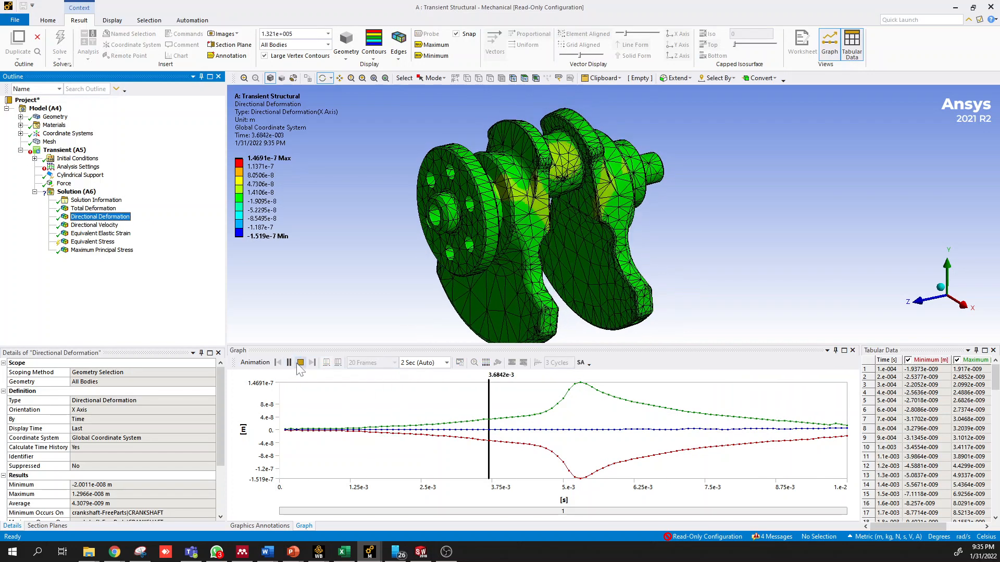
pyautogui.click(301, 363)
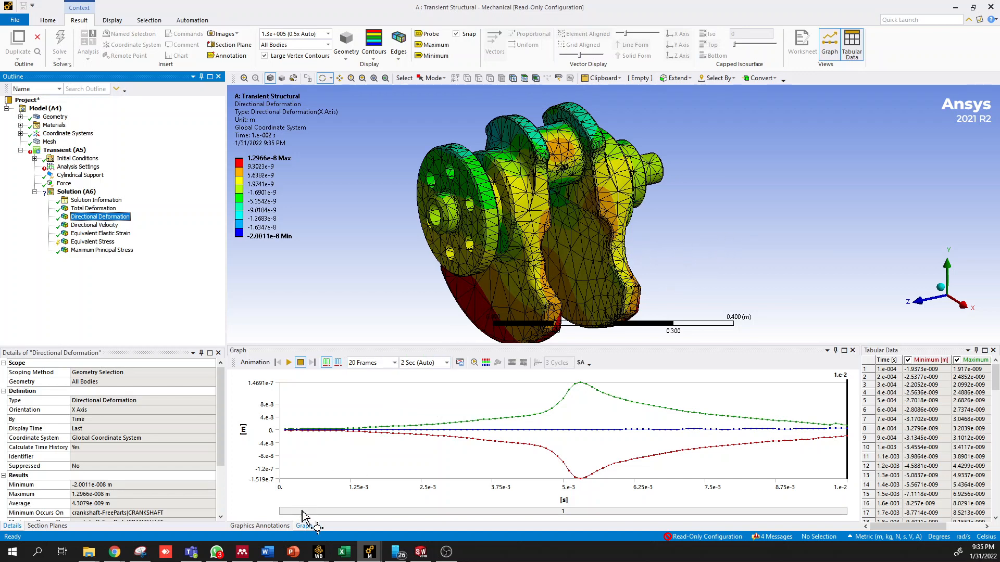
# Step: Switch to the read-only Mechanical window showing Equivalent Stress, look through its tabular stress data, and show its Force load
pyautogui.moveTo(371, 555)
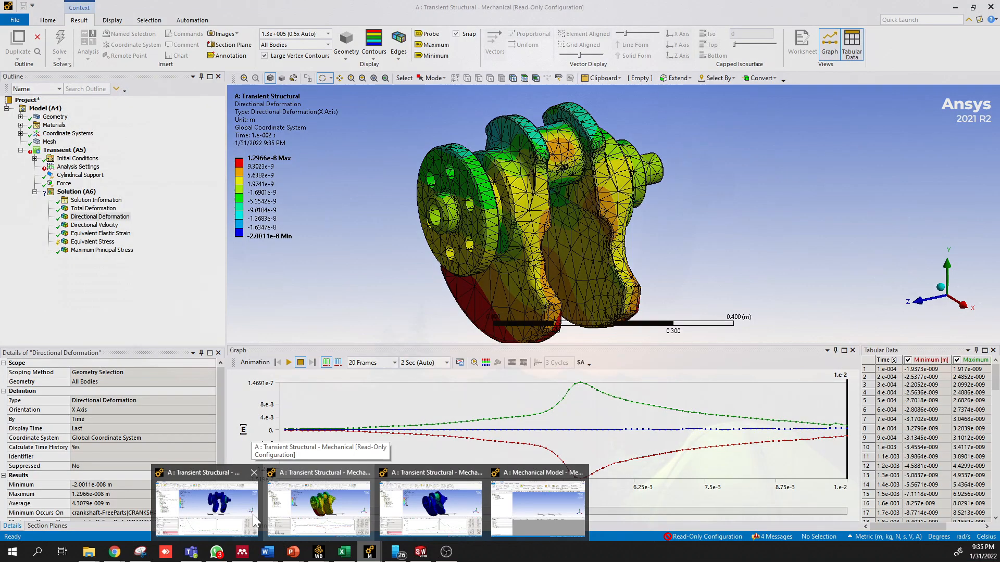
pyautogui.moveTo(242, 517)
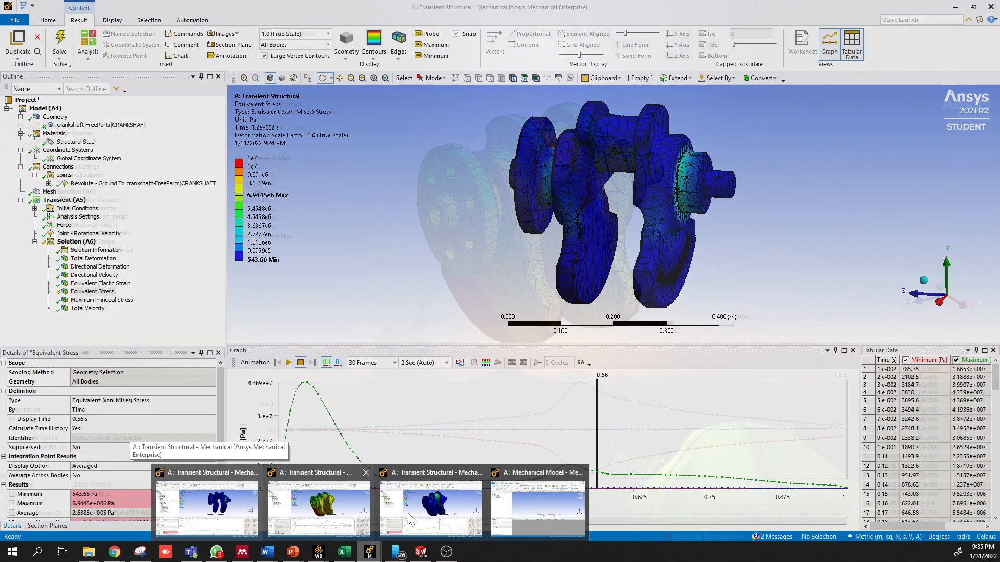
pyautogui.click(444, 509)
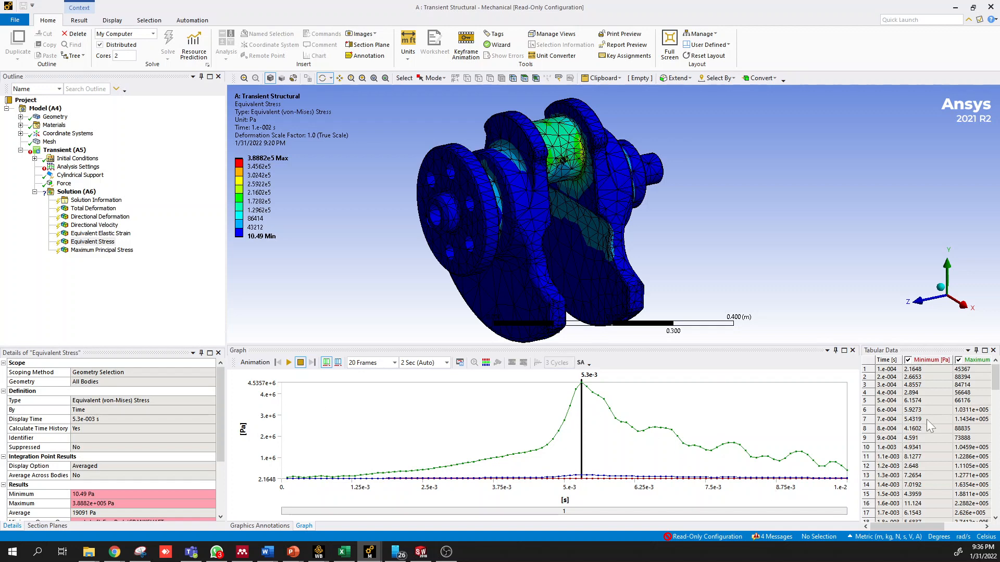
pyautogui.scroll(-20, 885, 459)
pyautogui.scroll(-8, 885, 458)
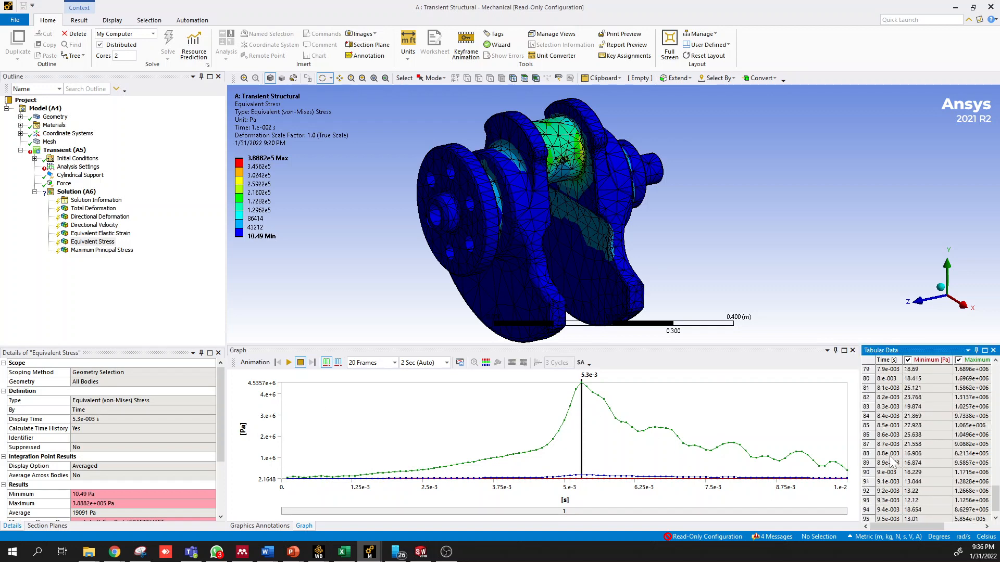
pyautogui.click(64, 184)
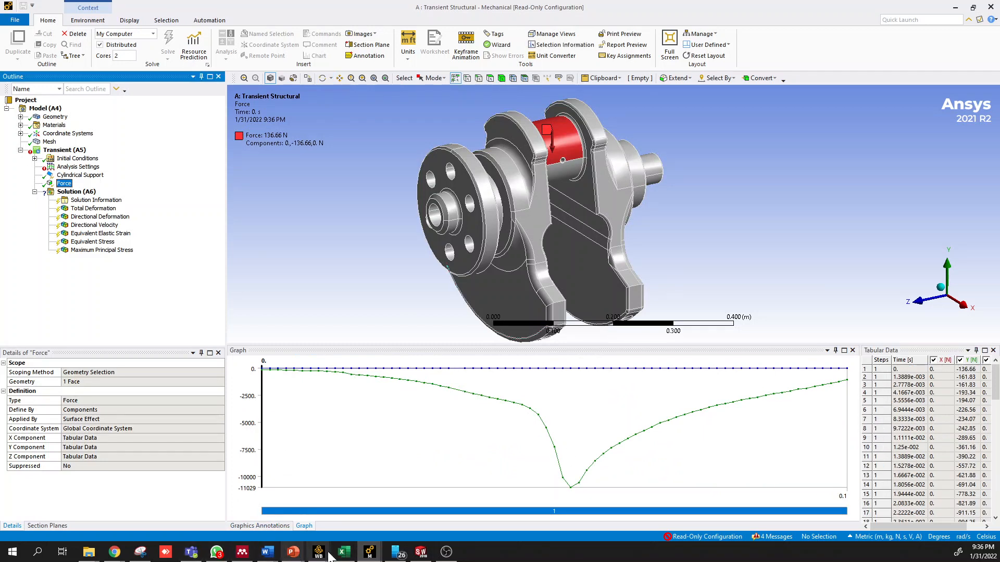
# Step: Switch back to the Mechanical window showing Directional Deformation and show its Cylindrical Support and Force load for comparison
pyautogui.click(370, 552)
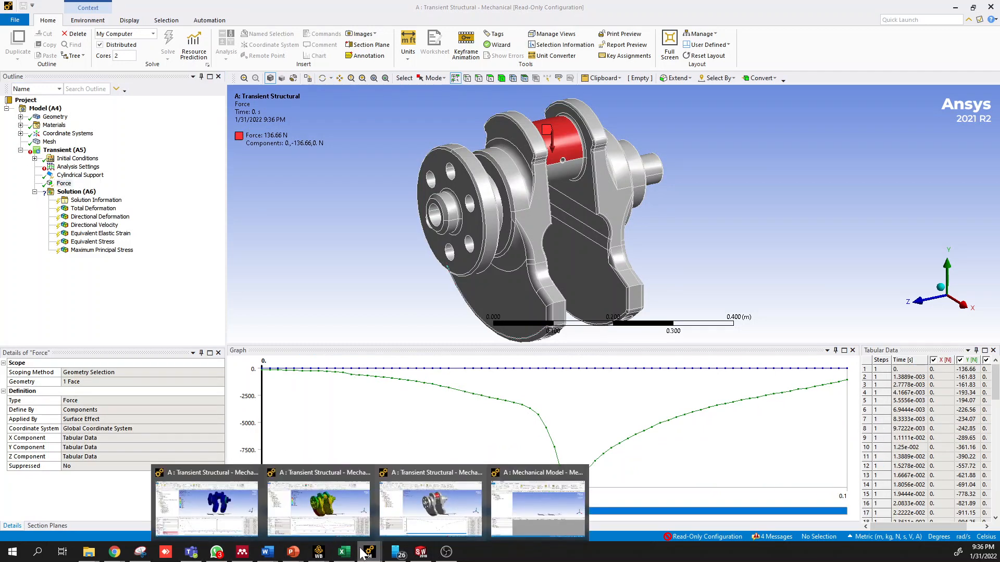
pyautogui.click(327, 512)
pyautogui.click(73, 176)
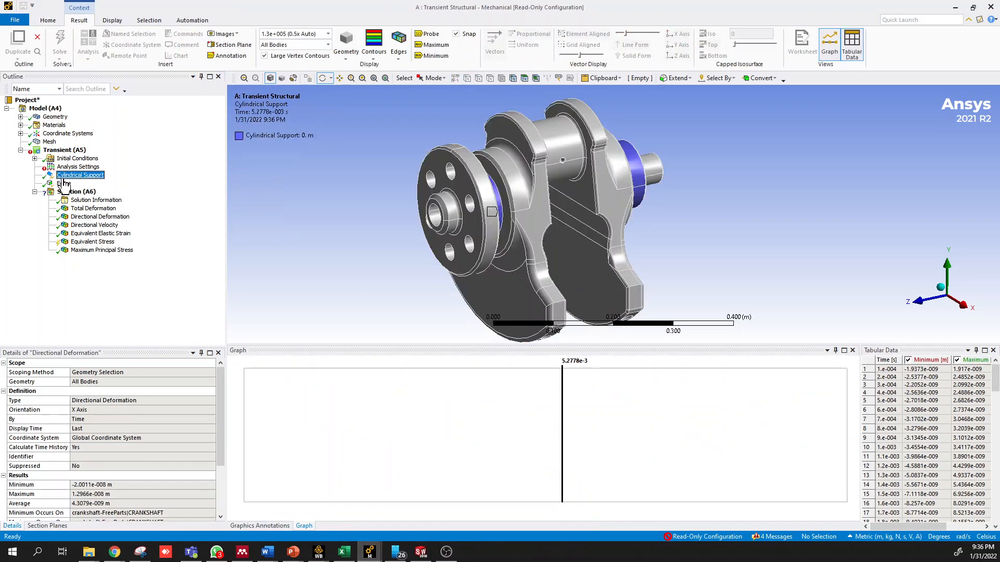
pyautogui.click(64, 183)
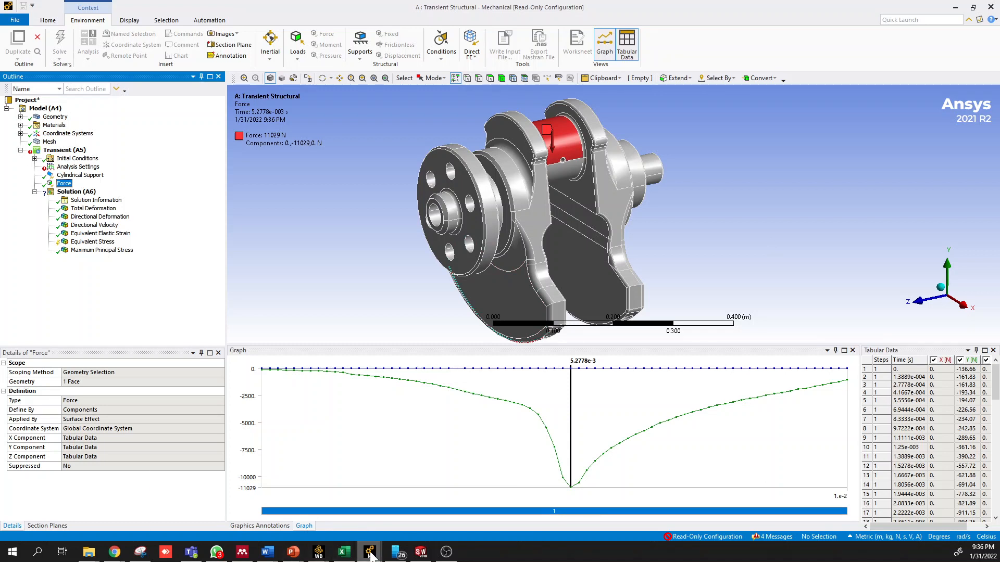
# Step: Return to the Mechanical window with the 0.1 s force history, show Directional Velocity and Directional Deformation, and animate the latter at true scale
pyautogui.moveTo(371, 556)
pyautogui.click(426, 503)
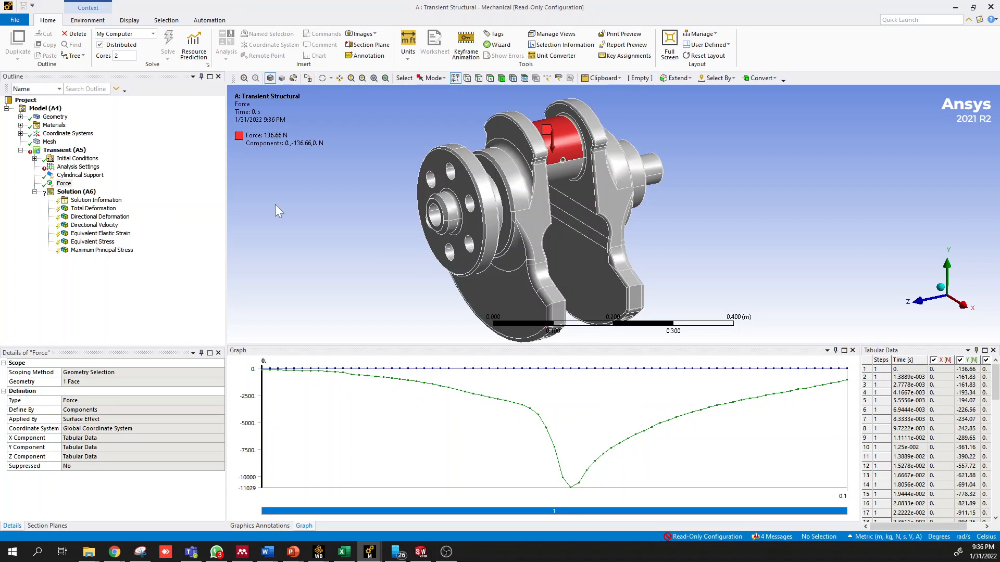
pyautogui.click(102, 227)
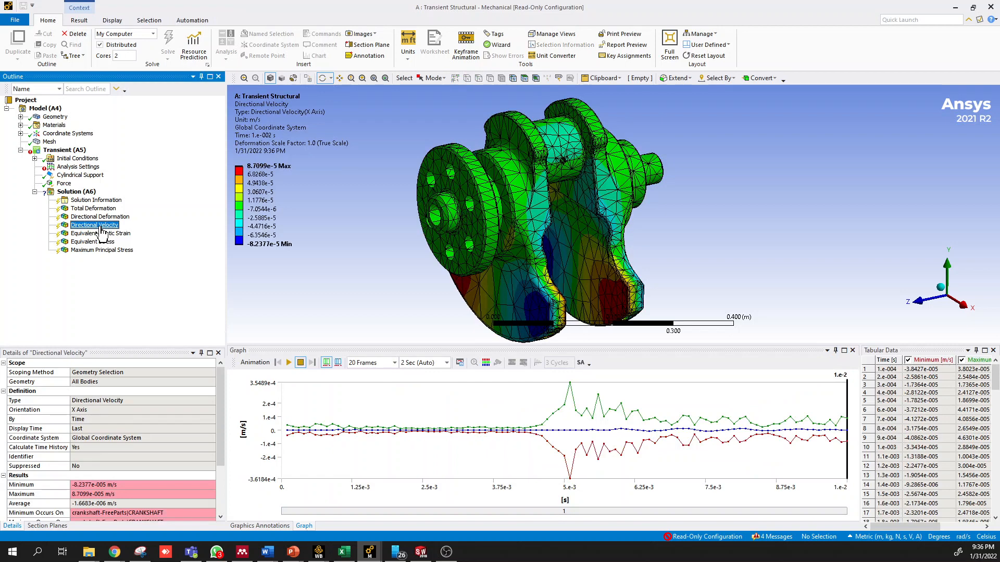
pyautogui.click(101, 218)
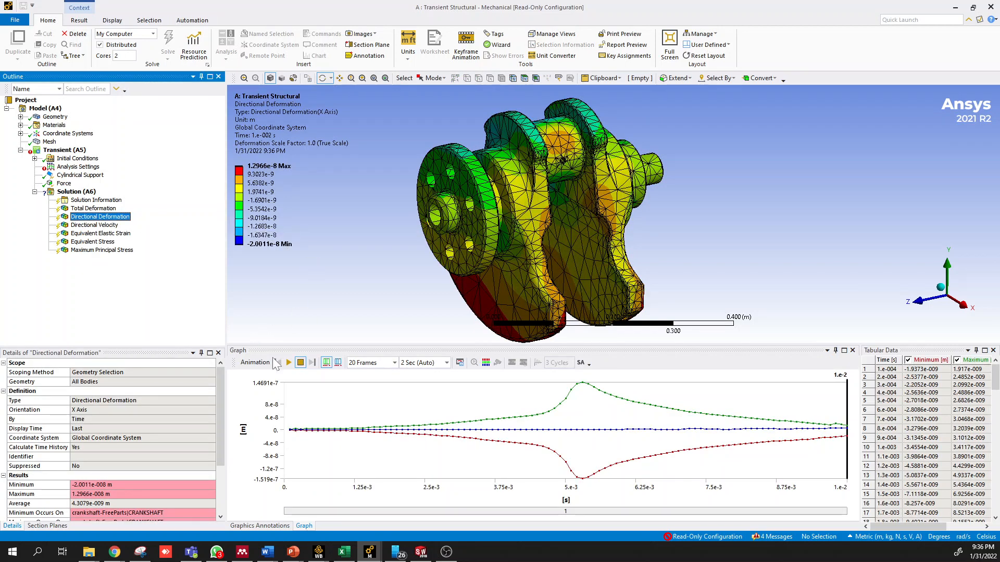
pyautogui.click(289, 362)
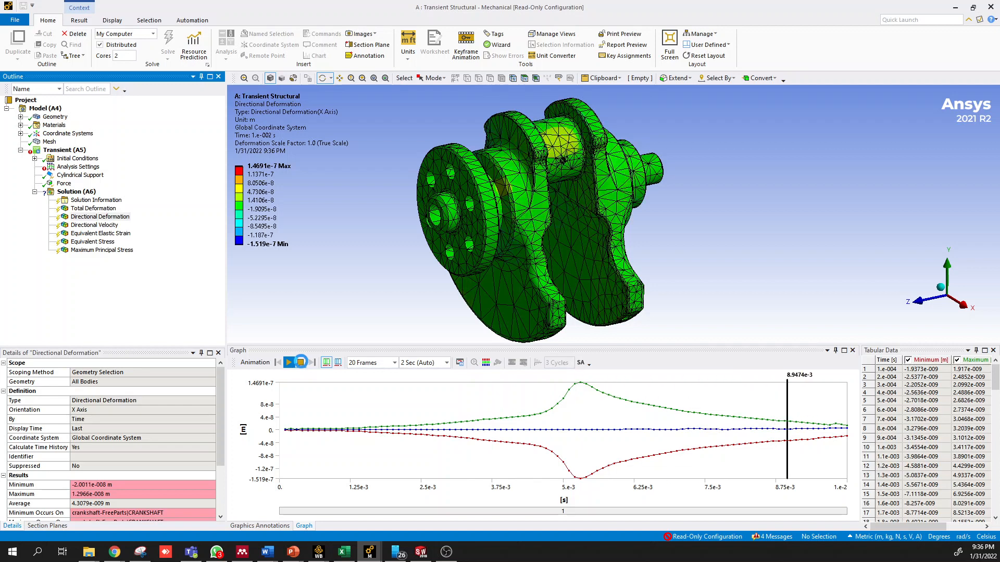
pyautogui.click(301, 363)
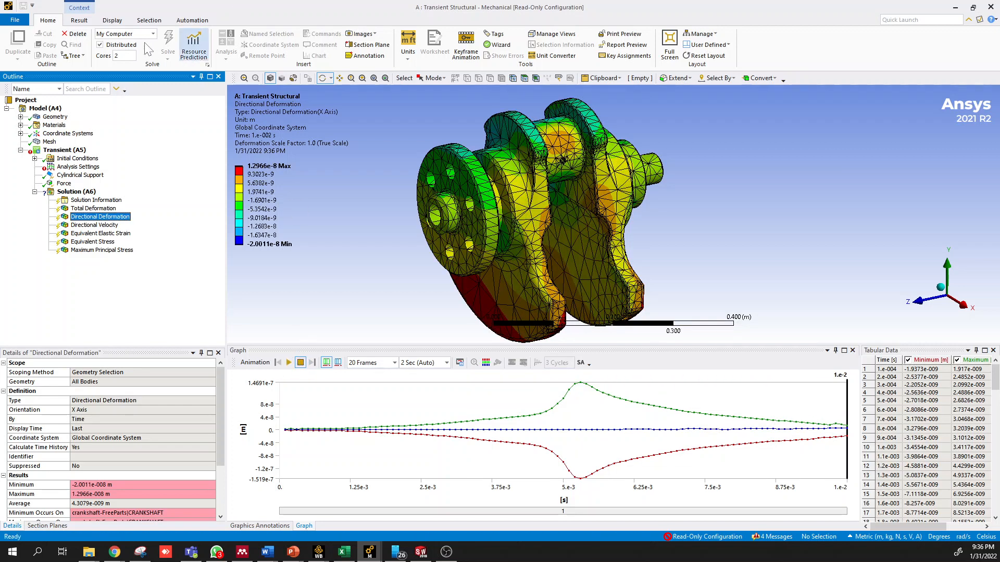
# Step: Set the deformation scale to 1.3e+005 (0.5x Auto) in the 0.1 s force model and play its Directional Deformation animation
pyautogui.click(79, 20)
pyautogui.click(327, 33)
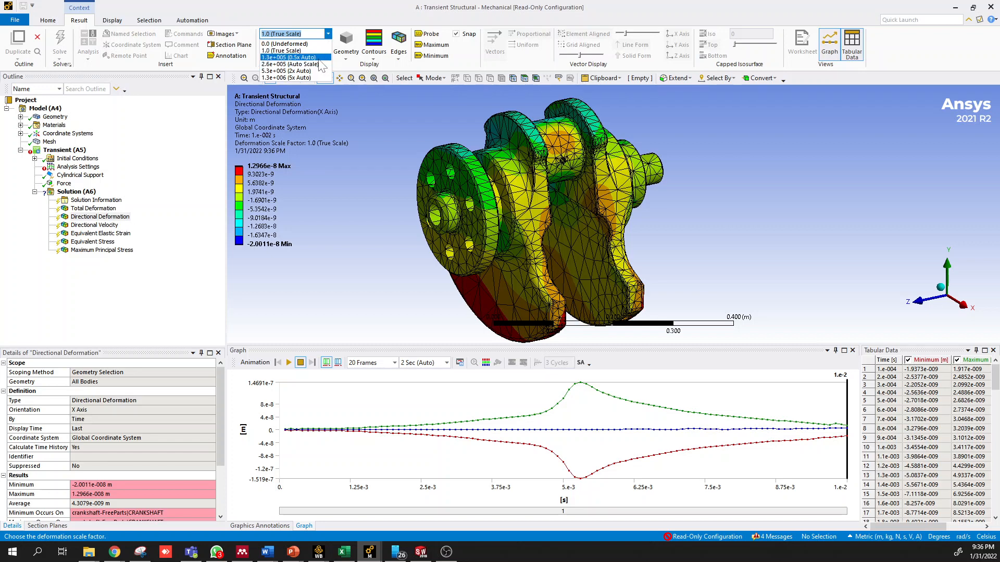
pyautogui.click(289, 57)
pyautogui.click(289, 362)
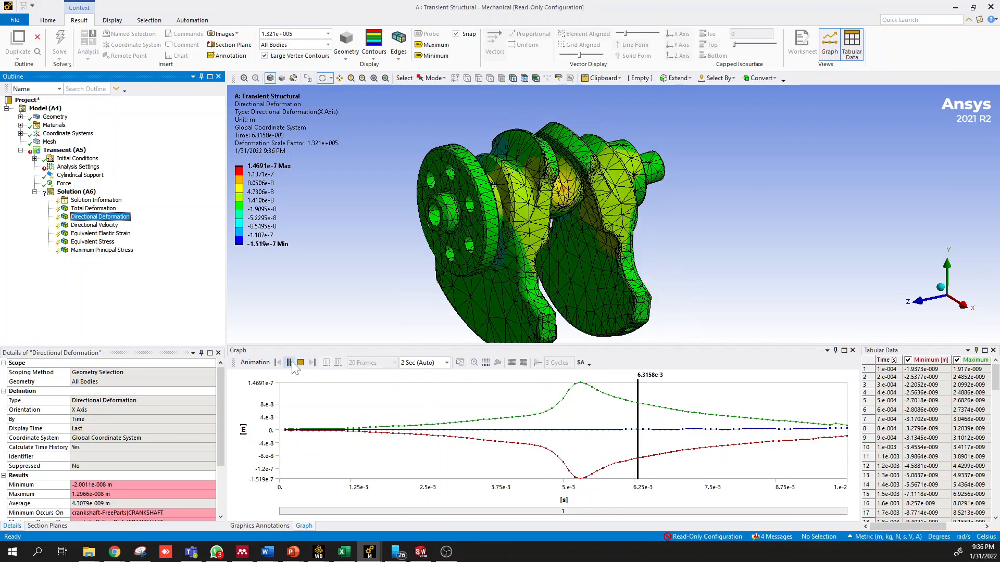
pyautogui.click(300, 363)
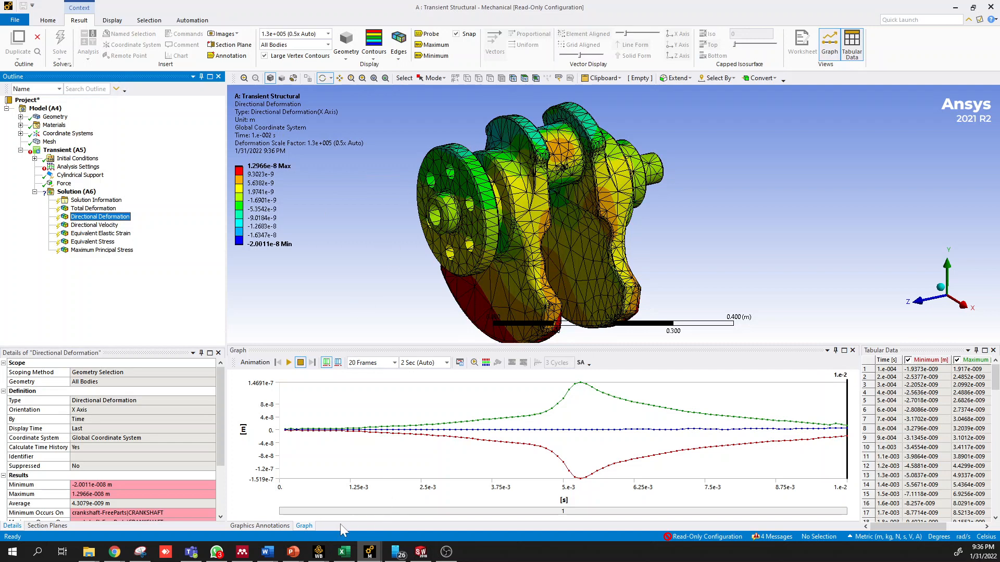
# Step: Switch to the Mechanical window with the 1.e-2 s force history, show Directional Velocity and Directional Deformation, and animate the latter
pyautogui.moveTo(368, 555)
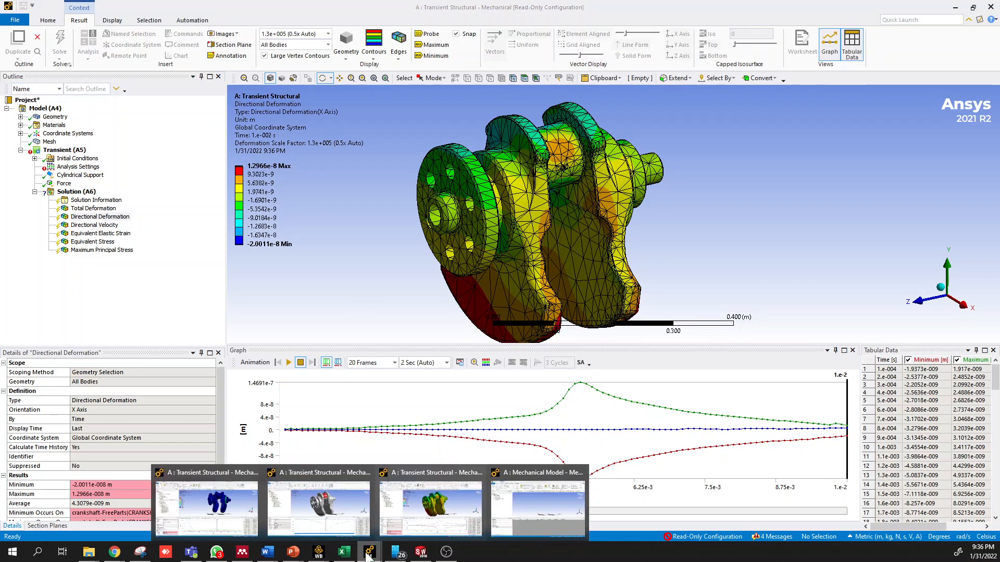
pyautogui.click(349, 521)
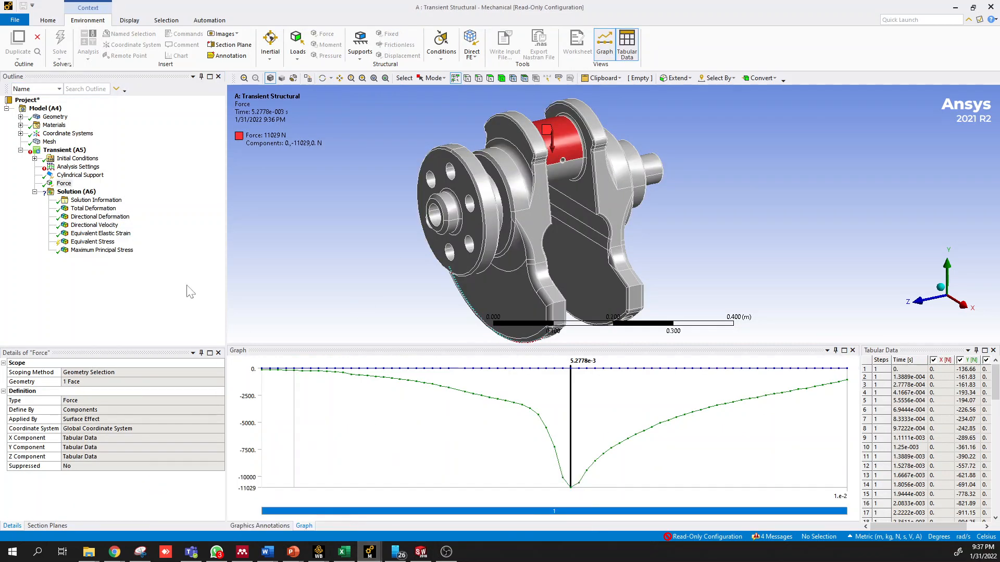
pyautogui.click(101, 227)
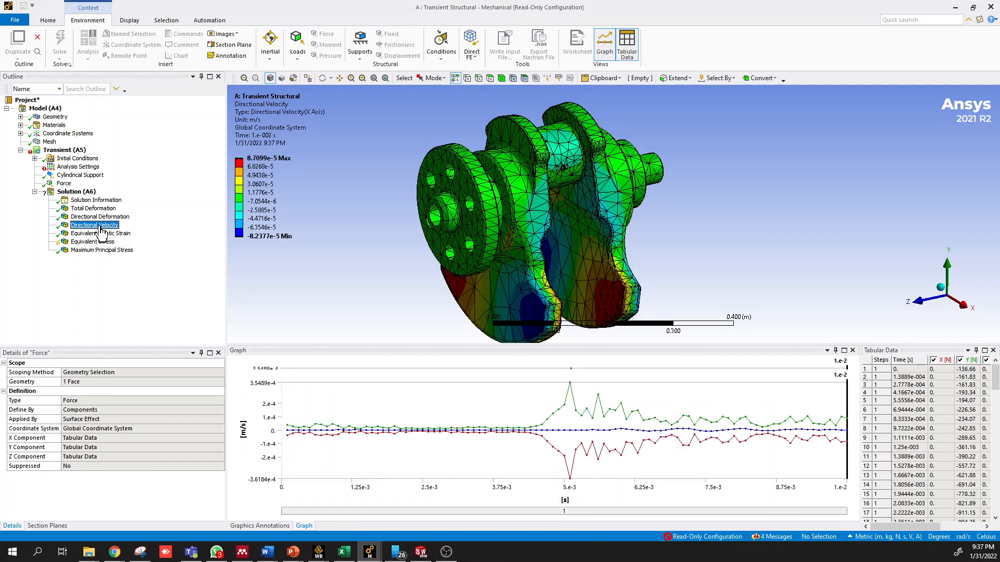
pyautogui.click(99, 218)
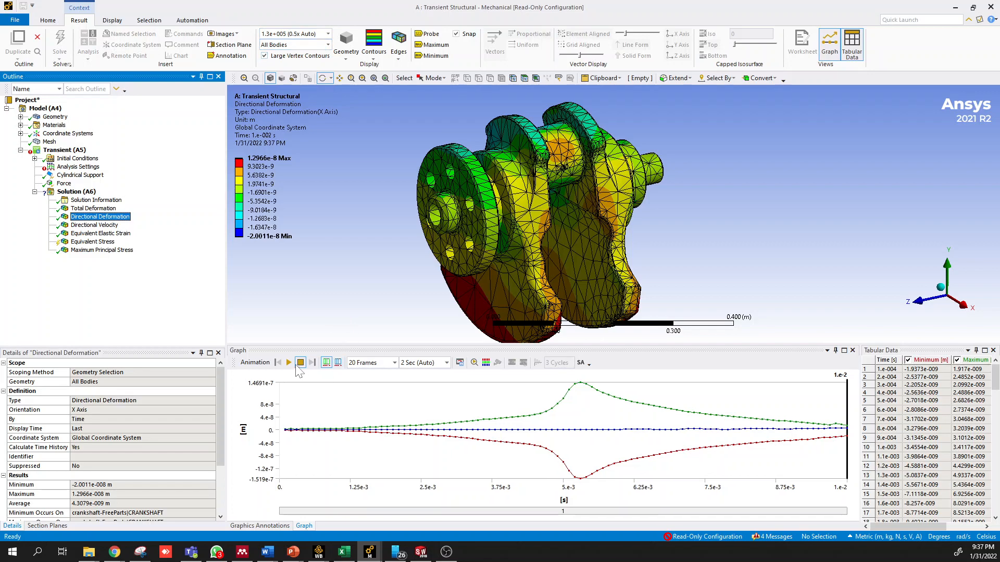
pyautogui.click(289, 363)
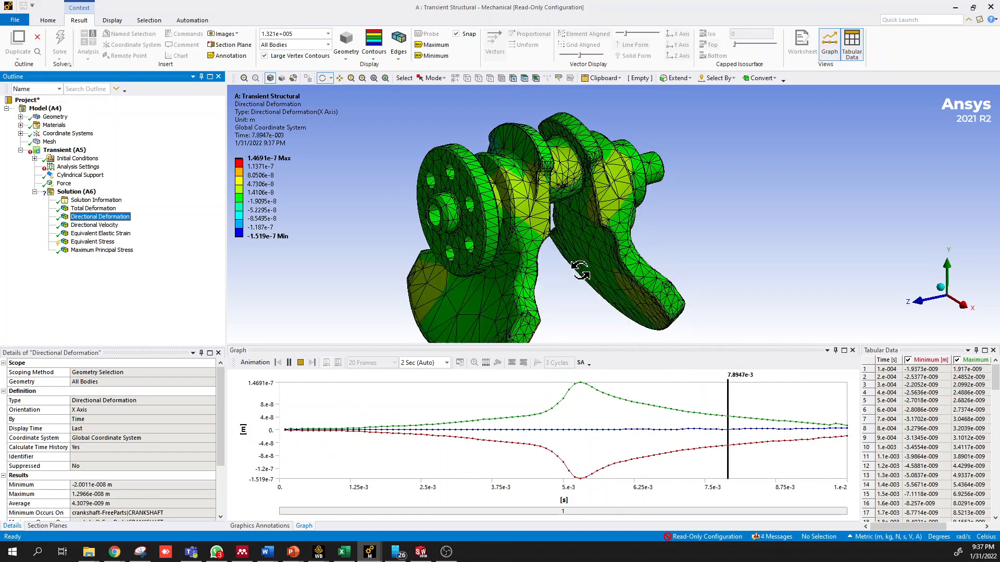
pyautogui.click(301, 363)
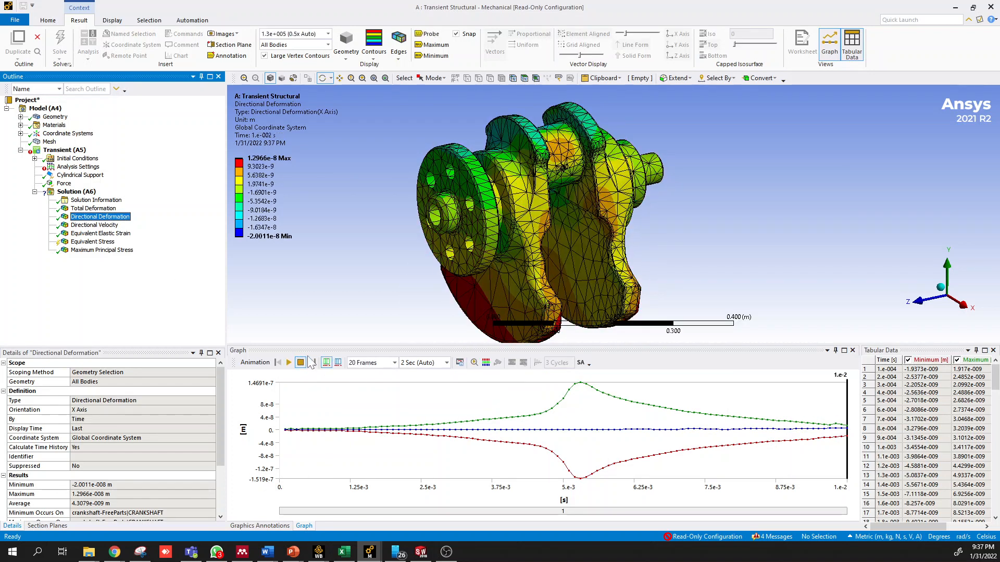
# Step: Compare the Directional Deformation tabular data down to the last rows in both read-only Mechanical windows
pyautogui.scroll(-20, 932, 448)
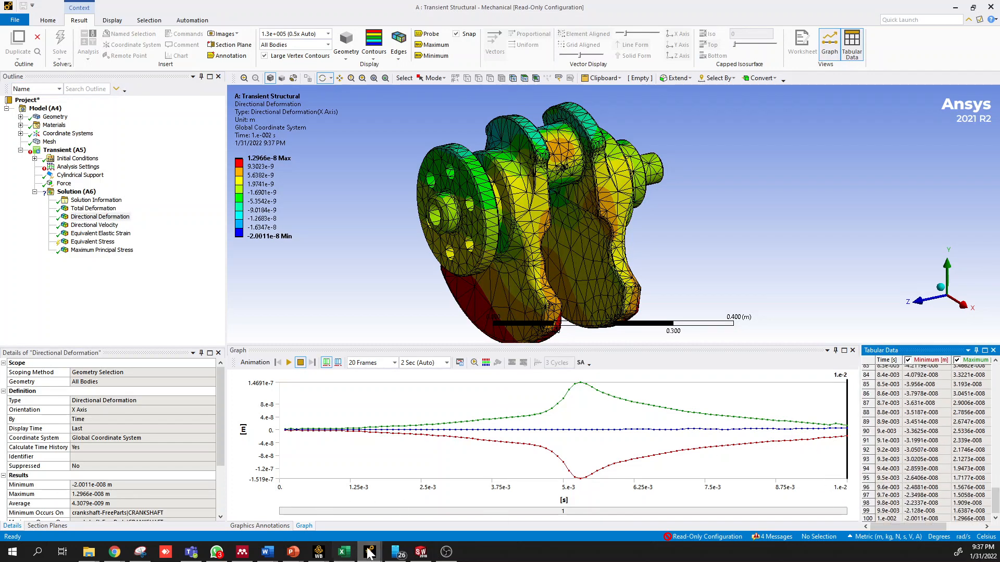
pyautogui.scroll(20, 936, 492)
pyautogui.scroll(-20, 935, 492)
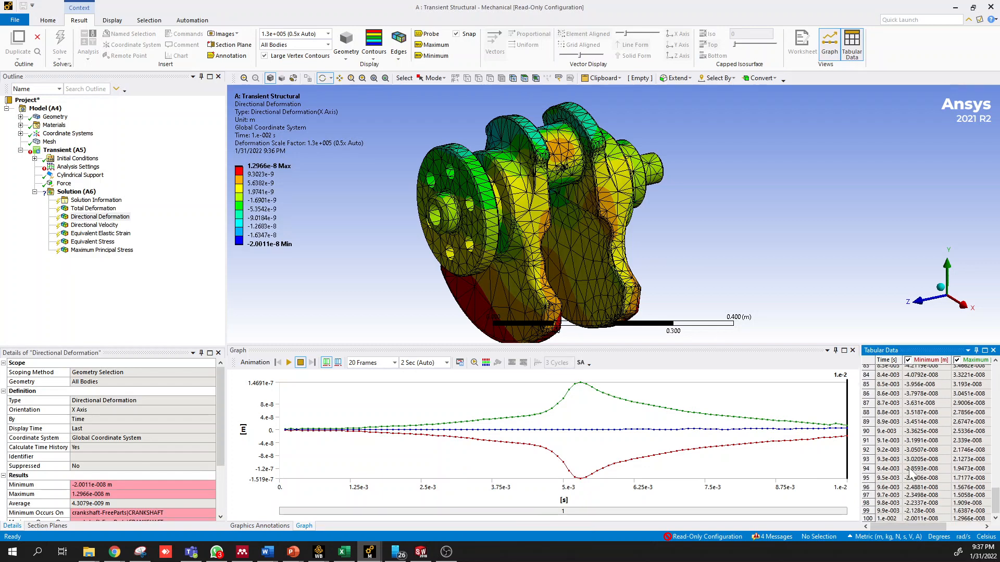
# Step: Show the Force load of the 0.1 s force history model and review its tabular data down to the last rows
pyautogui.moveTo(369, 555)
pyautogui.click(64, 183)
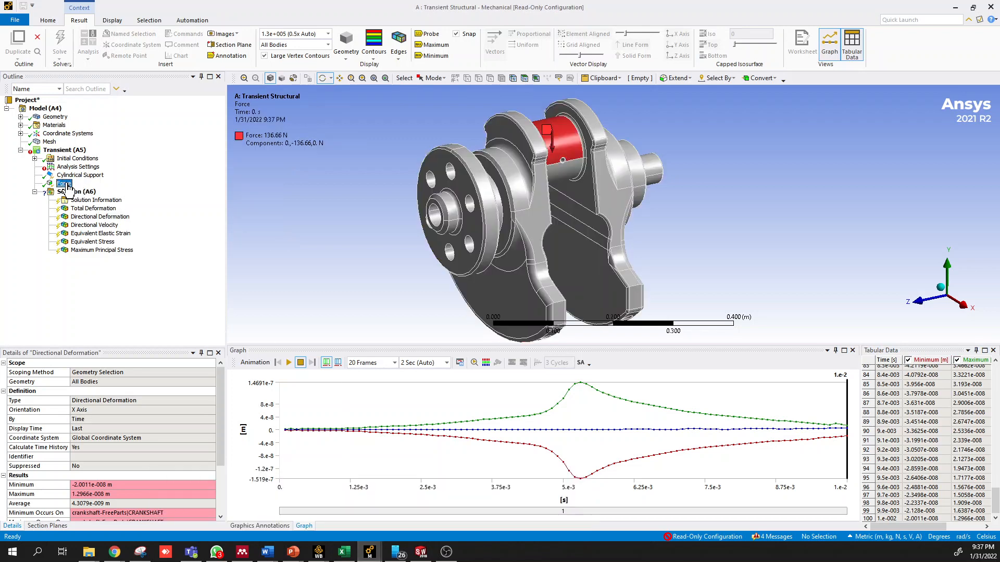
pyautogui.scroll(-18, 913, 467)
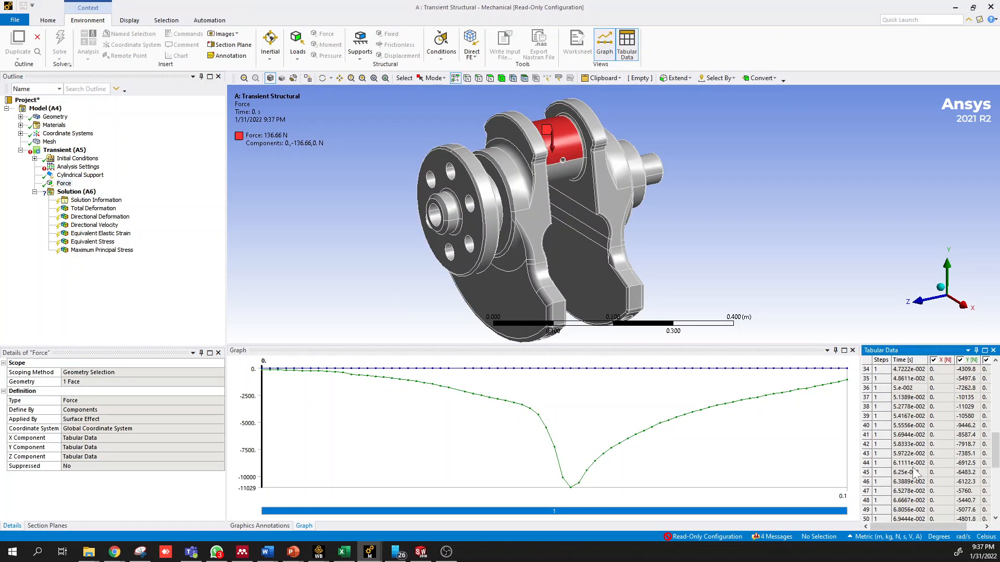
pyautogui.scroll(-1, 922, 468)
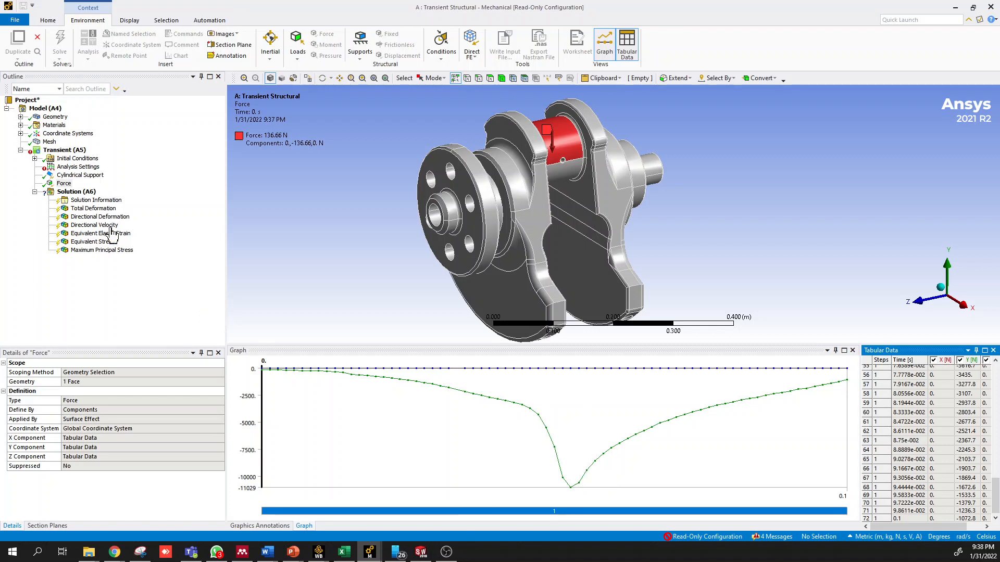
# Step: Show the Equivalent Stress result in the same model, play its animation and stop it
pyautogui.click(96, 243)
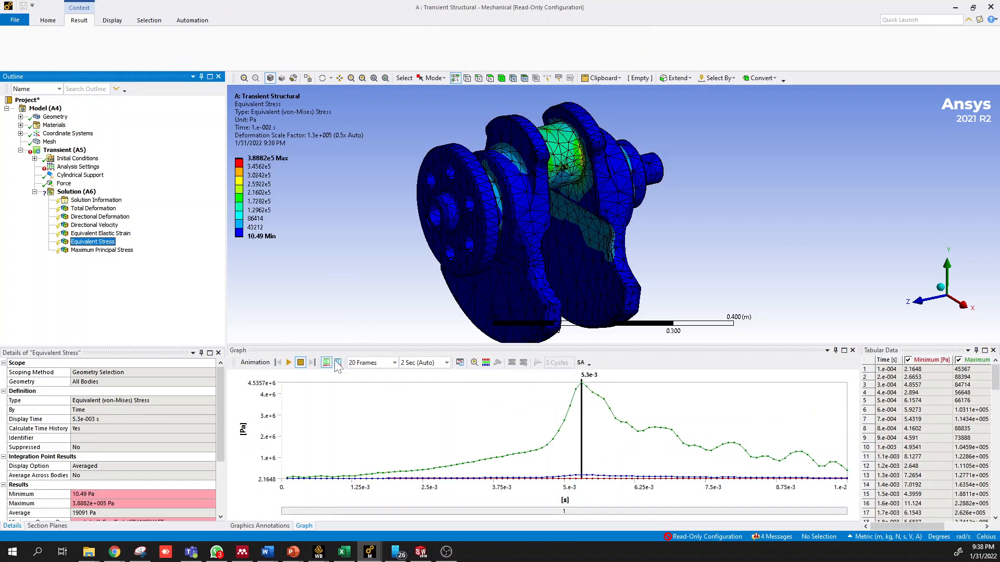
pyautogui.click(288, 363)
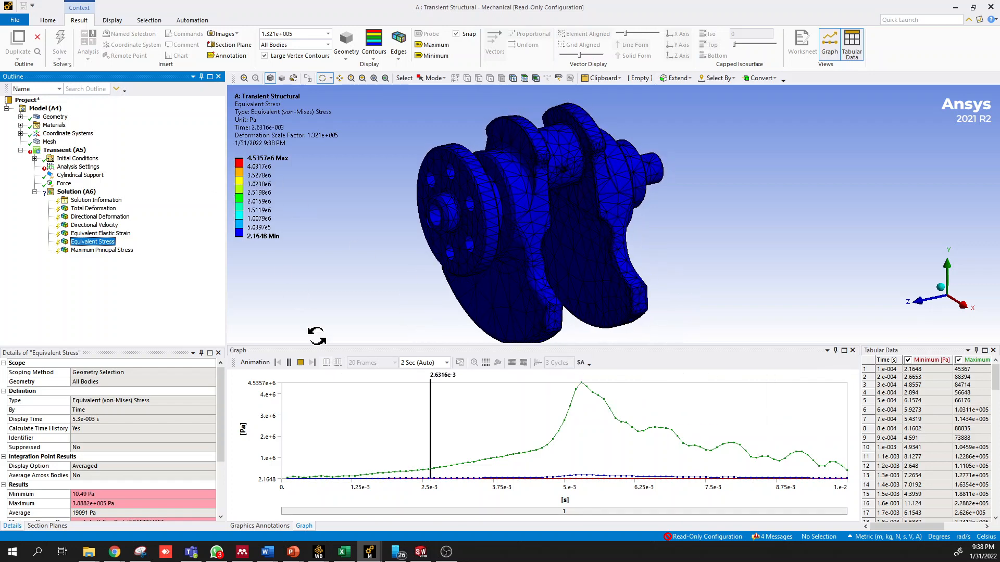
pyautogui.click(300, 363)
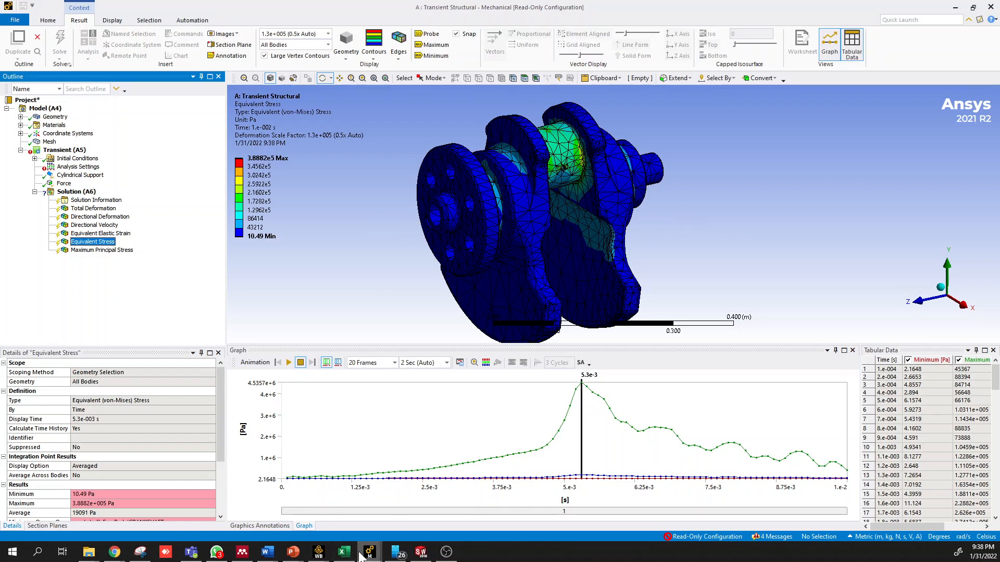
# Step: Switch to the Ansys_FEA_Simulation_Tutorials_Overview presentation, show the 4 Stroke "Otto" Cycle slide, and minimize the presentation window
pyautogui.moveTo(301, 551)
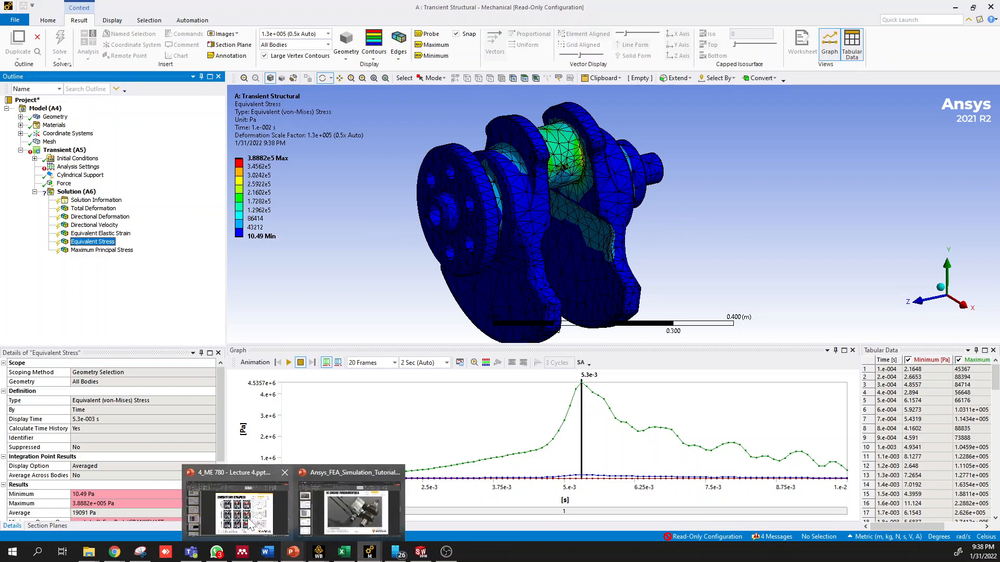
pyautogui.click(336, 517)
pyautogui.click(68, 235)
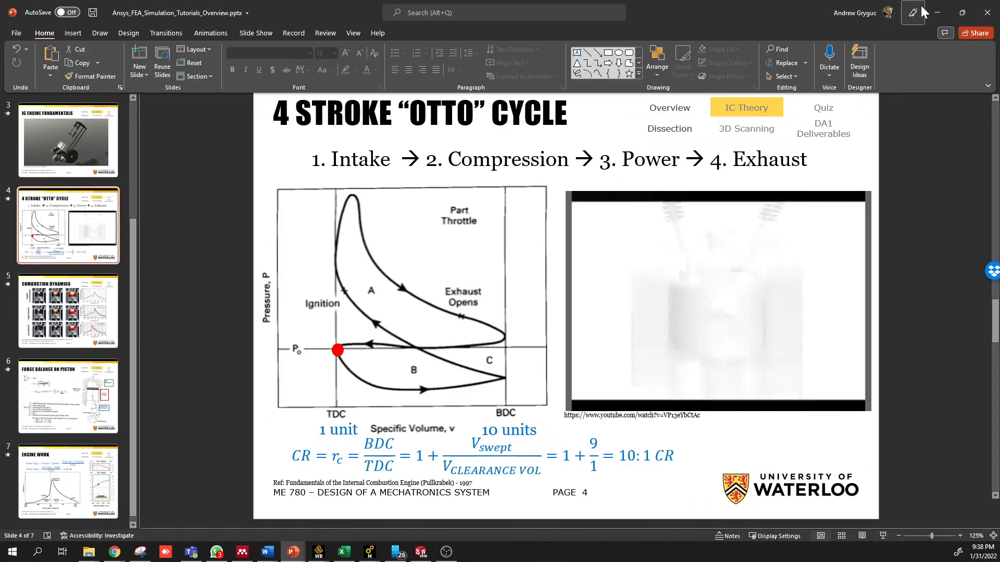
pyautogui.click(936, 12)
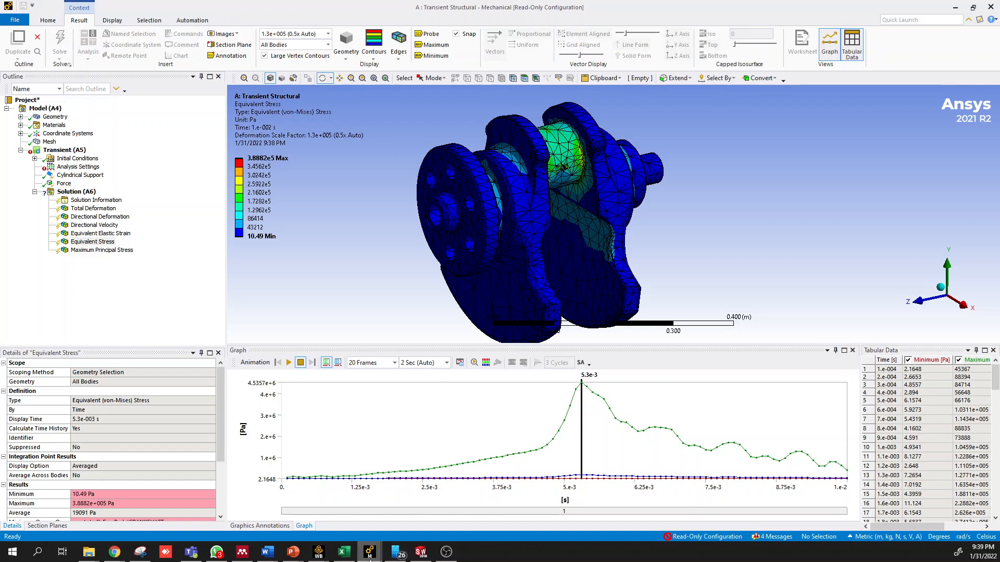
# Step: Switch to the Mechanical window with the revolute joint crankshaft model and inspect its Force load from an oblique angle
pyautogui.moveTo(371, 557)
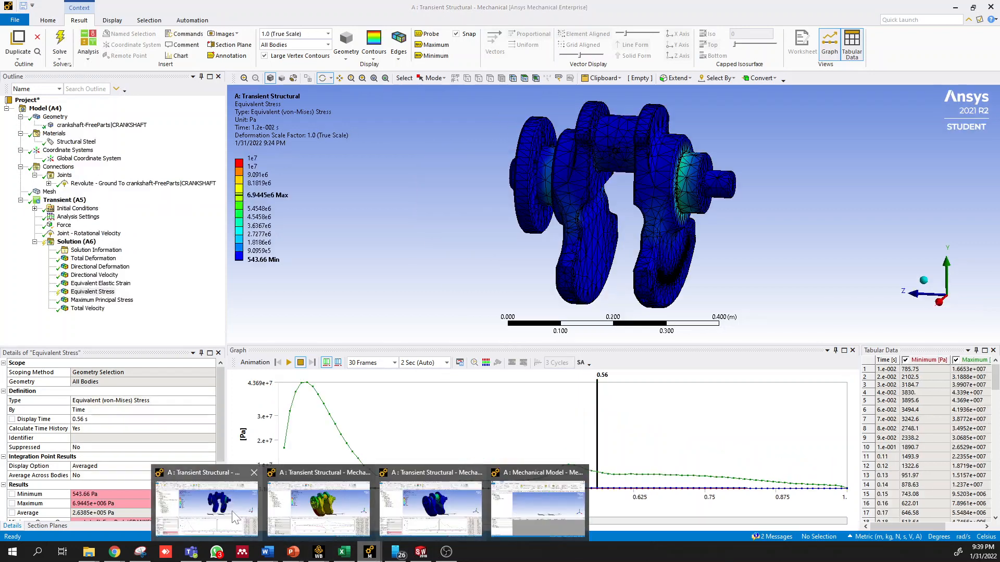
pyautogui.click(236, 518)
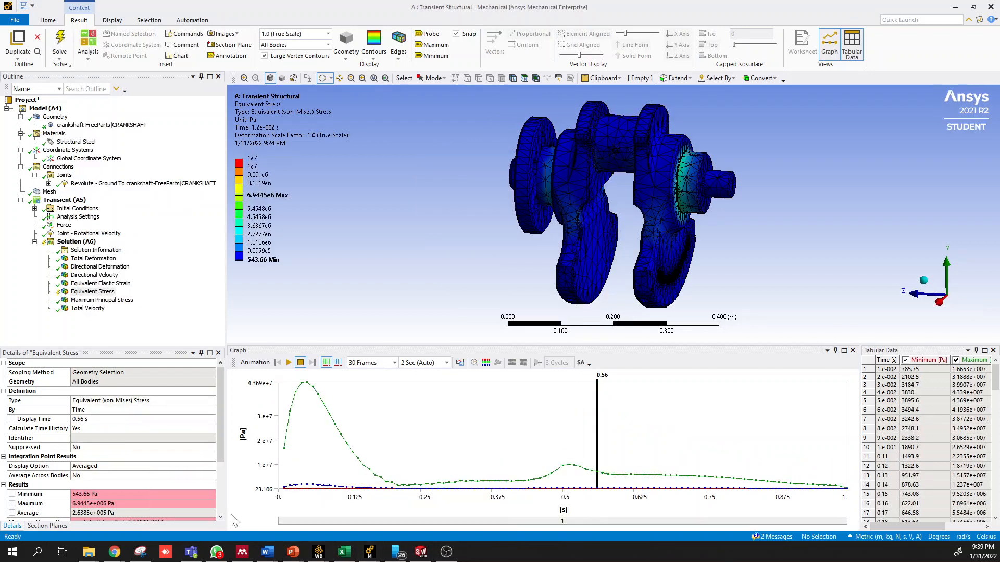
pyautogui.click(64, 225)
pyautogui.moveTo(359, 222); pyautogui.dragTo(576, 168, button='middle')
pyautogui.keyDown('ctrl'); pyautogui.moveTo(767, 215); pyautogui.dragTo(653, 197, button='middle'); pyautogui.keyUp('ctrl')
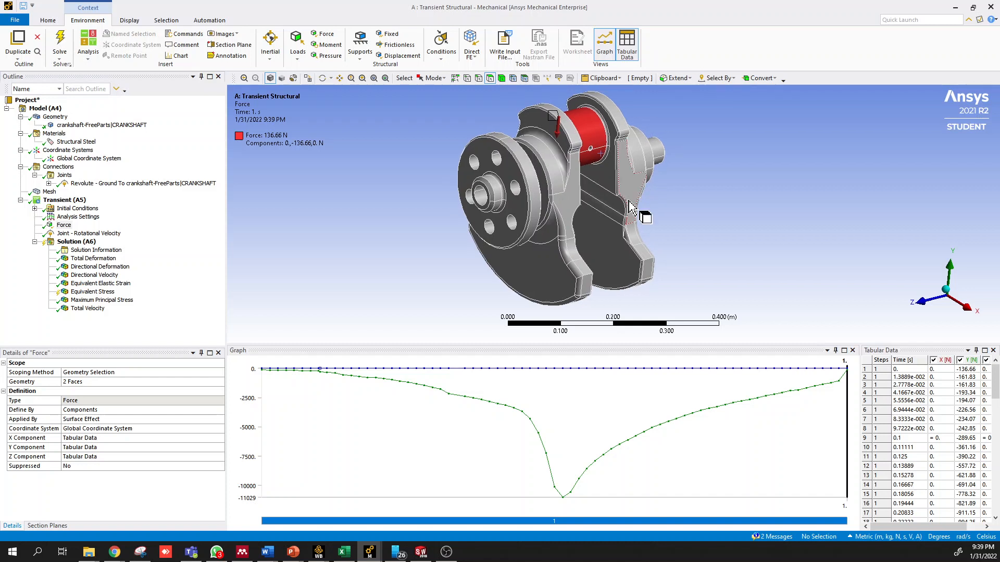
# Step: Inspect the Joint - Rotational Velocity load and its magnitude on the crankshaft, and return to the Force load
pyautogui.click(102, 234)
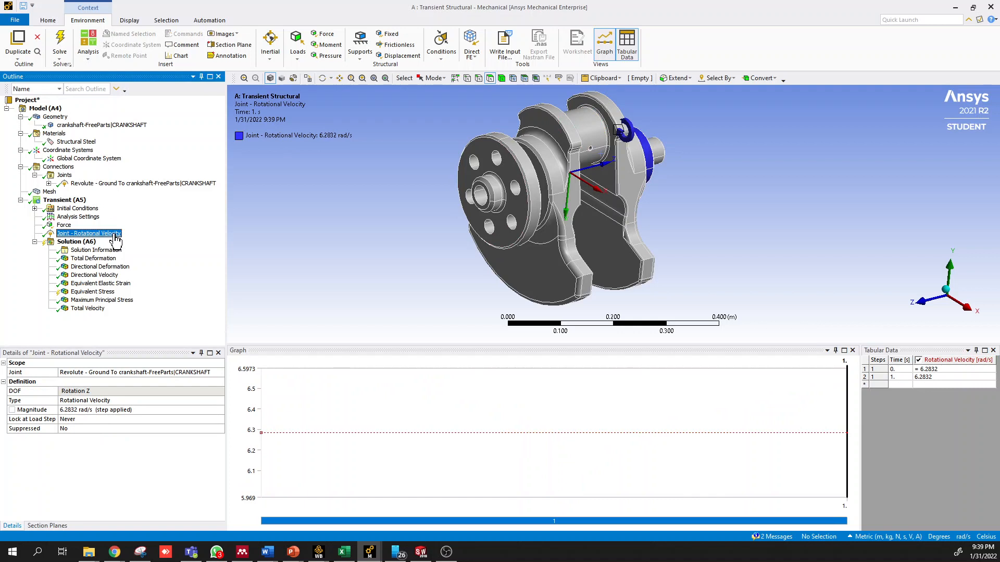
pyautogui.click(86, 411)
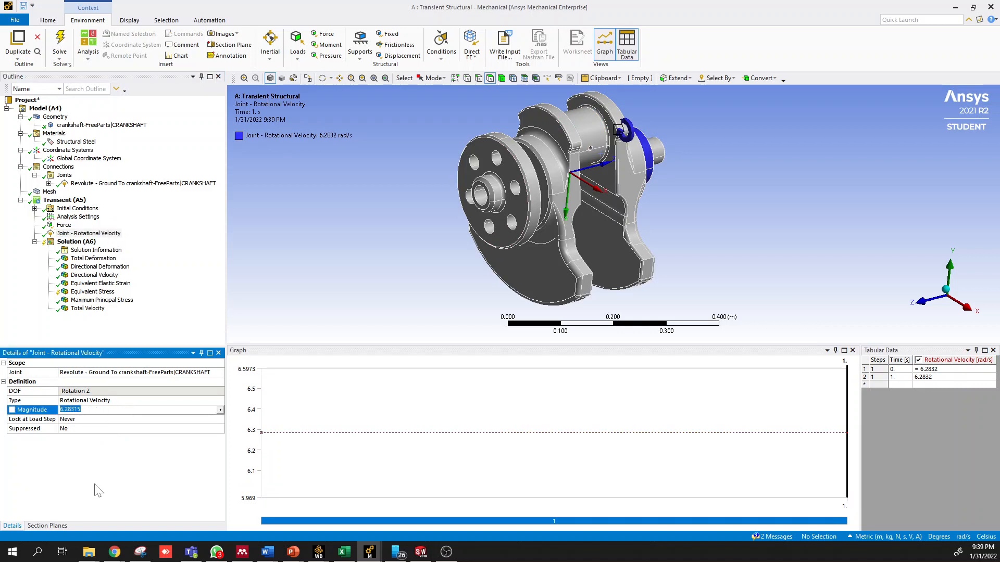
pyautogui.moveTo(648, 279); pyautogui.dragTo(416, 196, button='middle')
pyautogui.moveTo(424, 169); pyautogui.dragTo(409, 170, button='middle')
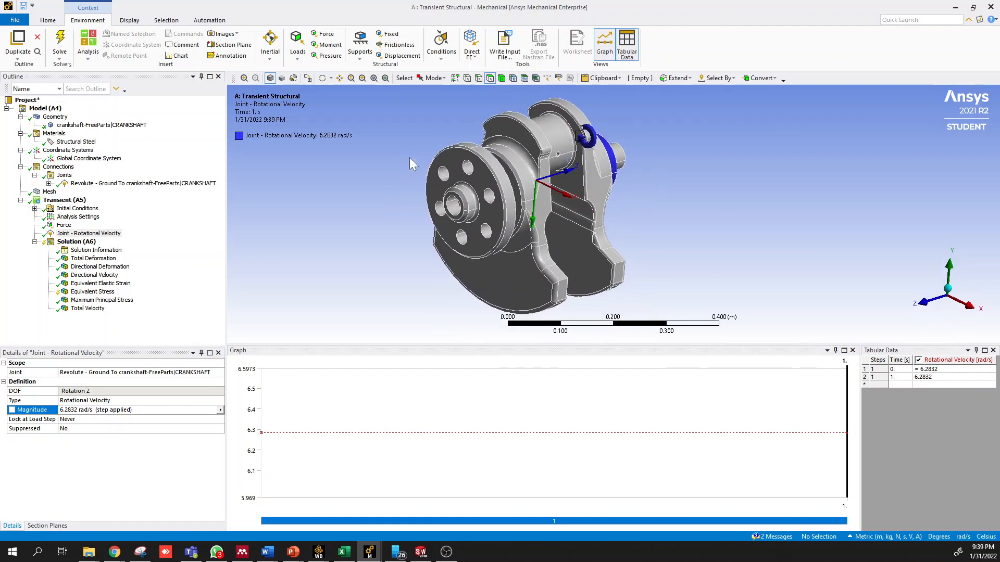
pyautogui.click(64, 226)
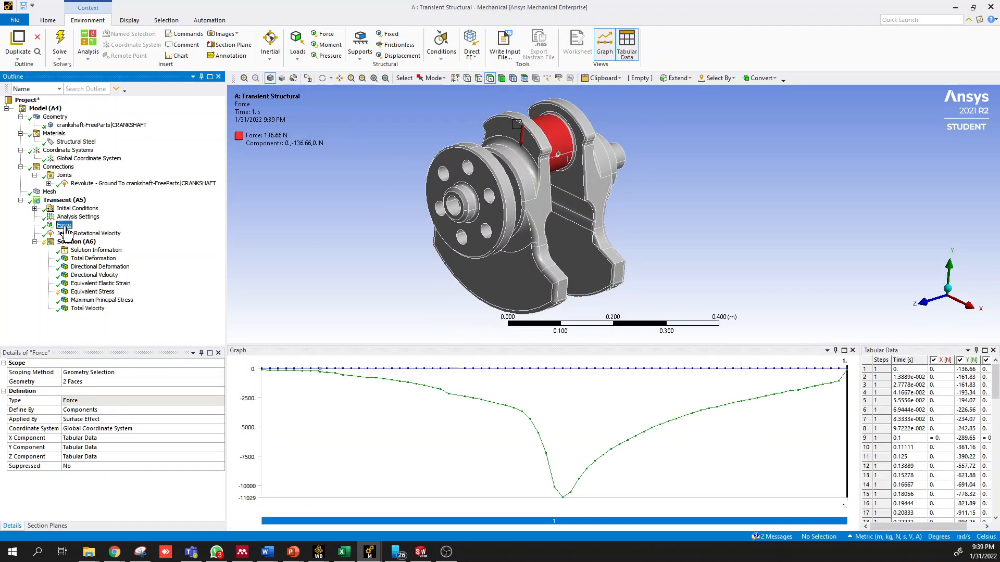
# Step: Show the Directional Deformation result of the revolute joint model, play its true-scale animation and stop it
pyautogui.click(97, 277)
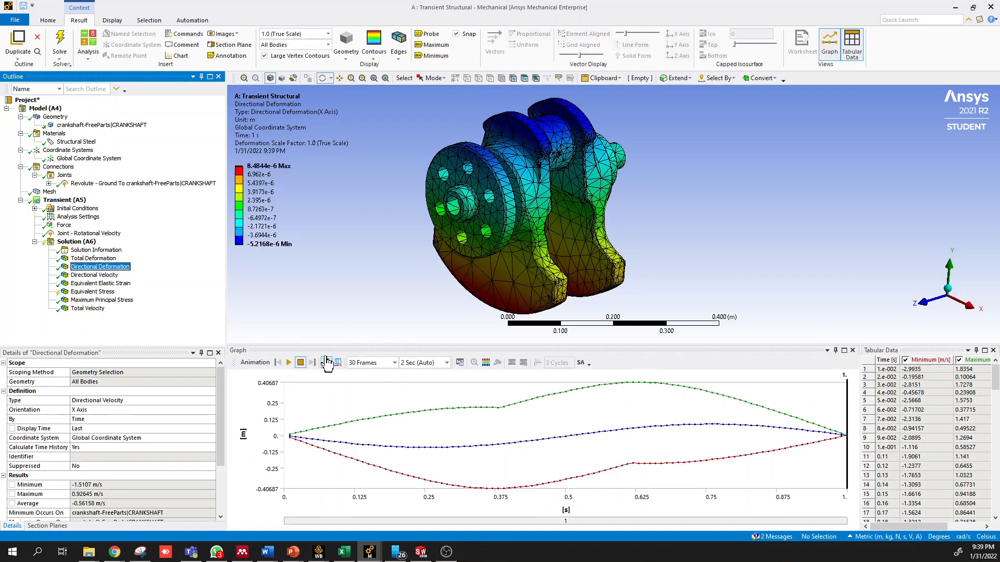
pyautogui.click(289, 363)
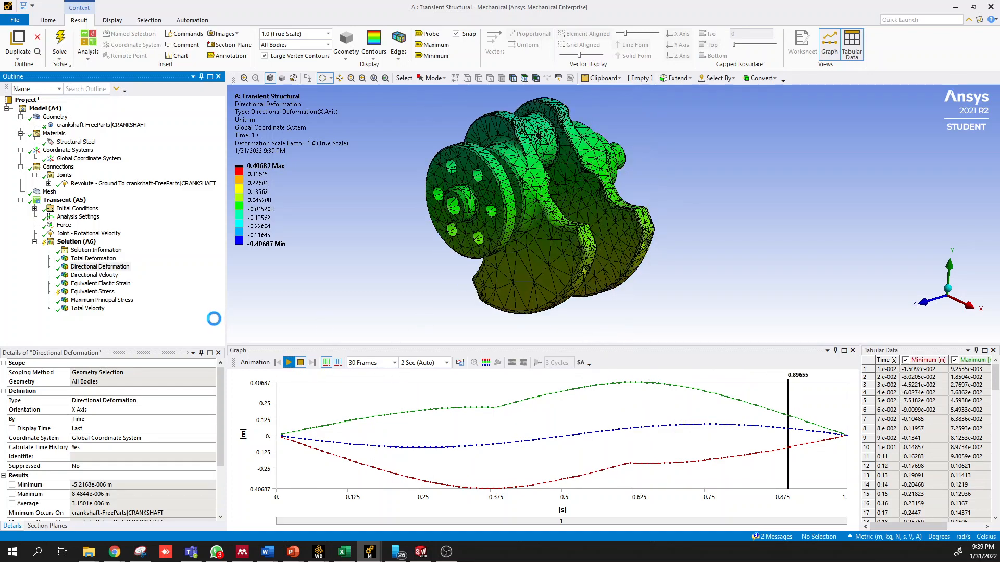
pyautogui.click(598, 178)
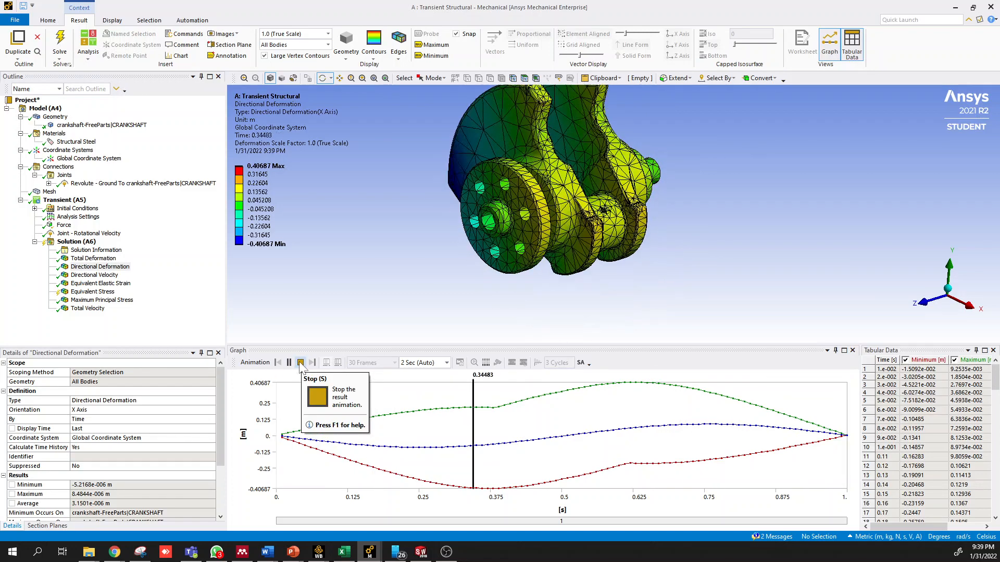
# Step: Animate the Equivalent Stress result of the revolute joint model, examine the stresses from all around the crankshaft, and stop the animation
pyautogui.click(91, 292)
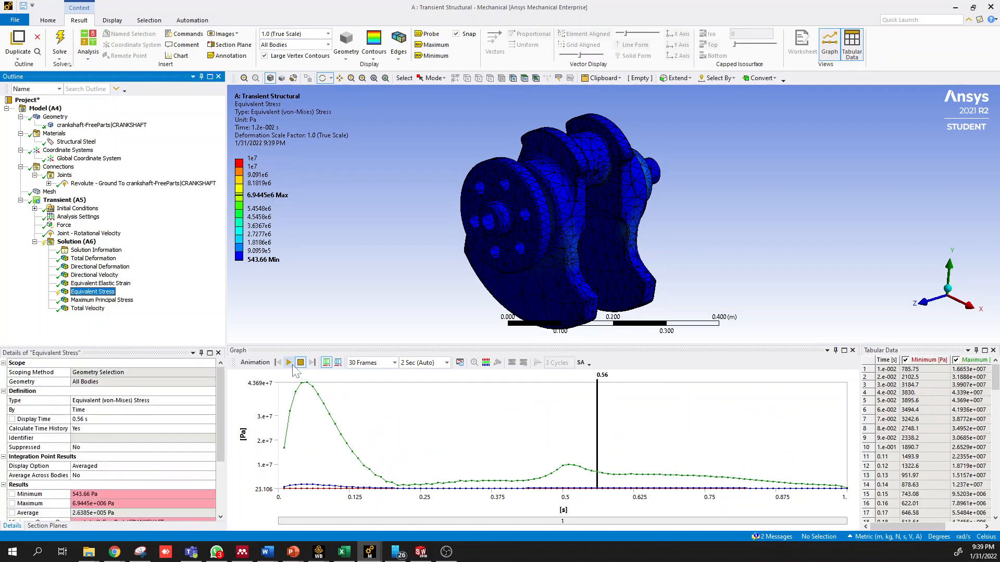
pyautogui.click(290, 363)
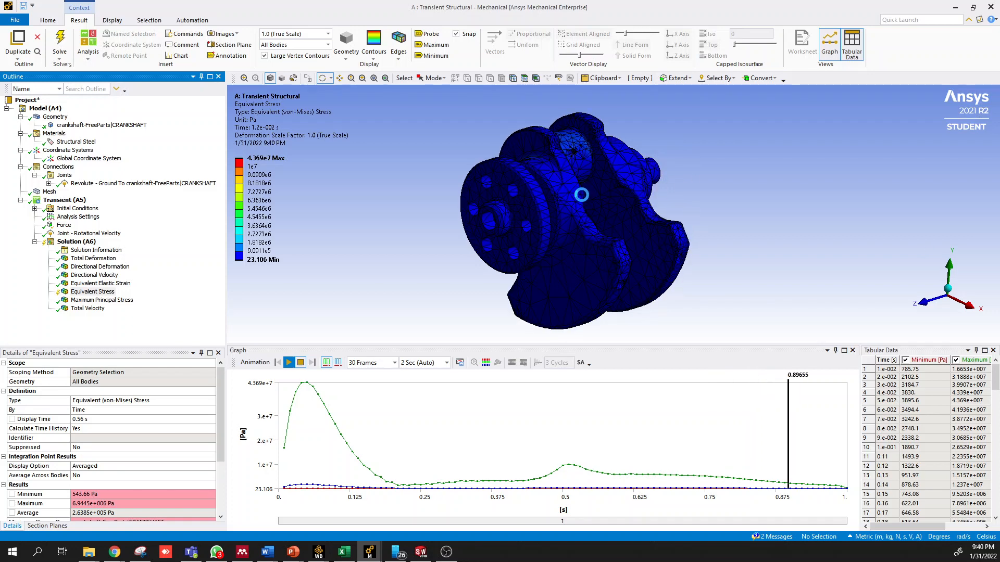
pyautogui.moveTo(582, 195); pyautogui.dragTo(514, 173)
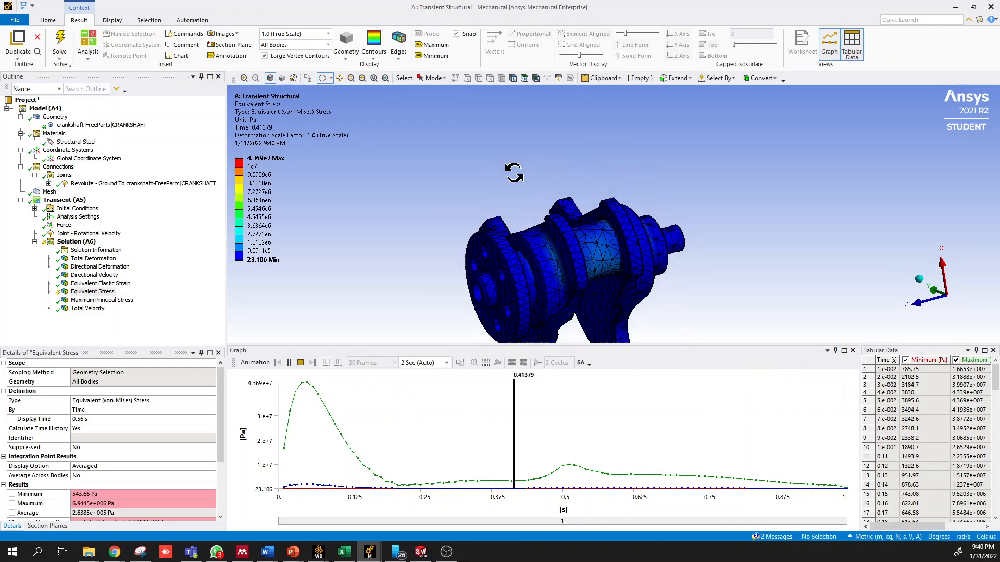
pyautogui.moveTo(514, 173); pyautogui.dragTo(563, 215)
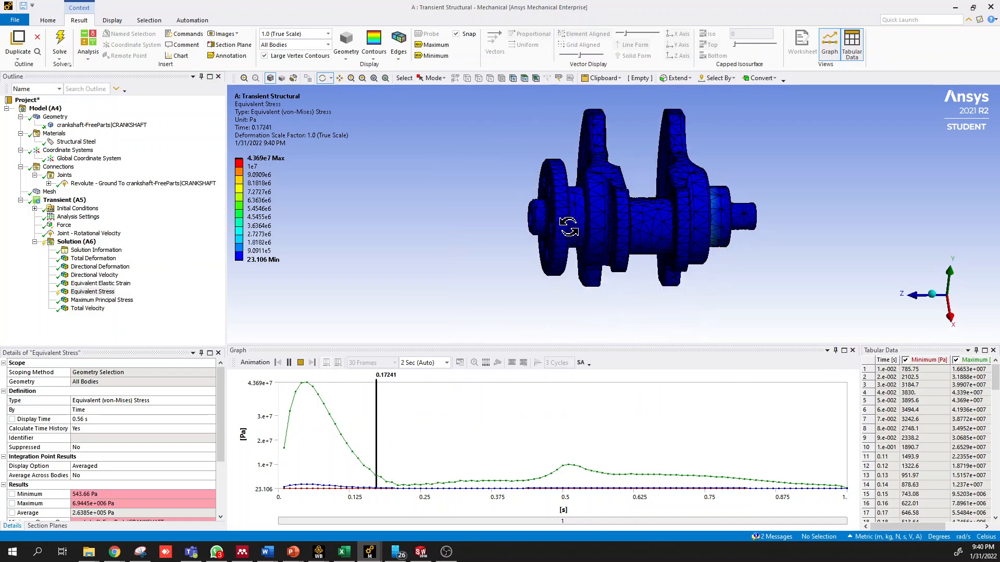
pyautogui.moveTo(609, 272)
pyautogui.mouseDown()
pyautogui.moveTo(645, 193)
pyautogui.moveTo(655, 286)
pyautogui.moveTo(642, 211)
pyautogui.moveTo(672, 219)
pyautogui.moveTo(636, 290)
pyautogui.moveTo(737, 201)
pyautogui.moveTo(695, 269)
pyautogui.moveTo(710, 235)
pyautogui.moveTo(686, 214)
pyautogui.moveTo(706, 202)
pyautogui.moveTo(666, 316)
pyautogui.moveTo(641, 100)
pyautogui.moveTo(652, 171)
pyautogui.moveTo(596, 101)
pyautogui.moveTo(628, 115)
pyautogui.moveTo(649, 105)
pyautogui.moveTo(679, 156)
pyautogui.moveTo(799, 156)
pyautogui.moveTo(562, 201)
pyautogui.moveTo(599, 187)
pyautogui.moveTo(649, 176)
pyautogui.moveTo(510, 245)
pyautogui.moveTo(709, 263)
pyautogui.moveTo(889, 236)
pyautogui.moveTo(584, 268)
pyautogui.moveTo(737, 352)
pyautogui.moveTo(609, 311)
pyautogui.moveTo(632, 247)
pyautogui.moveTo(611, 283)
pyautogui.moveTo(594, 285)
pyautogui.mouseUp()
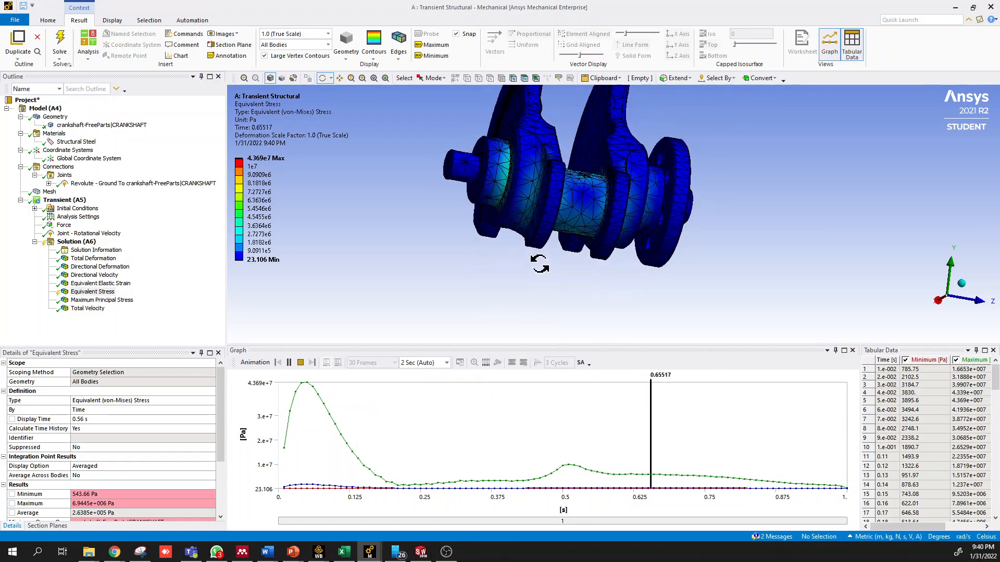
pyautogui.moveTo(498, 221); pyautogui.dragTo(643, 144)
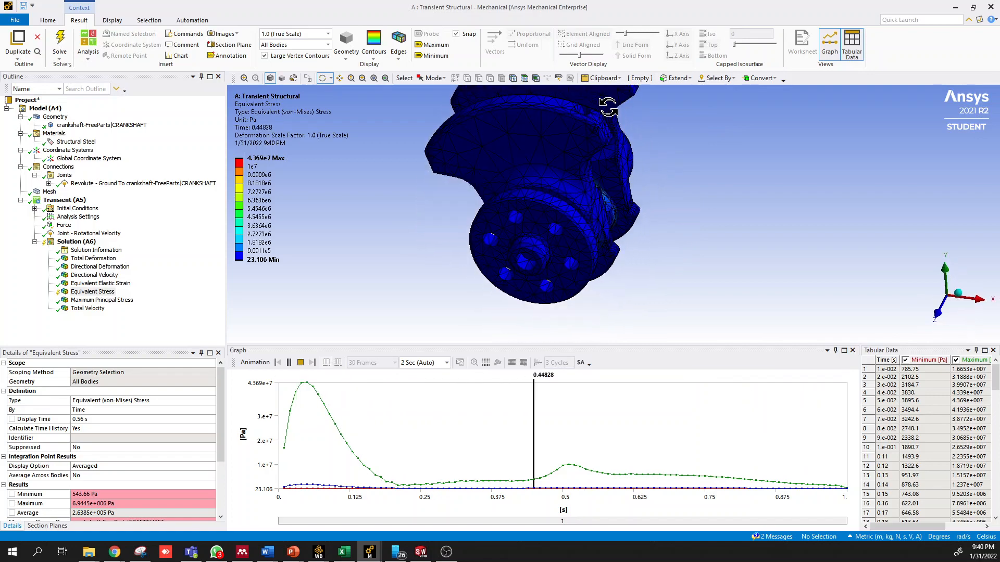
pyautogui.moveTo(505, 171); pyautogui.dragTo(599, 198)
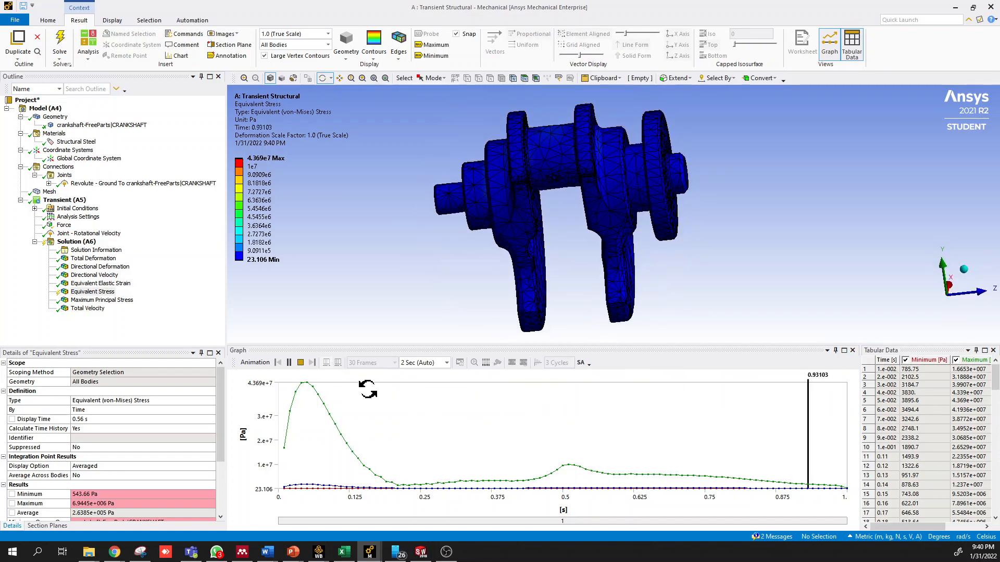
pyautogui.moveTo(411, 313); pyautogui.dragTo(475, 273)
pyautogui.moveTo(485, 307); pyautogui.dragTo(504, 289)
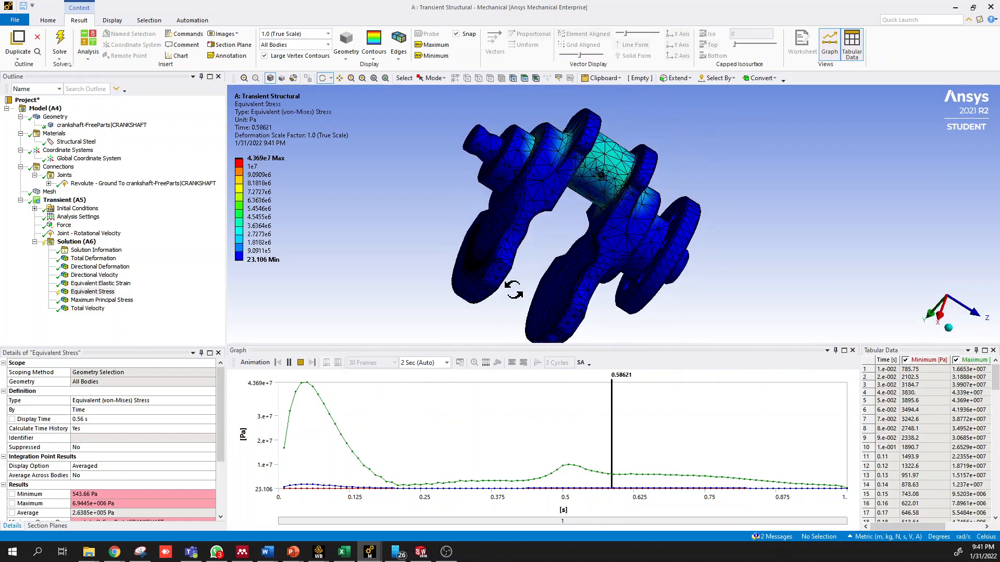
pyautogui.moveTo(417, 134); pyautogui.dragTo(420, 169)
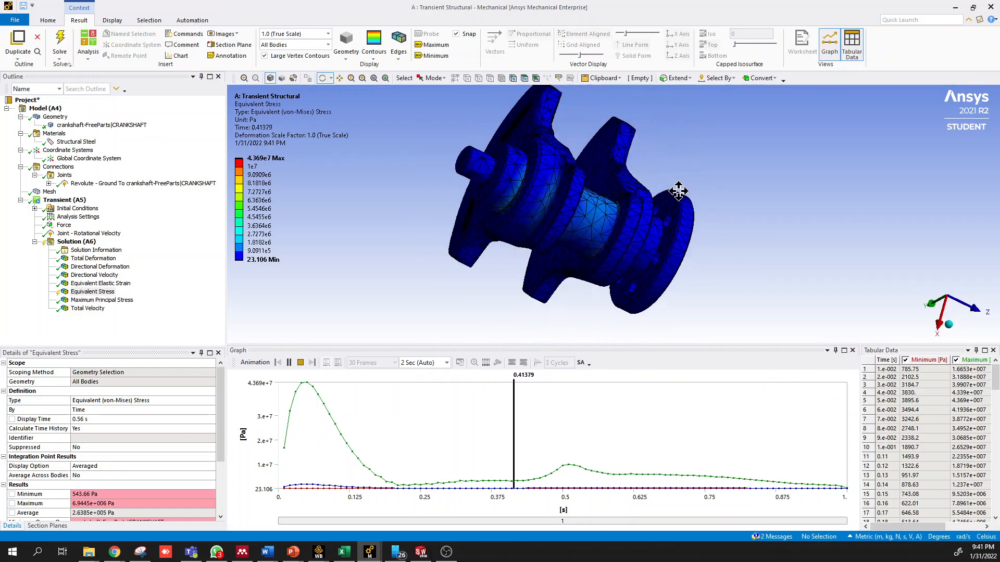
pyautogui.moveTo(585, 239); pyautogui.dragTo(620, 228)
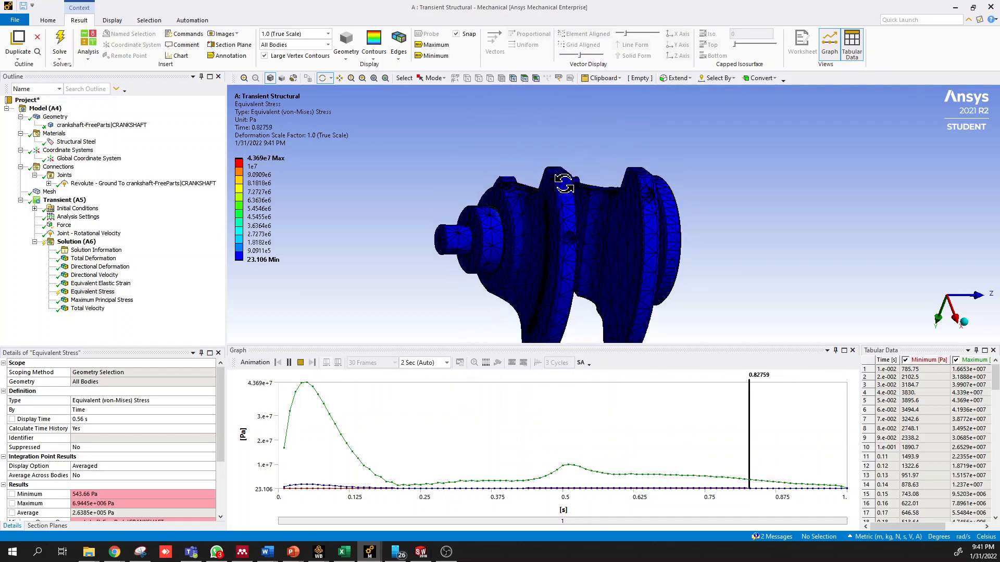
pyautogui.click(299, 363)
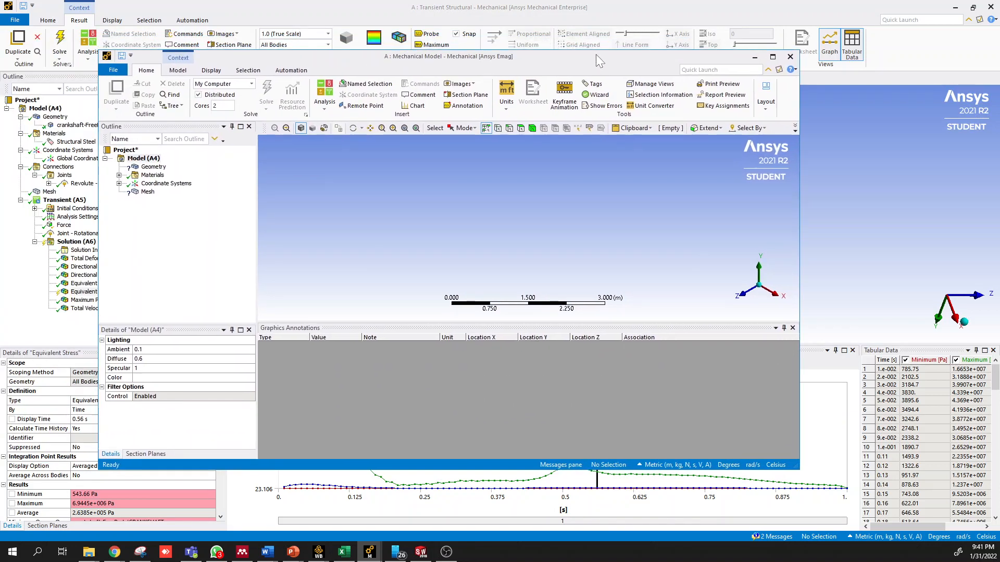
# Step: Maximize the empty Mechanical Model window and switch to the unsaved Workbench project to check its schematic
pyautogui.doubleClick(596, 54)
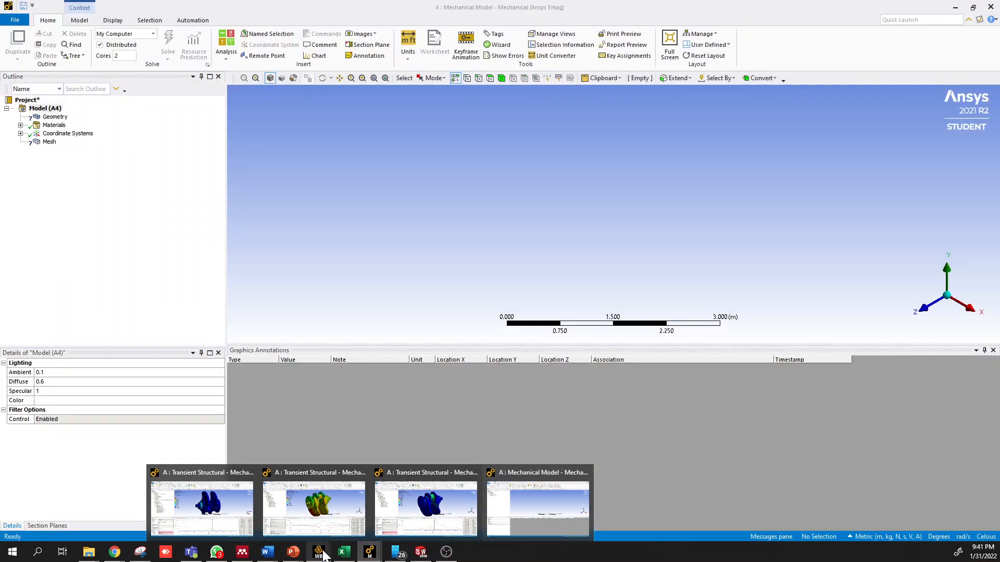
pyautogui.moveTo(319, 553)
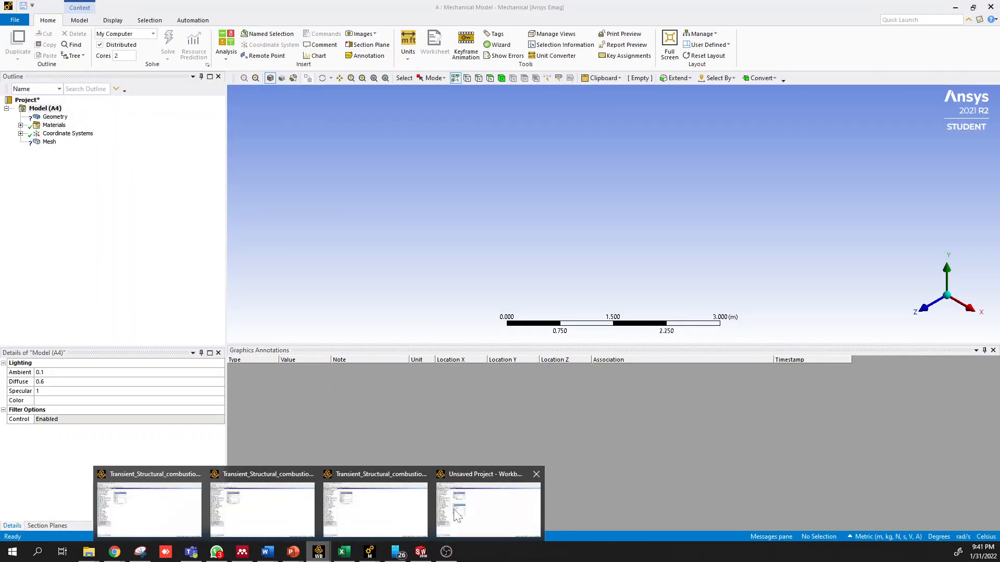
pyautogui.click(466, 512)
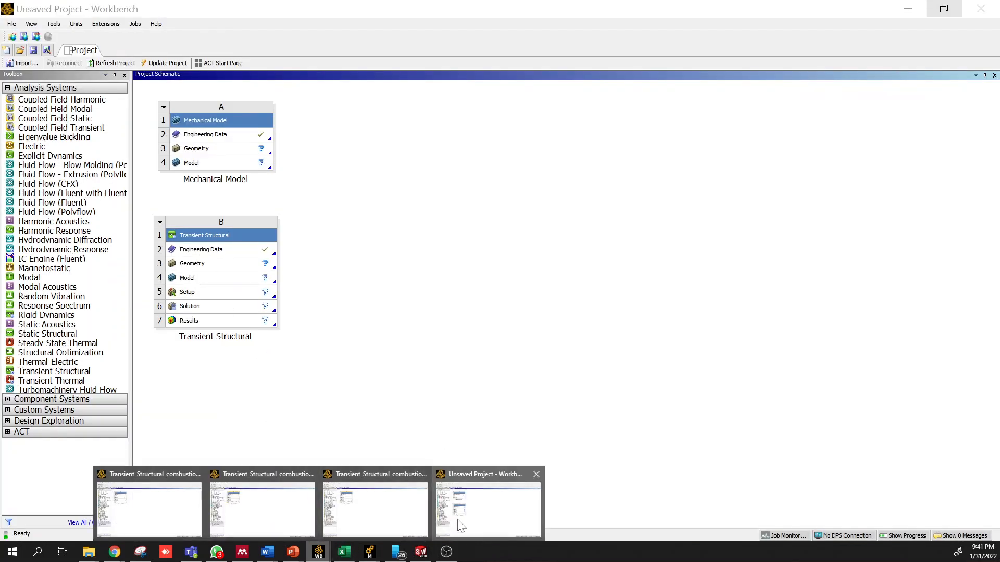
# Step: Switch to the Mechanical Model window and import the geometry file crankshaft.stp from the Desktop folder crank-shaft-153.snapshot.1
pyautogui.click(541, 511)
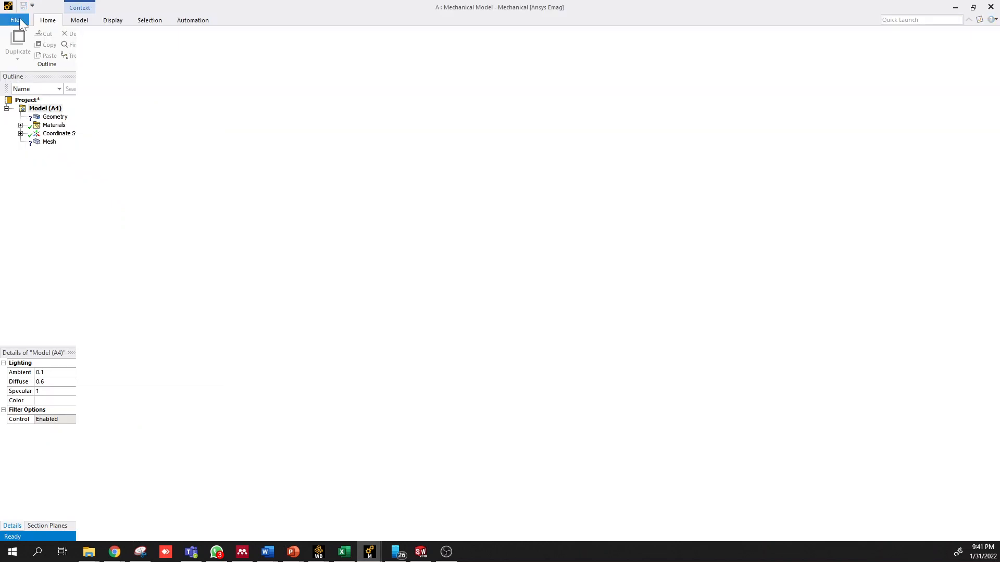
pyautogui.click(15, 20)
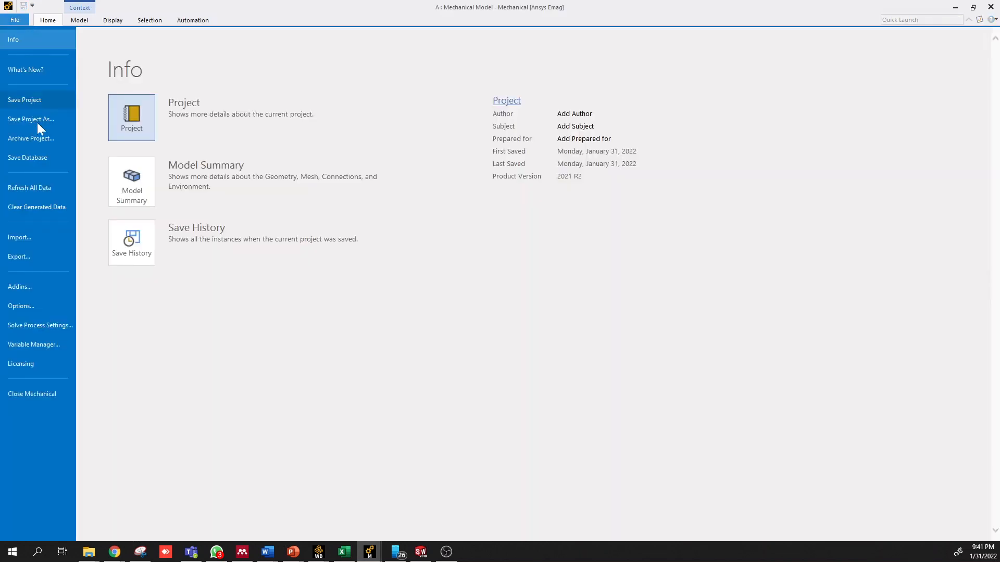
pyautogui.click(37, 237)
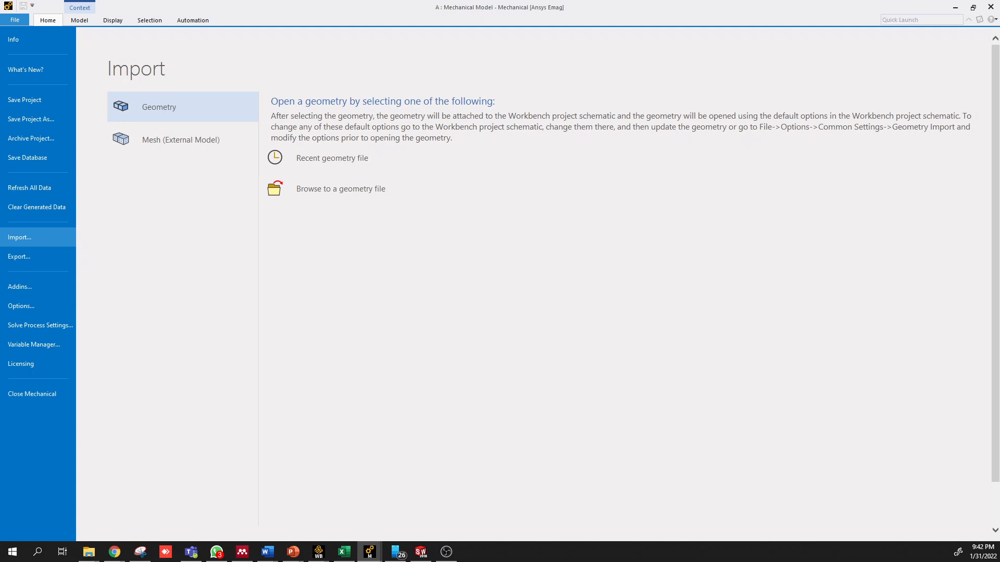
pyautogui.click(299, 196)
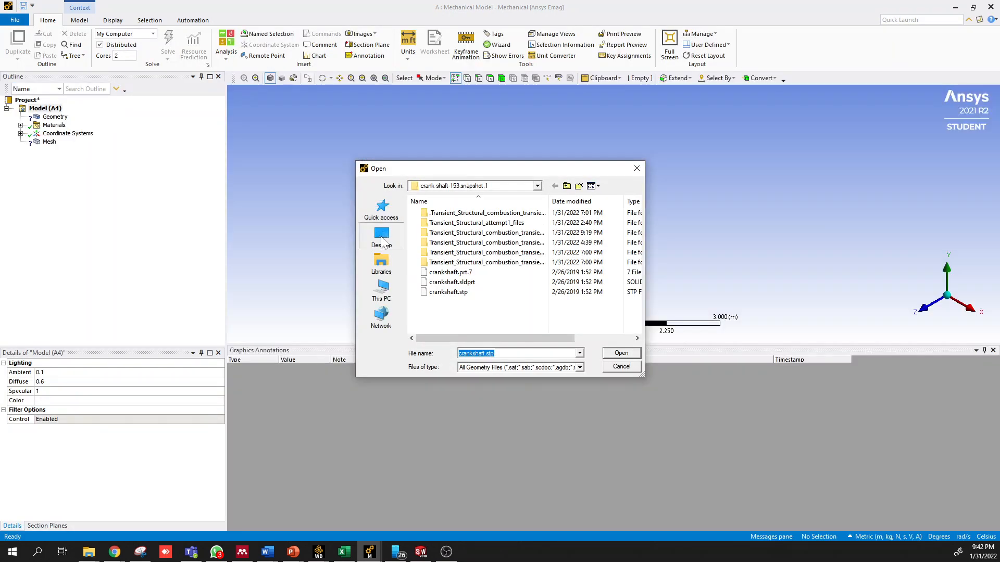
pyautogui.click(384, 237)
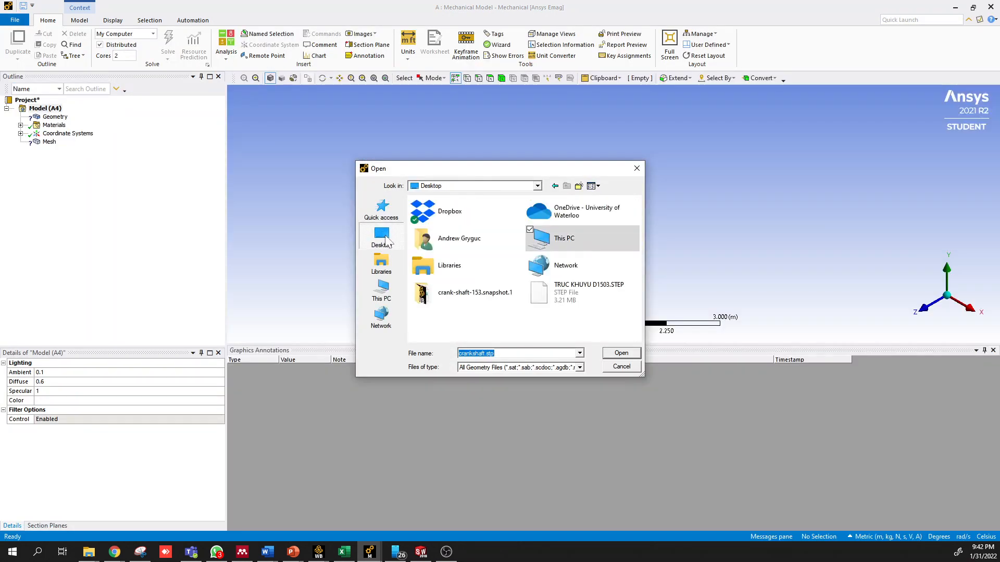
pyautogui.doubleClick(480, 297)
pyautogui.doubleClick(474, 292)
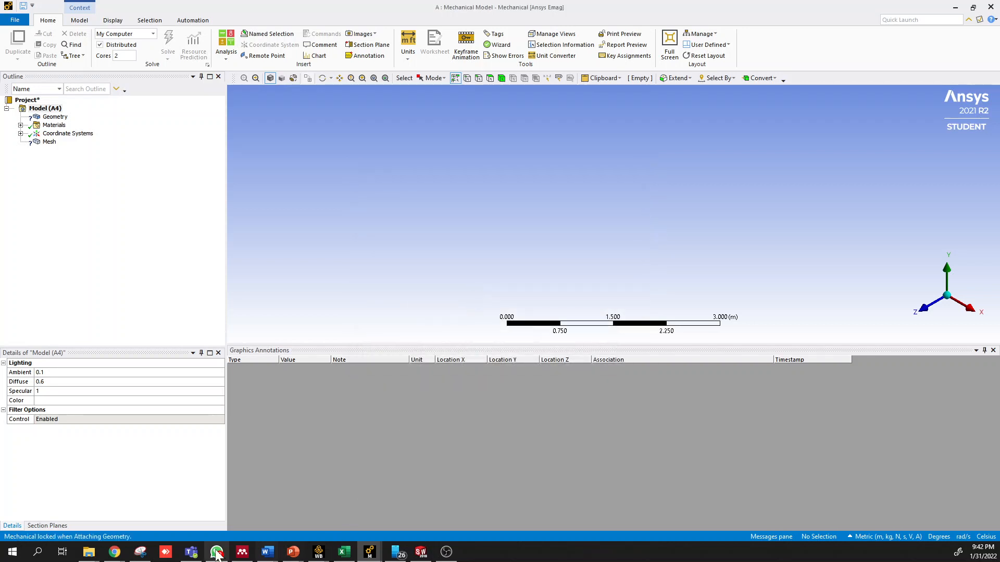
pyautogui.click(140, 554)
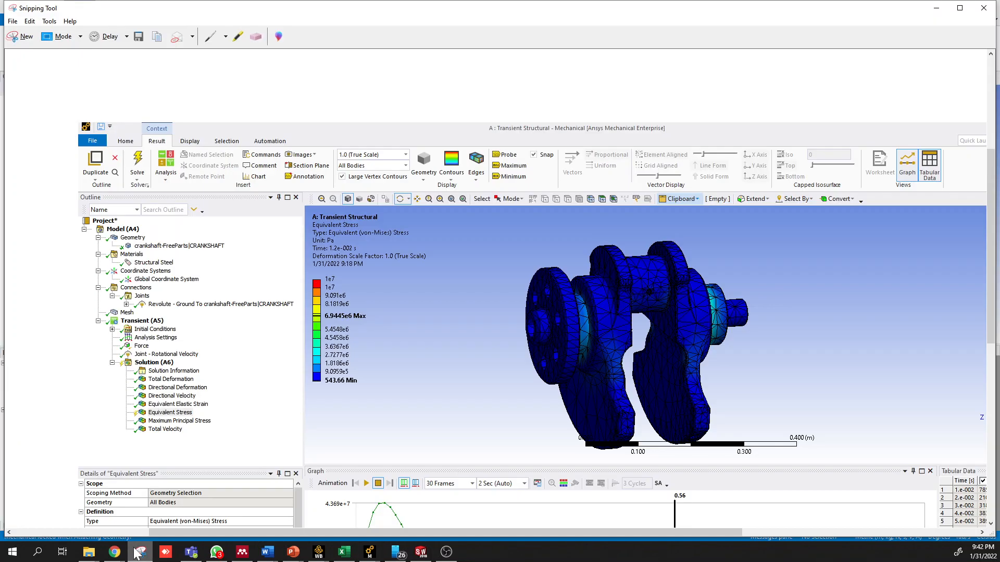
pyautogui.moveTo(620, 11); pyautogui.dragTo(0, 99)
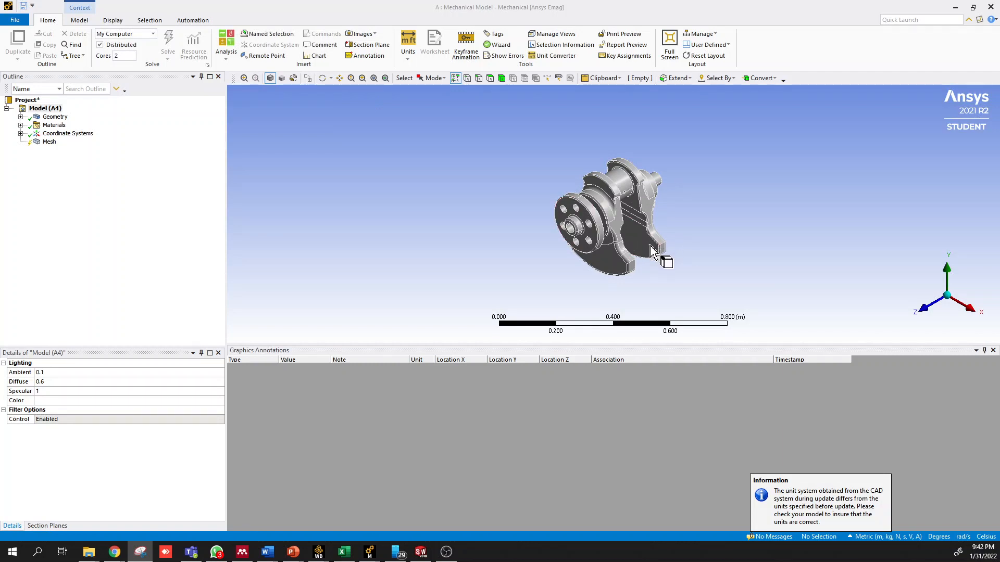
# Step: Examine the imported crankshaft and check the material assigned to its body
pyautogui.moveTo(586, 257); pyautogui.dragTo(649, 246, button='middle')
pyautogui.middleClick(608, 241)
pyautogui.moveTo(608, 277); pyautogui.dragTo(614, 201, button='middle')
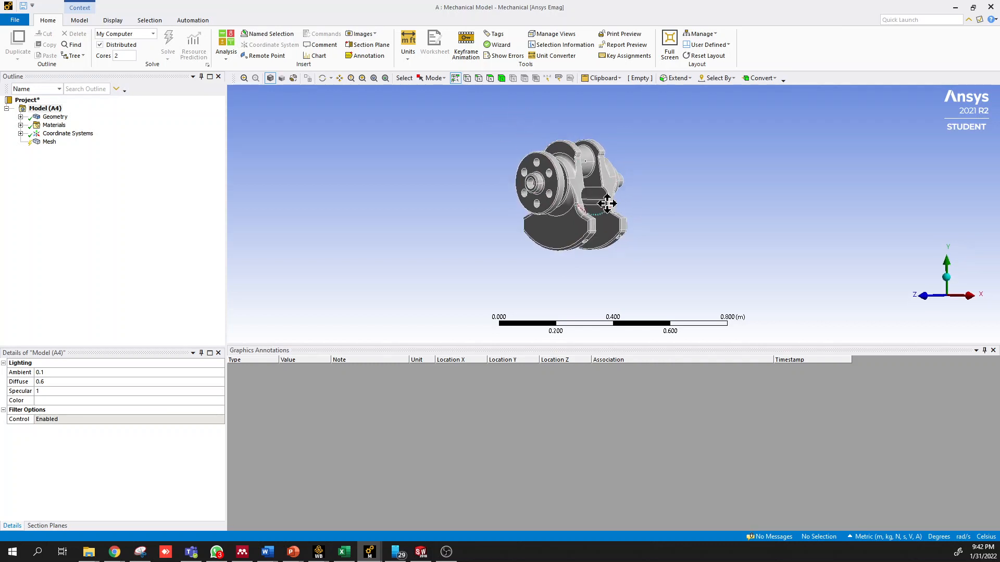
pyautogui.scroll(3, 614, 201)
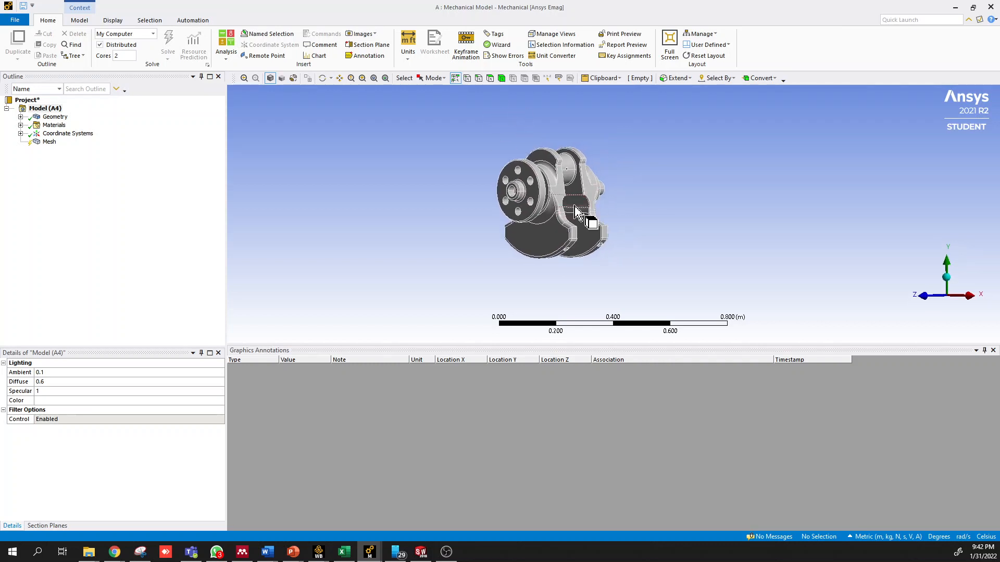
pyautogui.click(20, 117)
pyautogui.click(112, 126)
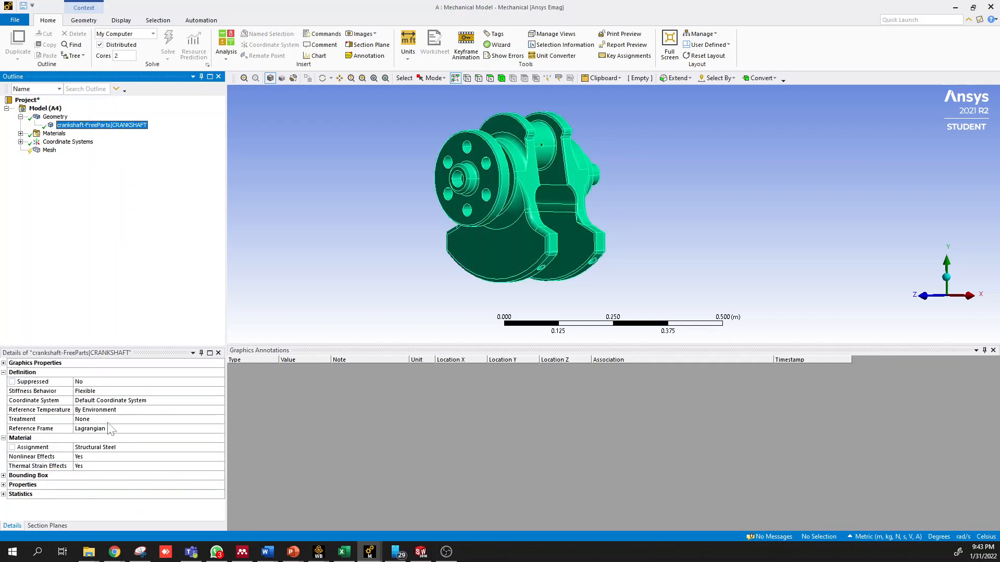
pyautogui.click(115, 449)
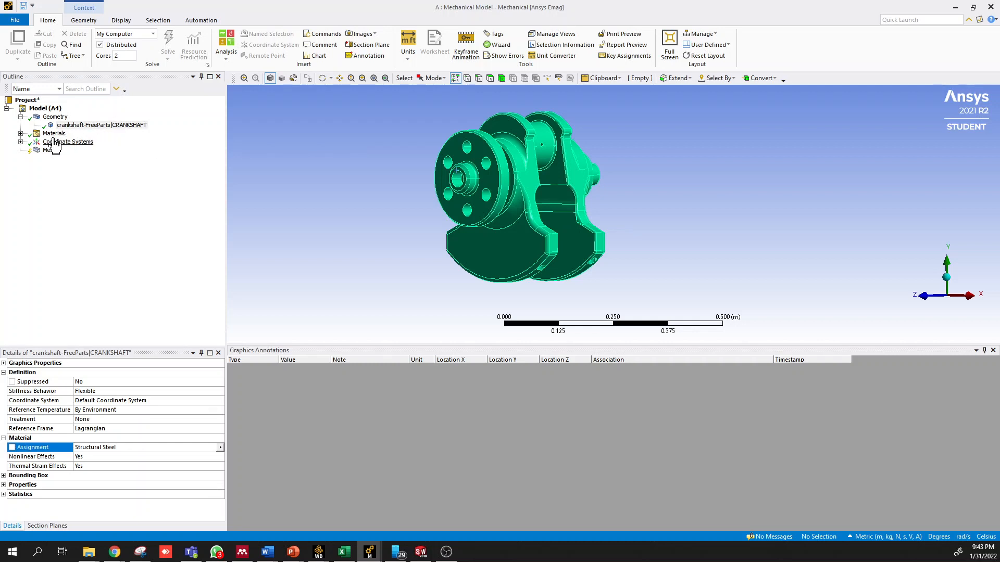
# Step: Generate the crankshaft mesh with the default mesh settings
pyautogui.click(44, 151)
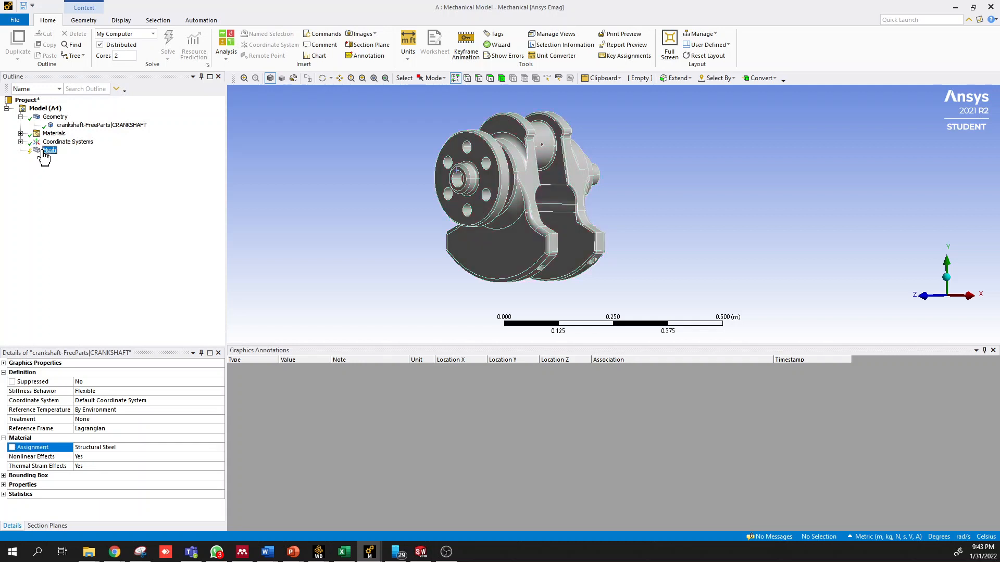
pyautogui.rightClick(43, 152)
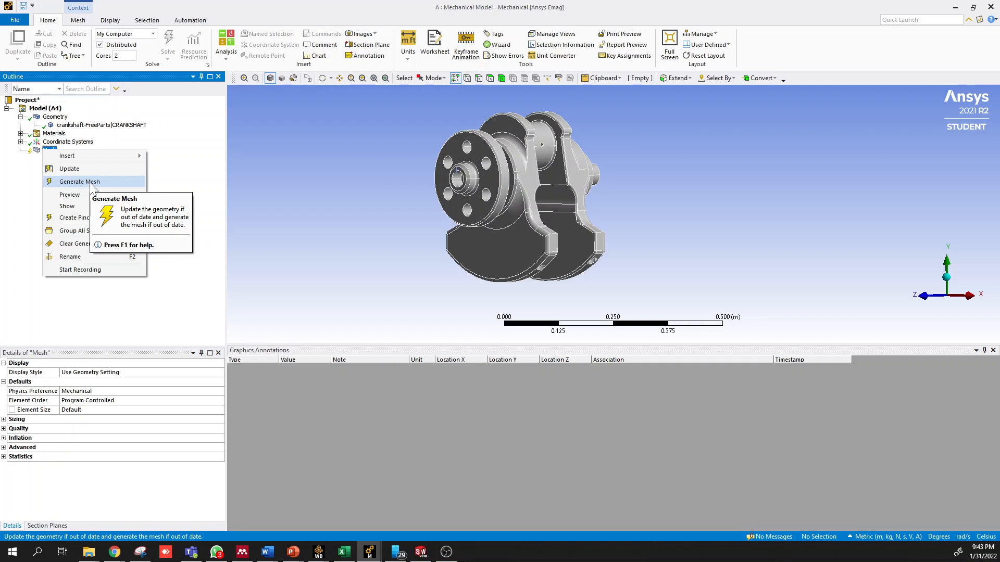
pyautogui.click(78, 182)
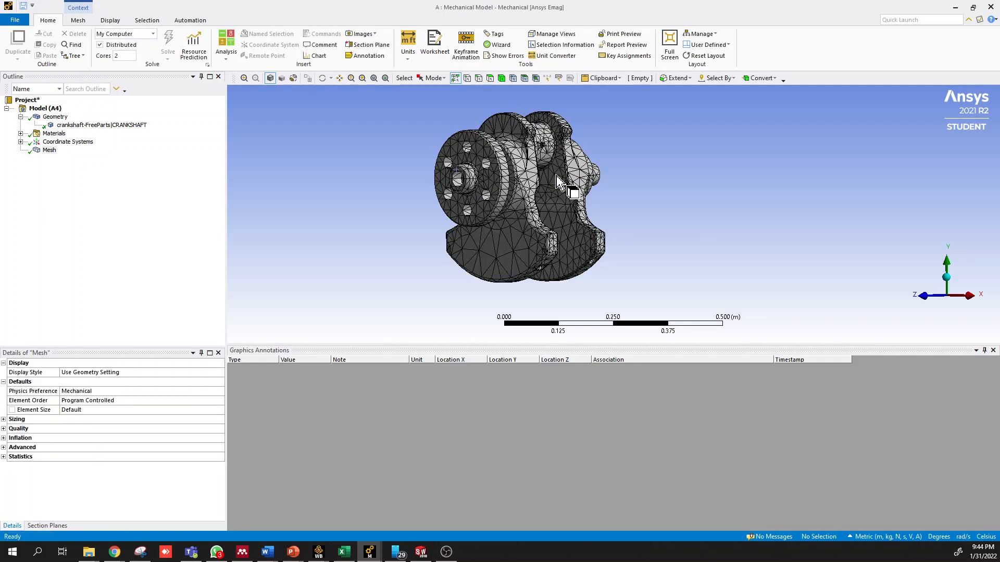
# Step: Add a Transient Structural analysis to the meshed crankshaft model
pyautogui.scroll(1, 550, 188)
pyautogui.moveTo(542, 187); pyautogui.dragTo(572, 201, button='middle')
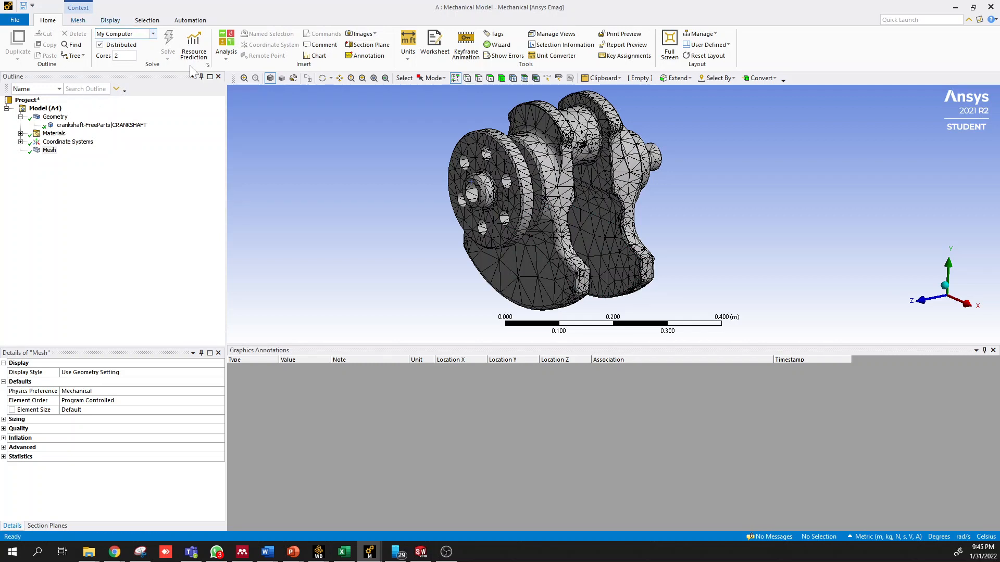
pyautogui.click(226, 58)
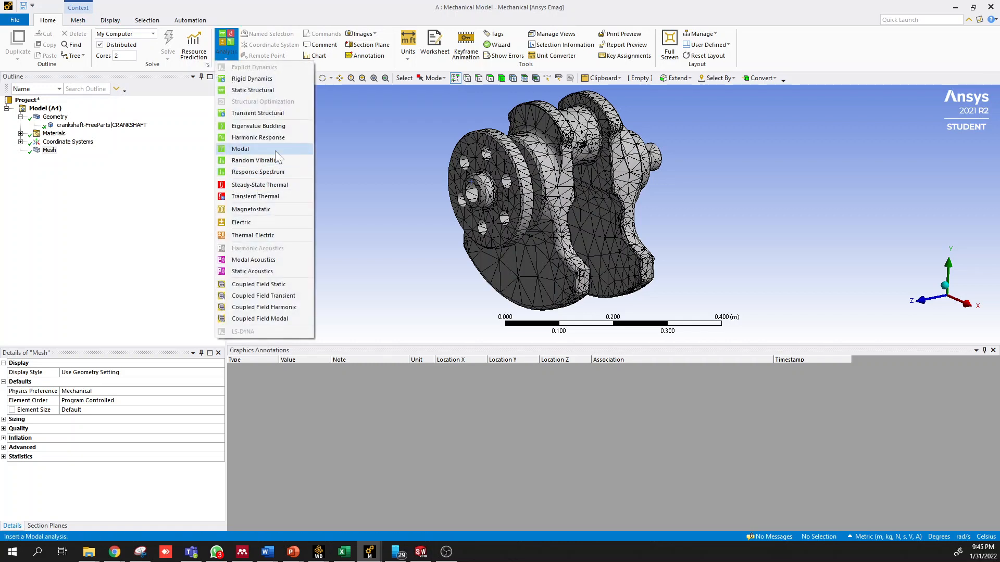
pyautogui.click(276, 114)
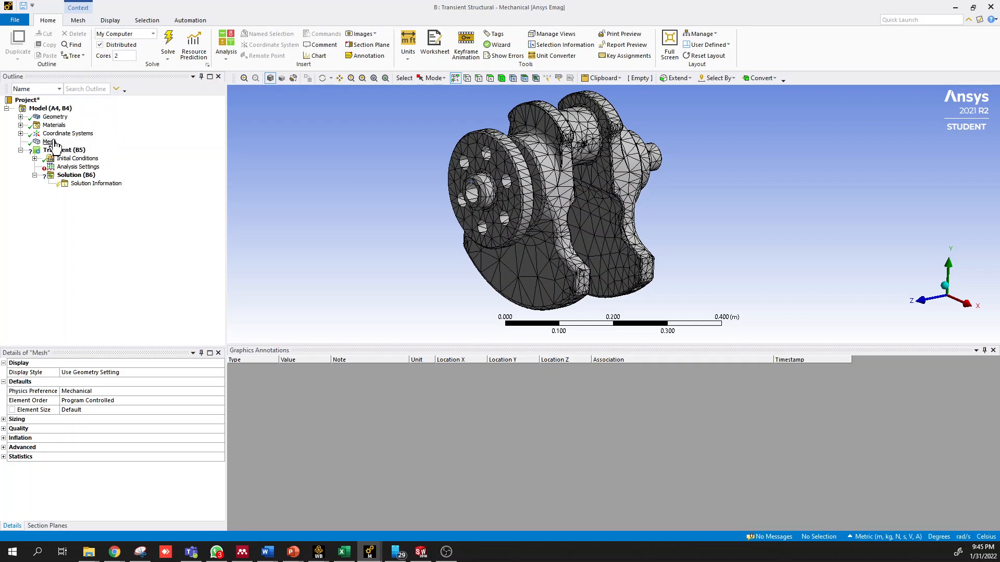
# Step: Check which objects can be inserted under the mesh, the transient analysis and the geometry
pyautogui.rightClick(314, 124)
pyautogui.moveTo(340, 130)
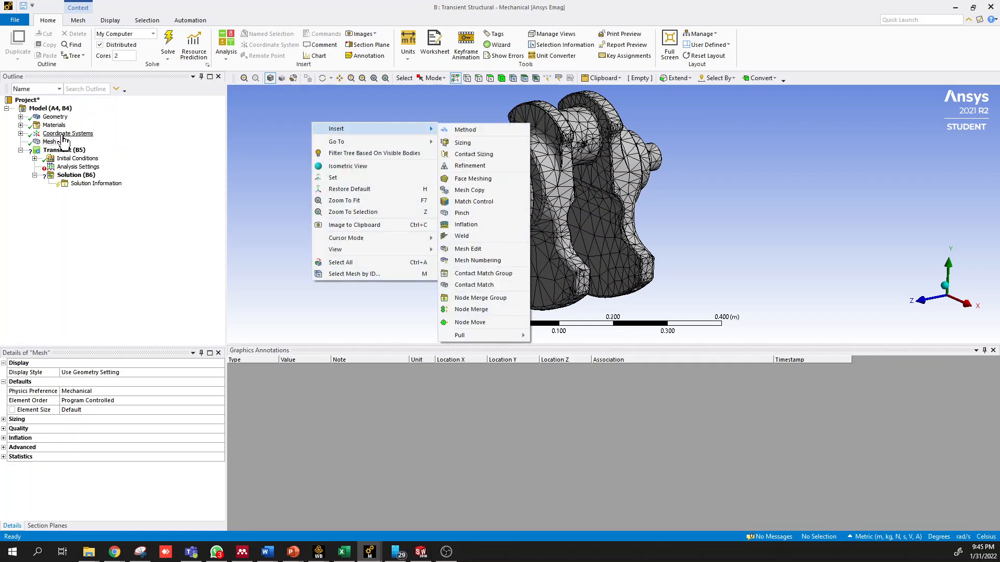
pyautogui.click(55, 151)
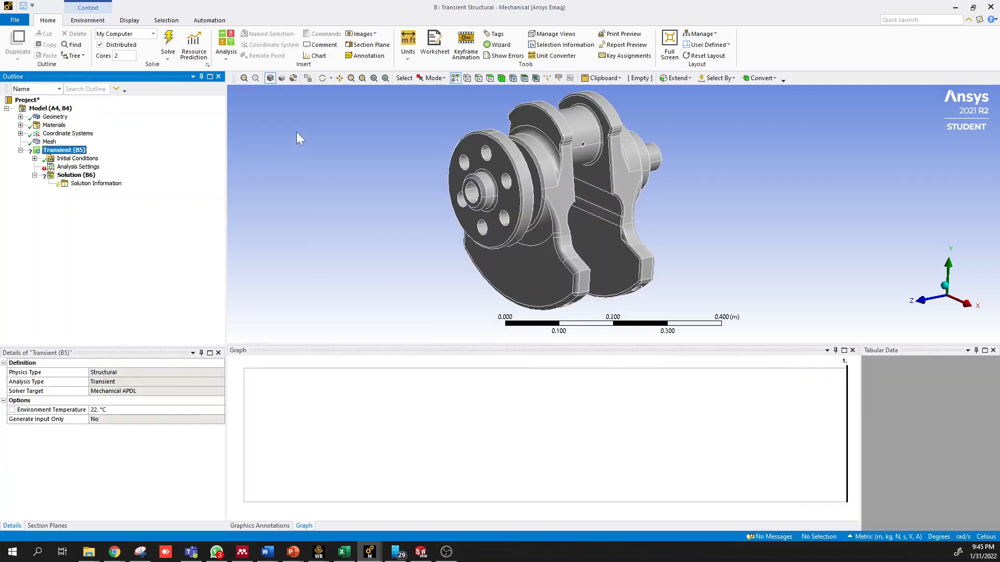
pyautogui.rightClick(298, 132)
pyautogui.moveTo(350, 138)
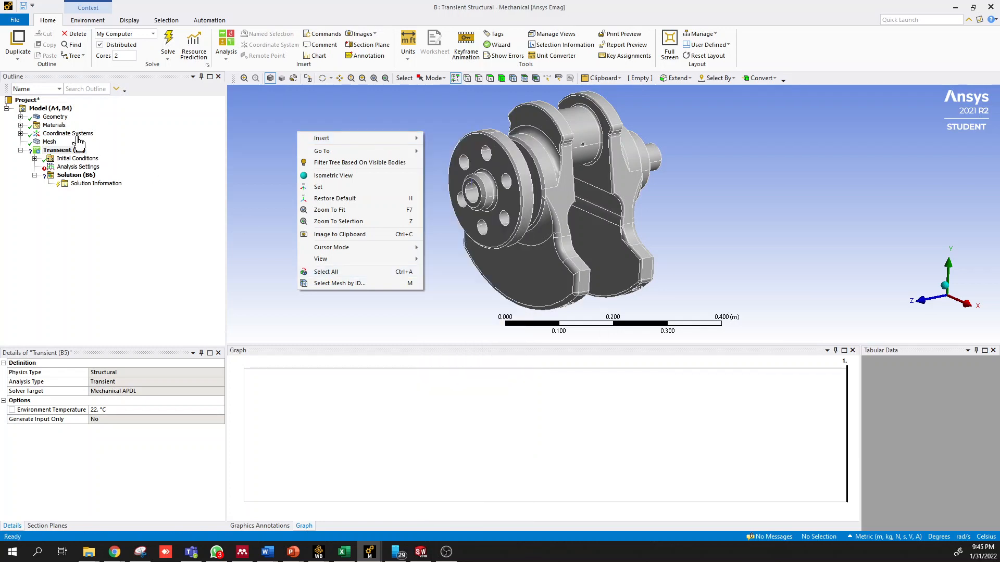
pyautogui.click(45, 116)
pyautogui.rightClick(363, 150)
pyautogui.moveTo(399, 154)
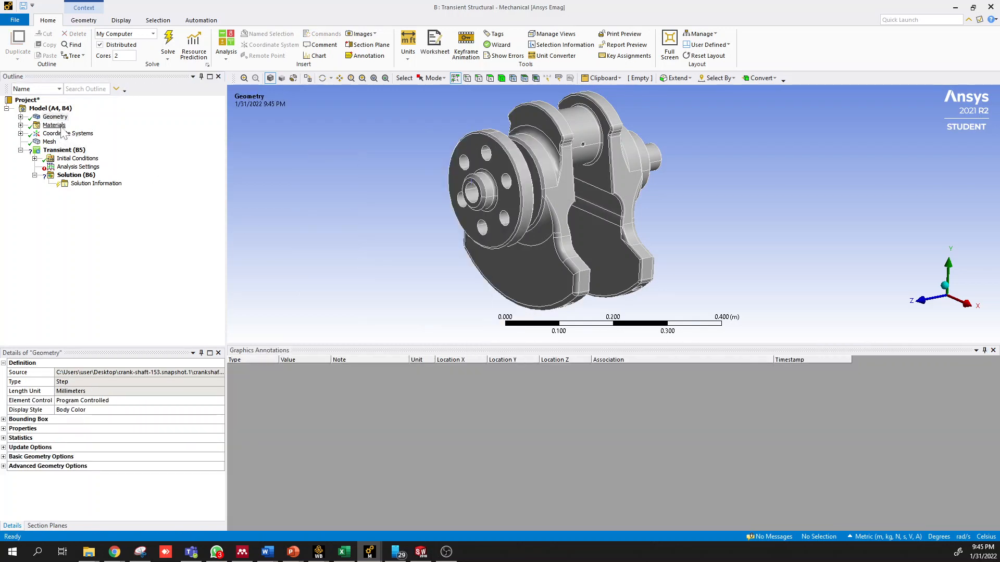
# Step: Expand the coordinate systems and review the insert options for them and for the mesh
pyautogui.click(54, 126)
pyautogui.click(67, 134)
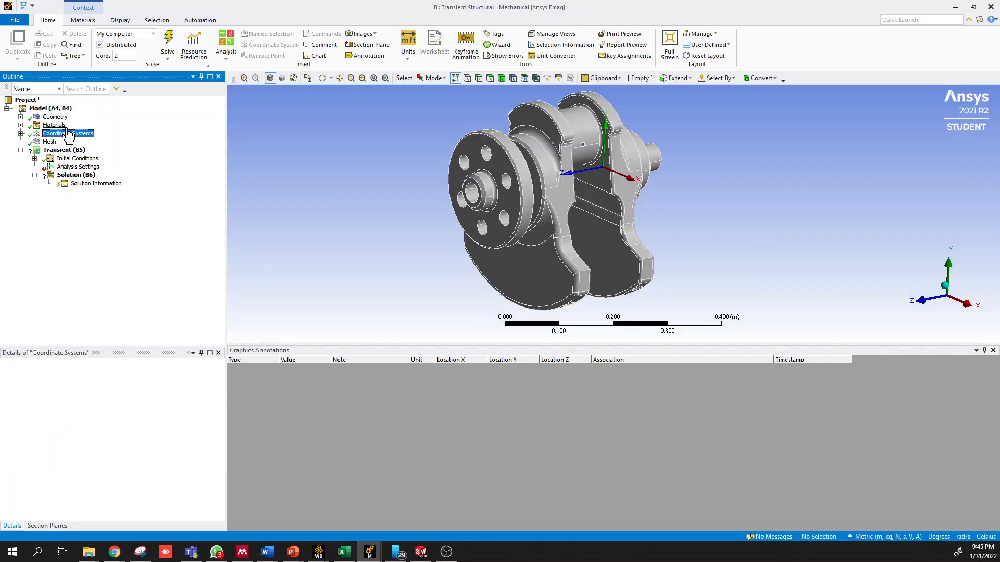
pyautogui.rightClick(374, 173)
pyautogui.moveTo(403, 176)
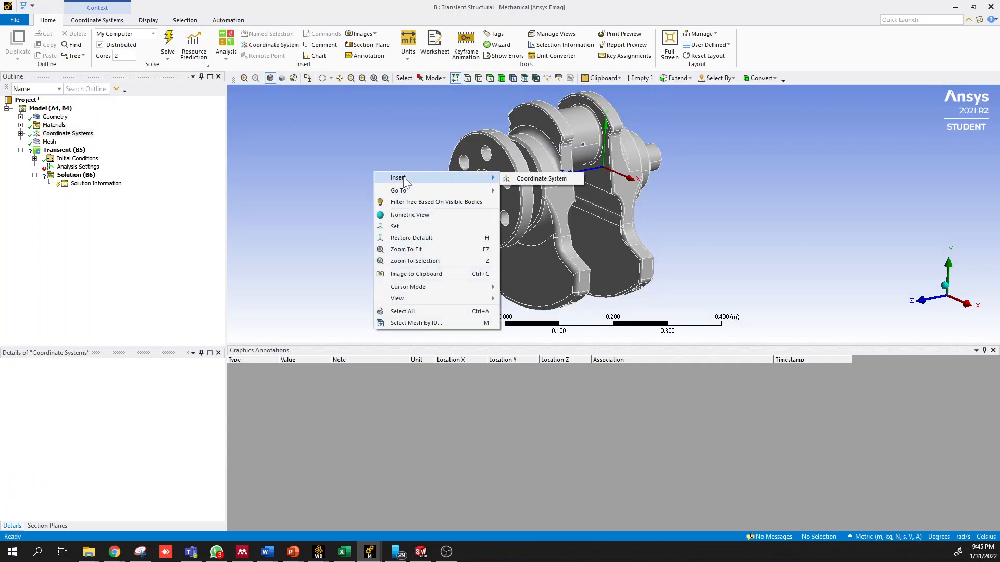
pyautogui.click(20, 133)
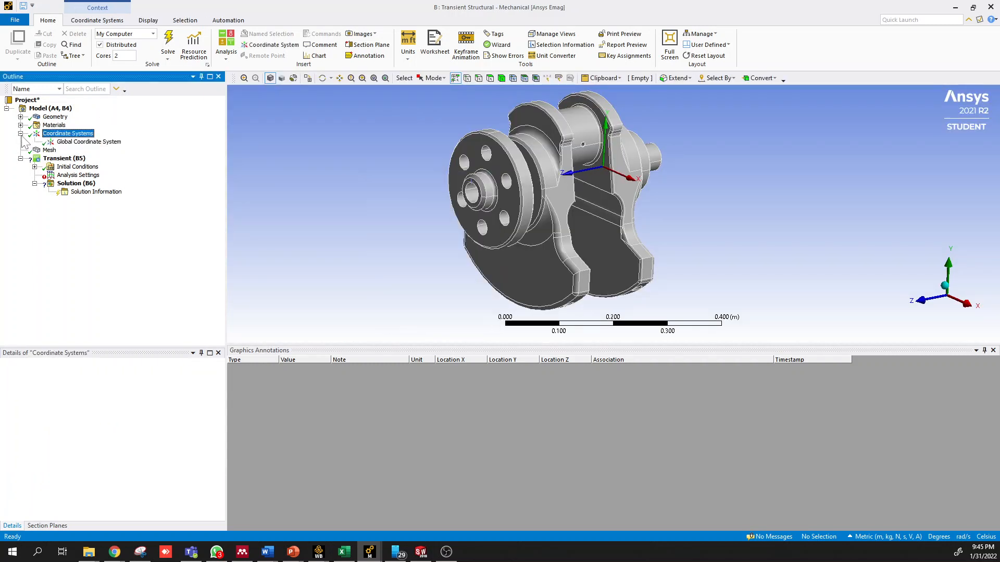
pyautogui.rightClick(63, 140)
pyautogui.click(48, 150)
pyautogui.rightClick(47, 150)
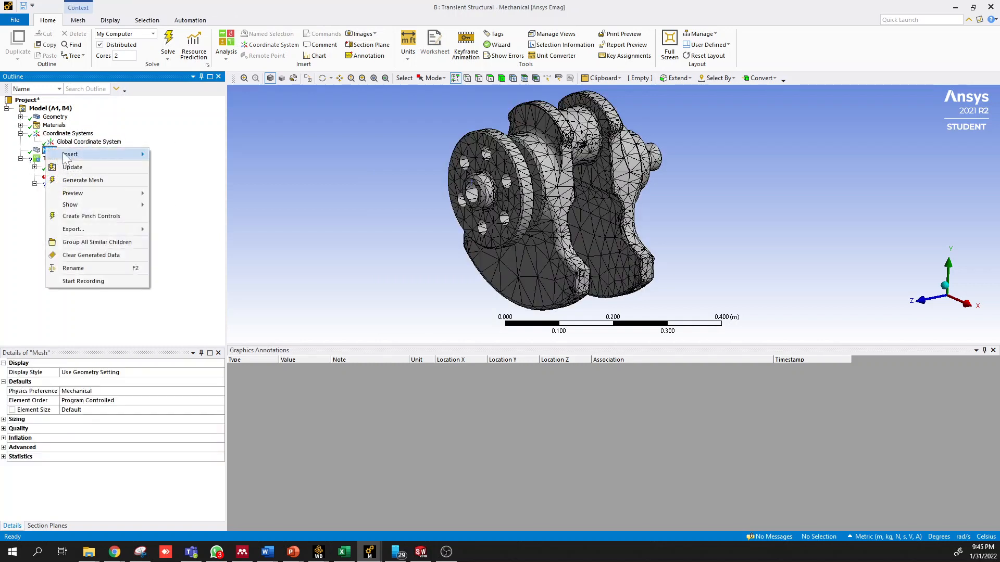
pyautogui.moveTo(66, 157)
pyautogui.rightClick(358, 132)
pyautogui.moveTo(378, 142)
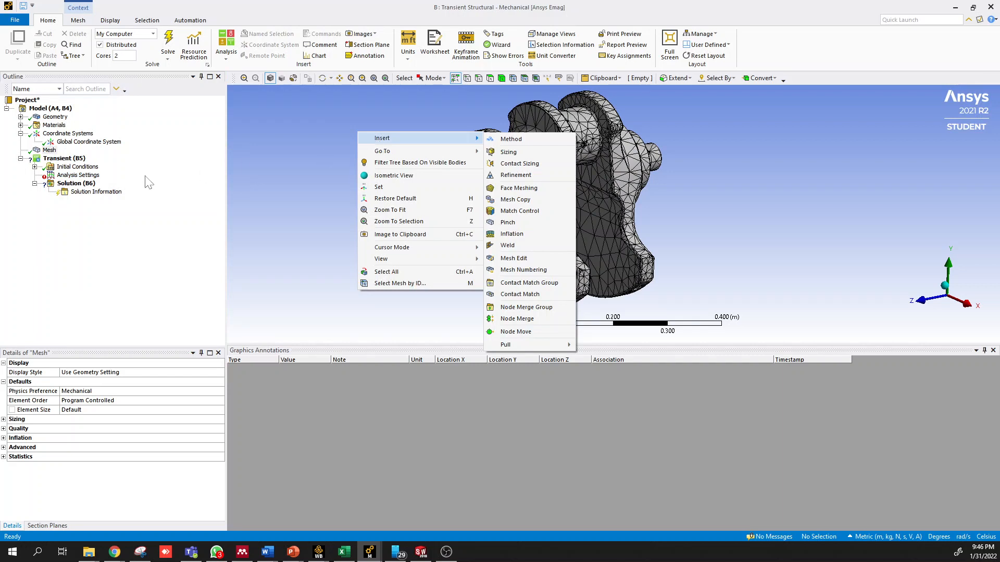
# Step: Set the step end time in the transient Analysis Settings to 0.01 s
pyautogui.click(71, 169)
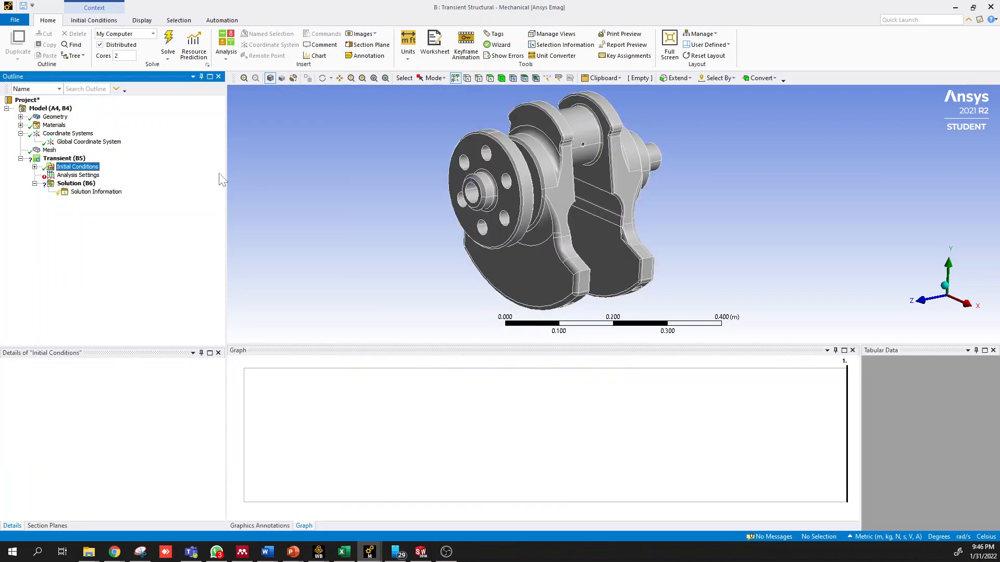
pyautogui.click(110, 175)
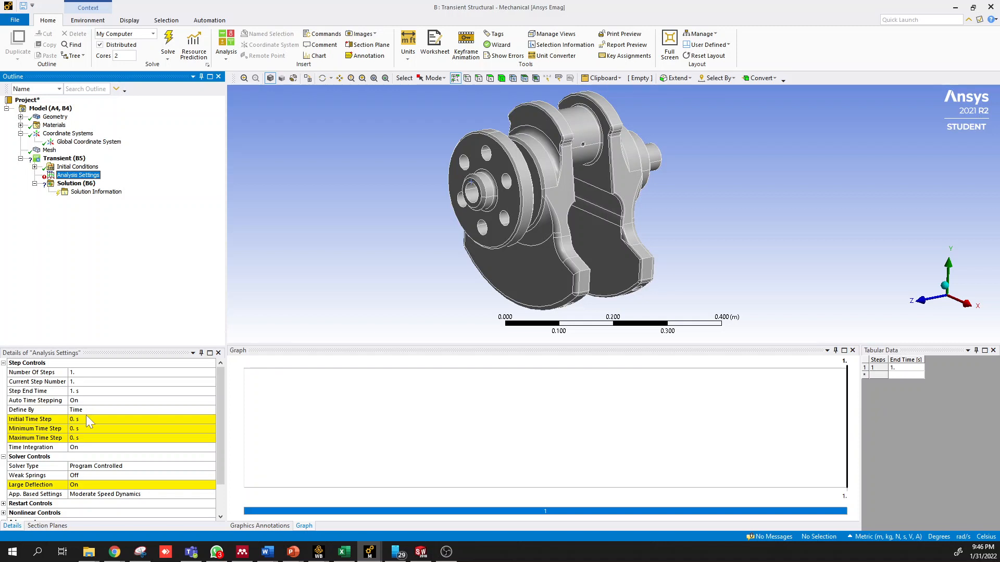
pyautogui.click(73, 373)
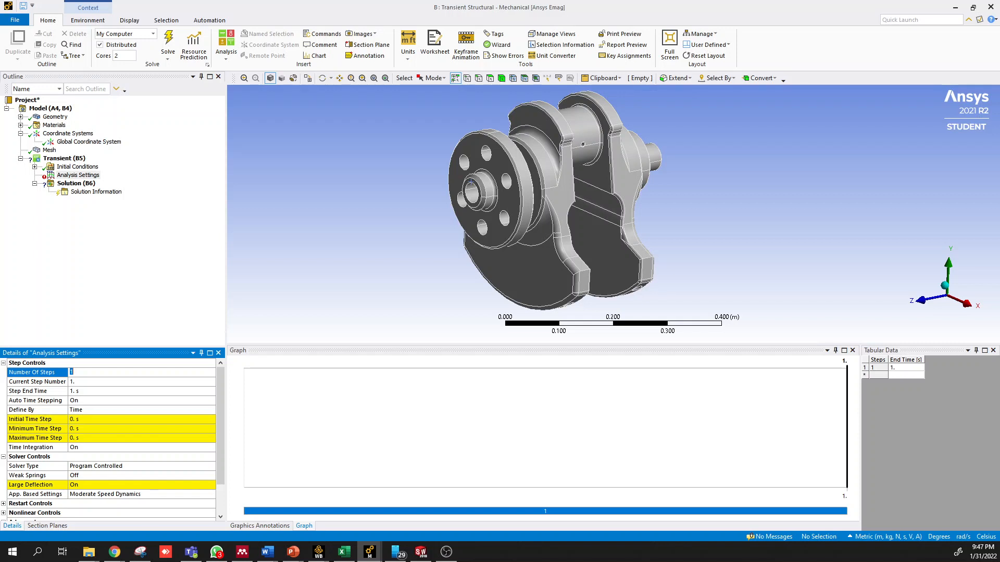
pyautogui.click(83, 392)
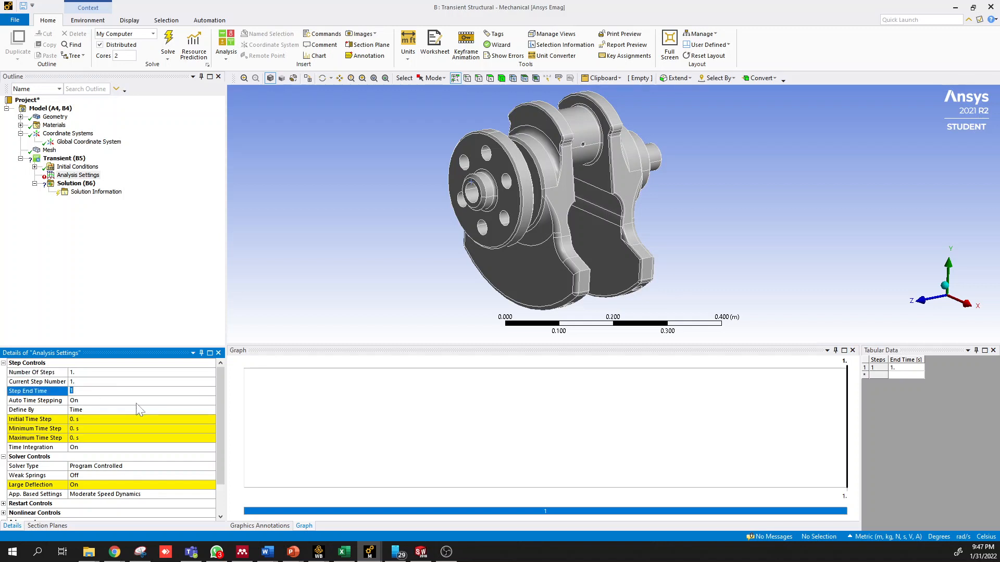
pyautogui.write('0.01')
pyautogui.press('Return')
# Step: Switch to the Crankshaft_Calculations.xlsx workbook in Excel and check the crankshaft's rotational speed in rpm
pyautogui.hotkey('alt', 'Tab')
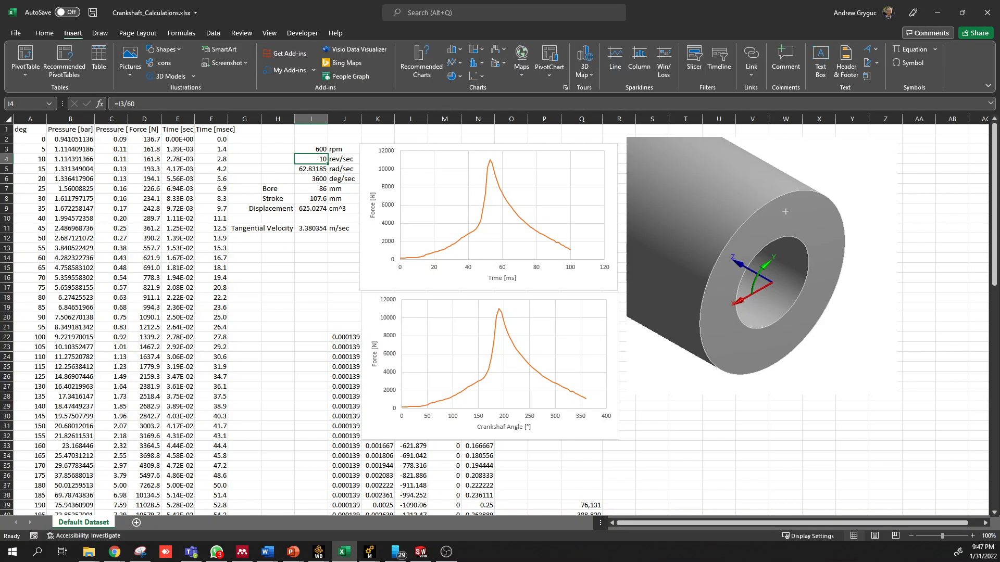
pyautogui.hotkey('alt', 'Tab')
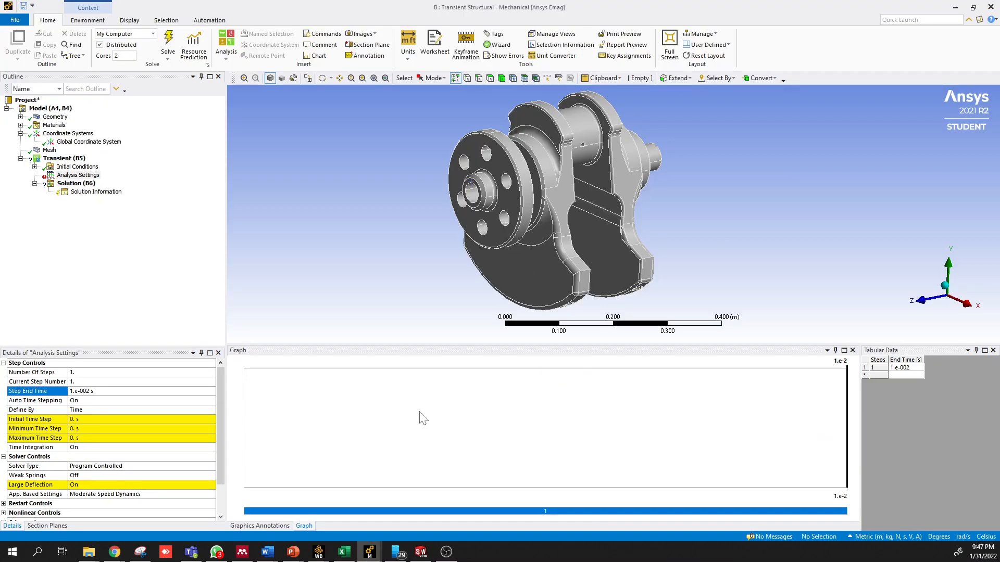
pyautogui.hotkey('alt', 'Tab')
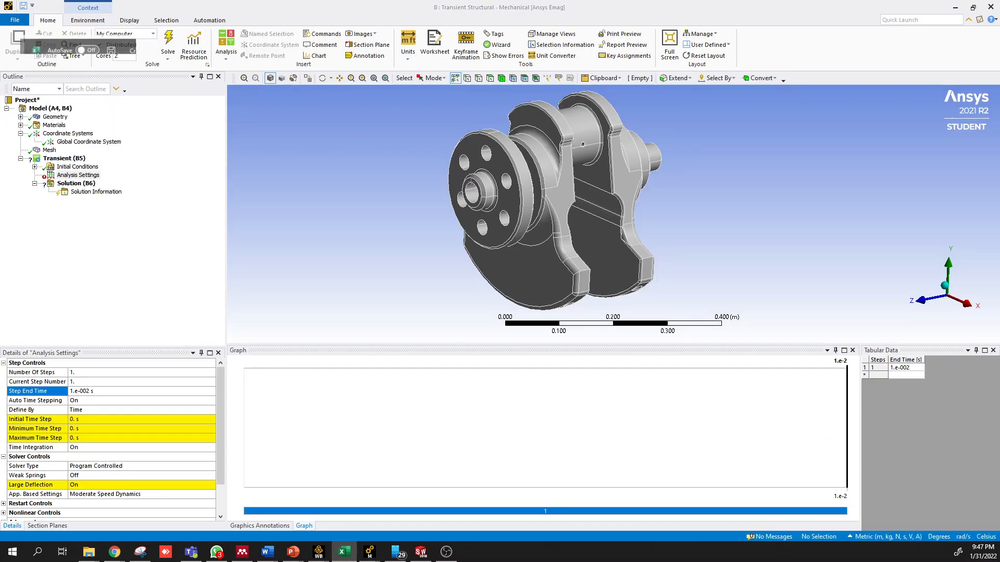
pyautogui.click(275, 219)
pyautogui.click(311, 150)
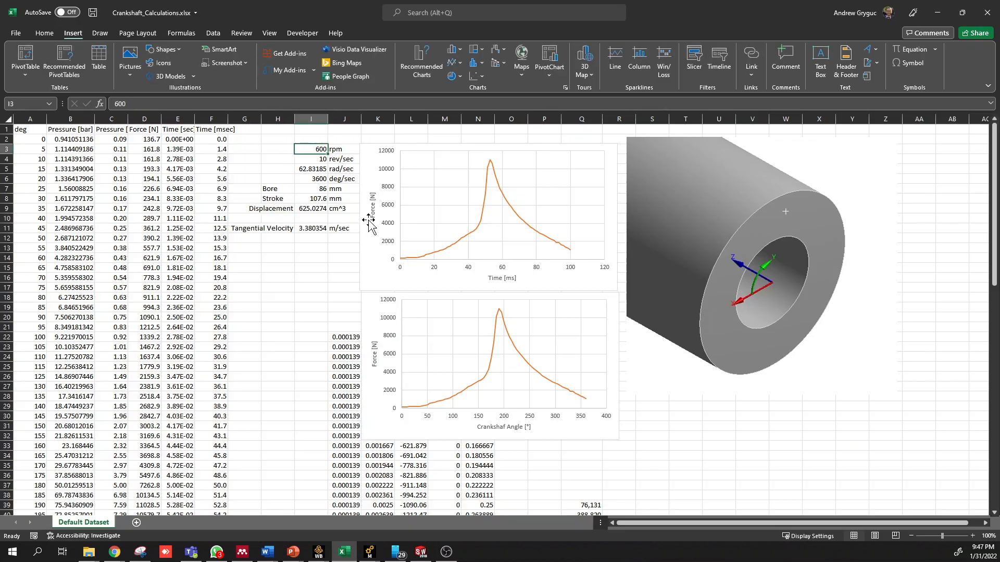
# Step: Check the crankshaft's revolutions per second in the workbook and set the step end time to 0.1 s in Ansys Mechanical
pyautogui.click(310, 163)
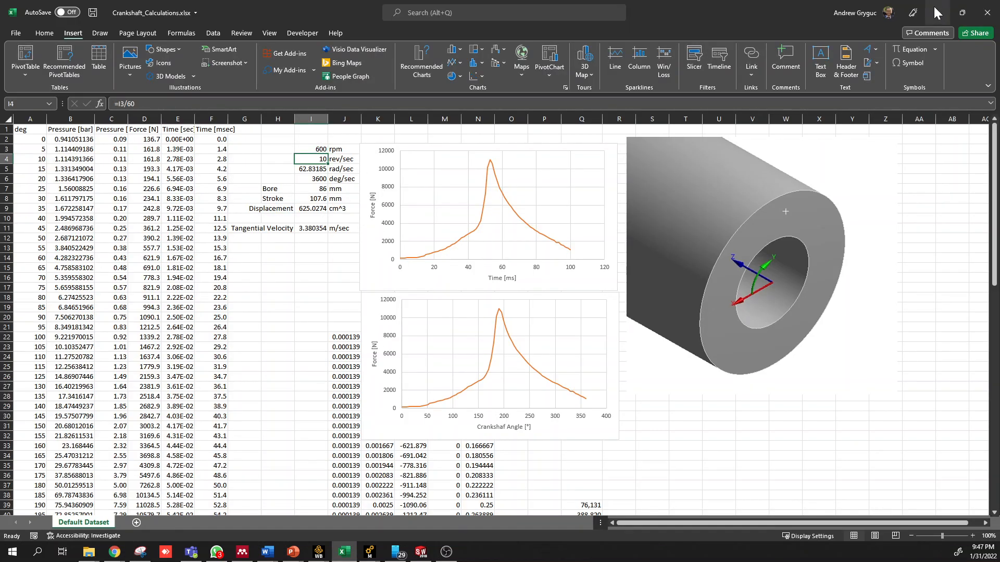
pyautogui.hotkey('alt', 'Tab')
pyautogui.write('0.1')
pyautogui.press('Return')
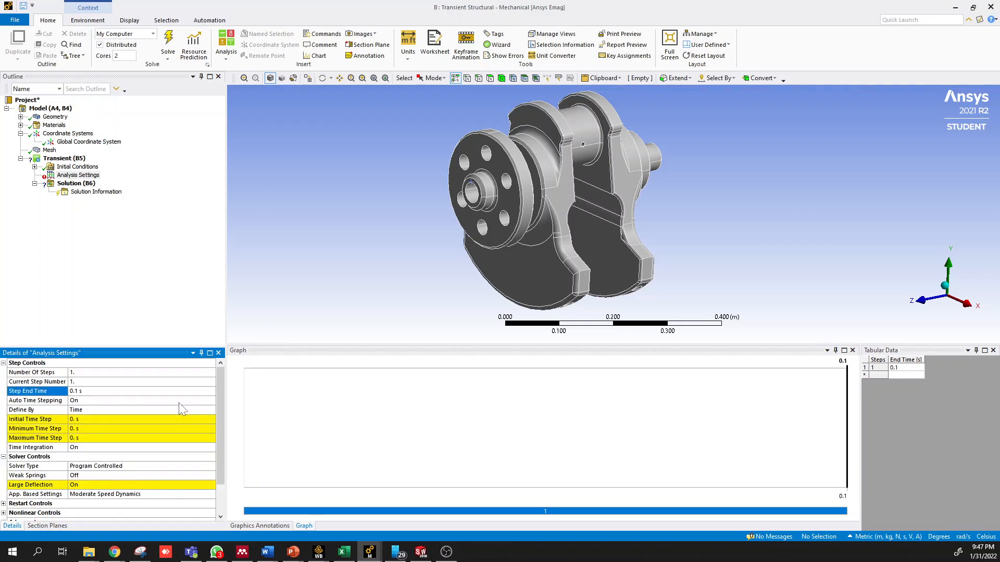
# Step: Set the initial and minimum time steps to 0.01 s
pyautogui.click(91, 419)
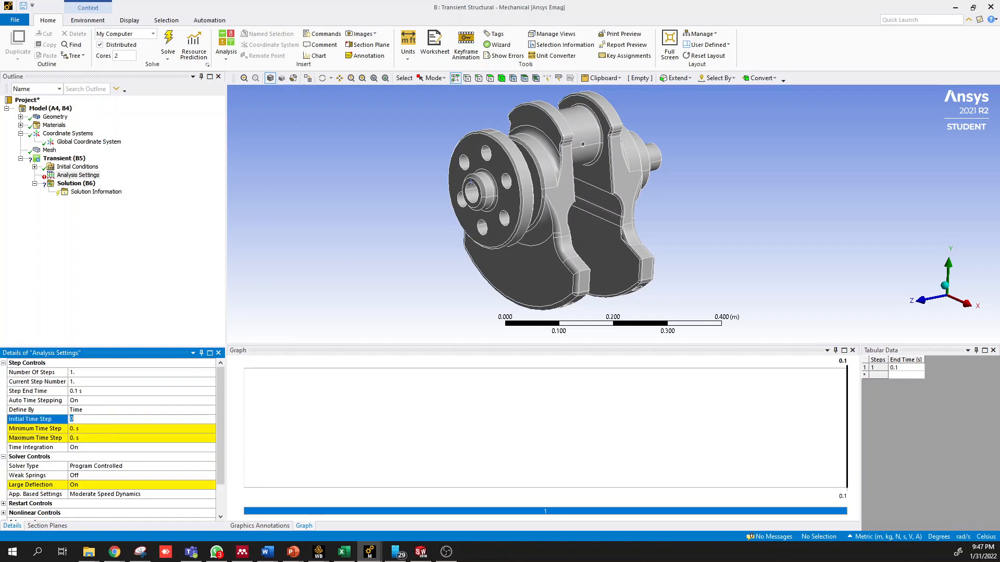
pyautogui.write('0.01')
pyautogui.click(92, 429)
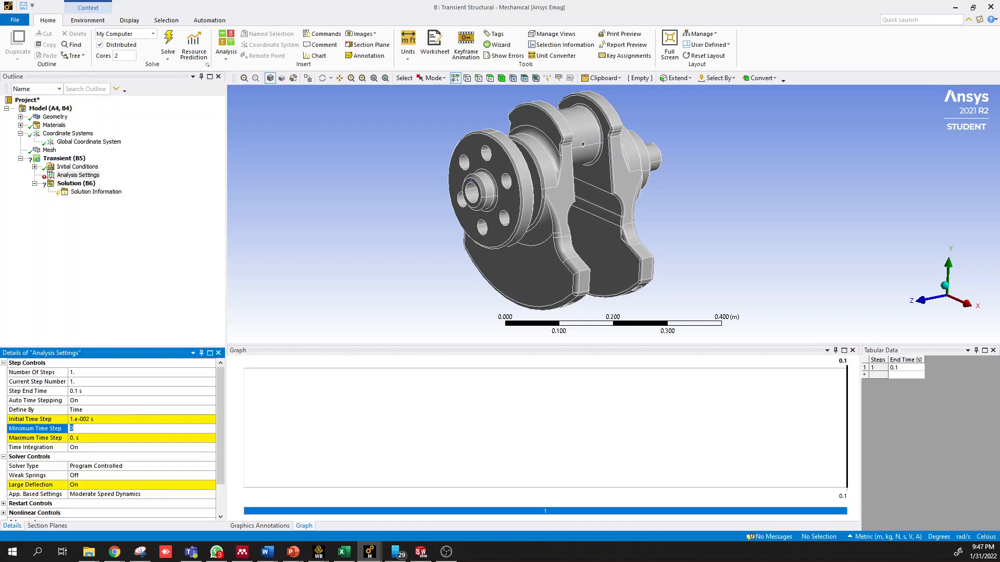
pyautogui.write('0.01')
pyautogui.press('Return')
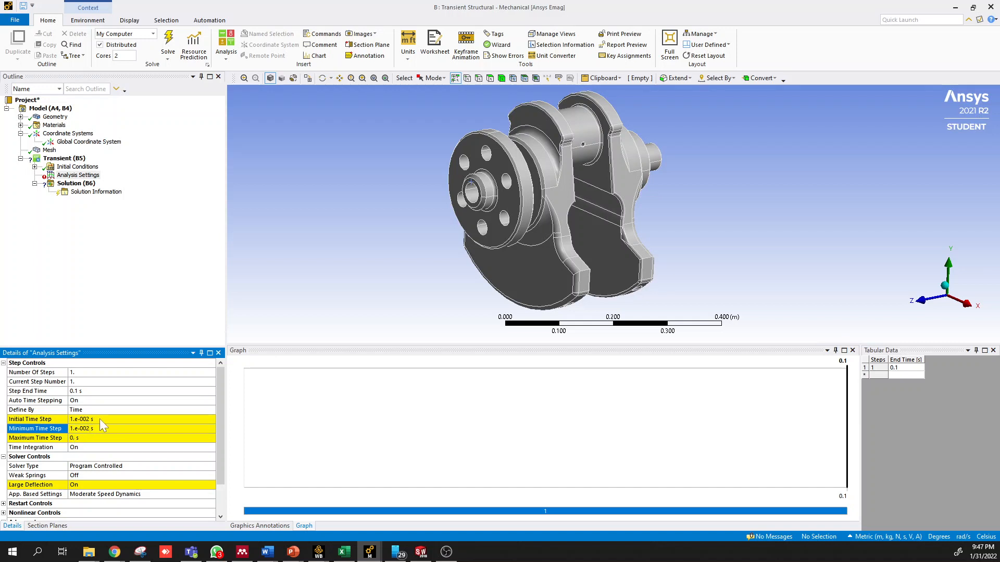
# Step: Set the initial, minimum and maximum time steps to 0.001 s
pyautogui.click(99, 419)
pyautogui.write('0.001')
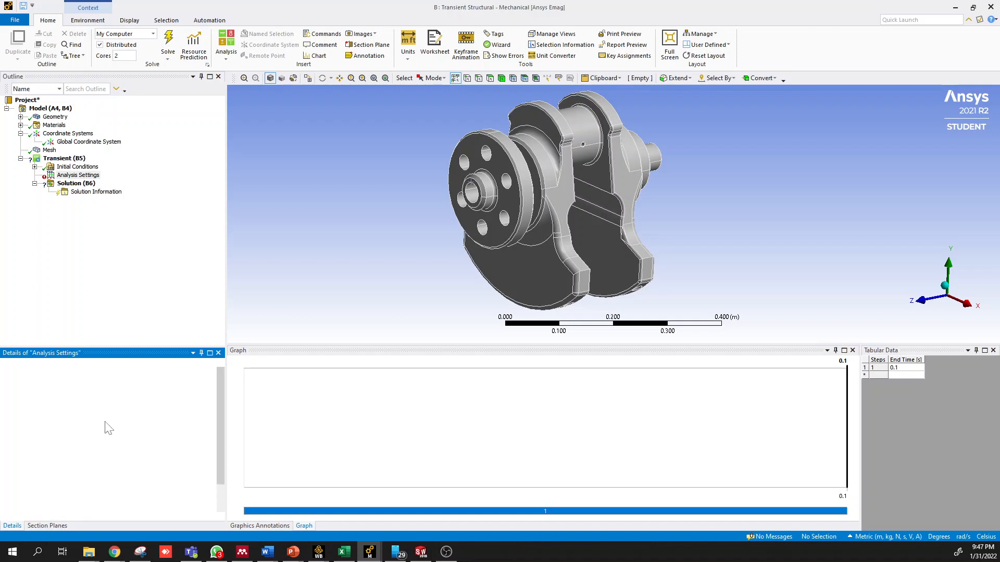
pyautogui.click(75, 429)
pyautogui.write('0.001')
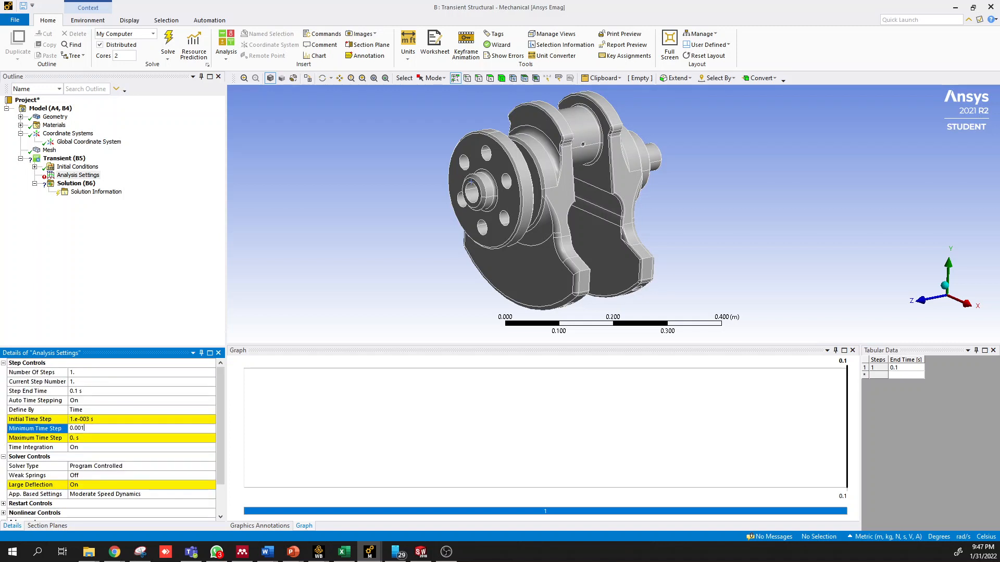
pyautogui.press('Return')
pyautogui.click(86, 438)
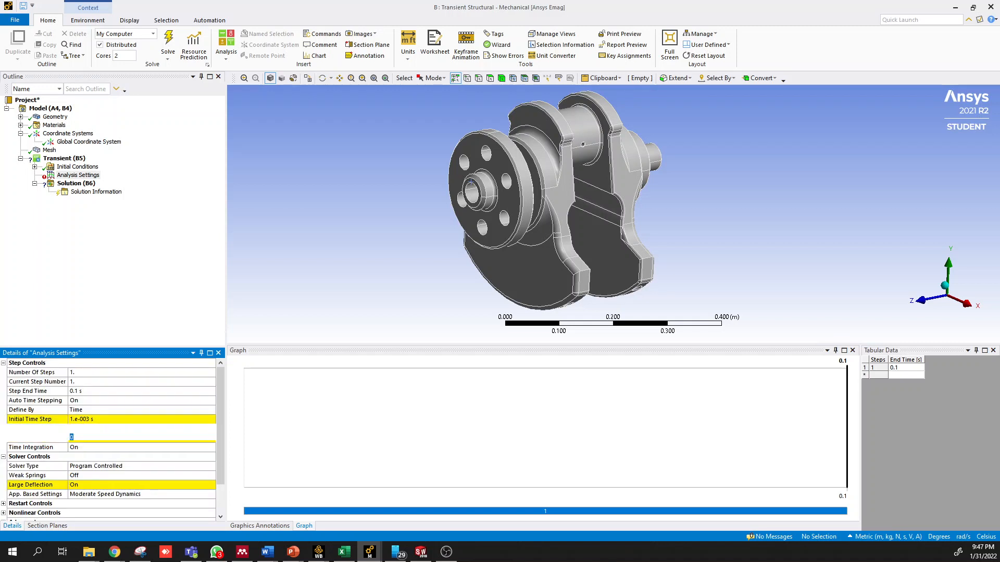
pyautogui.write('0.001')
pyautogui.press('Return')
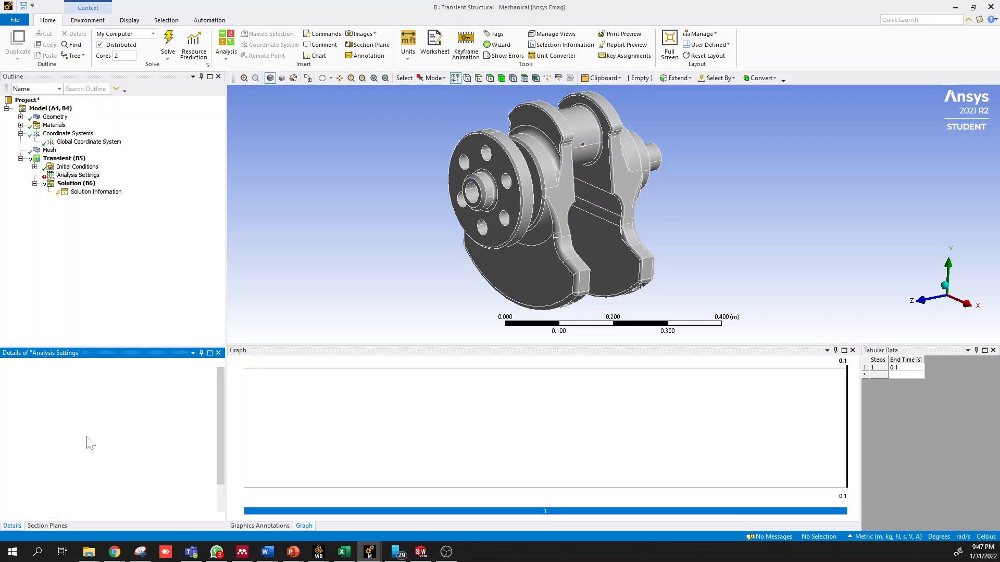
# Step: Switch to the Excel workbook, examine the time increments and the crank angle increments, and return to Ansys Mechanical
pyautogui.click(344, 553)
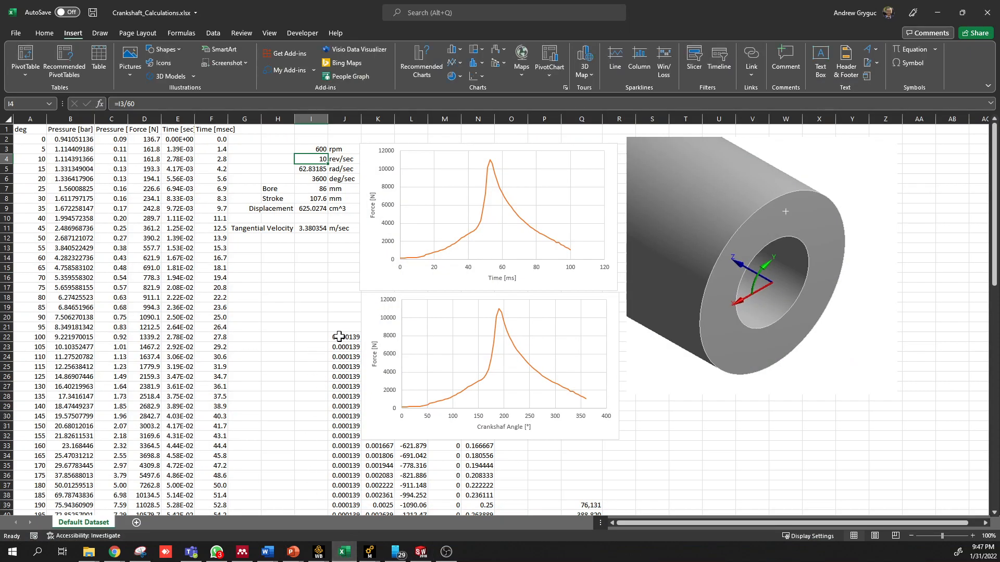
pyautogui.moveTo(339, 337); pyautogui.dragTo(339, 345)
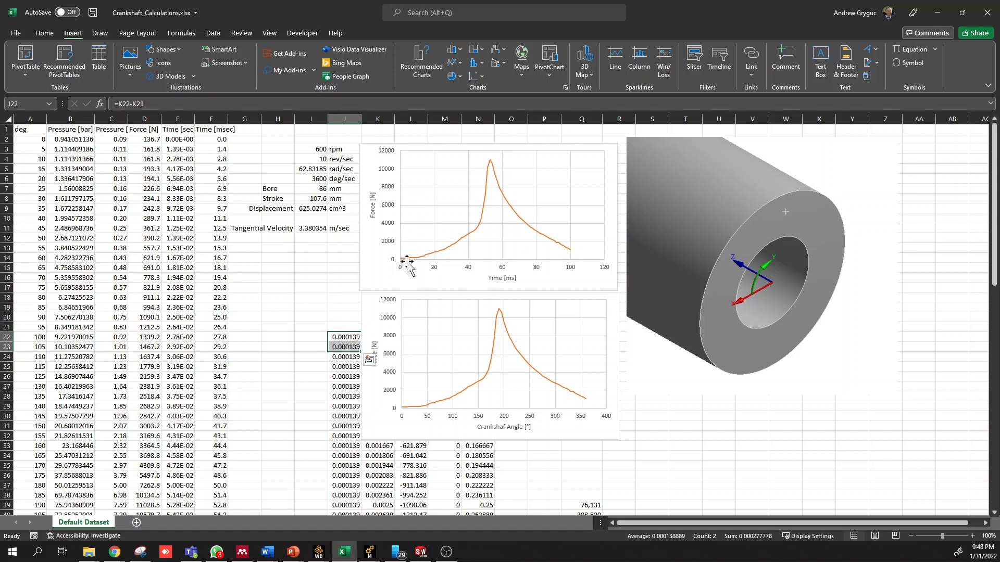
pyautogui.moveTo(41, 139); pyautogui.dragTo(42, 150)
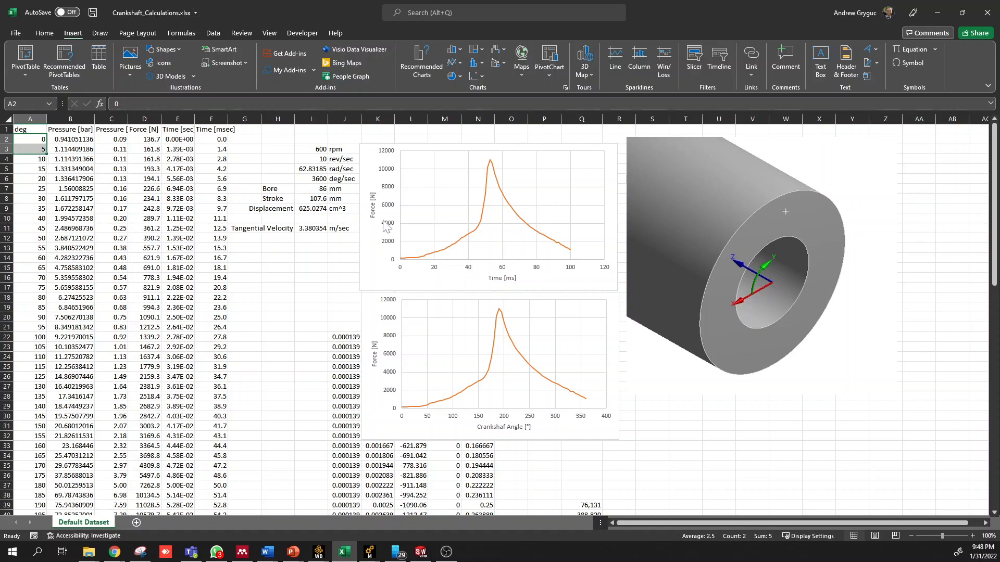
pyautogui.click(937, 12)
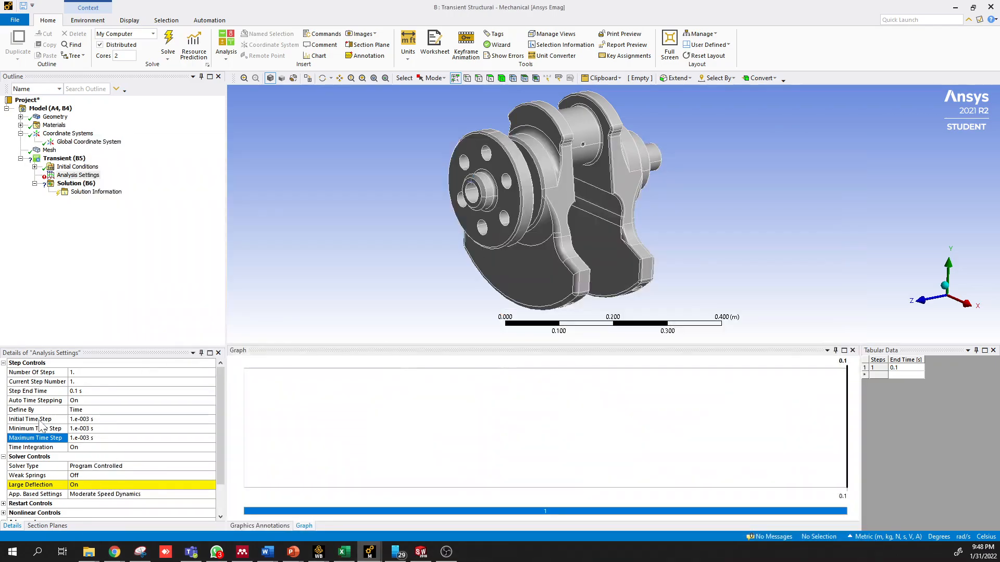
# Step: Review the initial, minimum and maximum time steps and the other groups of the Analysis Settings
pyautogui.click(96, 420)
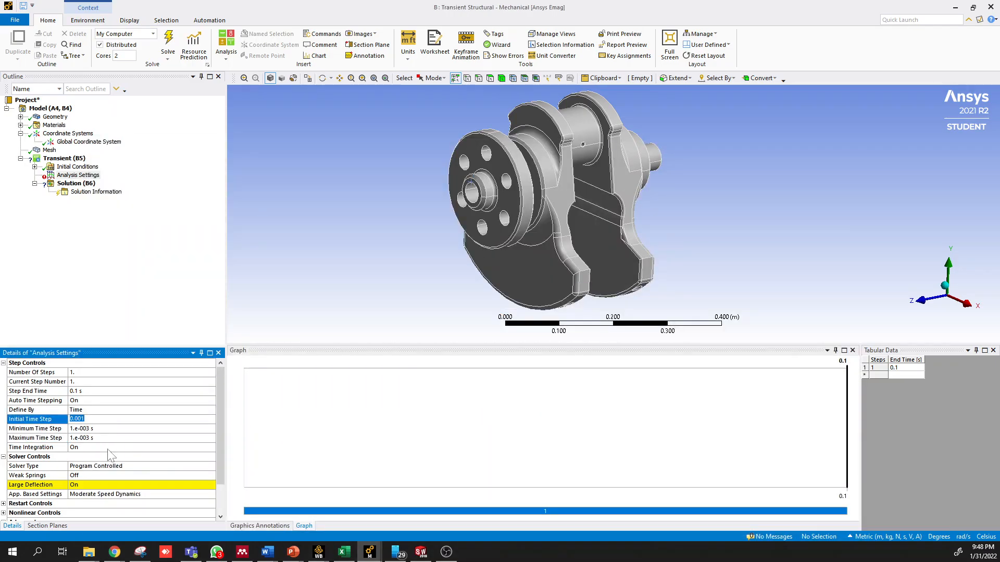
pyautogui.click(89, 429)
pyautogui.press('BackSpace')
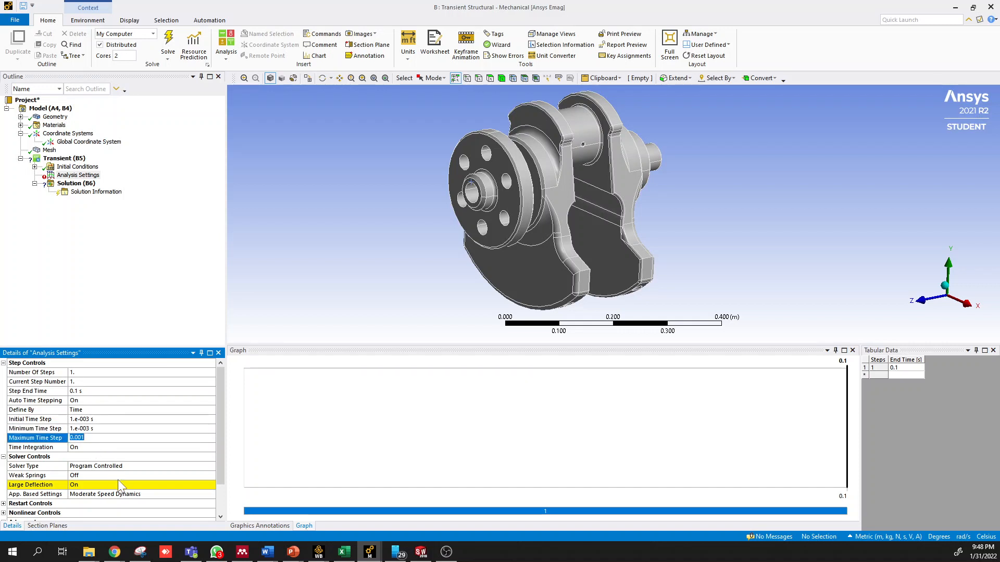
pyautogui.click(94, 420)
pyautogui.click(91, 431)
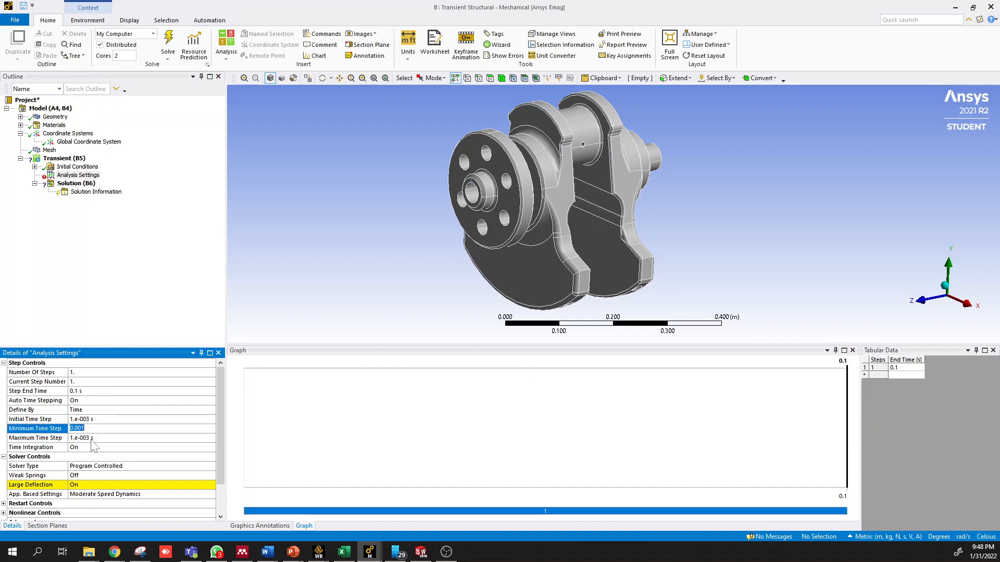
pyautogui.click(94, 439)
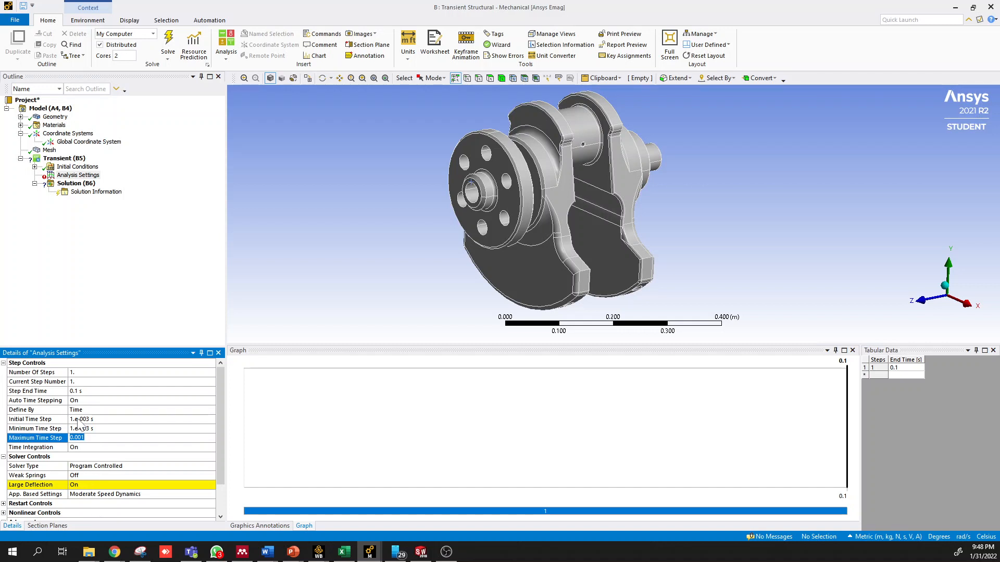
pyautogui.scroll(-2, 79, 420)
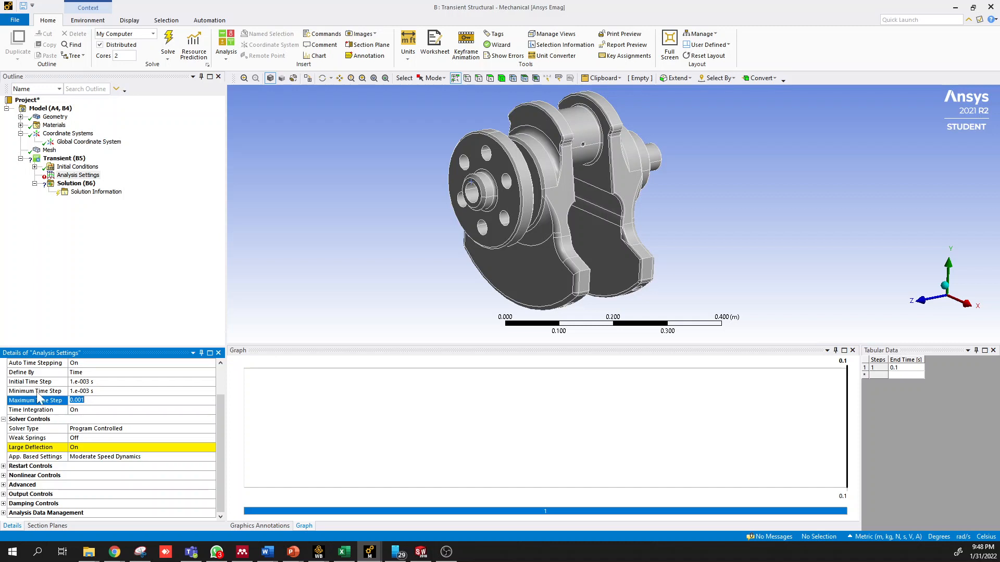
pyautogui.scroll(2, 127, 410)
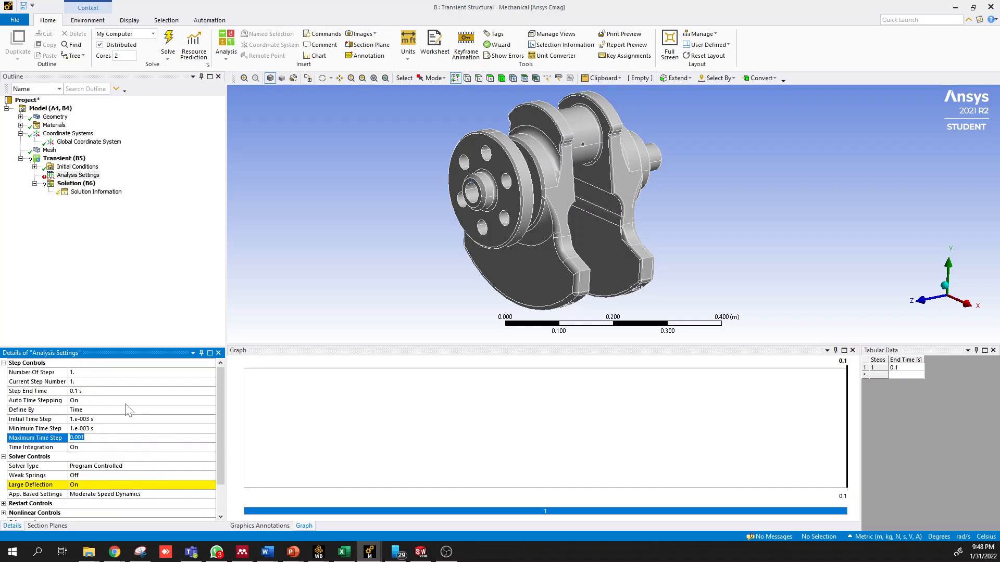
# Step: Check which objects can be inserted under the transient analysis's Initial Conditions
pyautogui.click(85, 169)
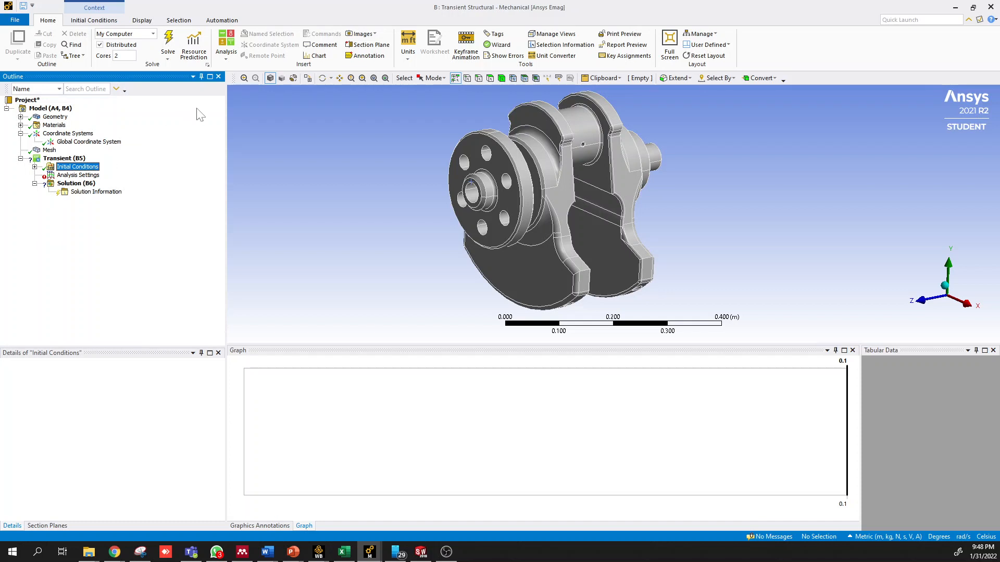
pyautogui.click(271, 123)
pyautogui.rightClick(270, 123)
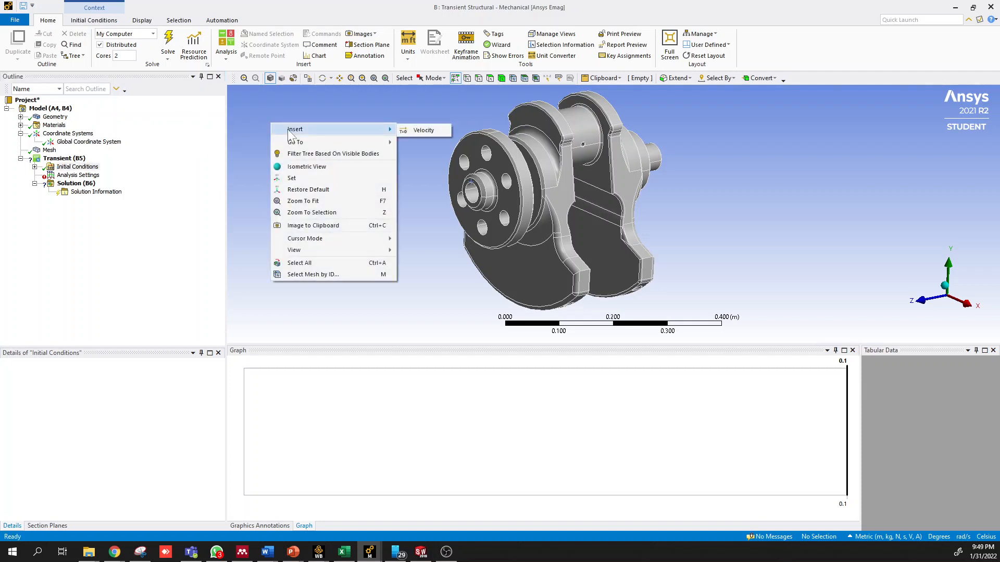
# Step: Insert a Connections object under the model and add a joint to it
pyautogui.click(42, 109)
pyautogui.rightClick(333, 133)
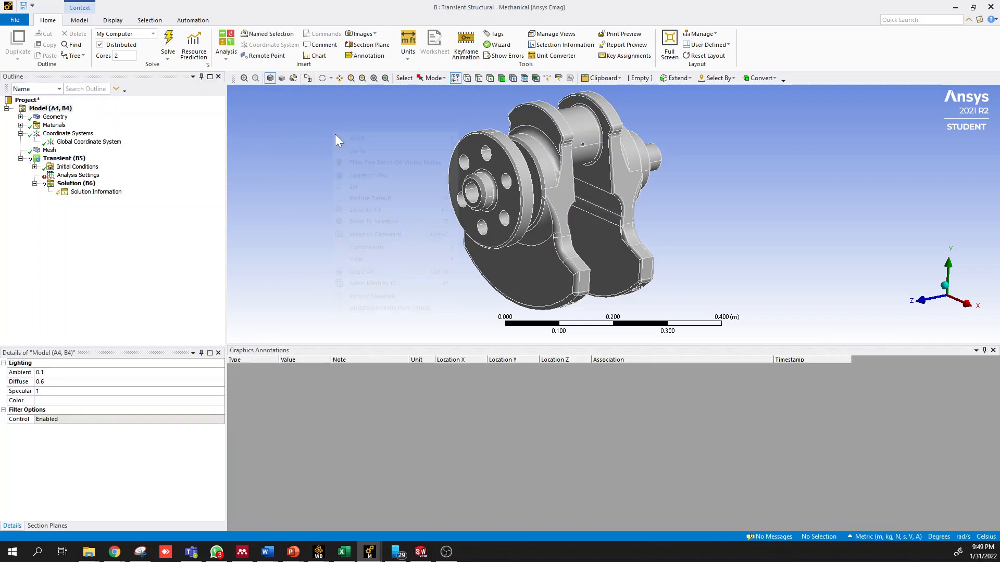
pyautogui.moveTo(353, 141)
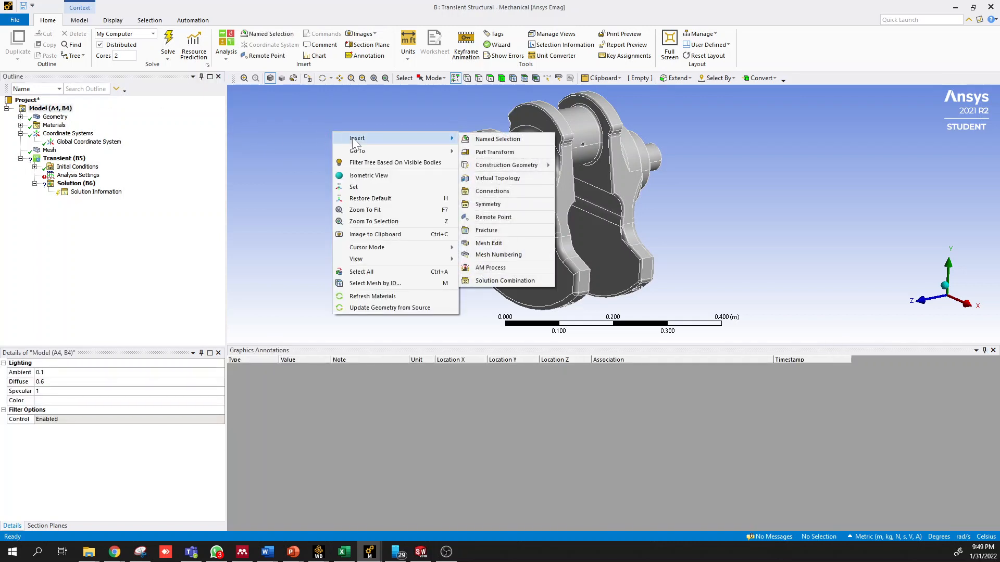
pyautogui.click(510, 191)
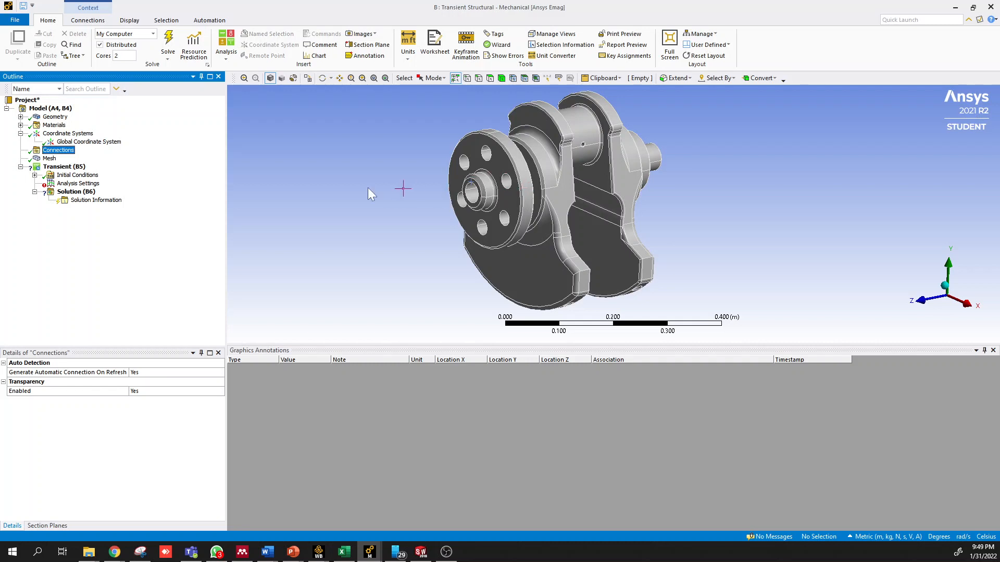
pyautogui.rightClick(64, 153)
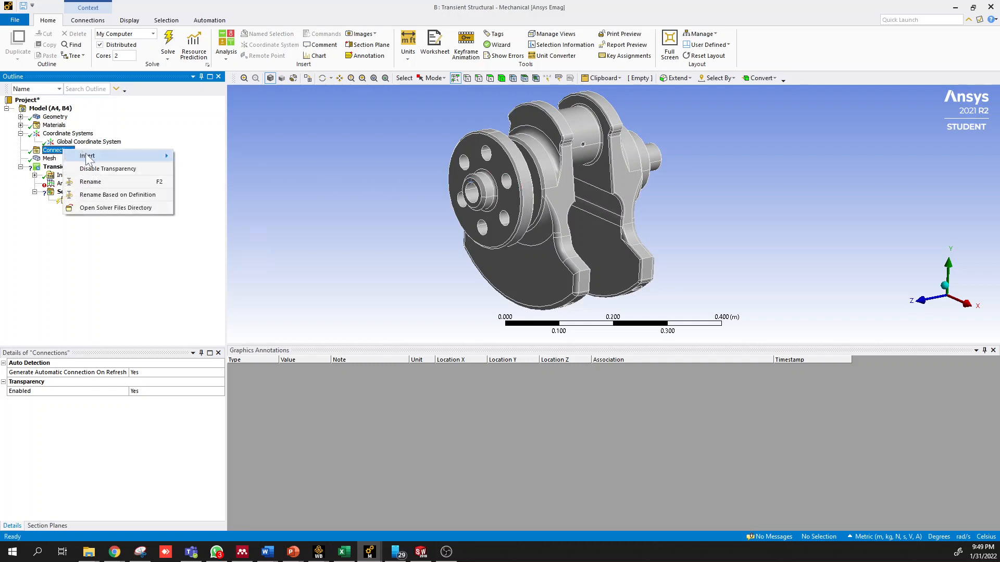
pyautogui.moveTo(88, 157)
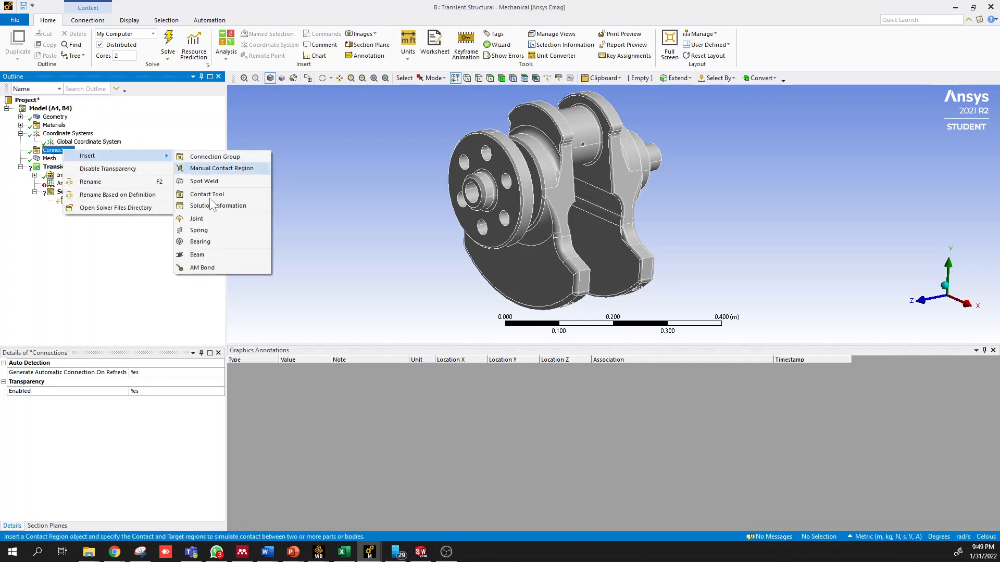
pyautogui.click(209, 217)
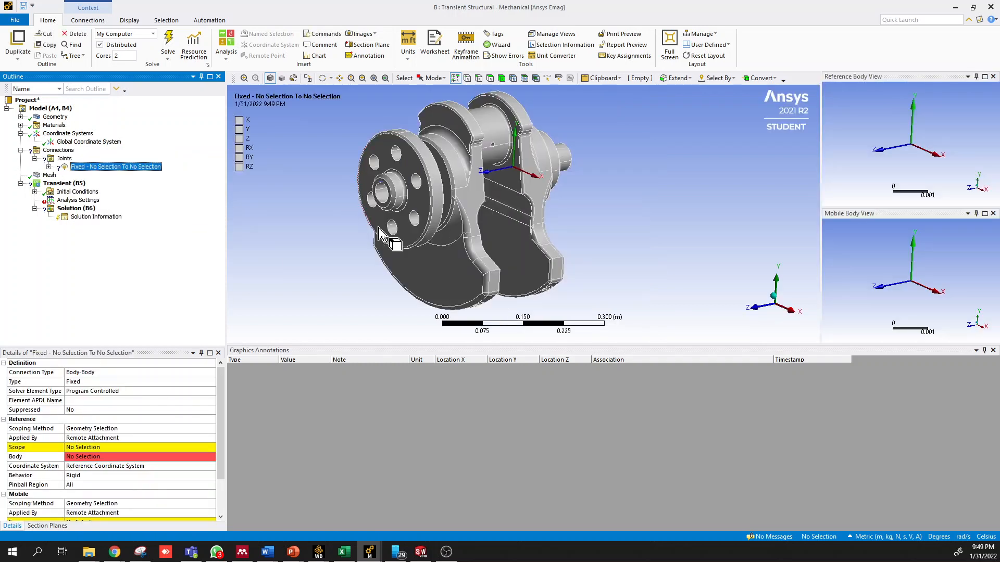
# Step: Select the four cylindrical main-journal faces at both ends of the crankshaft for the joint
pyautogui.moveTo(389, 241); pyautogui.dragTo(420, 251, button='middle')
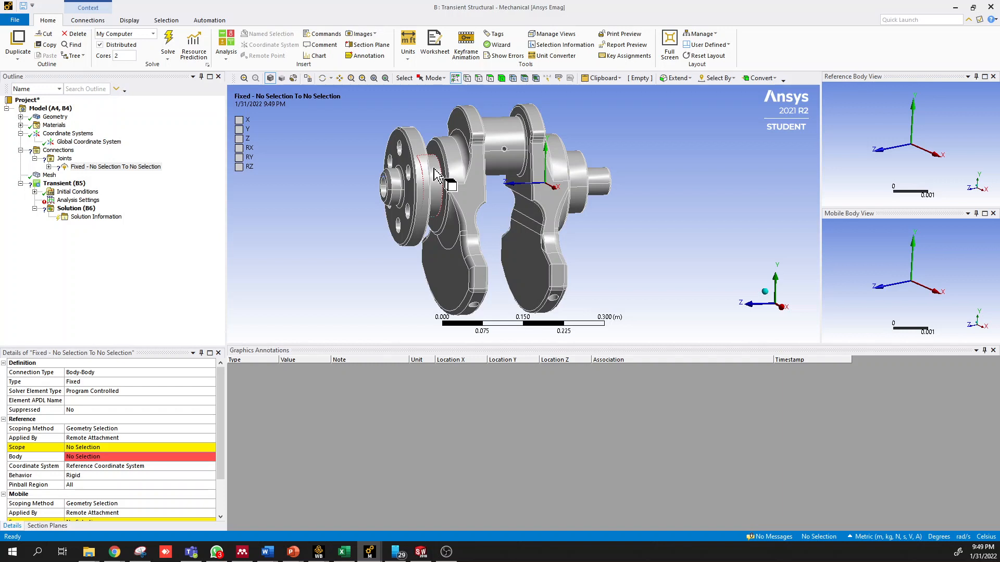
pyautogui.click(436, 173)
pyautogui.moveTo(436, 173); pyautogui.dragTo(413, 166, button='middle')
pyautogui.keyDown('ctrl'); pyautogui.click(416, 166); pyautogui.keyUp('ctrl')
pyautogui.keyDown('ctrl'); pyautogui.click(566, 131); pyautogui.keyUp('ctrl')
pyautogui.moveTo(526, 249); pyautogui.dragTo(519, 169, button='middle')
pyautogui.keyDown('ctrl'); pyautogui.click(596, 185); pyautogui.keyUp('ctrl')
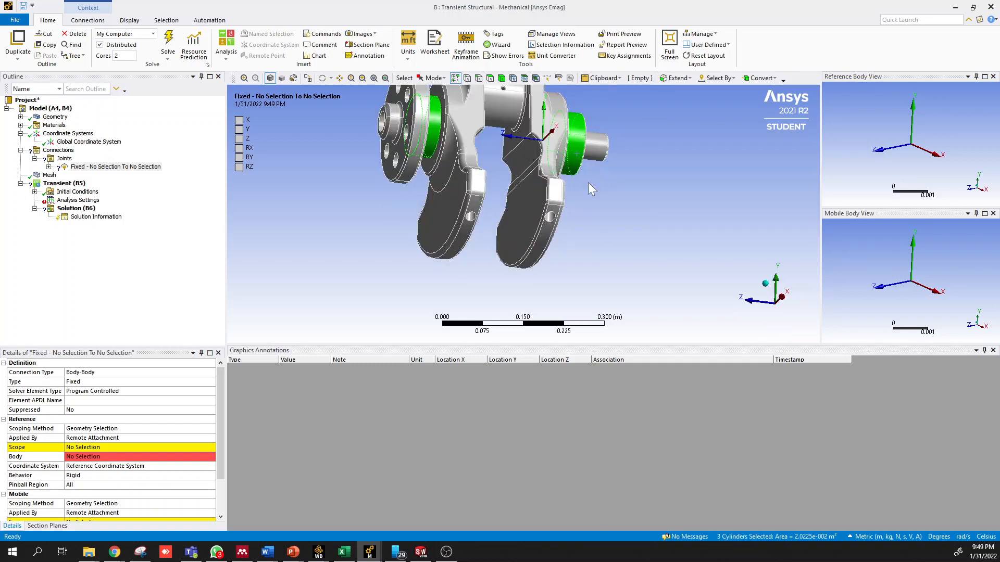
pyautogui.moveTo(501, 245); pyautogui.dragTo(539, 245, button='middle')
pyautogui.keyDown('ctrl'); pyautogui.moveTo(558, 194); pyautogui.dragTo(540, 221, button='middle'); pyautogui.keyUp('ctrl')
pyautogui.moveTo(490, 200); pyautogui.dragTo(433, 177, button='middle')
pyautogui.moveTo(618, 243); pyautogui.dragTo(558, 209, button='middle')
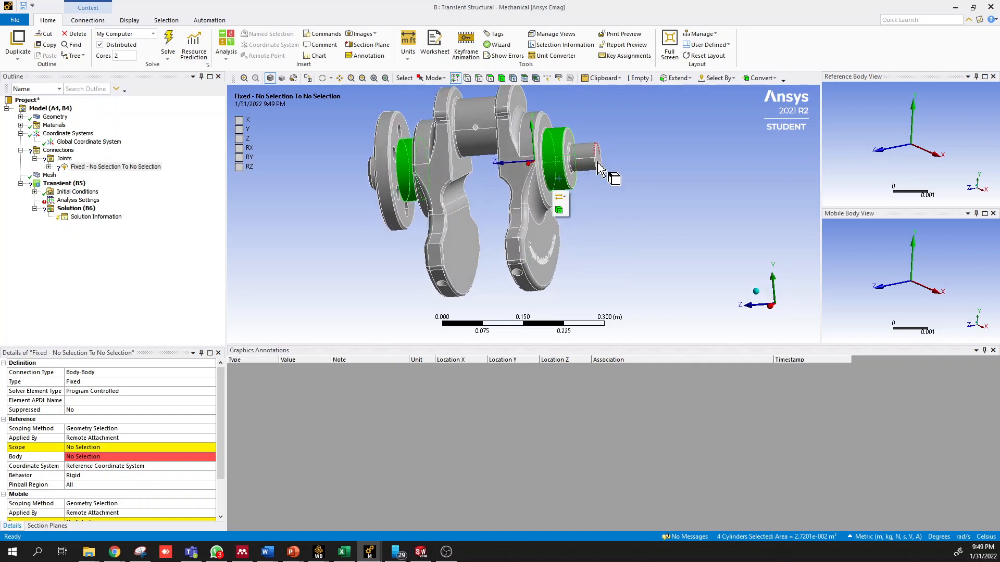
pyautogui.moveTo(464, 164); pyautogui.dragTo(522, 171, button='middle')
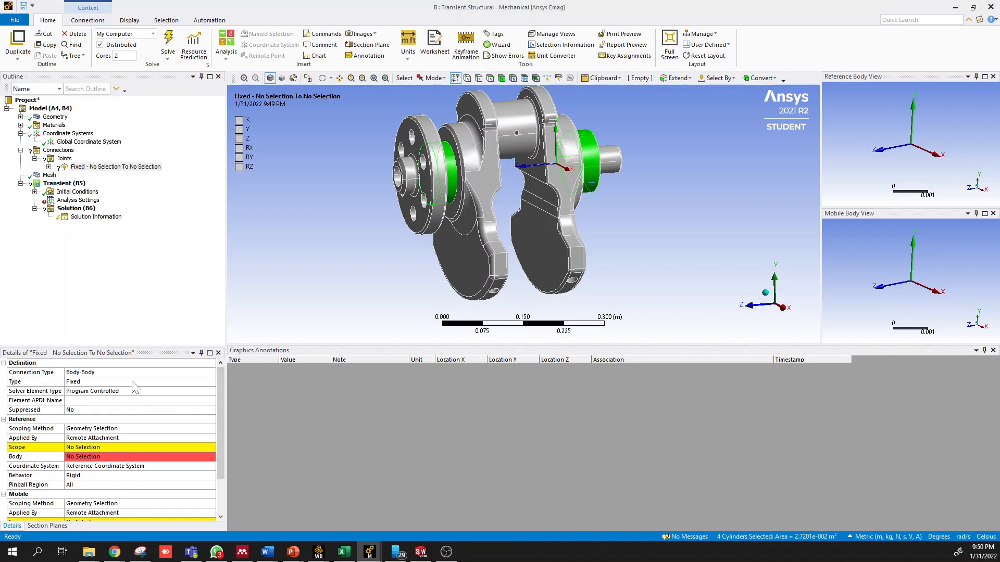
# Step: Set the joint's connection type to Body-Ground and scope its mobile side to the four selected journal faces
pyautogui.click(106, 372)
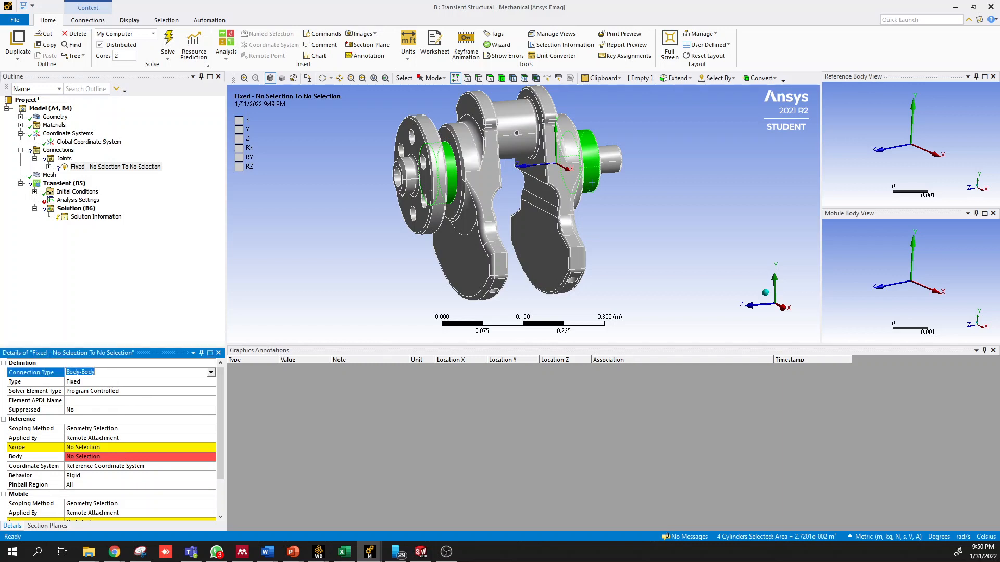
pyautogui.click(212, 373)
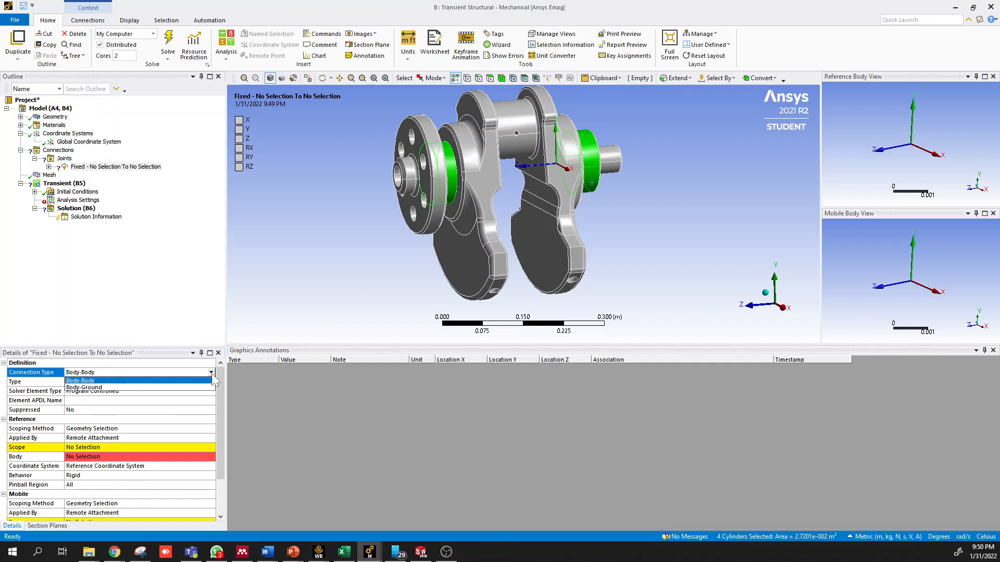
pyautogui.click(141, 388)
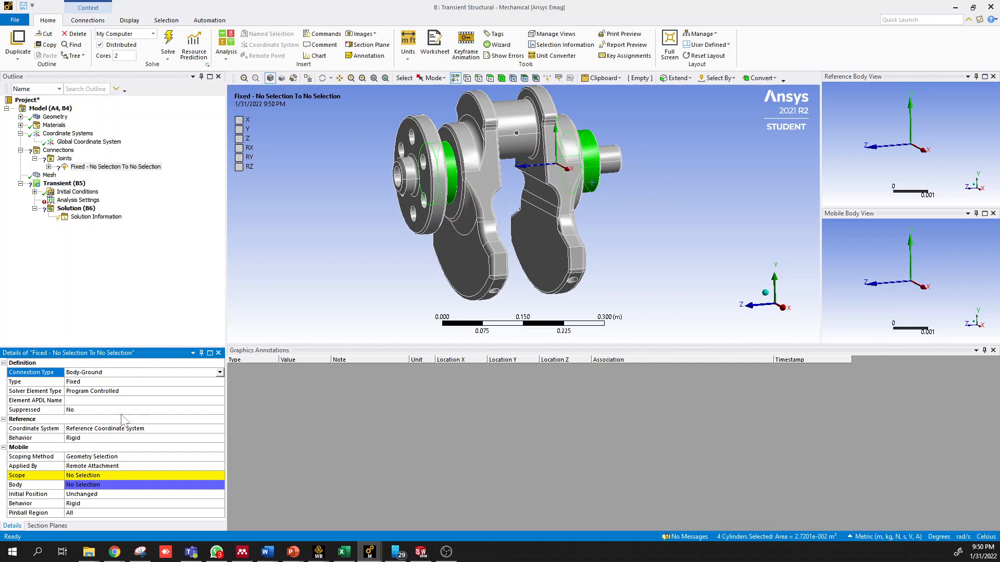
pyautogui.click(92, 475)
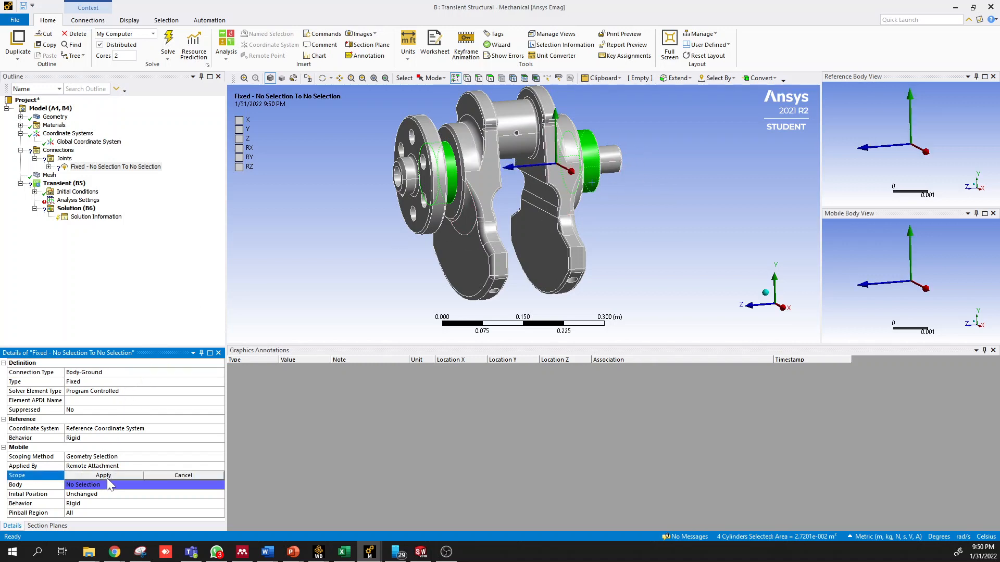
pyautogui.click(104, 476)
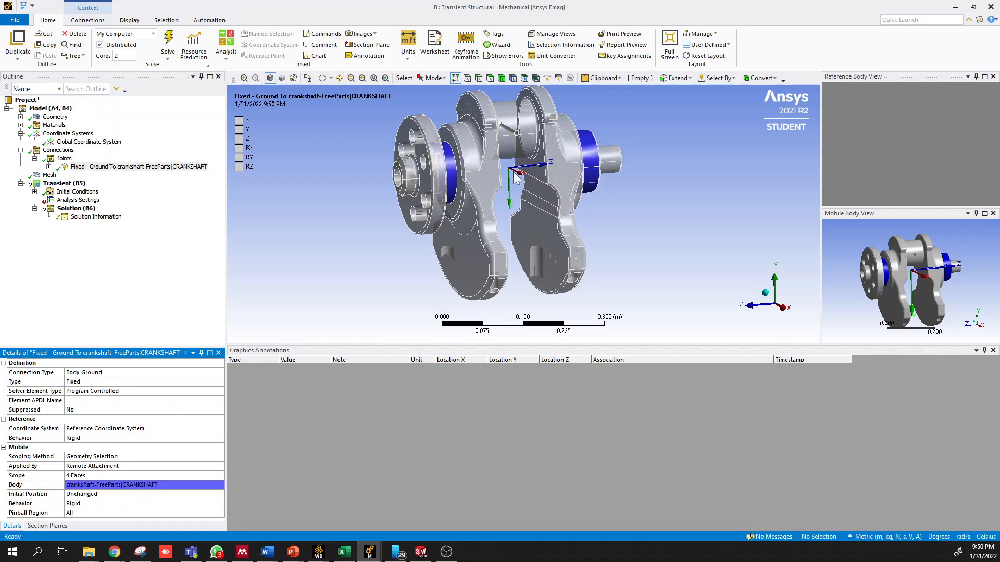
pyautogui.keyDown('ctrl'); pyautogui.moveTo(512, 171); pyautogui.dragTo(517, 188, button='middle'); pyautogui.keyUp('ctrl')
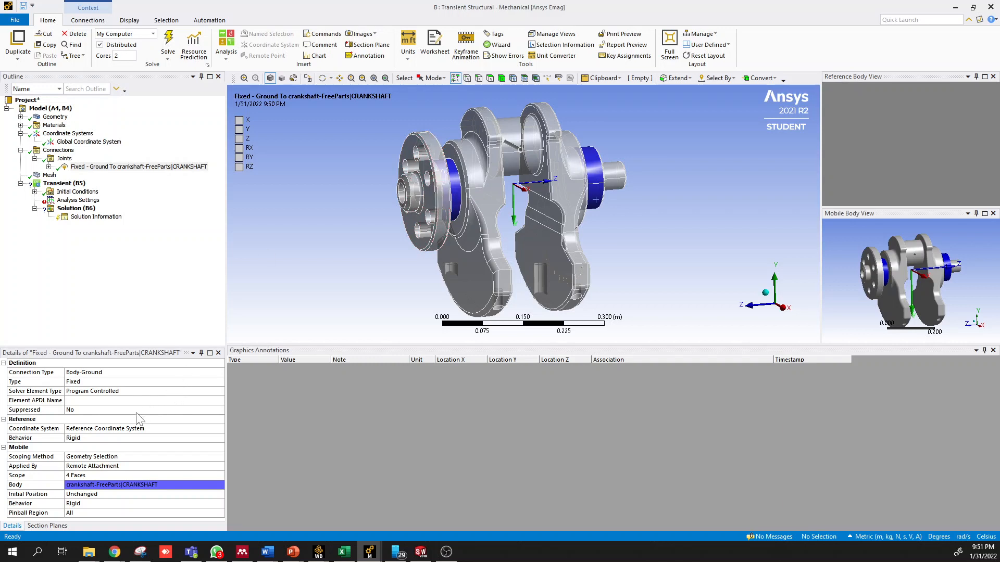
# Step: Set the behavior of the joint's reference side to Deformable
pyautogui.click(109, 439)
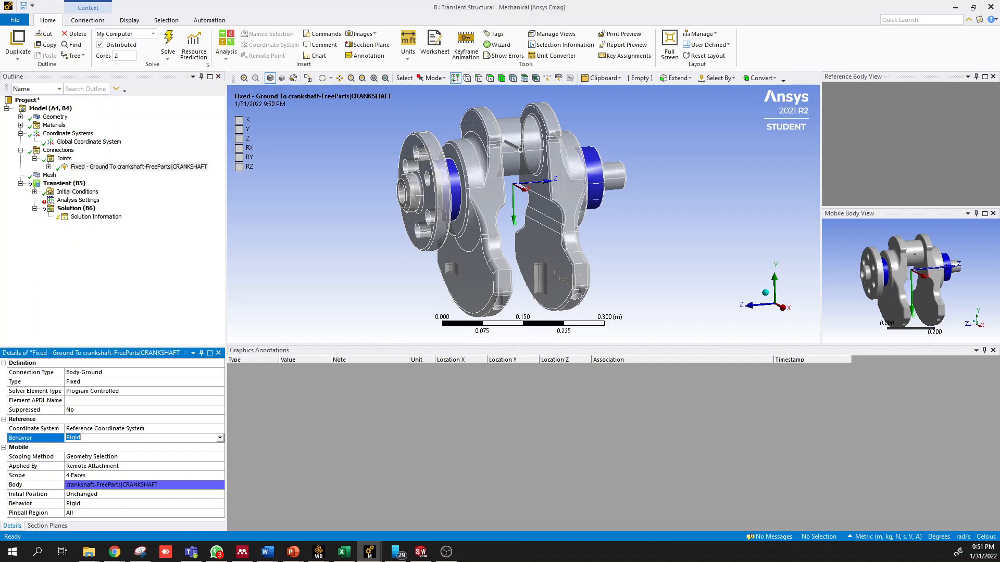
pyautogui.click(220, 438)
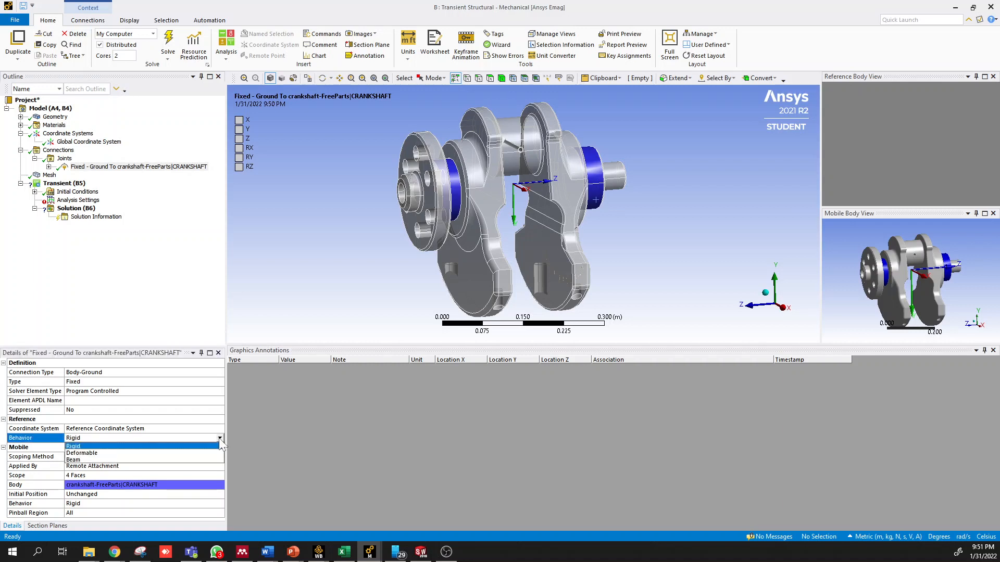
pyautogui.click(122, 453)
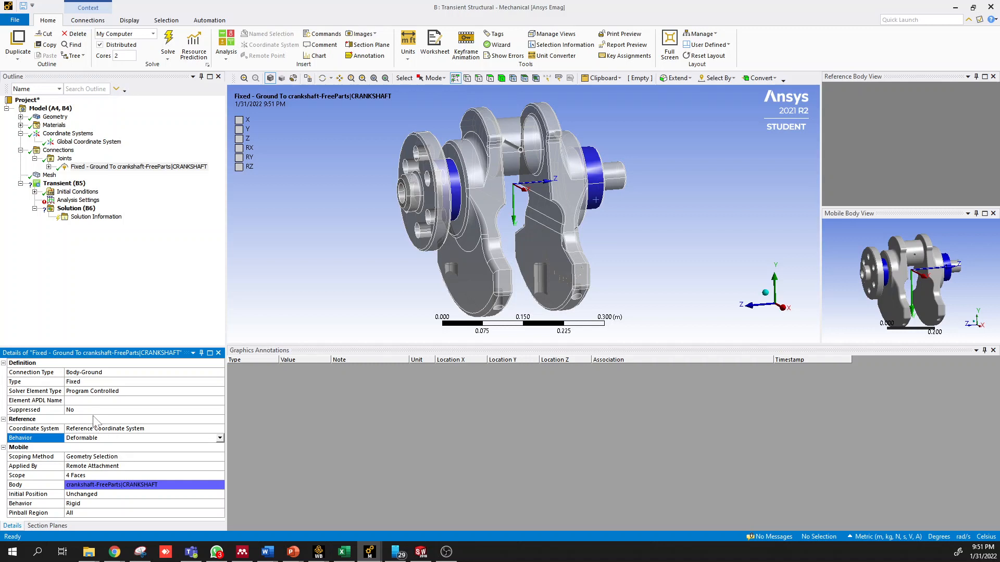
pyautogui.click(219, 440)
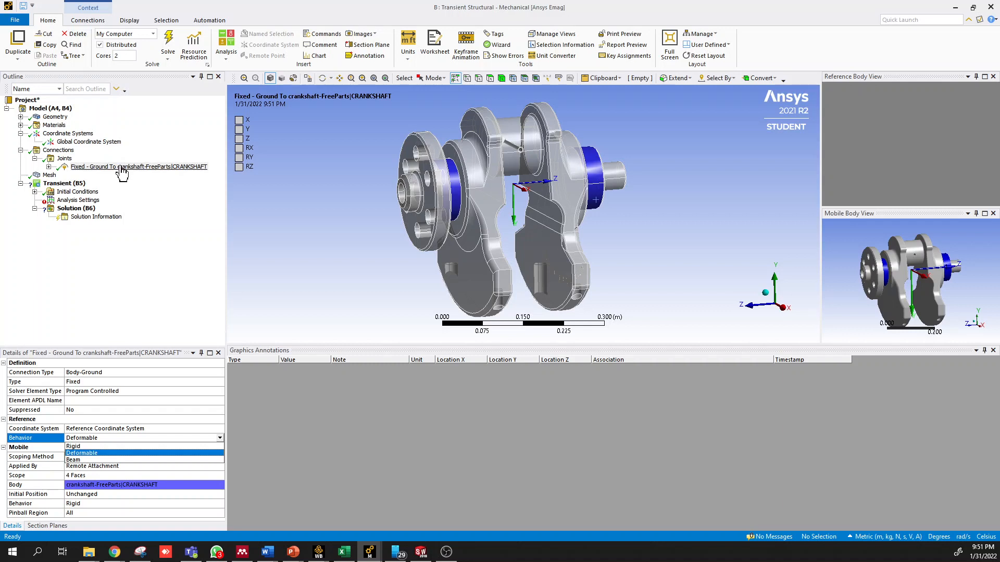
# Step: Try to add a joint load to the transient analysis and assign the fixed ground-to-crankshaft joint to it
pyautogui.click(64, 183)
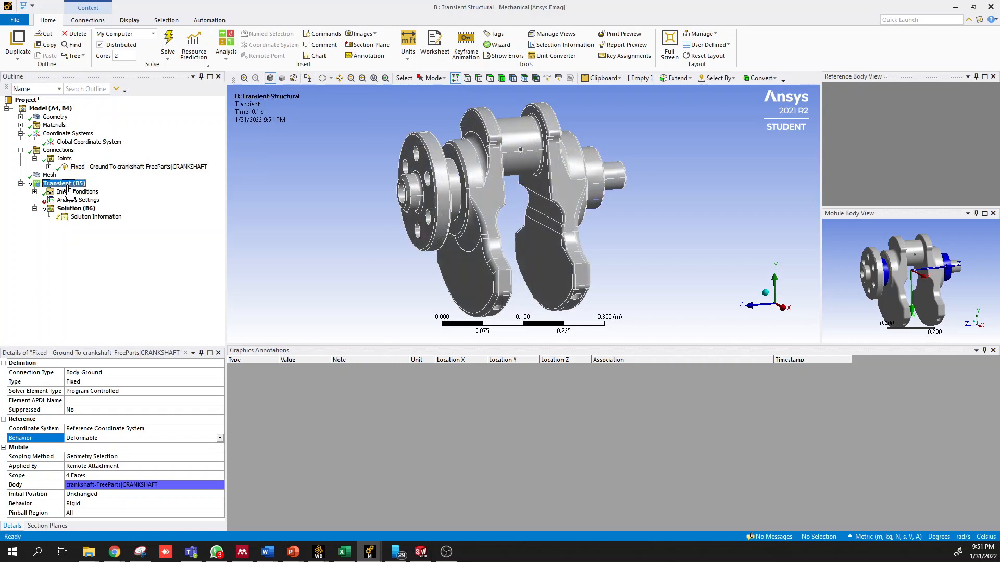
pyautogui.rightClick(292, 162)
pyautogui.moveTo(308, 168)
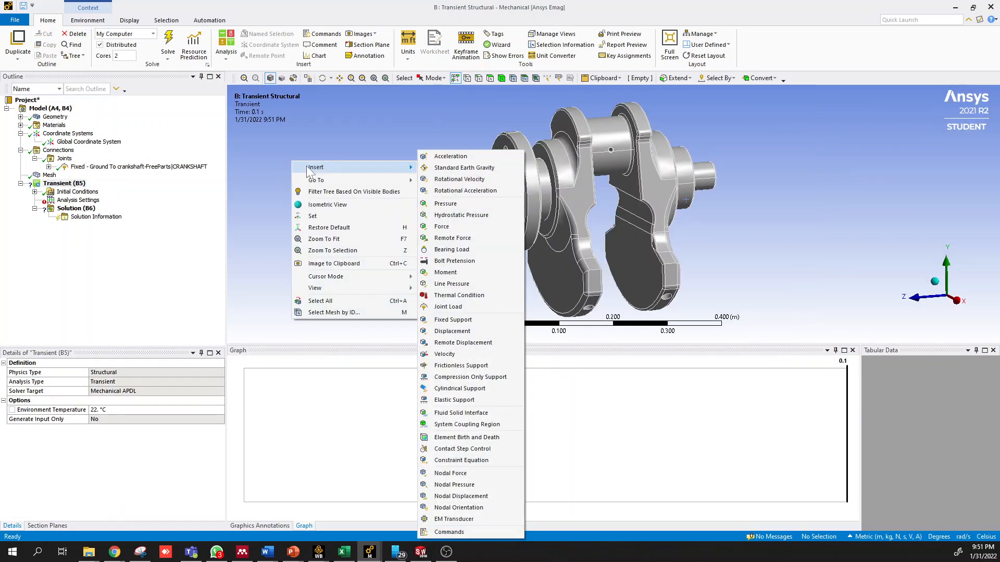
pyautogui.click(448, 307)
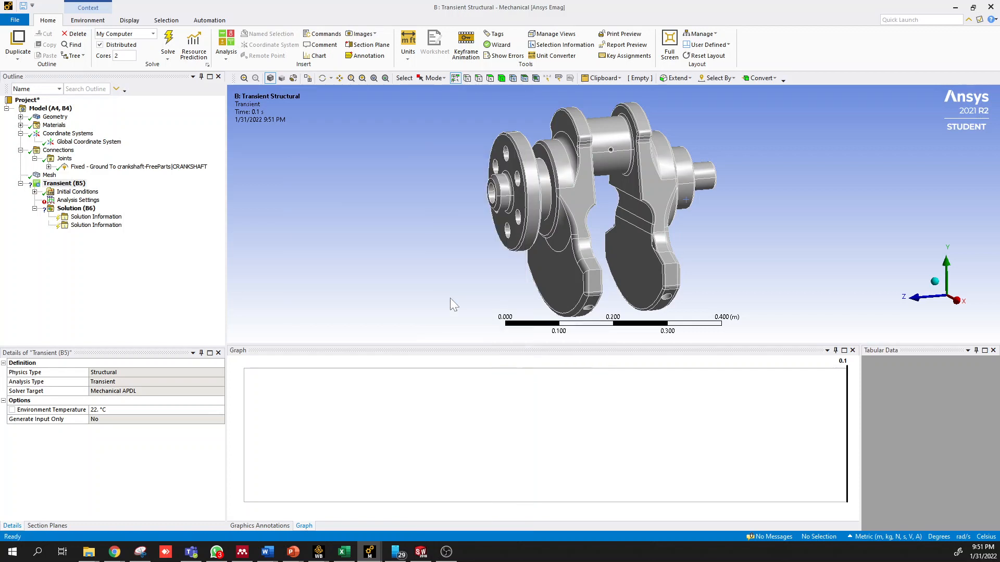
pyautogui.click(218, 372)
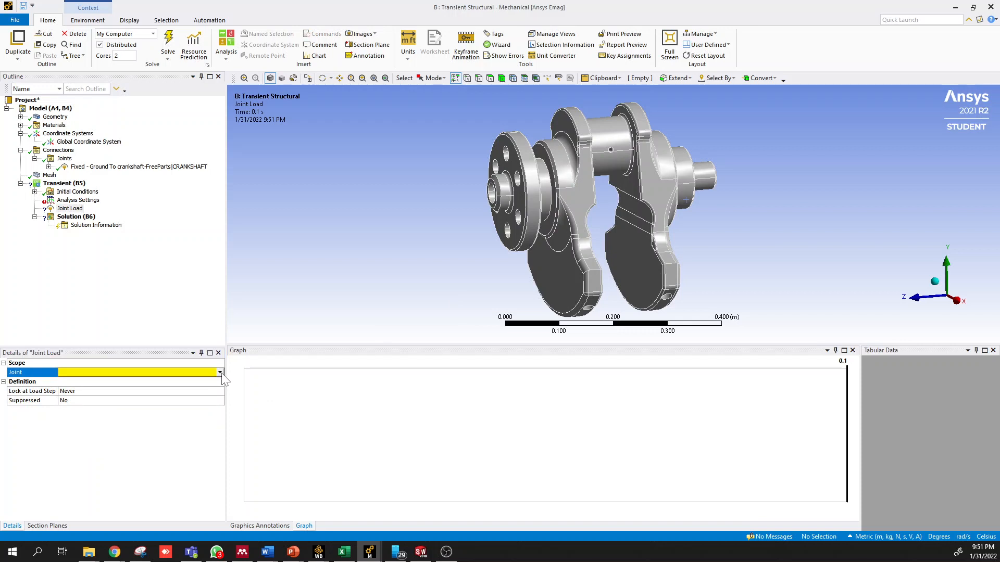
pyautogui.click(219, 373)
pyautogui.click(94, 170)
pyautogui.rightClick(95, 170)
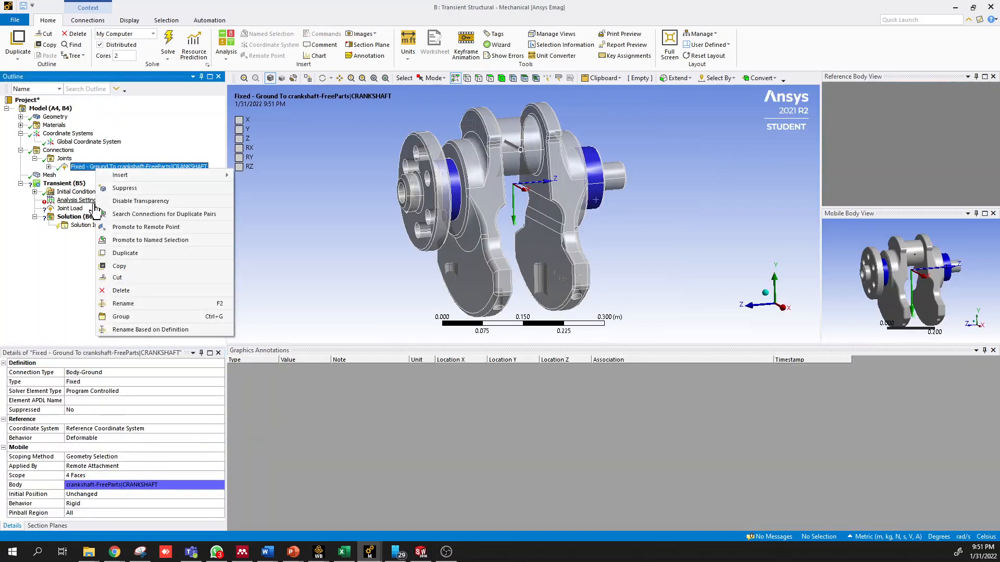
pyautogui.click(347, 139)
pyautogui.click(65, 210)
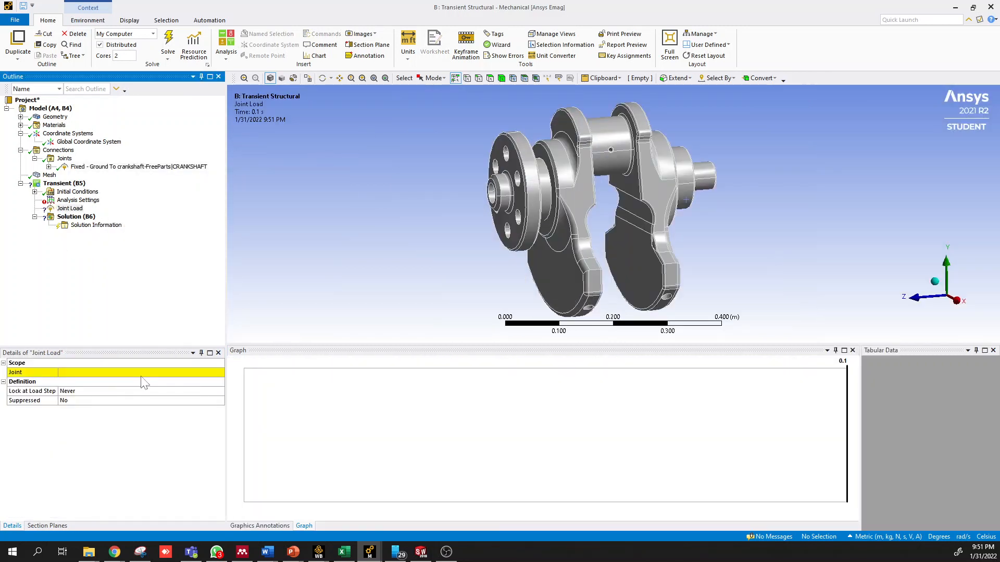
pyautogui.click(142, 372)
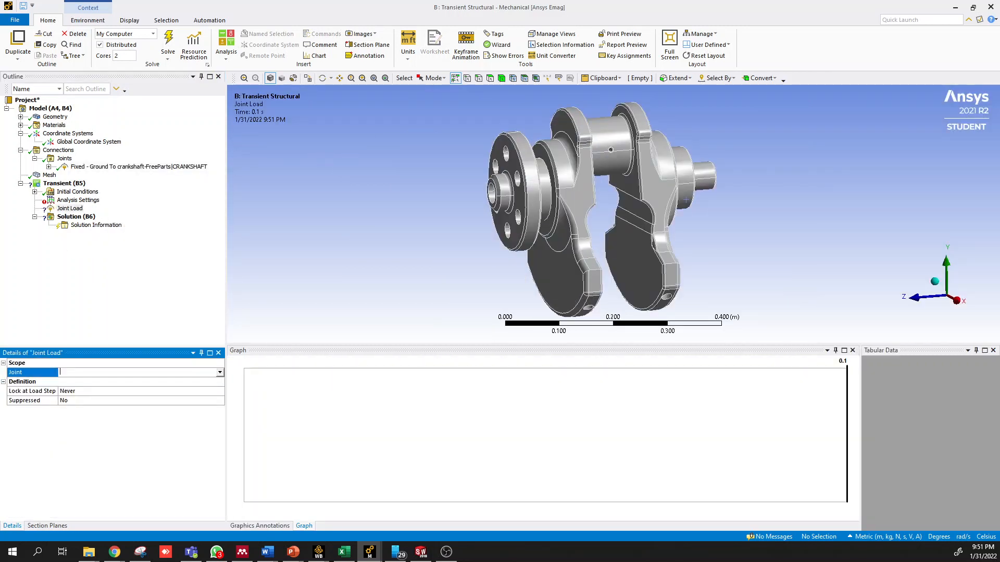
# Step: Delete the joint load that has no joint assigned from the transient analysis
pyautogui.click(74, 209)
pyautogui.rightClick(73, 209)
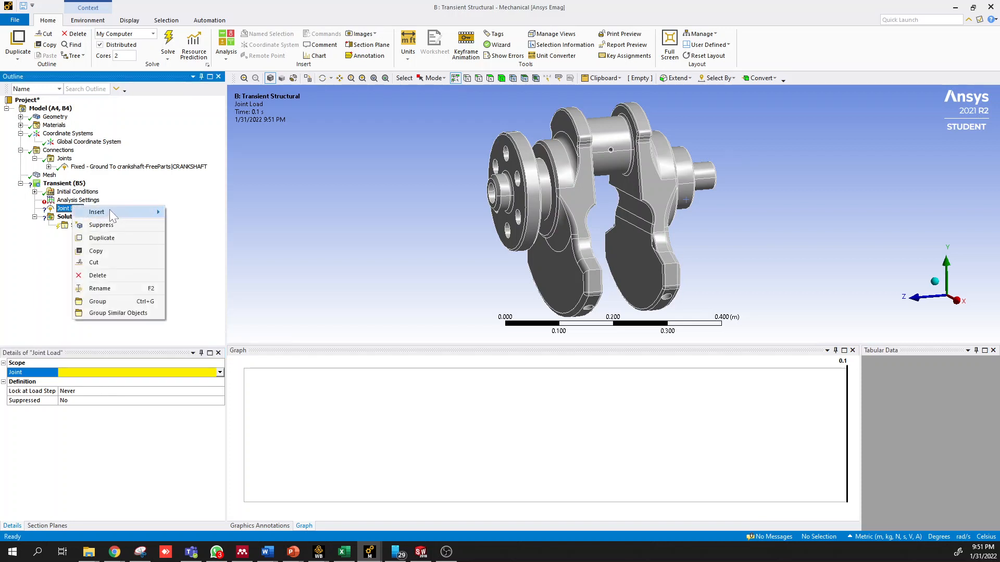
pyautogui.moveTo(114, 214)
pyautogui.click(97, 275)
pyautogui.click(504, 312)
# Step: Check which objects can be inserted for the Solution, the Analysis Settings and the Initial Conditions
pyautogui.rightClick(392, 175)
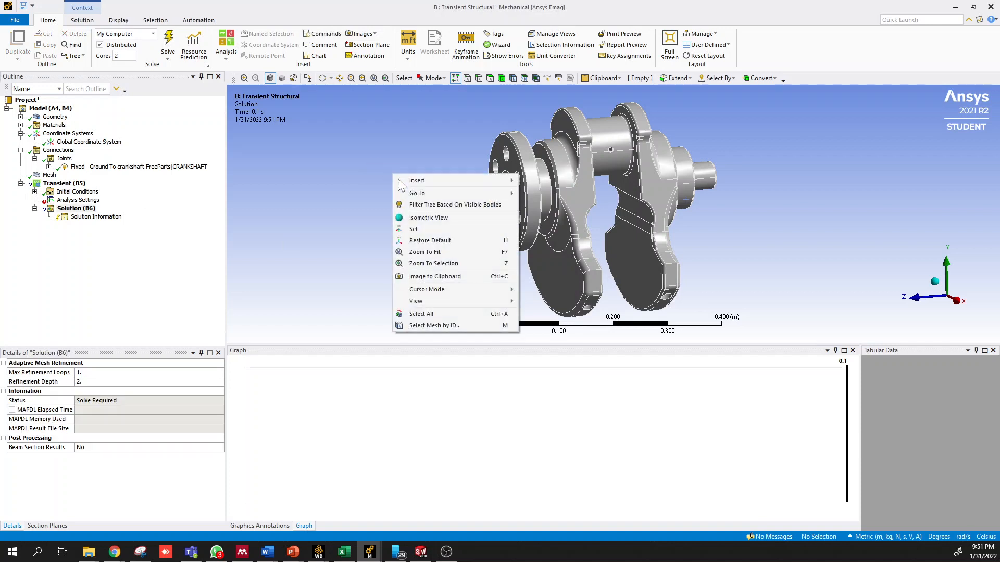
pyautogui.moveTo(412, 181)
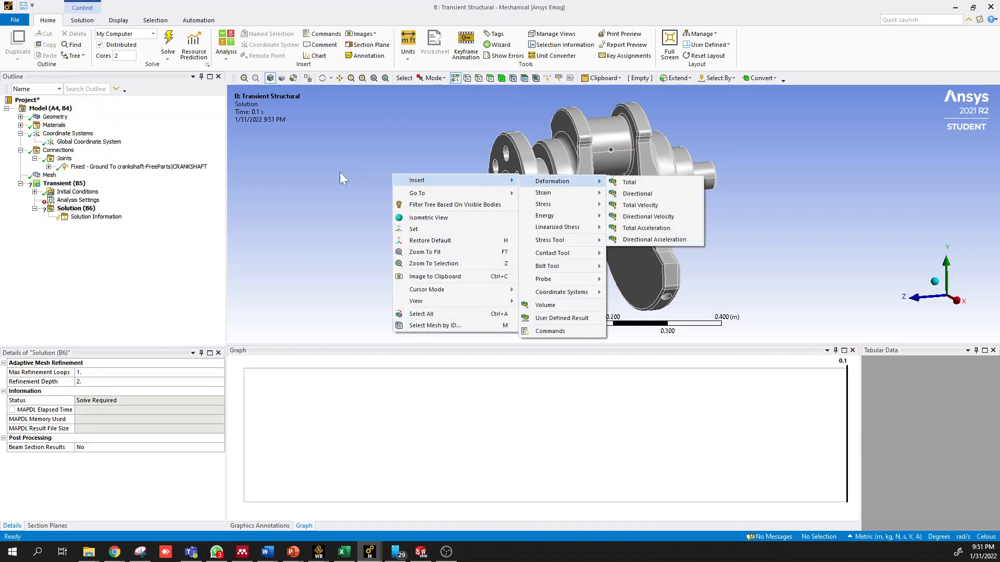
pyautogui.click(364, 185)
pyautogui.click(78, 200)
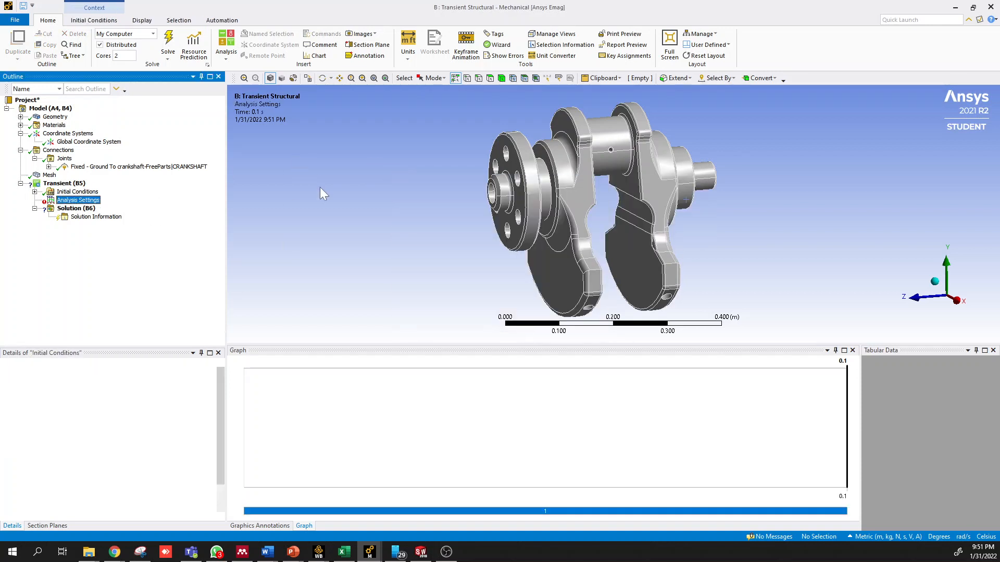
pyautogui.rightClick(349, 171)
pyautogui.moveTo(379, 176)
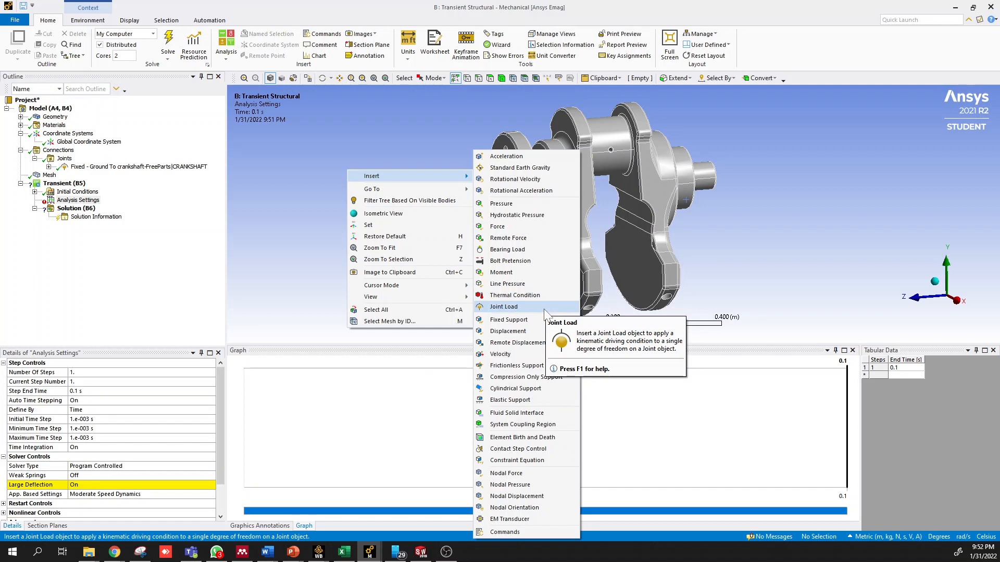
pyautogui.click(289, 193)
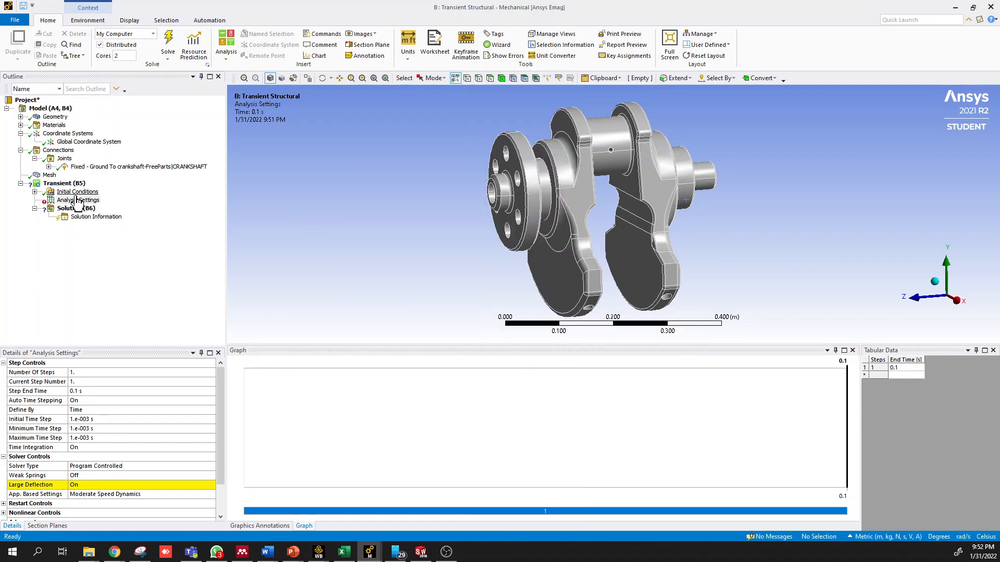
pyautogui.click(76, 194)
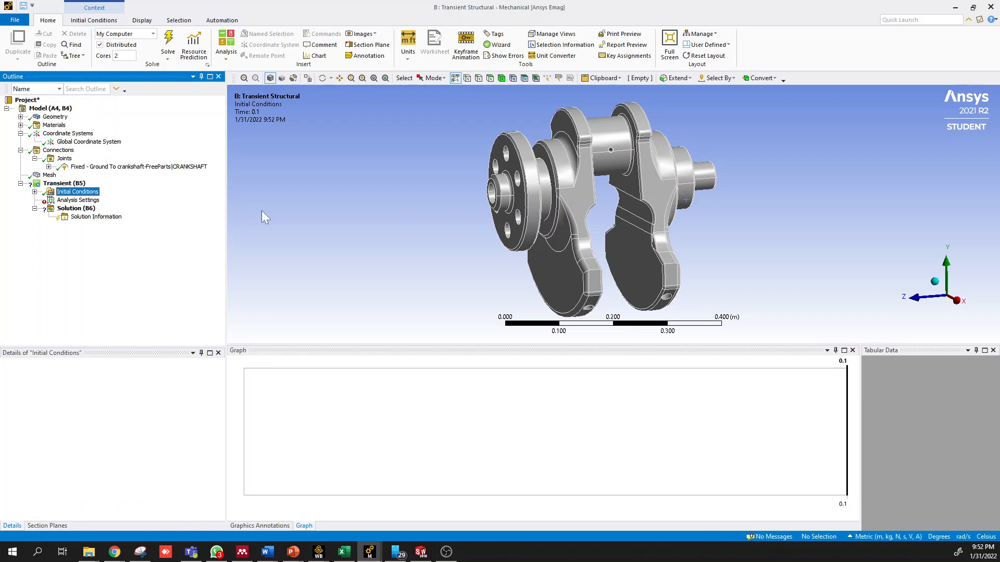
pyautogui.rightClick(308, 157)
pyautogui.moveTo(329, 163)
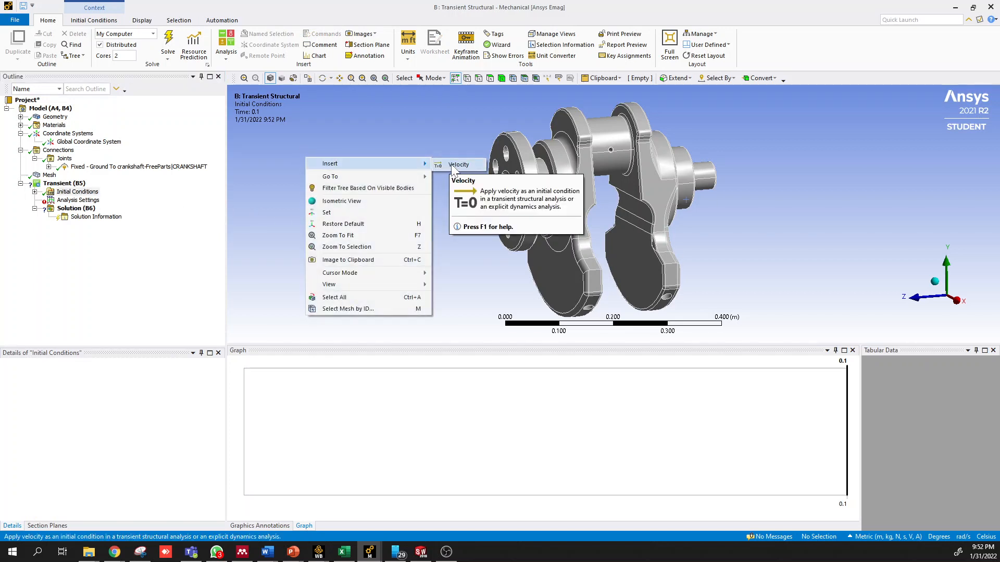
pyautogui.click(248, 180)
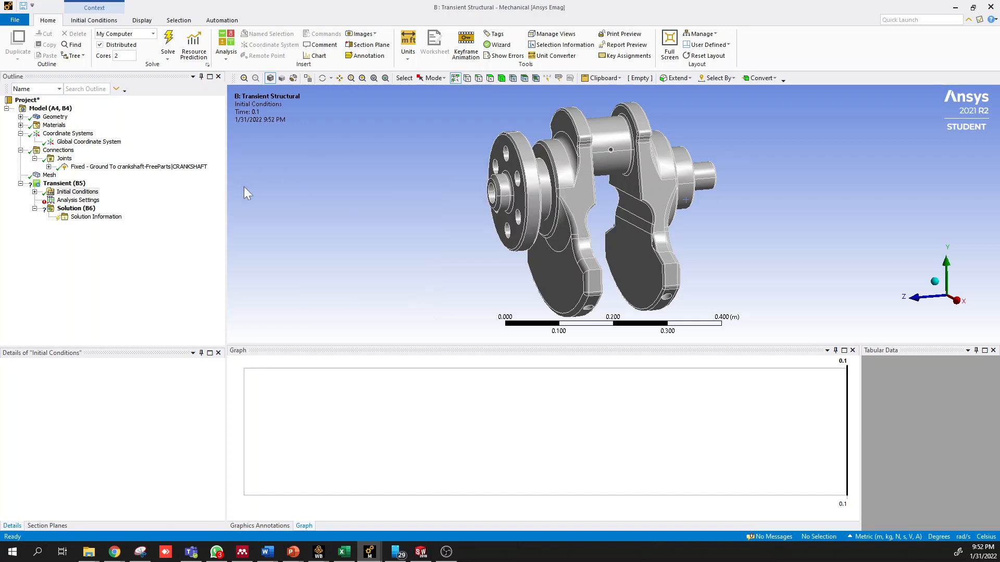
# Step: Change the type of the ground-to-crankshaft joint to Revolute
pyautogui.click(120, 167)
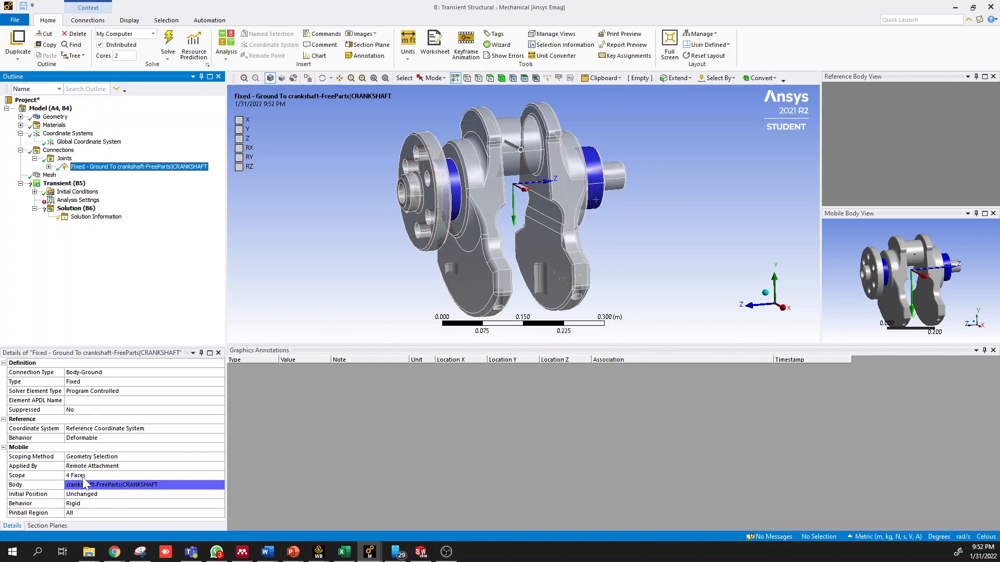
pyautogui.click(99, 382)
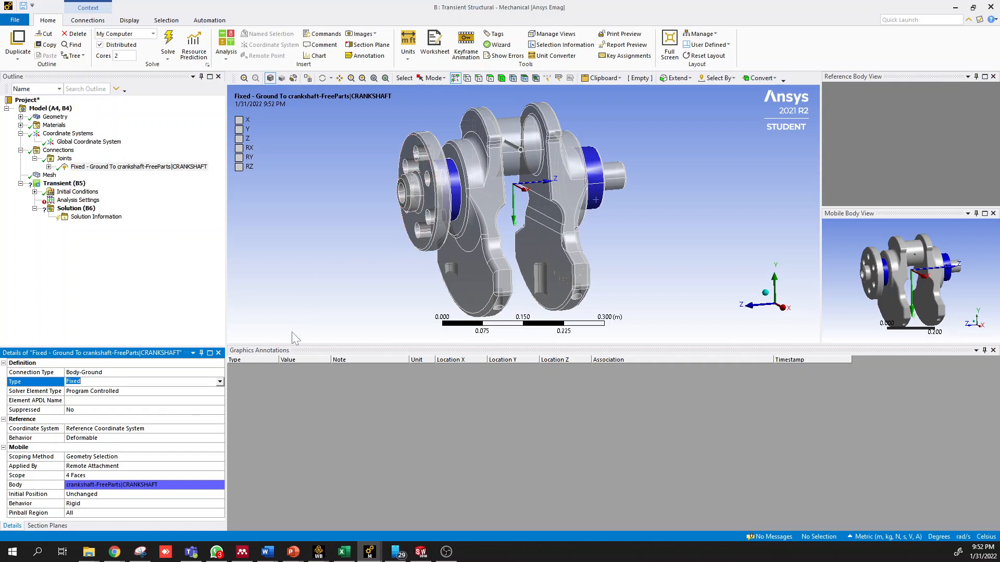
pyautogui.click(219, 382)
pyautogui.click(166, 396)
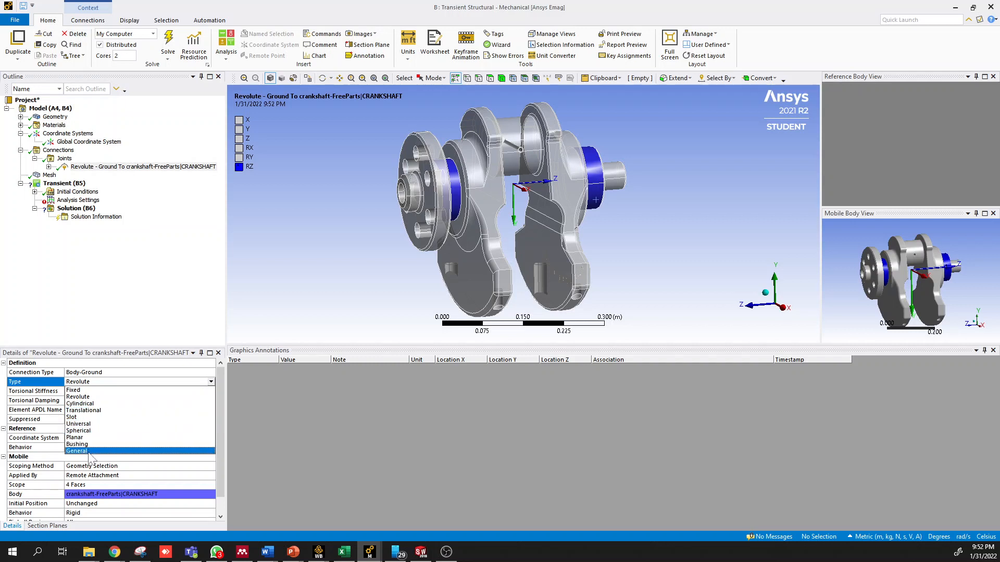
pyautogui.click(97, 398)
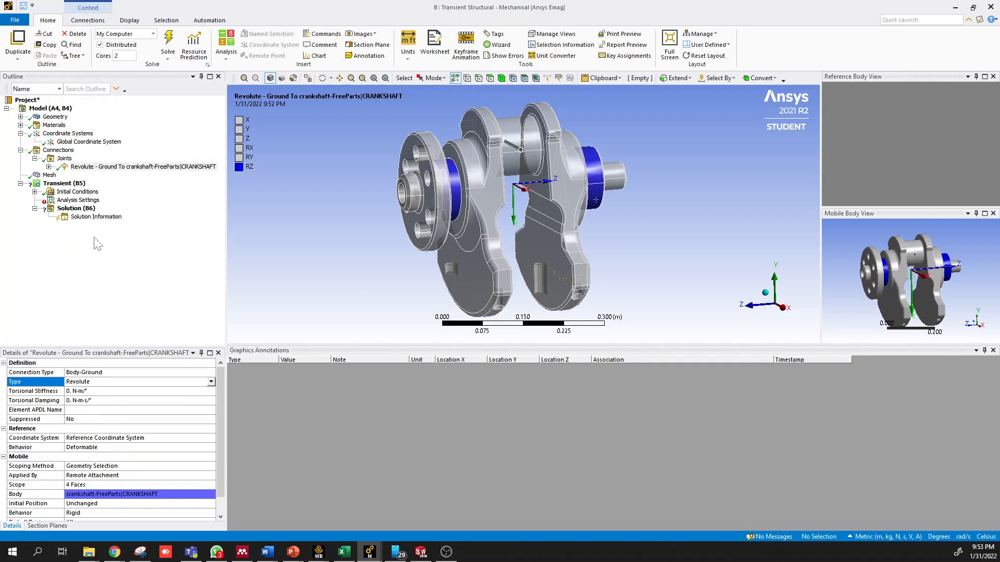
# Step: Insert a joint load in the transient analysis and assign the revolute ground-to-crankshaft joint to it
pyautogui.click(64, 183)
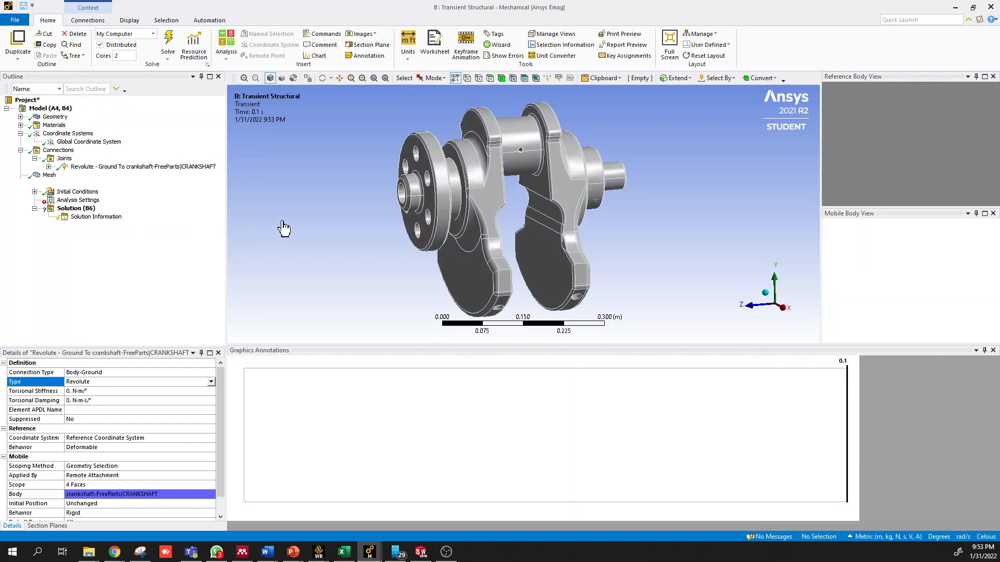
pyautogui.rightClick(319, 186)
pyautogui.moveTo(346, 190)
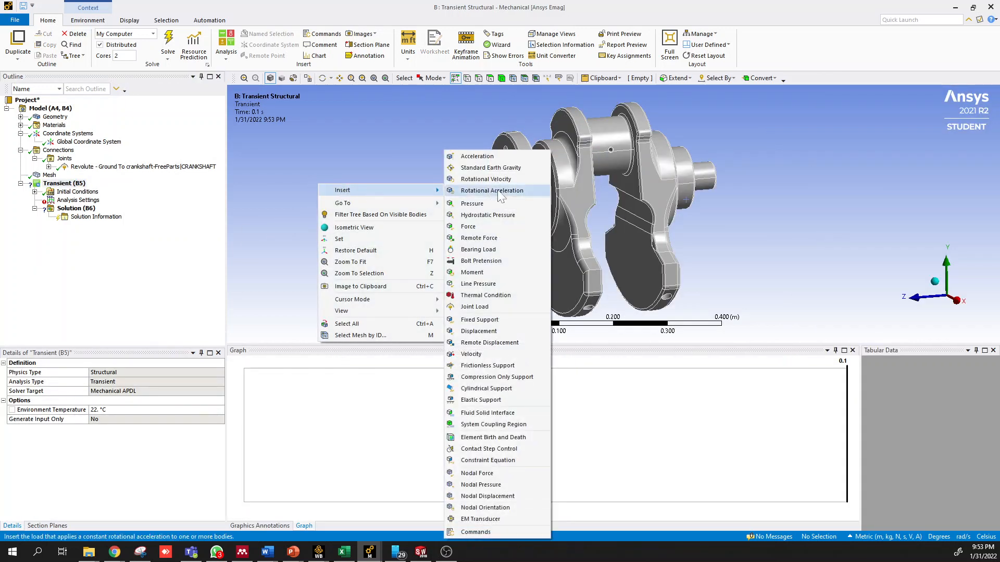
pyautogui.click(501, 306)
pyautogui.click(208, 372)
pyautogui.click(208, 380)
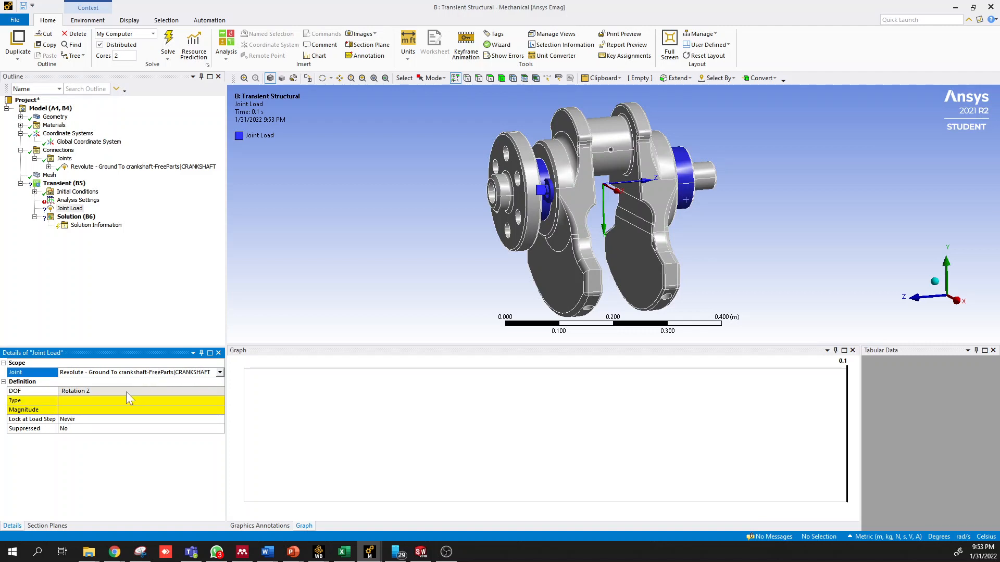
# Step: Set the joint load's type to Rotational Velocity
pyautogui.click(101, 391)
pyautogui.click(107, 401)
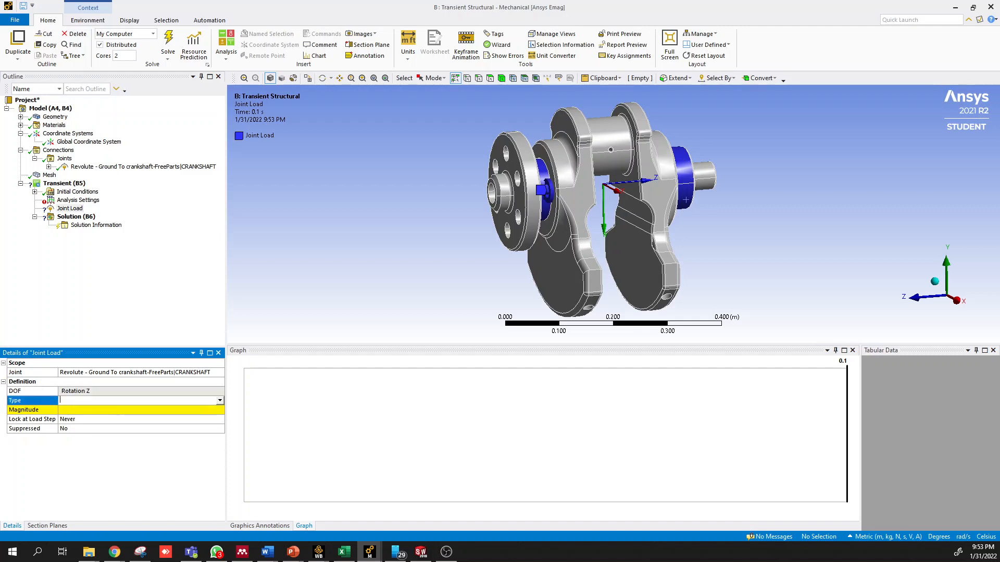
pyautogui.click(219, 400)
pyautogui.click(156, 416)
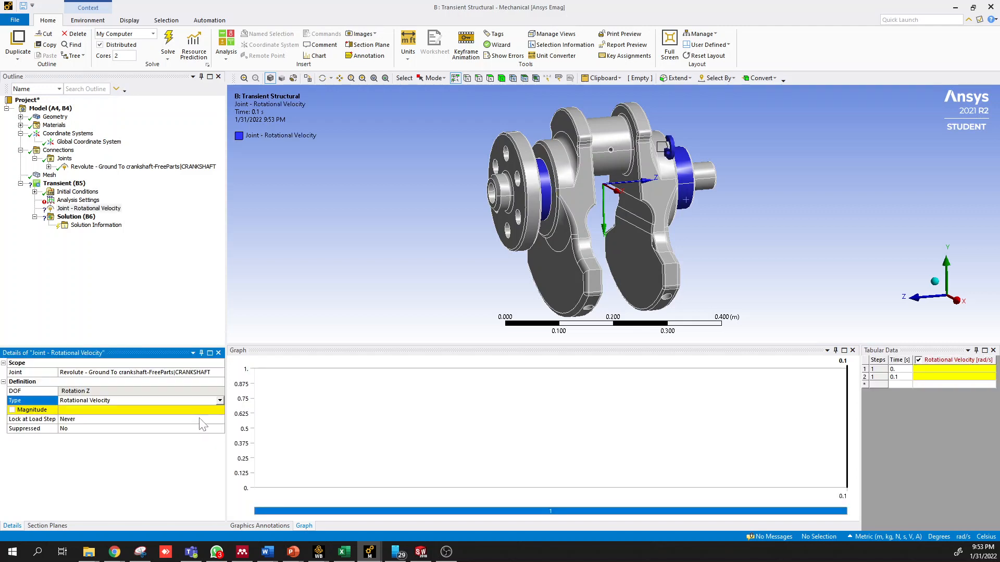
# Step: Look up the rad/sec speed in the Crankshaft_Calculations Excel workbook and set the joint's rotational velocity magnitude to 62.83 rad/s
pyautogui.click(114, 409)
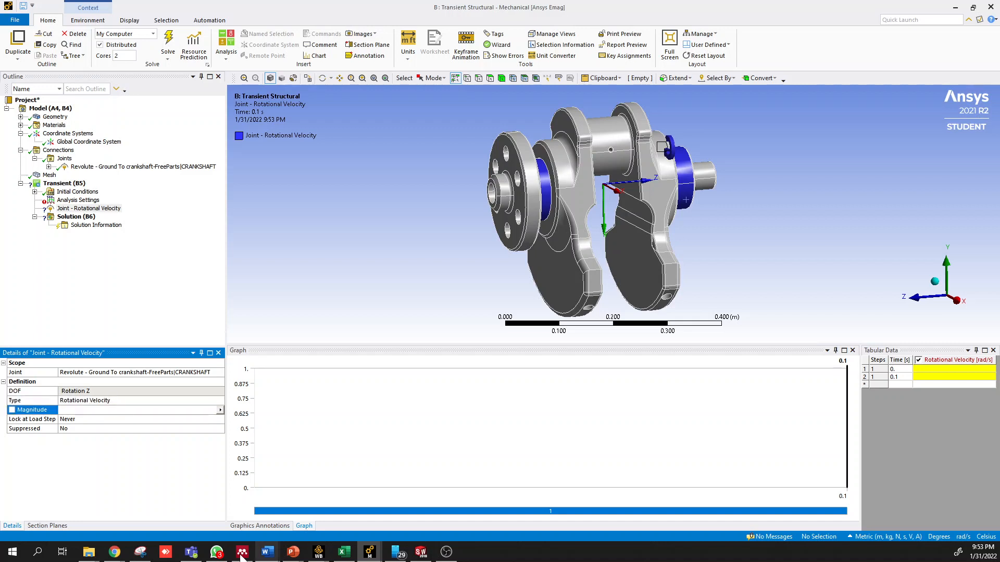
pyautogui.click(343, 552)
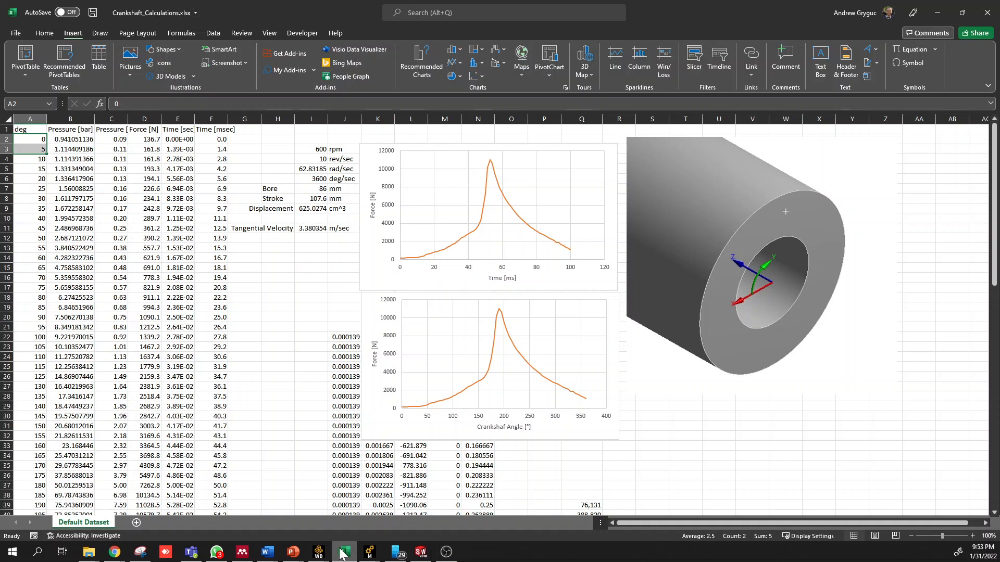
pyautogui.click(311, 168)
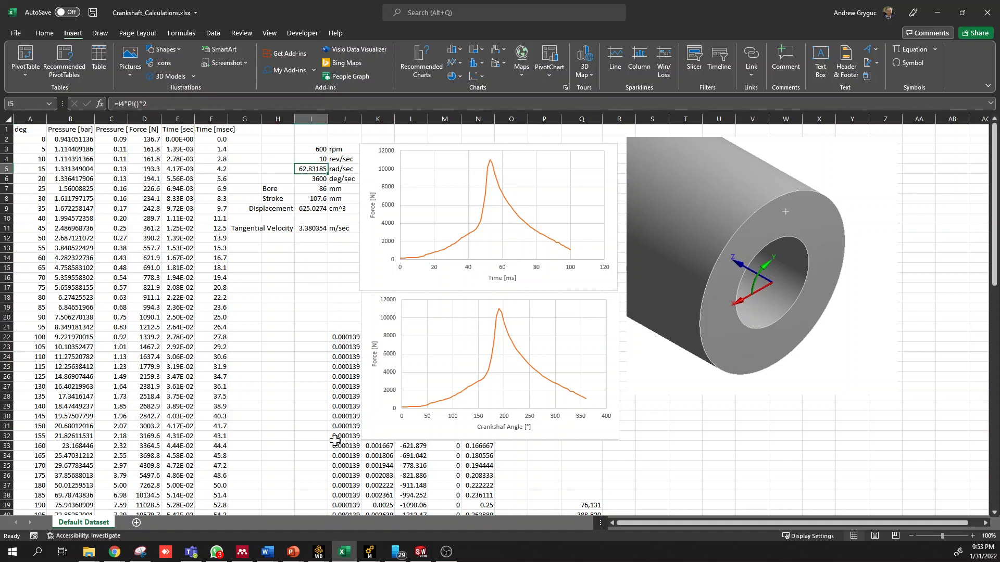
pyautogui.click(321, 149)
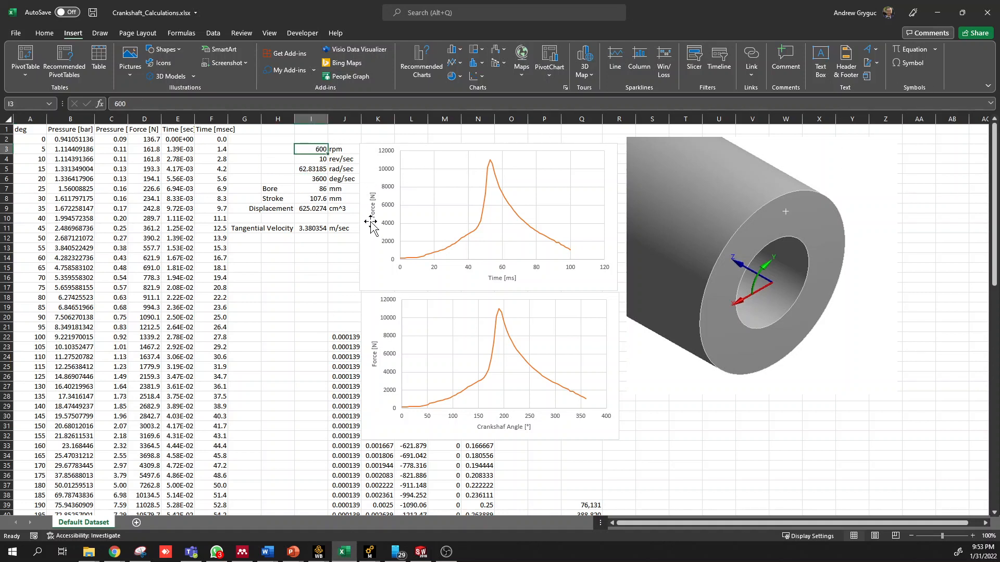
pyautogui.click(305, 169)
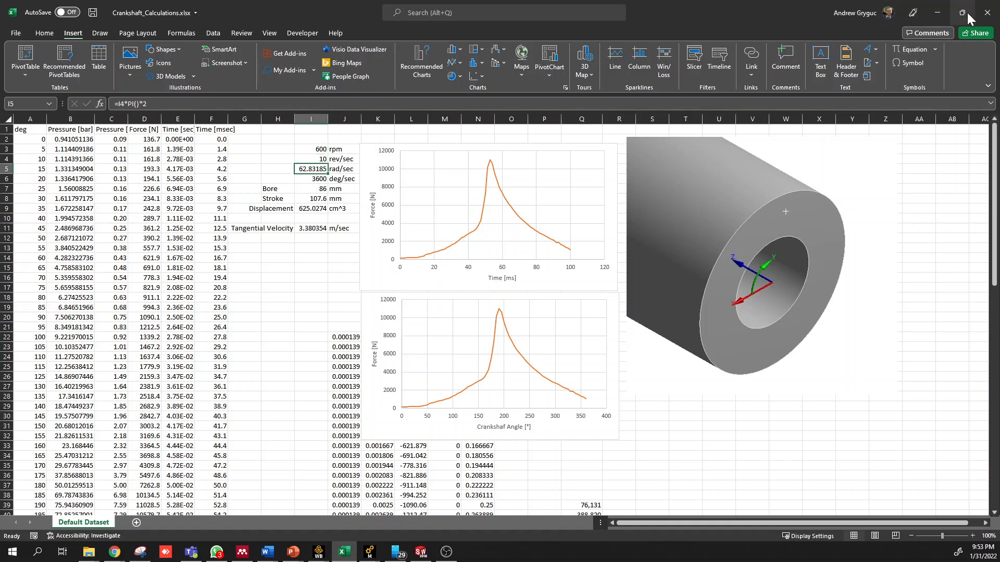
pyautogui.click(935, 13)
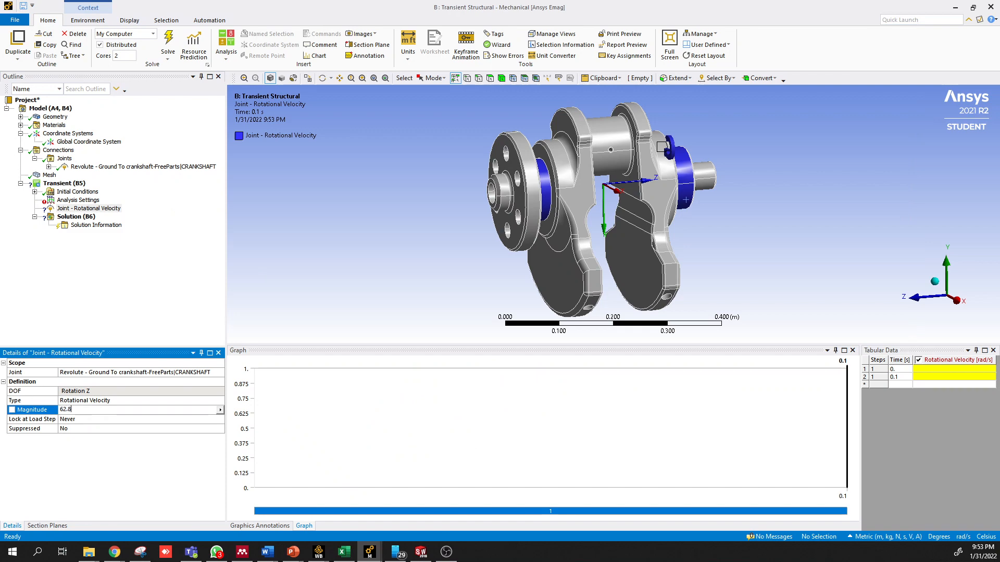
pyautogui.press('Return')
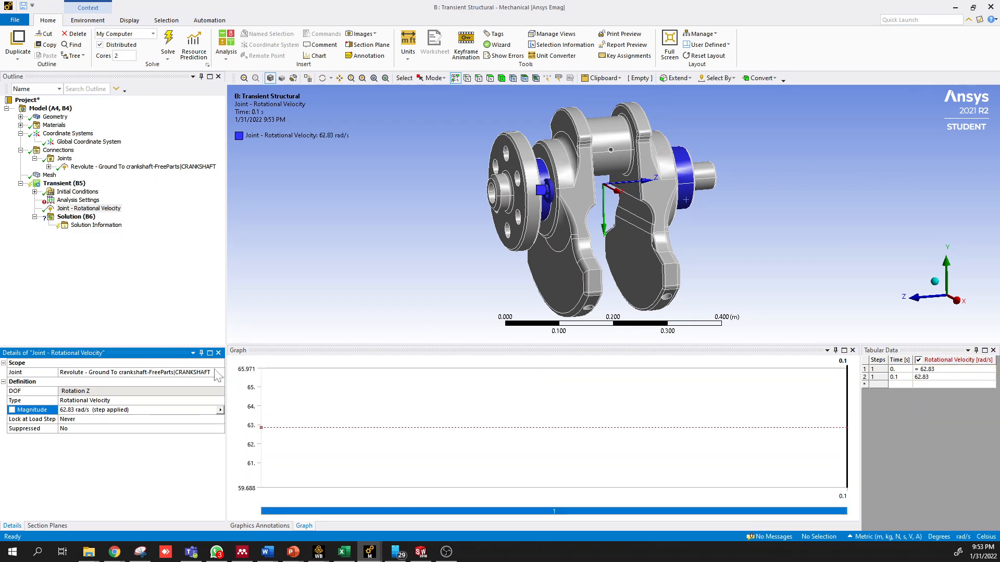
pyautogui.moveTo(541, 214); pyautogui.dragTo(521, 187, button='middle')
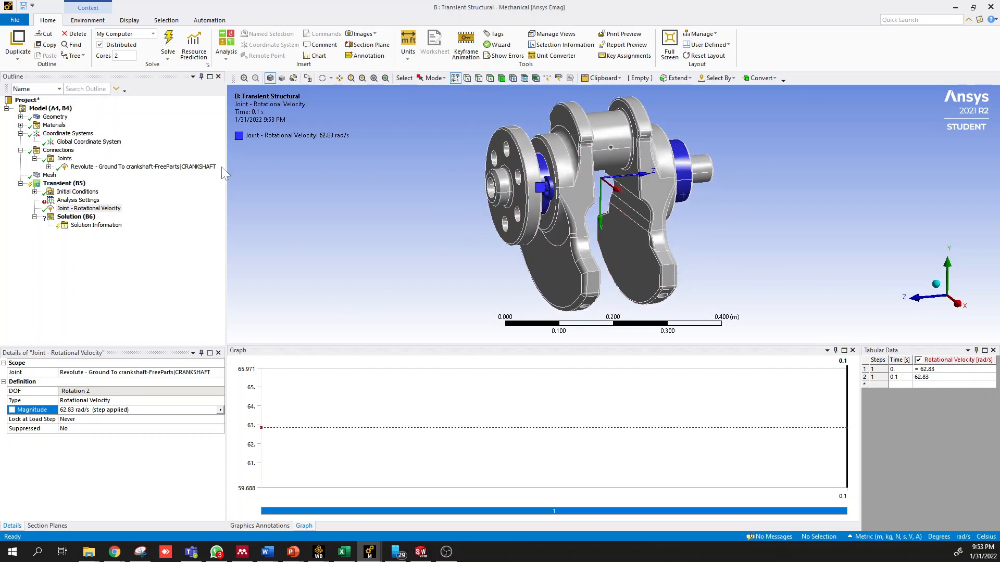
pyautogui.click(115, 167)
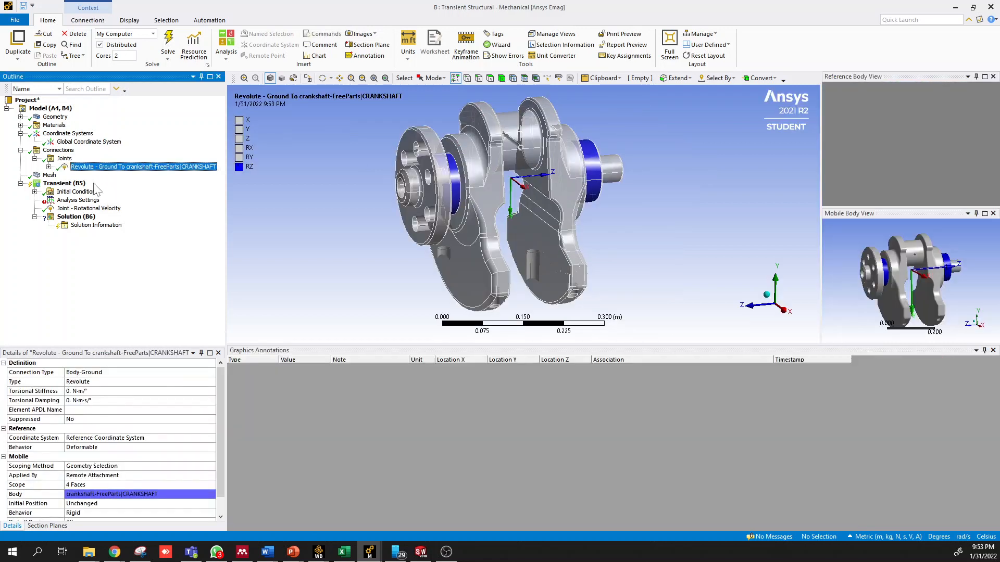
pyautogui.click(77, 209)
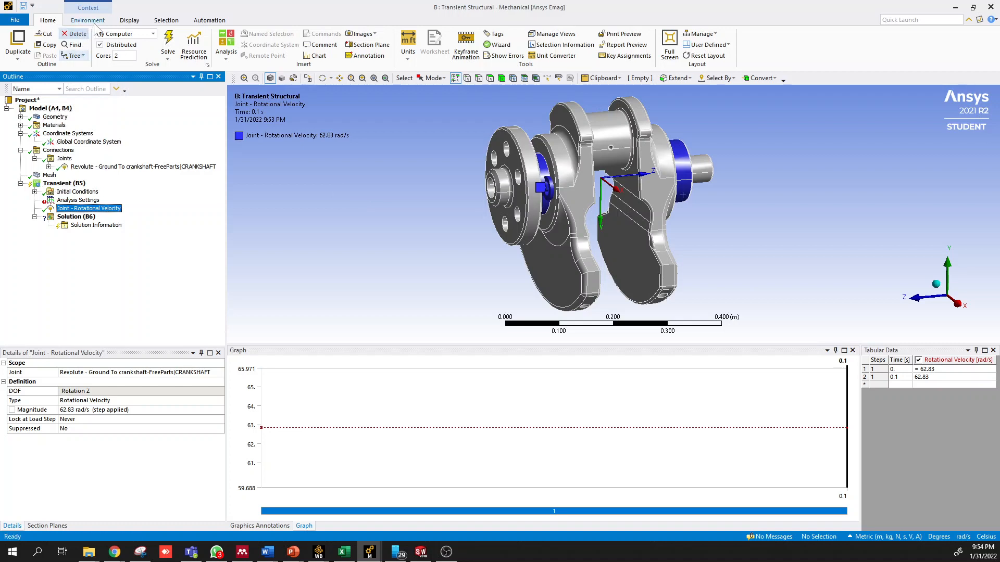
# Step: Insert a Force in the transient analysis and scope it to the two cylindrical faces of the crankpin
pyautogui.click(63, 185)
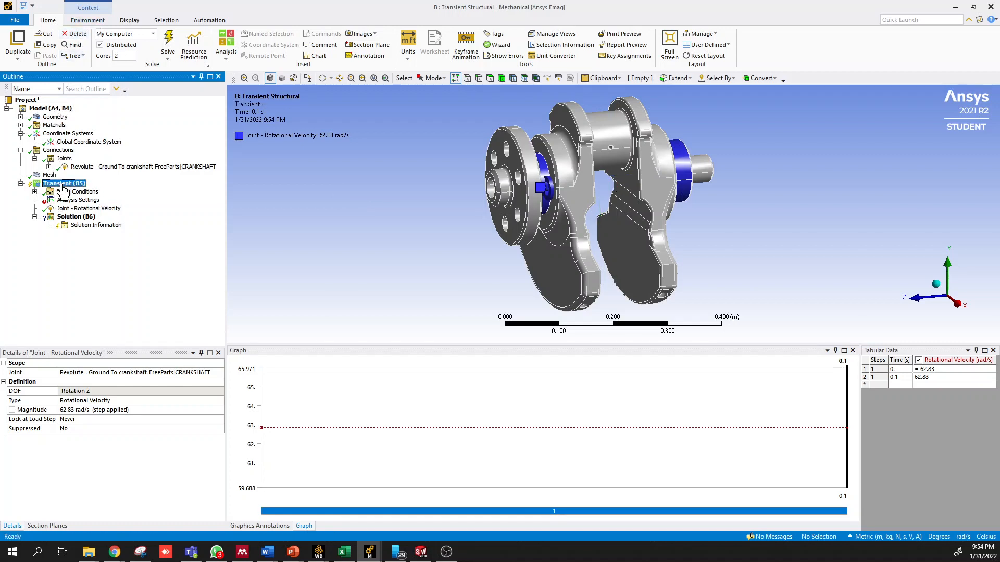
pyautogui.click(86, 21)
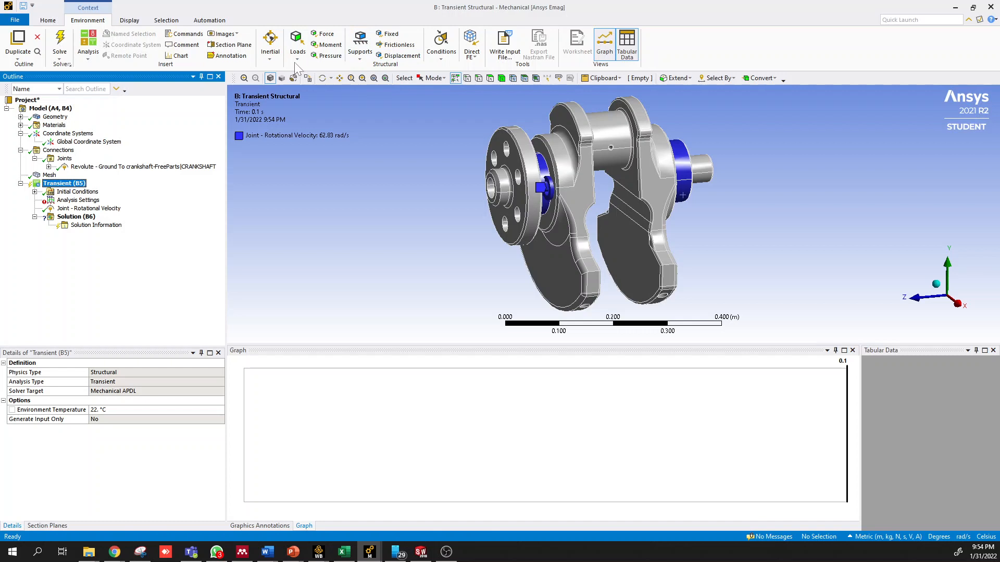
pyautogui.click(323, 34)
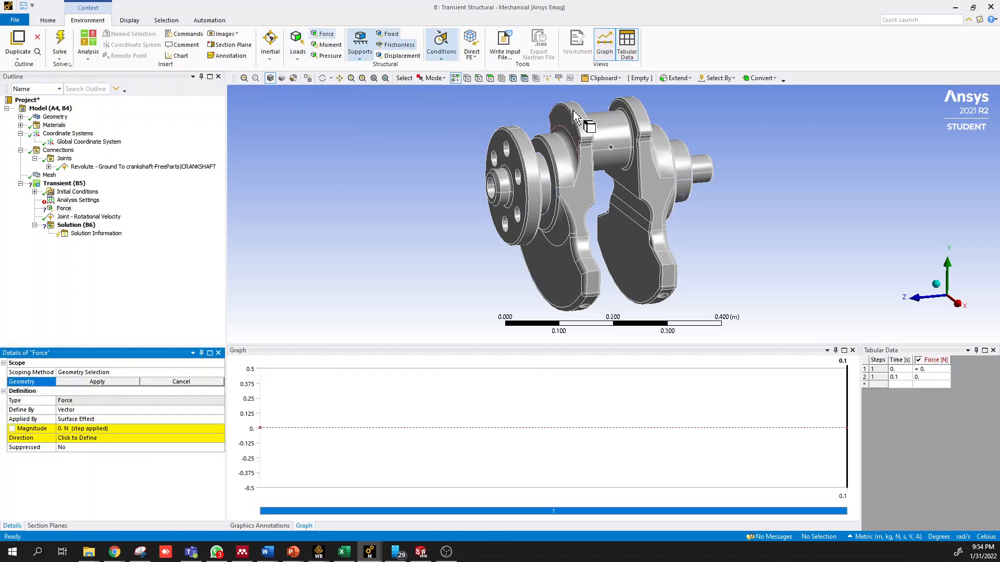
pyautogui.click(612, 140)
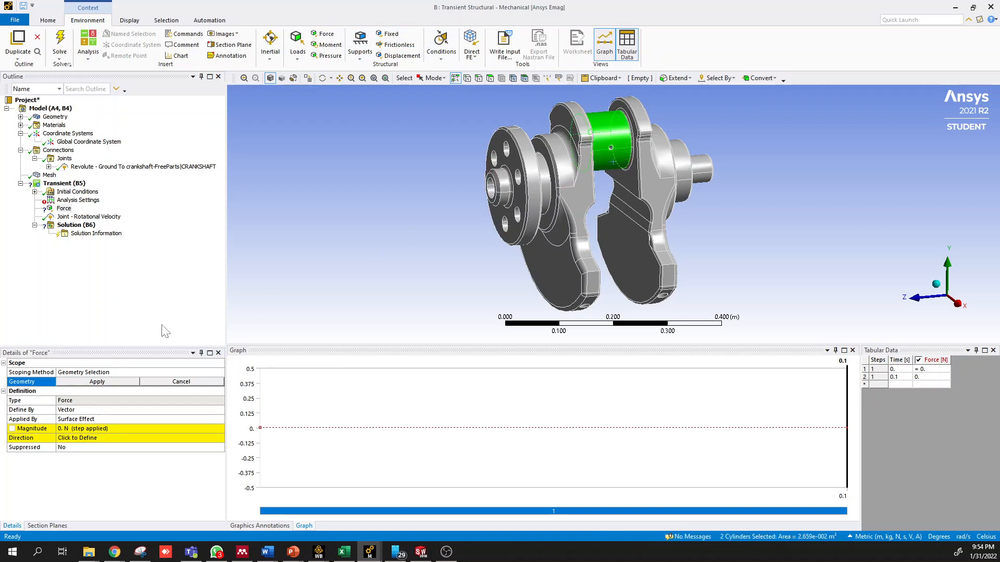
pyautogui.click(97, 382)
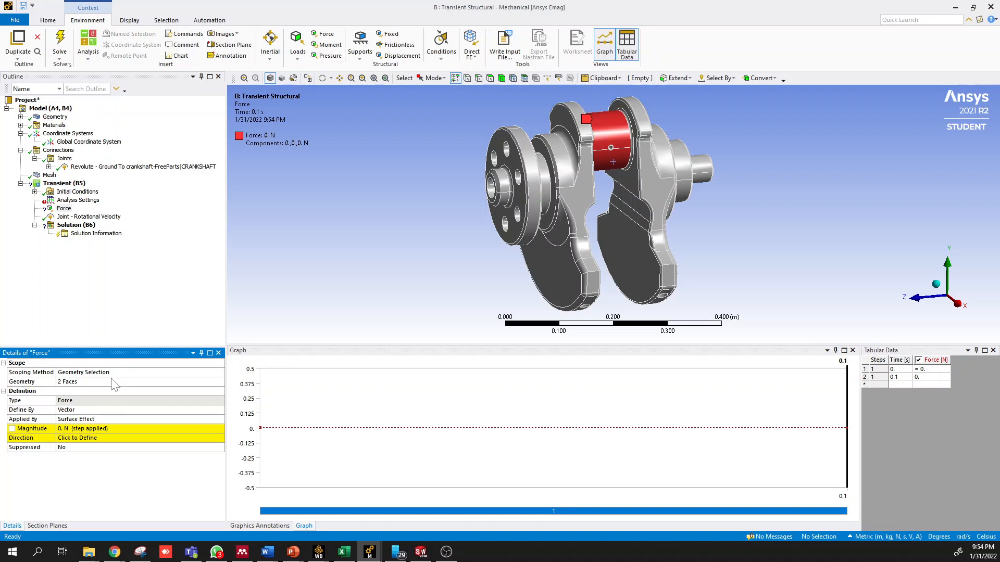
# Step: Define the crankpin force by Components instead of by vector
pyautogui.click(81, 410)
pyautogui.click(219, 410)
pyautogui.click(215, 426)
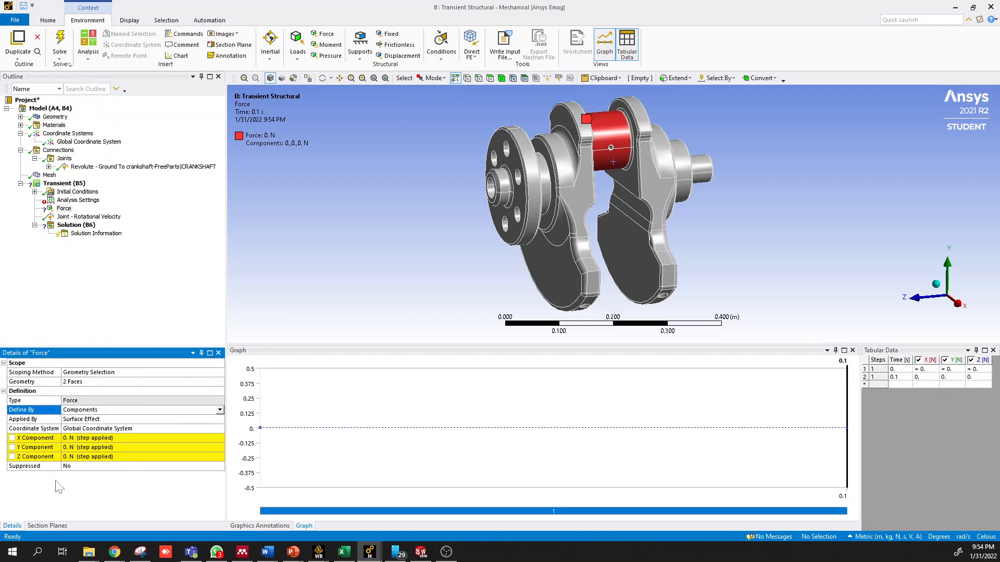
# Step: Check the force-versus-time chart in the Excel workbook, and open the force's Y component for editing with a wider tabular data area
pyautogui.moveTo(612, 197); pyautogui.dragTo(601, 227, button='middle')
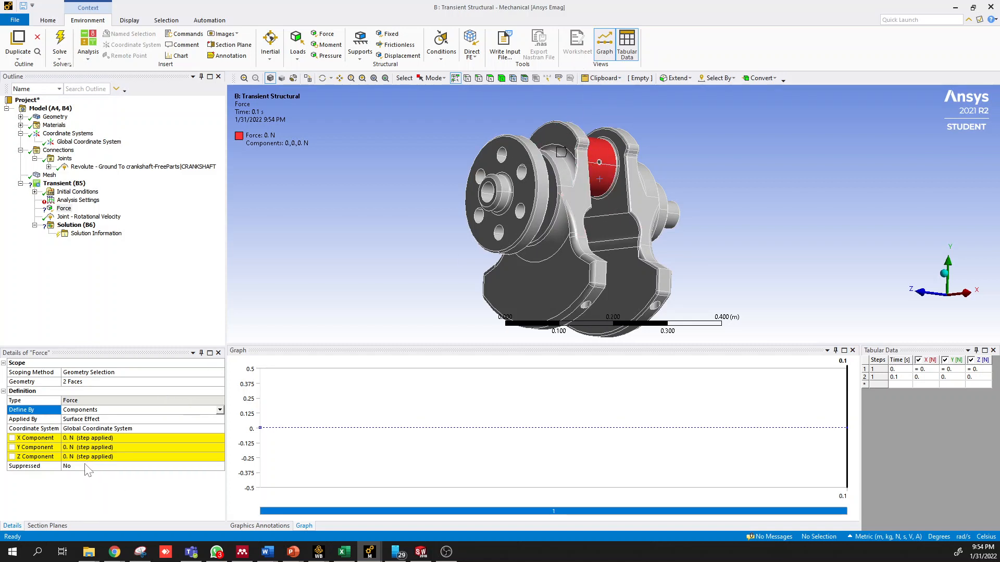
pyautogui.click(347, 554)
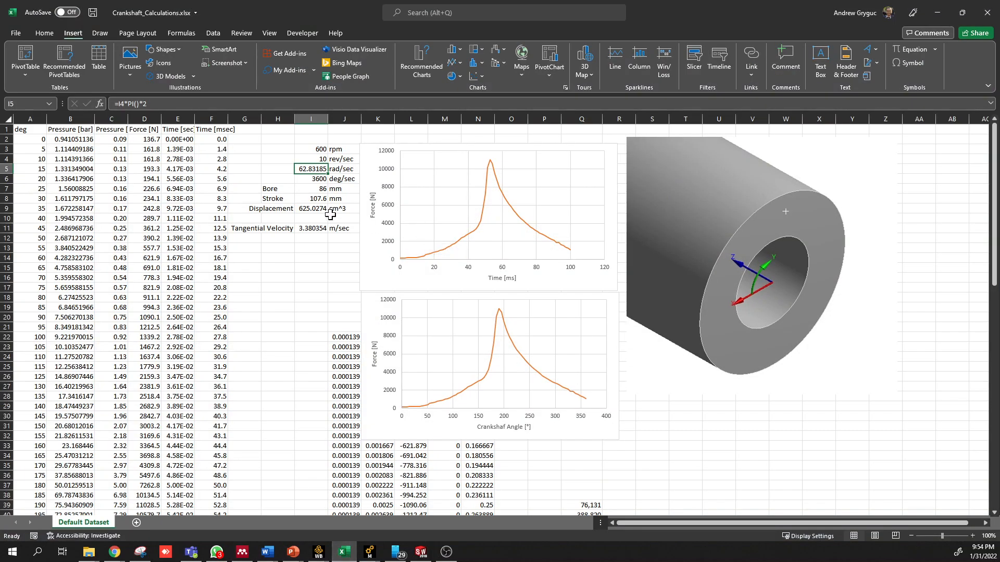
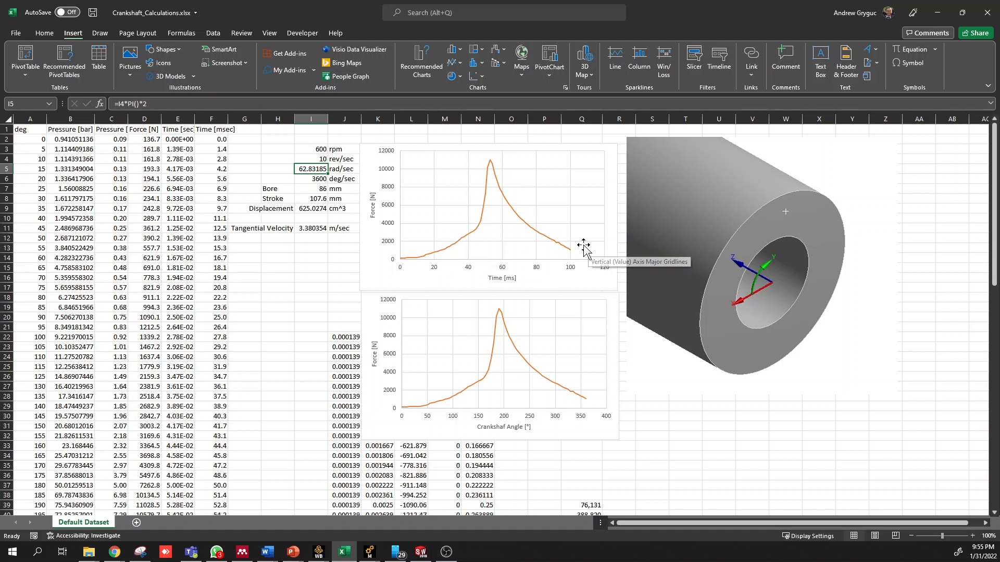
pyautogui.click(940, 11)
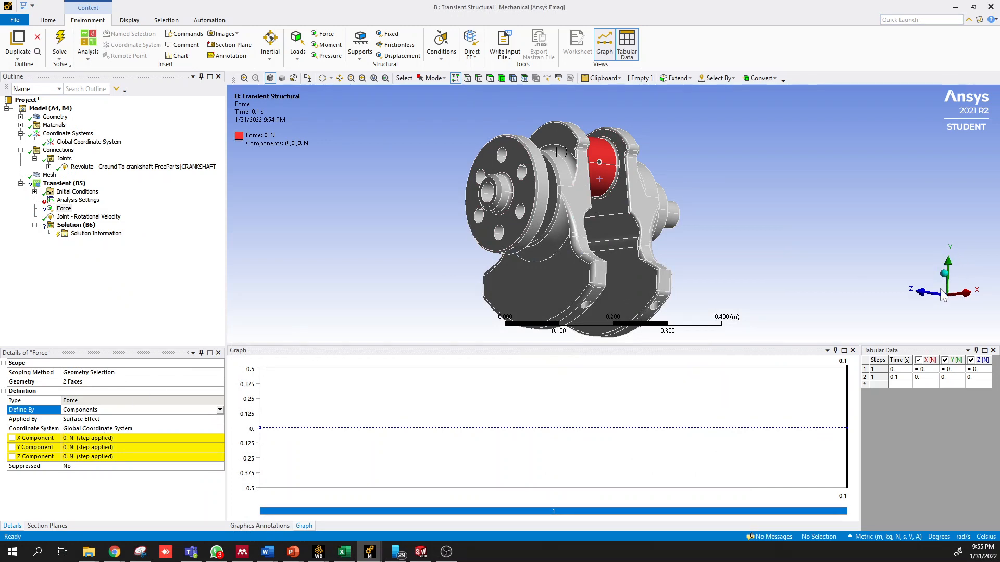
pyautogui.moveTo(880, 292); pyautogui.dragTo(881, 319, button='middle')
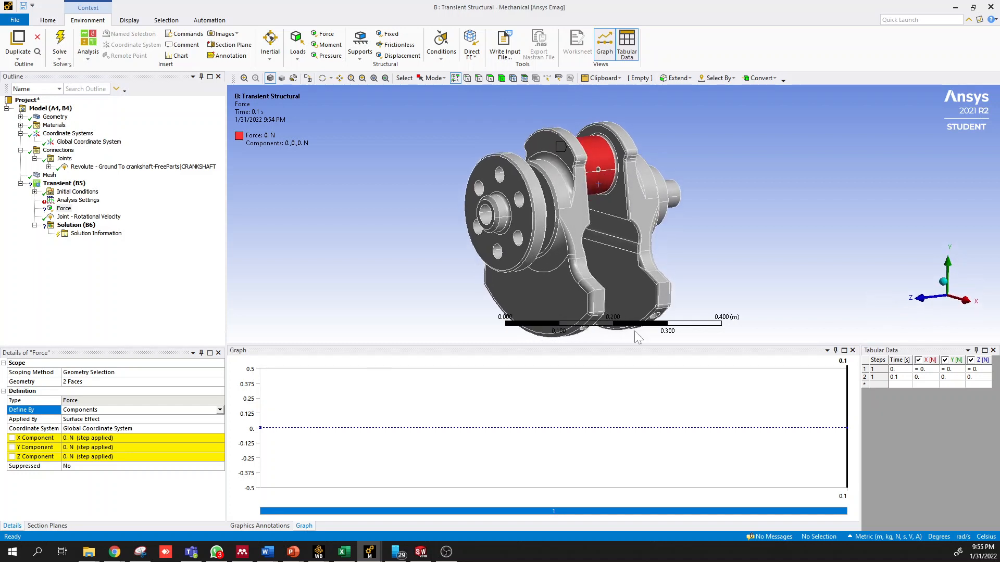
pyautogui.click(69, 447)
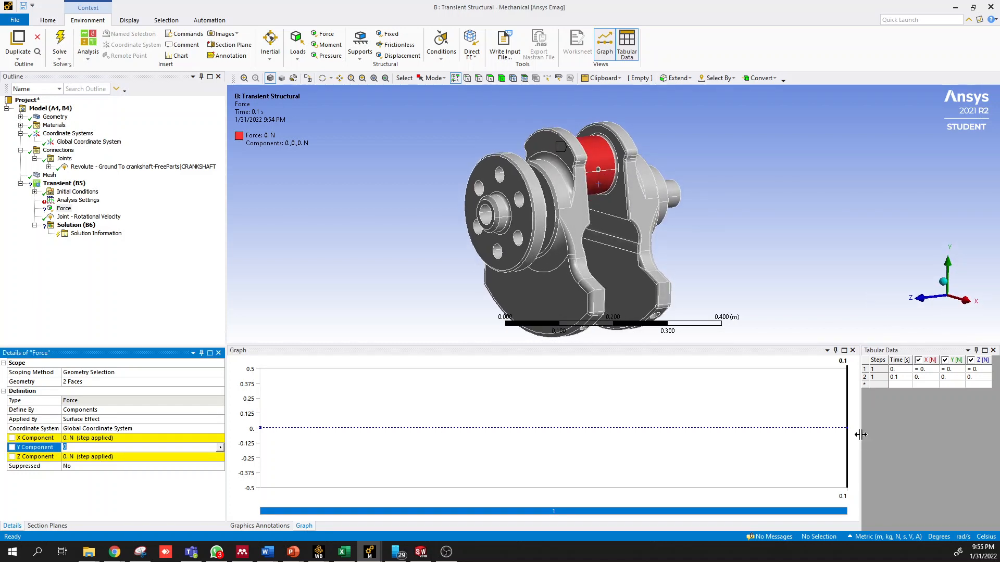
pyautogui.moveTo(860, 434); pyautogui.dragTo(671, 437)
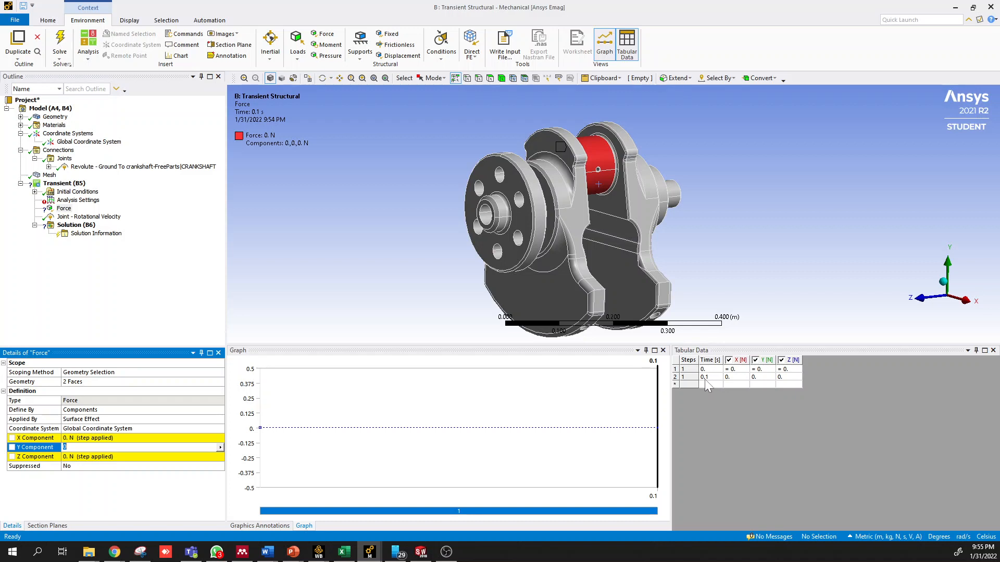
# Step: Switch to the Crankshaft_Calculations workbook in Excel and move the crankshaft angle chart clear of the time and force columns
pyautogui.click(353, 555)
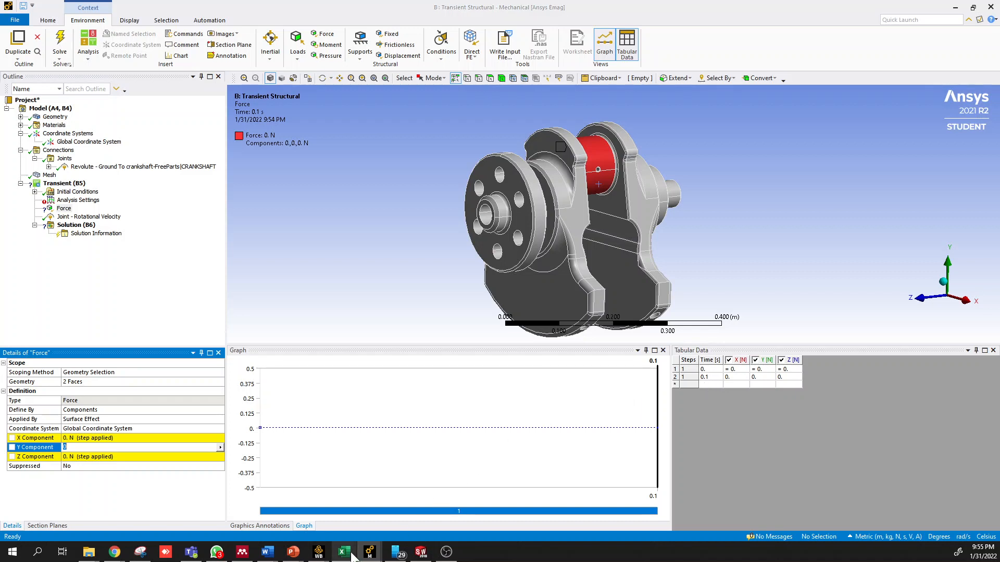
pyautogui.click(310, 387)
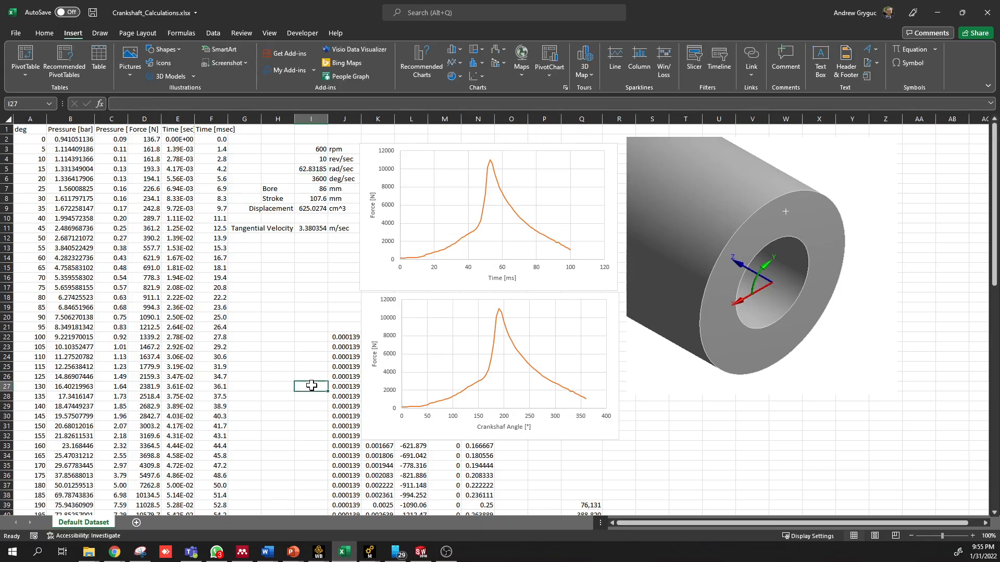
pyautogui.scroll(-4, 271, 359)
pyautogui.moveTo(379, 189); pyautogui.dragTo(516, 200)
pyautogui.moveTo(380, 210); pyautogui.dragTo(388, 490)
pyautogui.hotkey('ctrl', 'c')
pyautogui.scroll(9, 356, 458)
pyautogui.scroll(4, 356, 457)
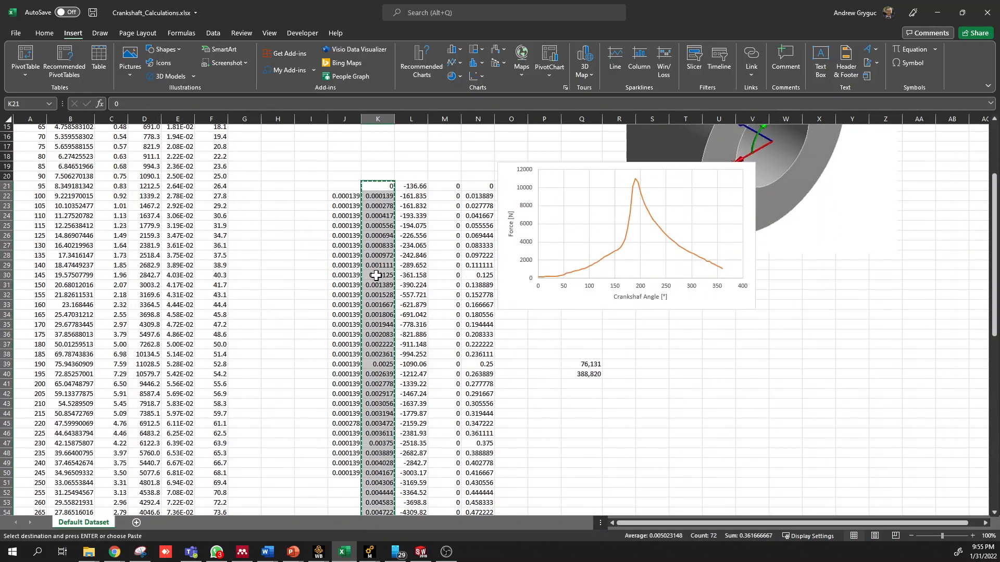
pyautogui.scroll(-7, 369, 320)
pyautogui.scroll(-9, 368, 320)
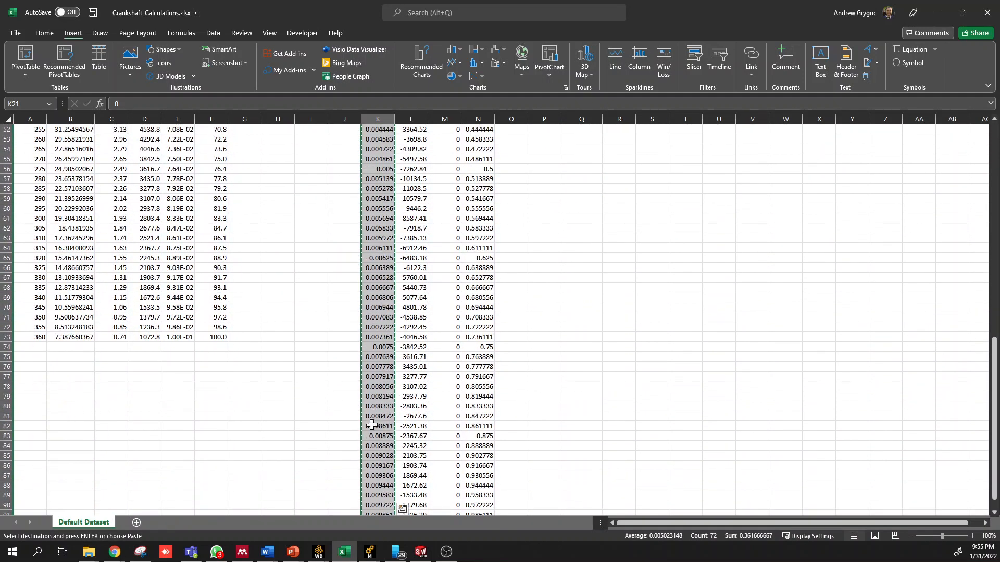
pyautogui.scroll(20, 384, 416)
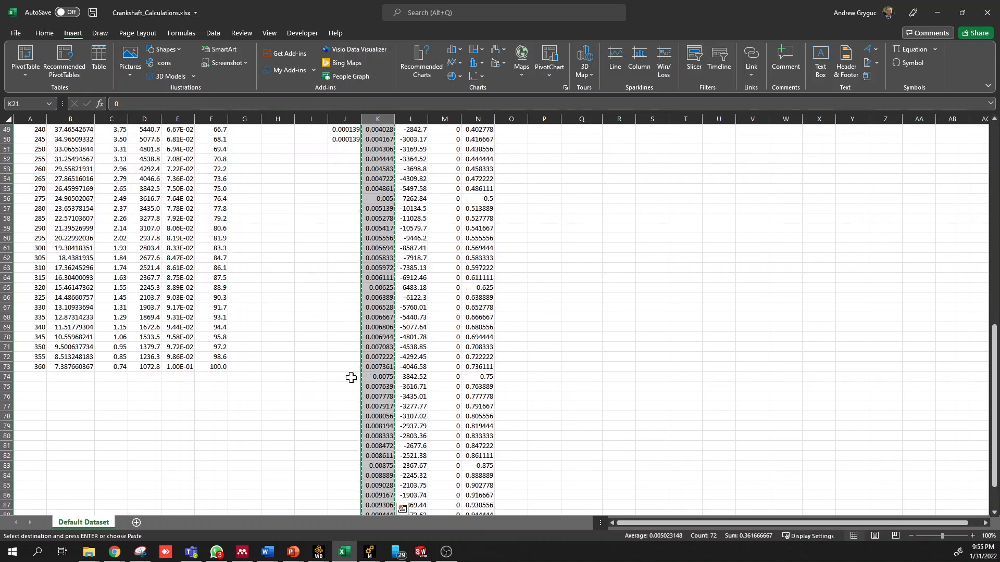
pyautogui.press('Escape')
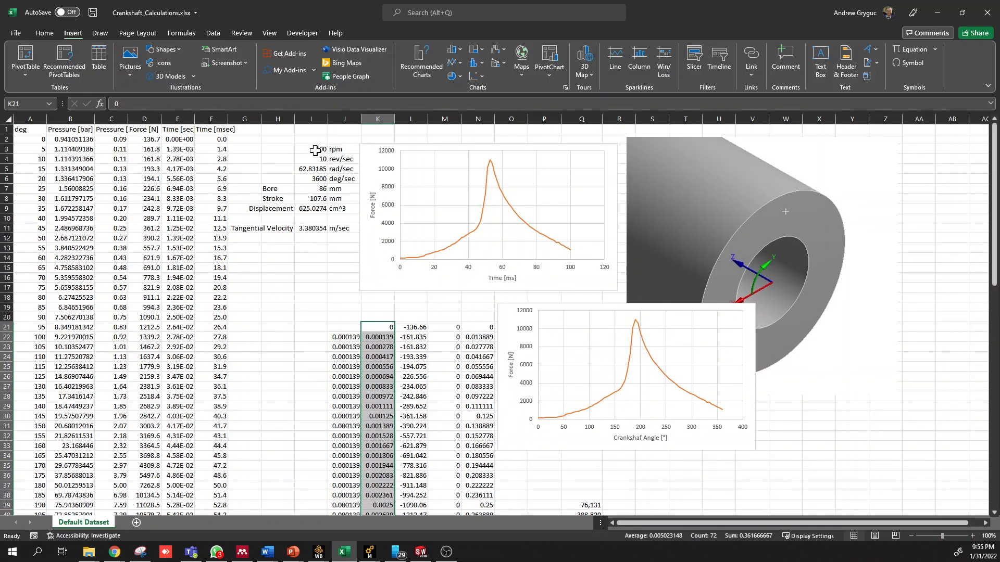
# Step: Set the engine speed in cell I3 to 6000 rpm and review the recalculated time columns
pyautogui.click(315, 150)
pyautogui.write('6')
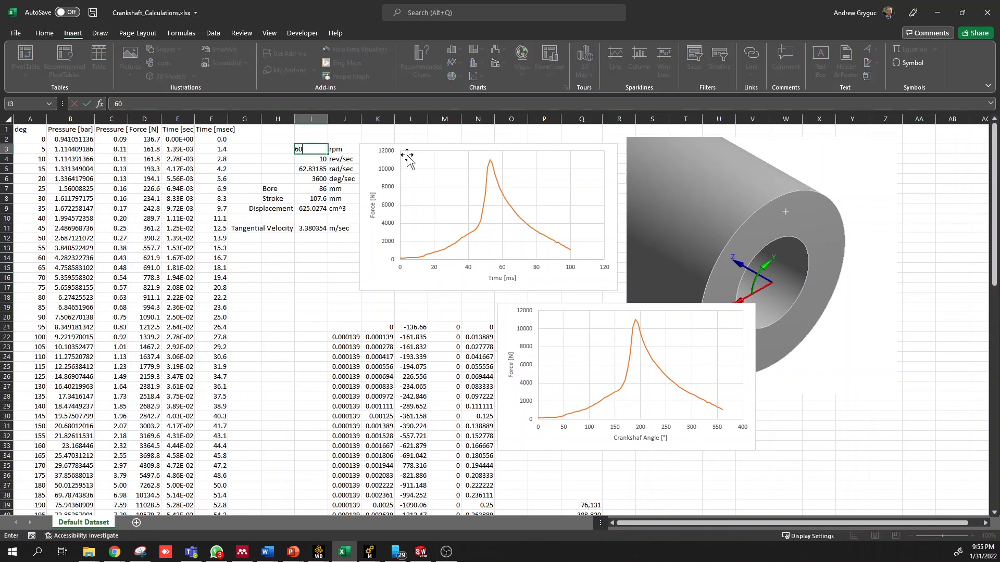
pyautogui.press('Return')
pyautogui.scroll(-20, 391, 364)
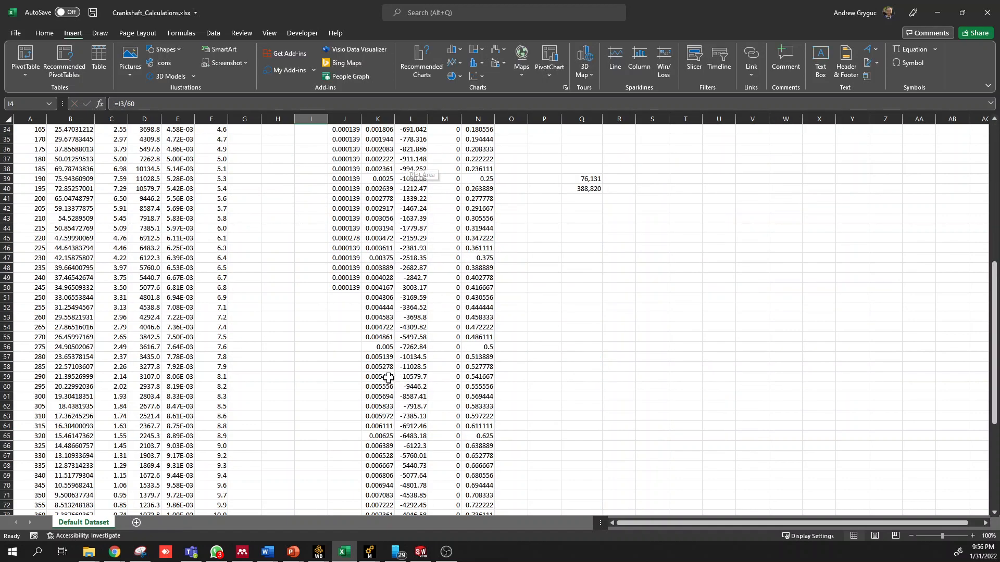
pyautogui.scroll(12, 391, 373)
pyautogui.scroll(1, 504, 273)
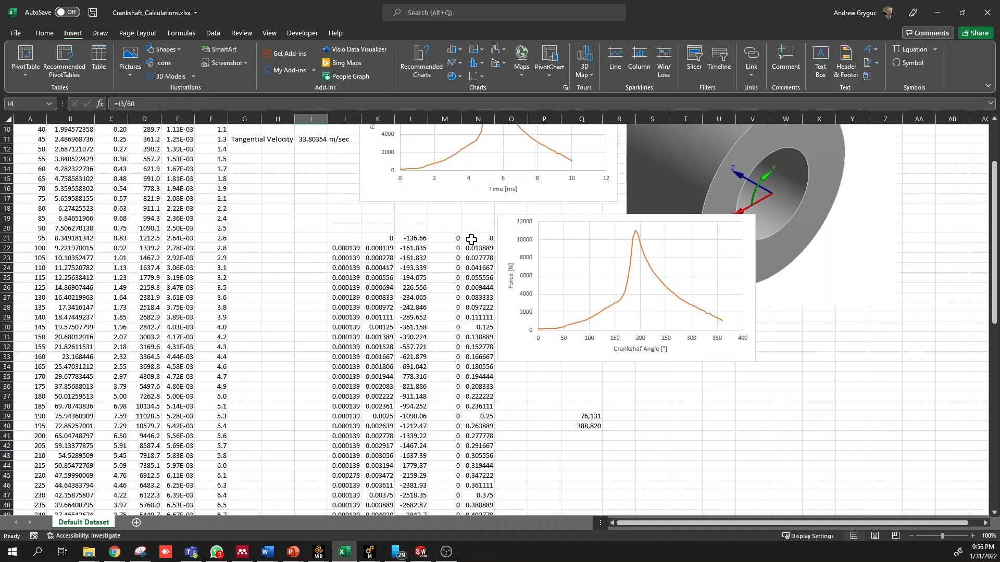
# Step: Enter the formula =K21/10 in cell N21 and fill it down to row 92
pyautogui.moveTo(388, 243); pyautogui.dragTo(383, 292)
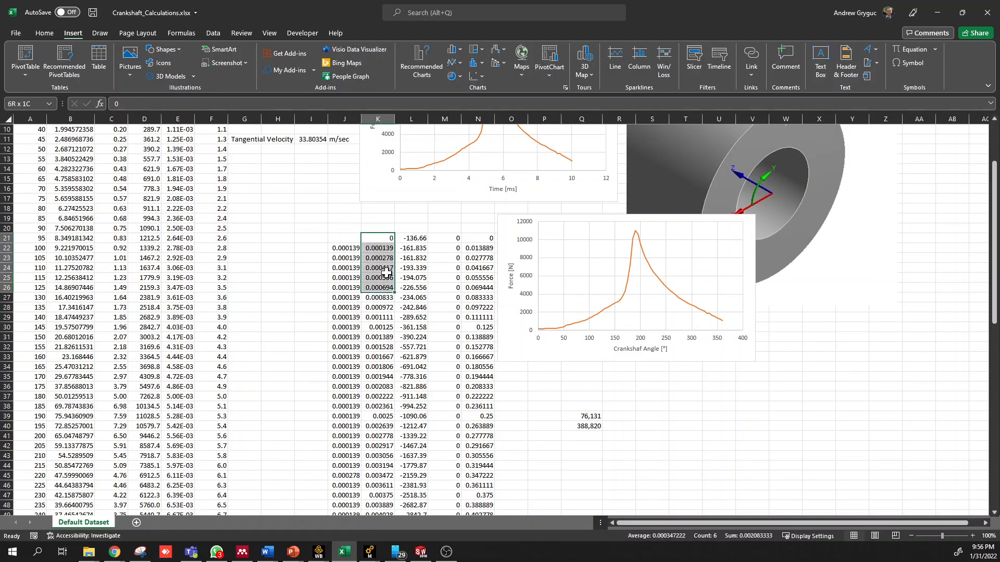
pyautogui.click(494, 239)
pyautogui.write('=')
pyautogui.click(386, 238)
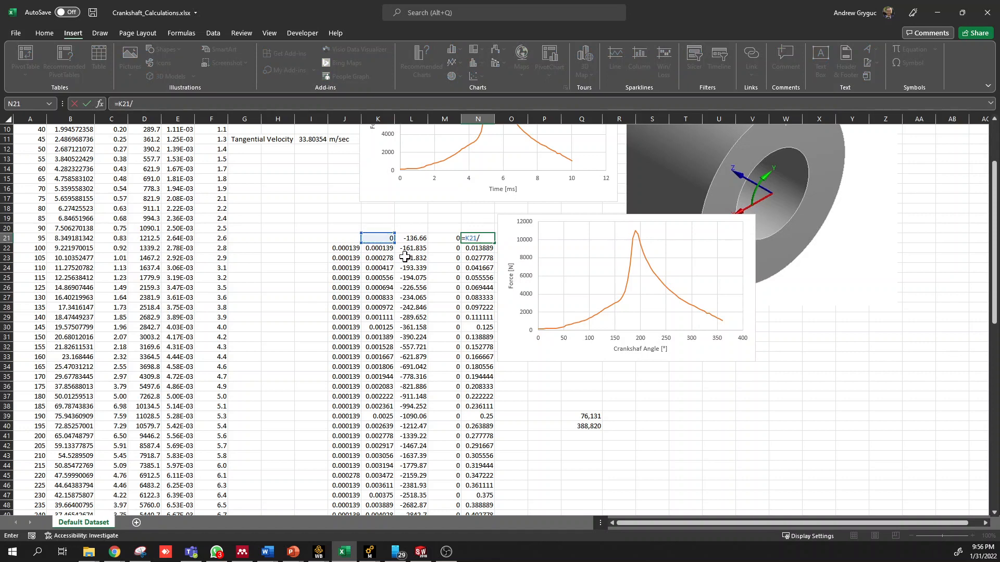
pyautogui.press('BackSpace')
pyautogui.press('Return')
pyautogui.click(476, 237)
pyautogui.write('=')
pyautogui.click(387, 239)
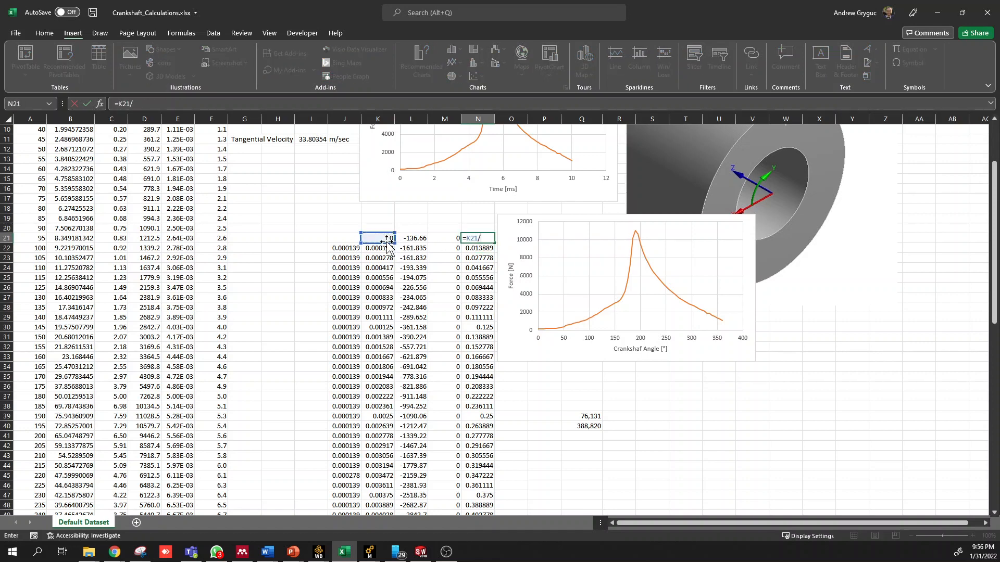
pyautogui.write('/10')
pyautogui.press('Return')
pyautogui.click(482, 239)
pyautogui.doubleClick(495, 243)
pyautogui.scroll(-15, 496, 243)
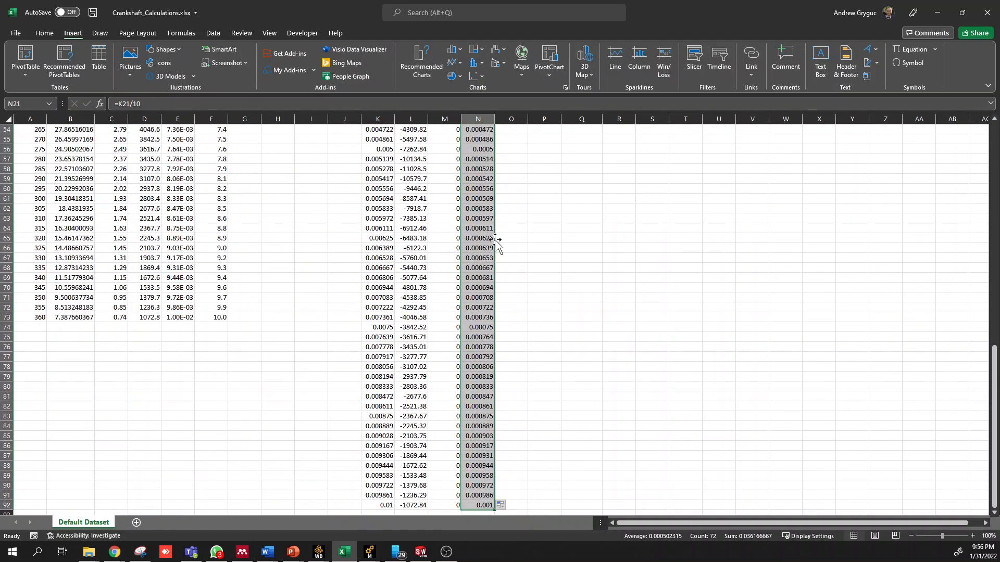
pyautogui.scroll(17, 495, 250)
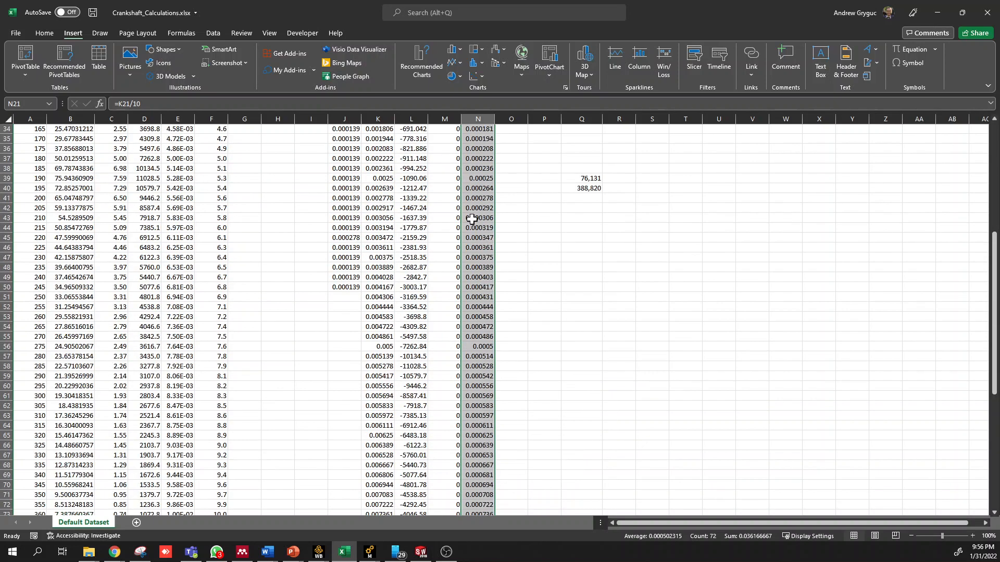
# Step: Change the formula in cell N21 to =K21*10 and fill it down the column
pyautogui.click(481, 306)
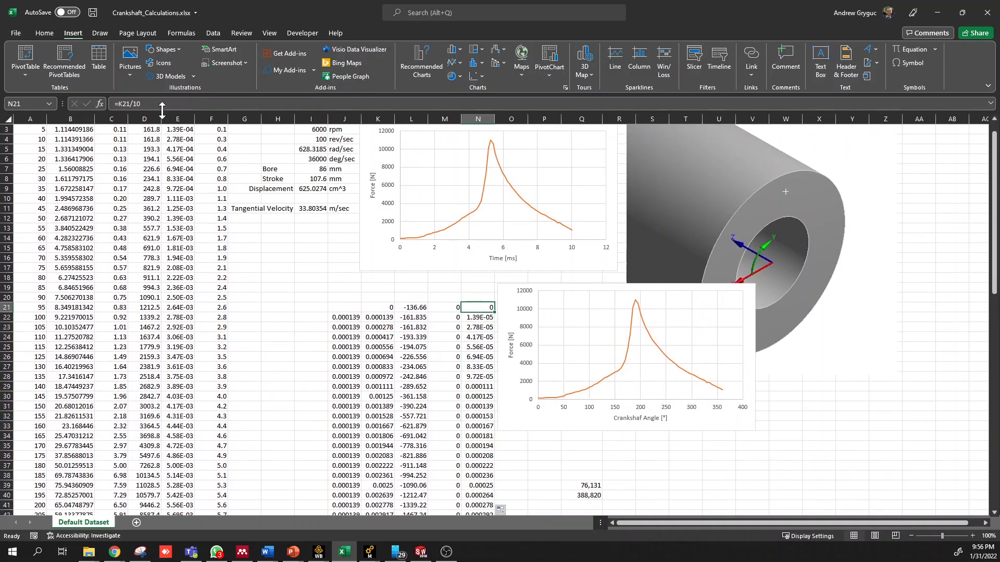
pyautogui.press('Down')
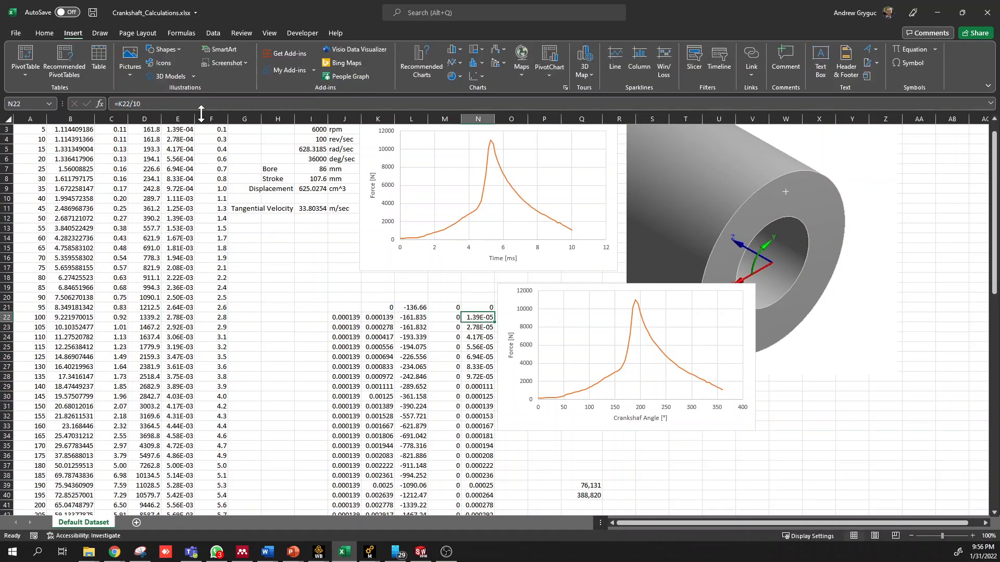
pyautogui.click(486, 308)
pyautogui.doubleClick(493, 313)
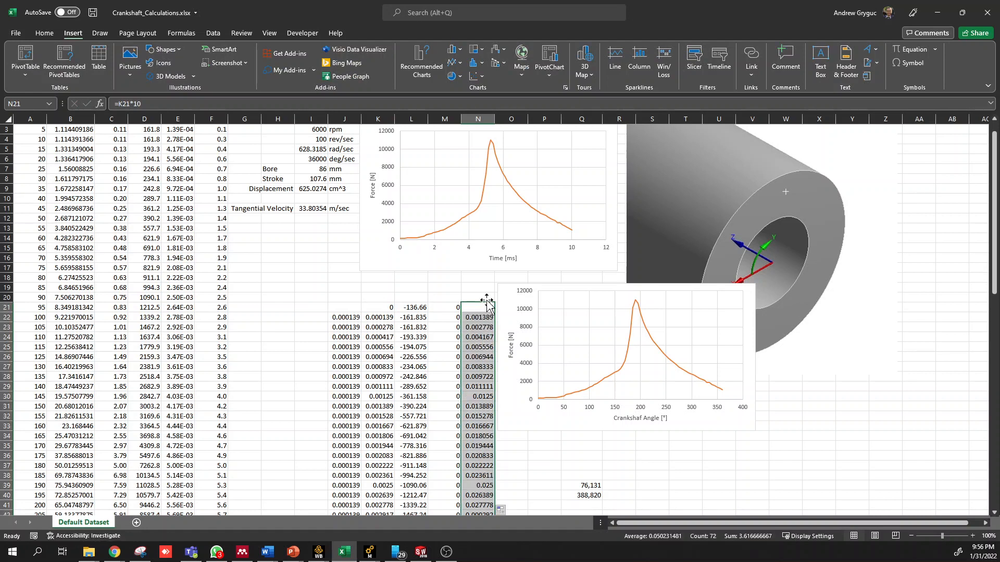
# Step: Copy the scaled times from column N and paste them as values from cell H21 down
pyautogui.hotkey('ctrl', 'c')
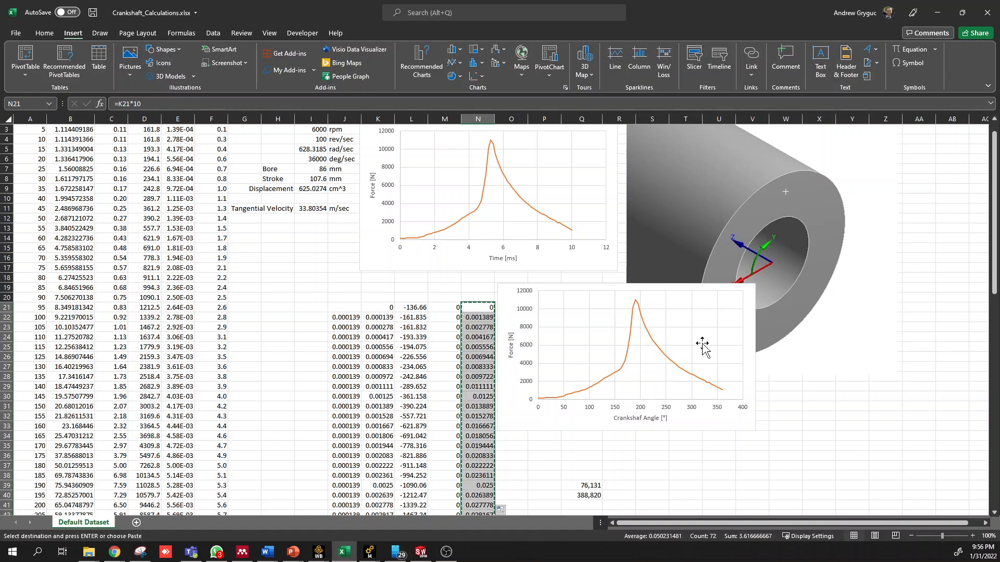
pyautogui.click(284, 308)
pyautogui.rightClick(285, 310)
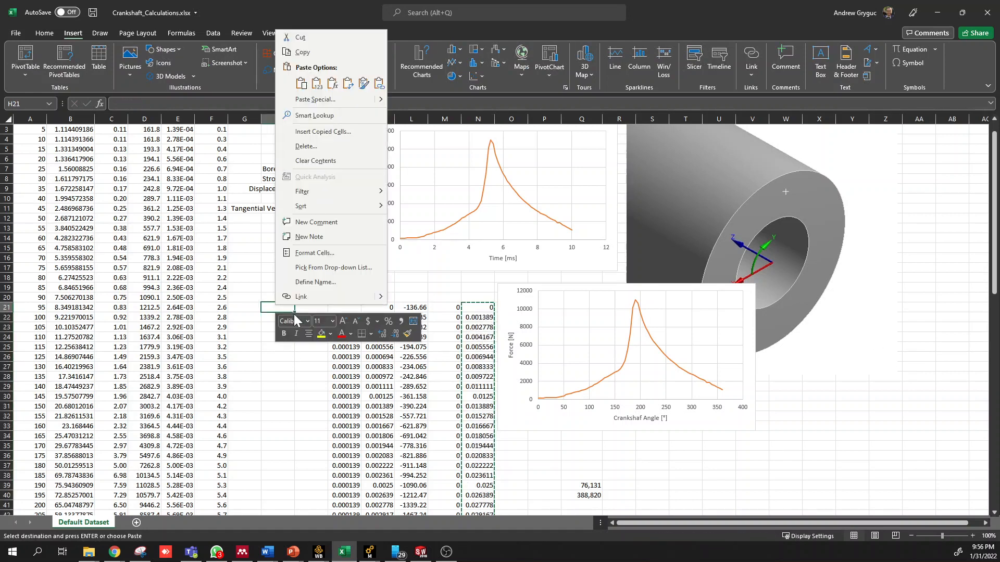
pyautogui.click(315, 100)
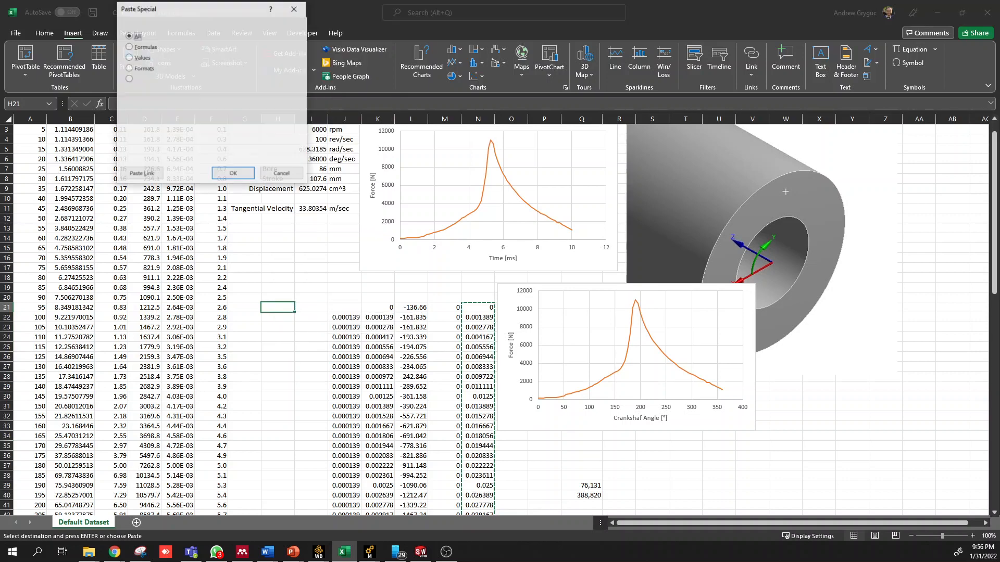
pyautogui.click(129, 57)
pyautogui.press('Return')
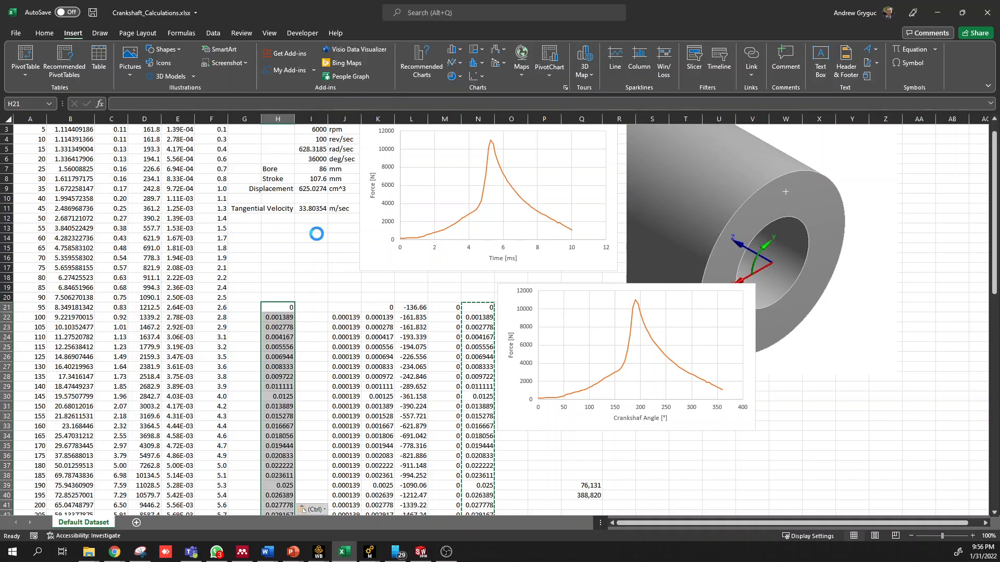
# Step: Switch to Ansys Mechanical and paste the copied times into the Time column of the force's tabular data, starting at the second row
pyautogui.click(936, 11)
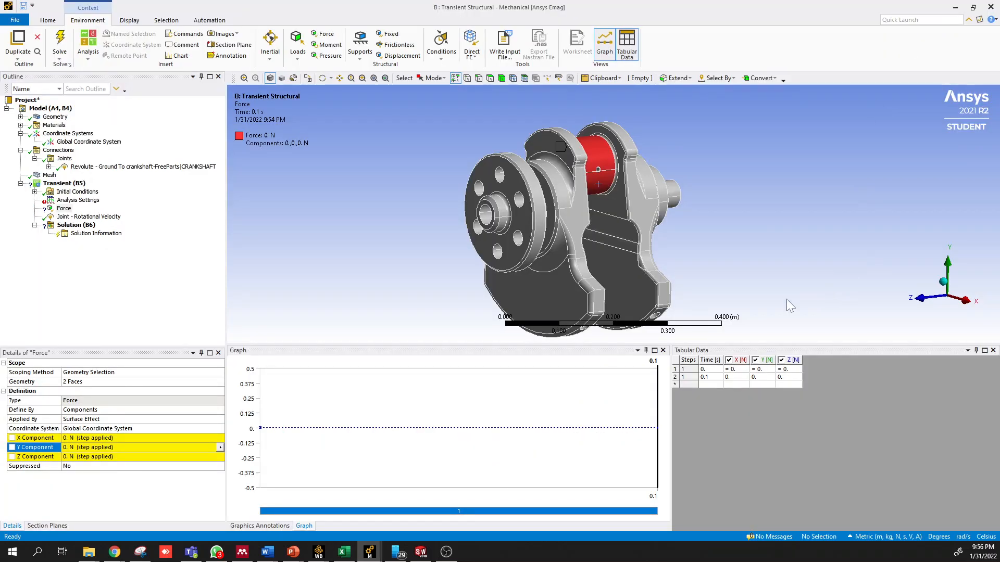
pyautogui.click(712, 378)
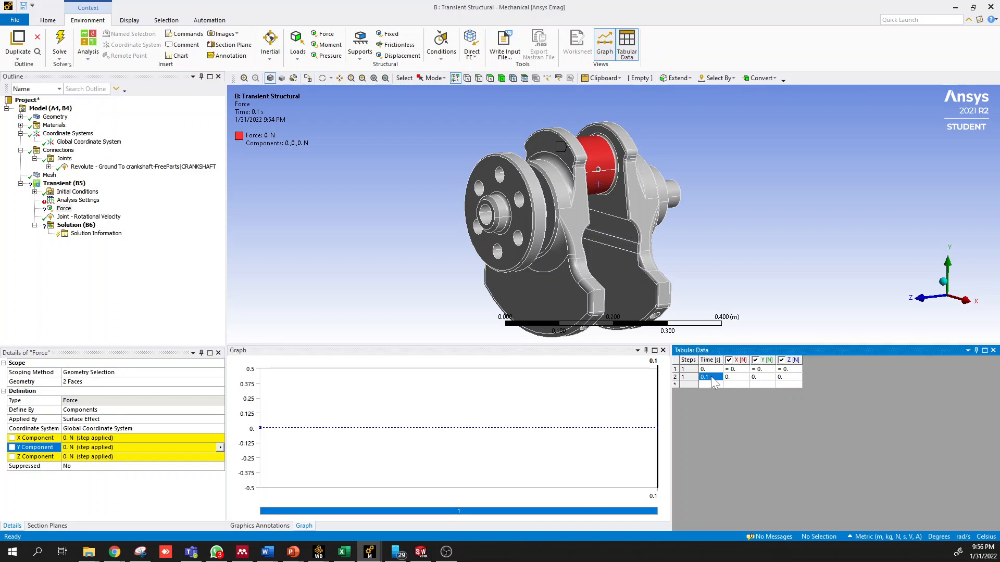
pyautogui.rightClick(713, 383)
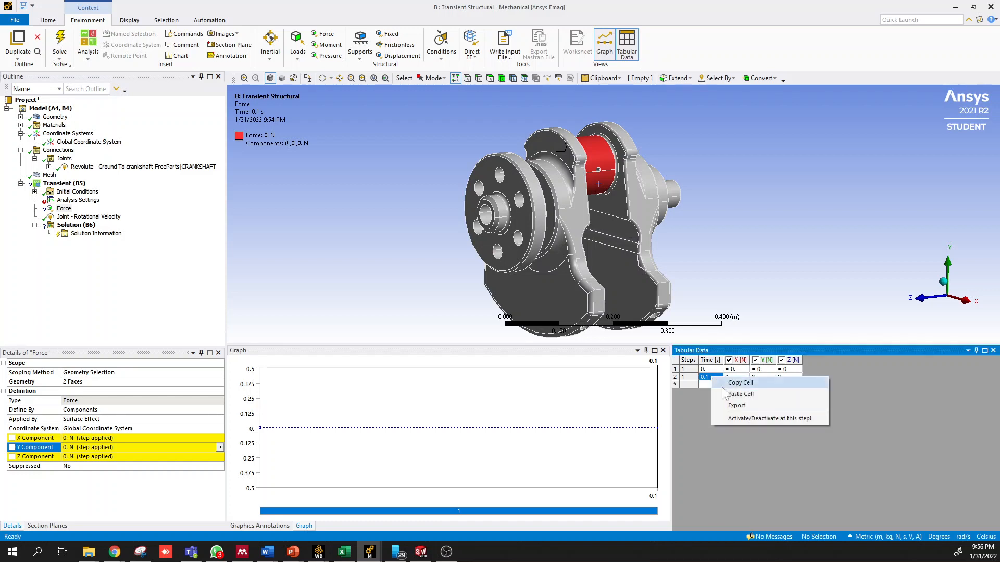
pyautogui.click(740, 394)
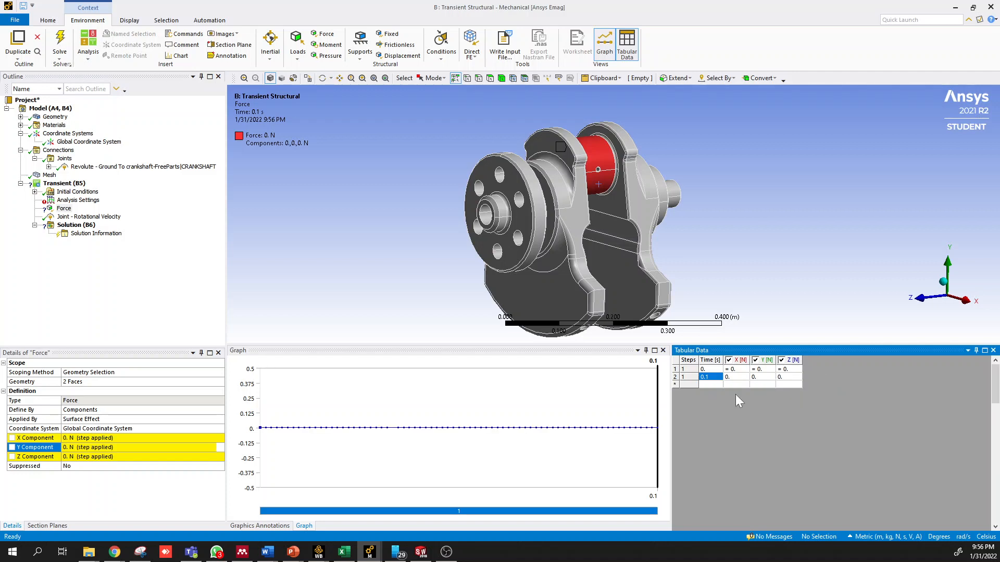
pyautogui.scroll(-18, 736, 395)
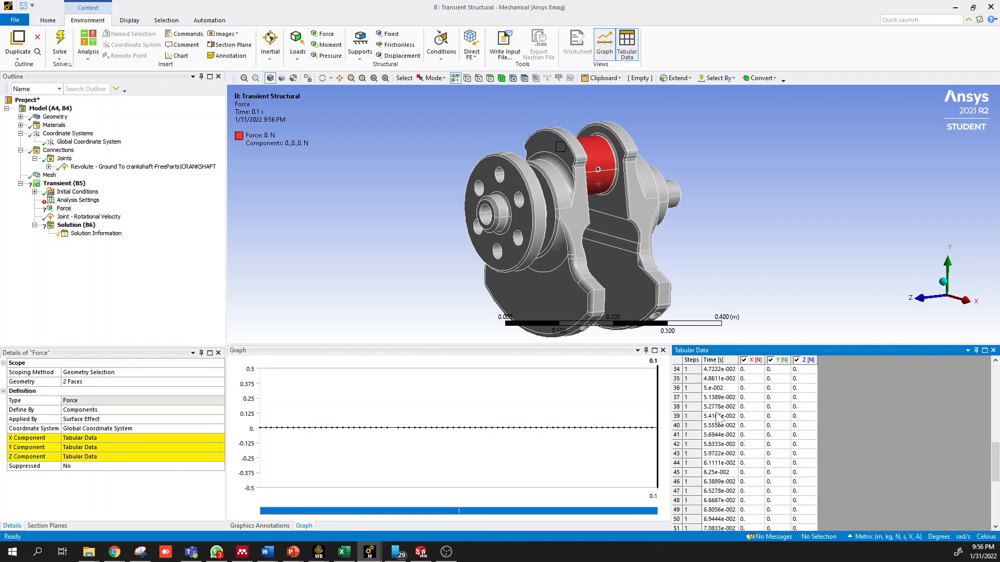
pyautogui.scroll(18, 724, 448)
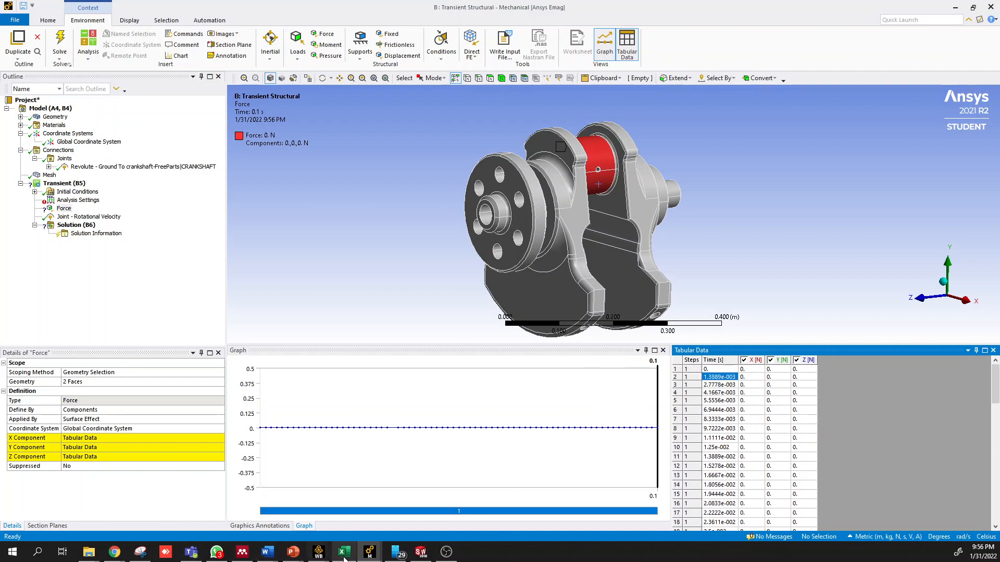
# Step: Switch to the Crankshaft_Calculations workbook in Excel and copy the negative force values in column L from L21 down
pyautogui.moveTo(344, 556)
pyautogui.click(327, 525)
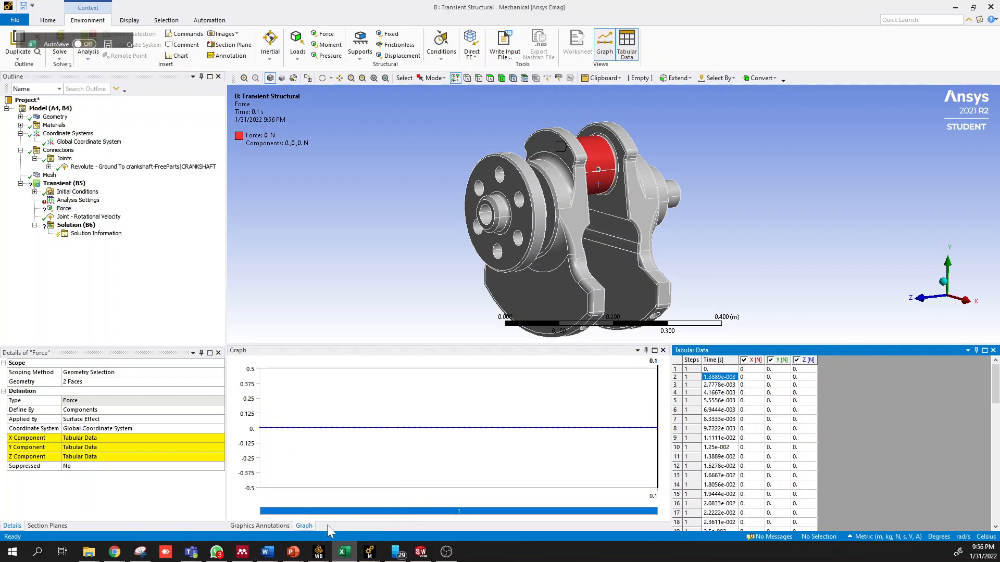
pyautogui.moveTo(414, 308); pyautogui.dragTo(416, 433)
pyautogui.hotkey('ctrl', 'c')
pyautogui.scroll(20, 416, 416)
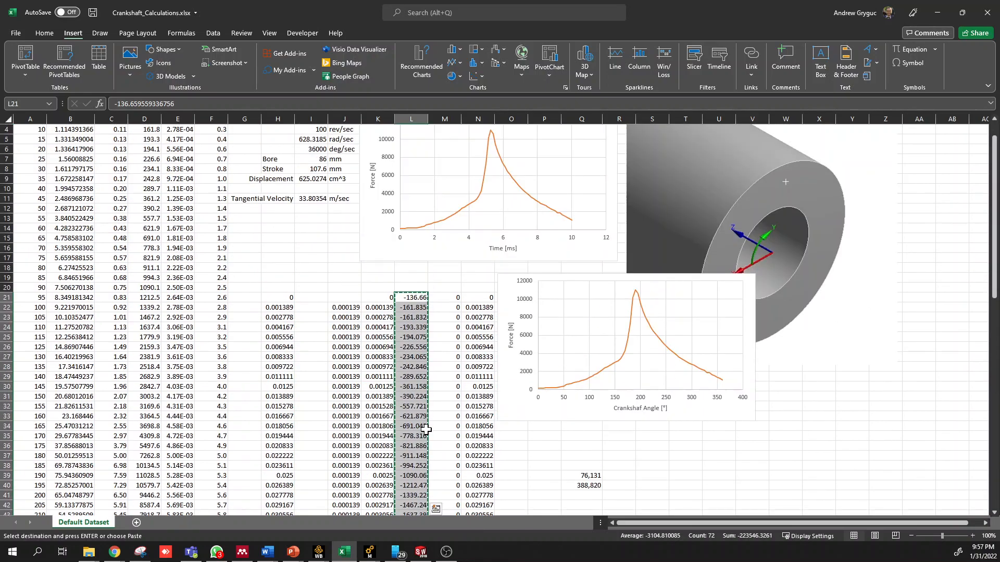
pyautogui.click(486, 195)
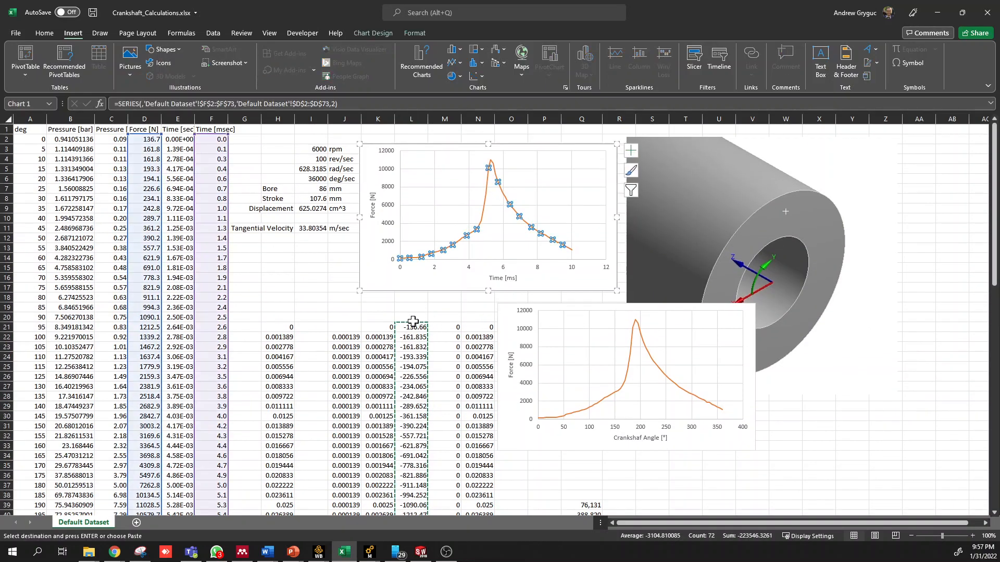
pyautogui.moveTo(413, 327); pyautogui.dragTo(400, 379)
# Step: Return to Ansys Mechanical and paste the copied force values into the Y column of the tabular data, starting at the first row
pyautogui.click(939, 15)
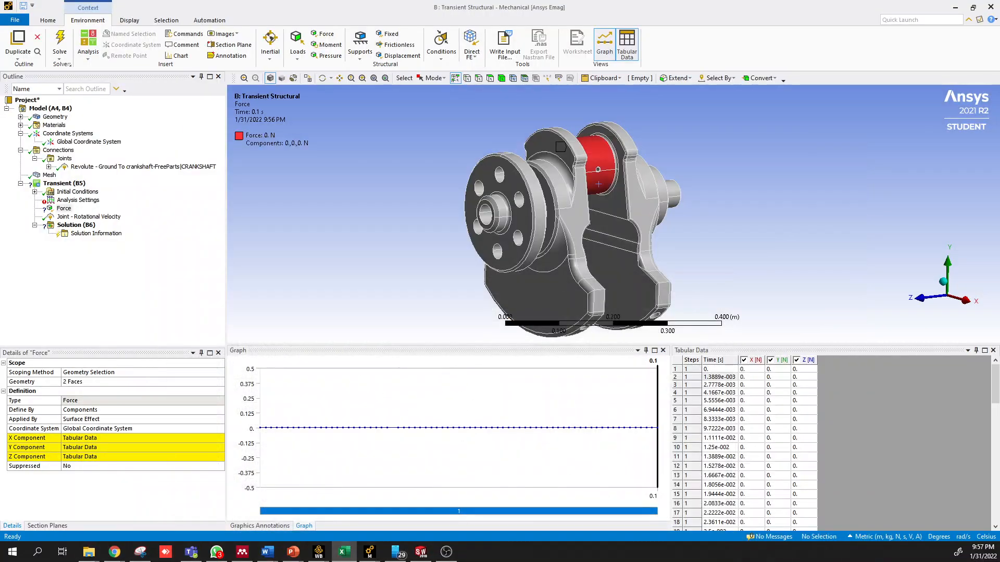
pyautogui.click(778, 370)
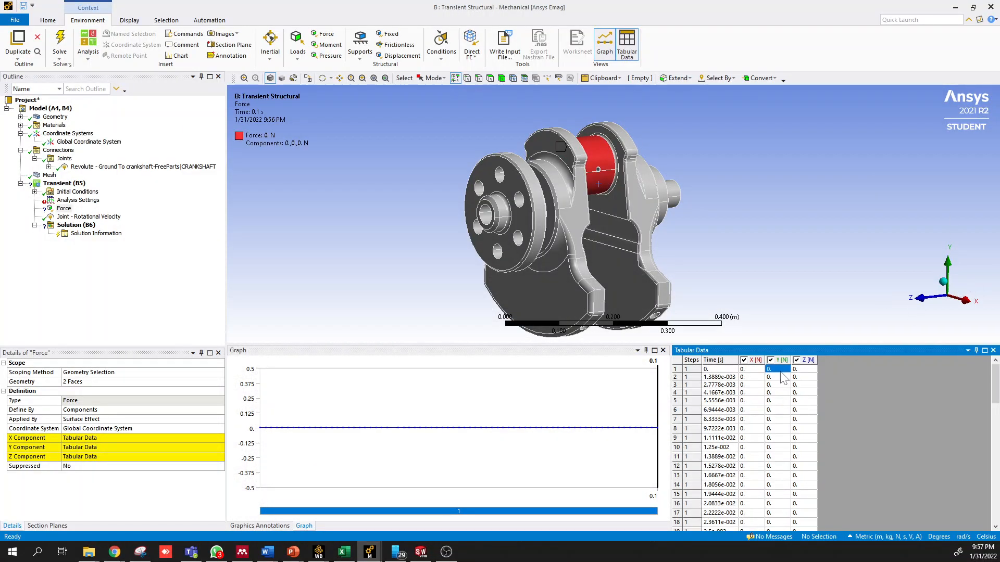
pyautogui.rightClick(782, 373)
pyautogui.click(829, 391)
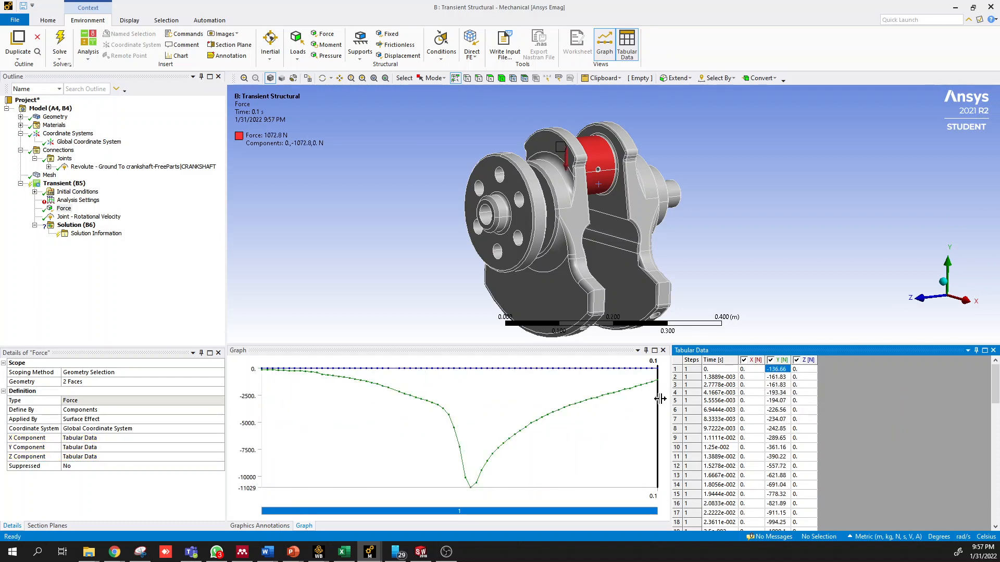
# Step: Examine the force's direction on the crankpin, including at the peak of the force graph
pyautogui.moveTo(570, 260); pyautogui.dragTo(622, 213, button='middle')
pyautogui.moveTo(516, 251); pyautogui.dragTo(547, 266, button='middle')
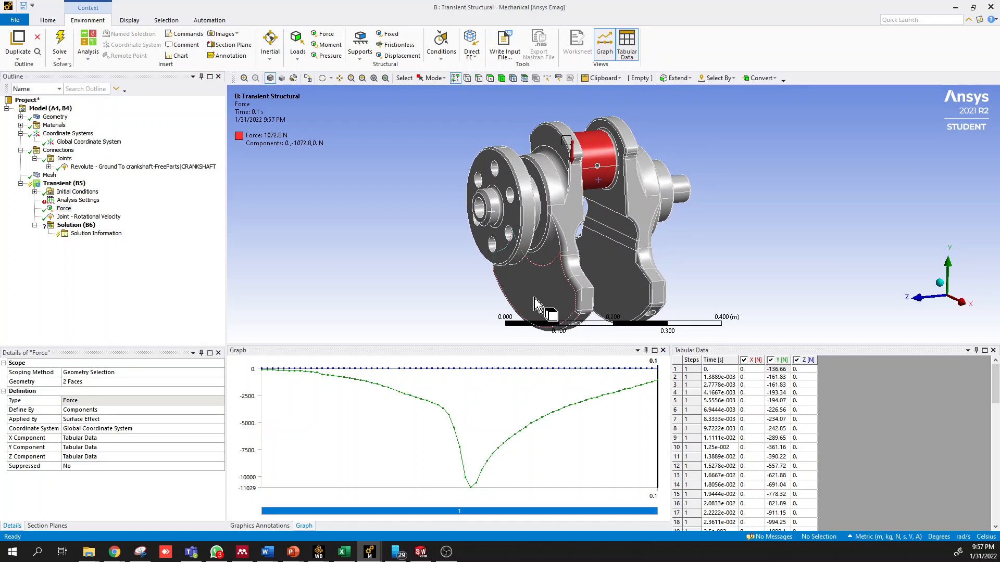
pyautogui.moveTo(581, 222); pyautogui.dragTo(625, 219, button='middle')
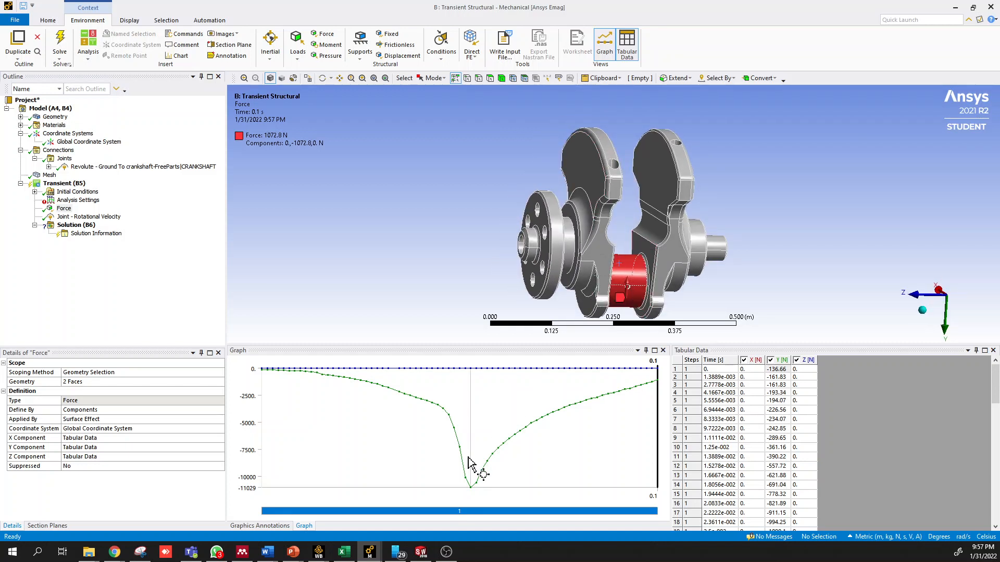
pyautogui.click(471, 488)
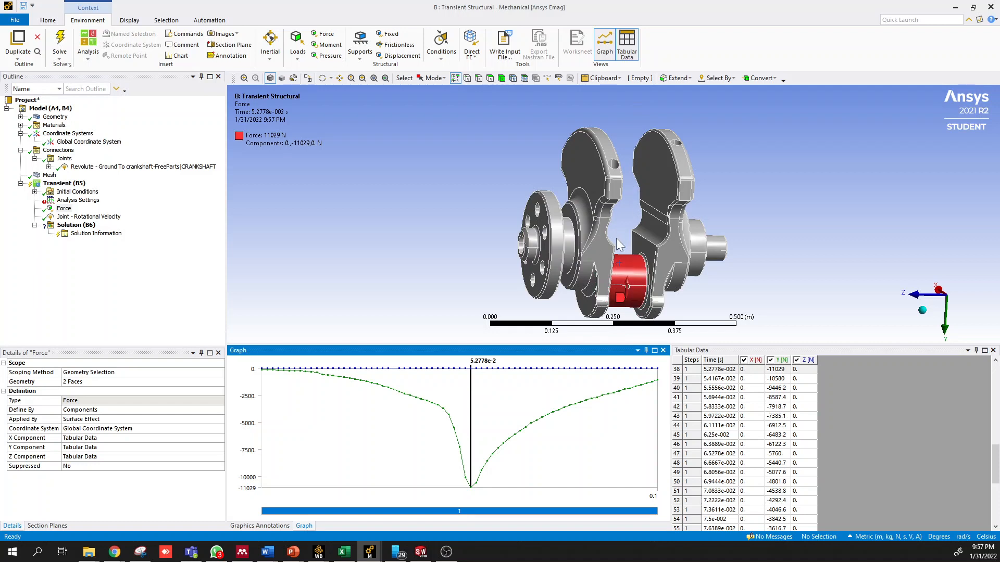
pyautogui.moveTo(615, 241); pyautogui.dragTo(538, 276, button='middle')
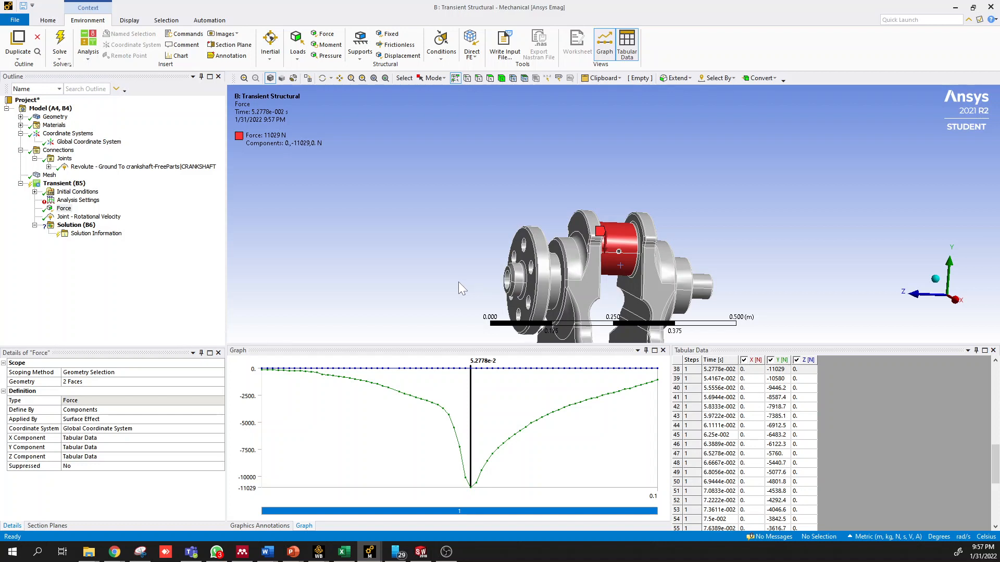
# Step: Open the Analysis Settings and set Large Deflection to On in the Solver Controls
pyautogui.click(78, 200)
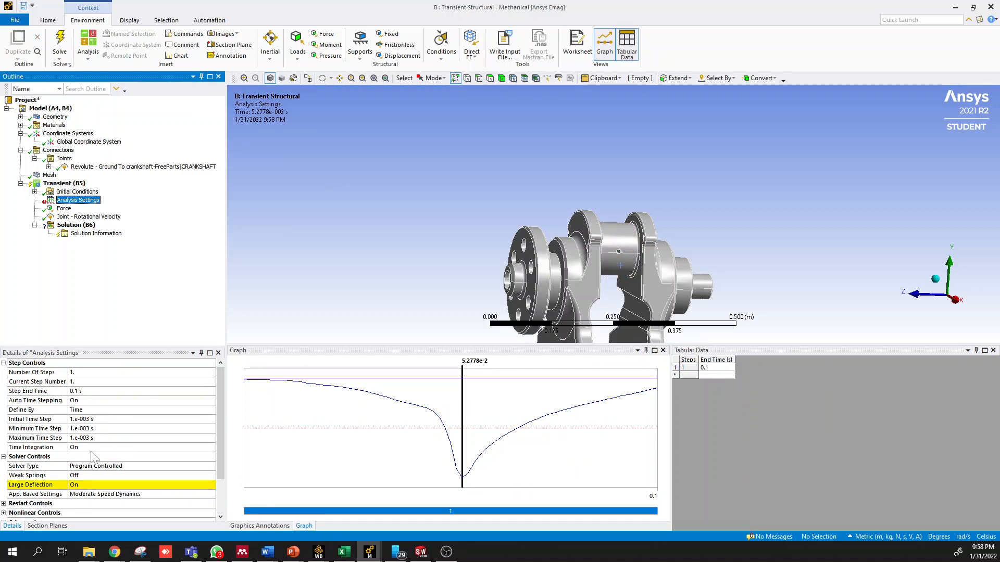
pyautogui.scroll(-2, 90, 475)
pyautogui.click(101, 439)
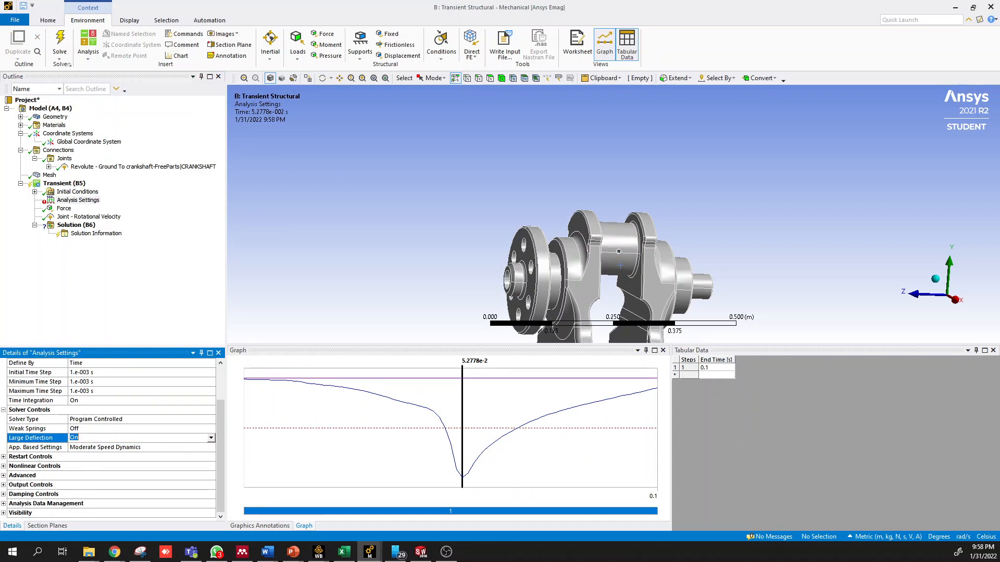
pyautogui.click(212, 440)
pyautogui.click(179, 462)
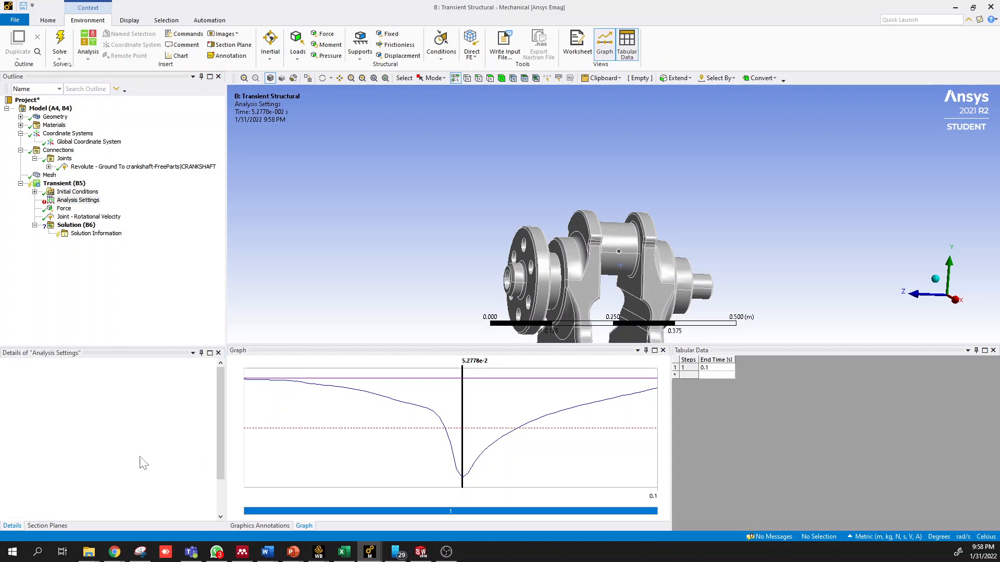
pyautogui.press('Up')
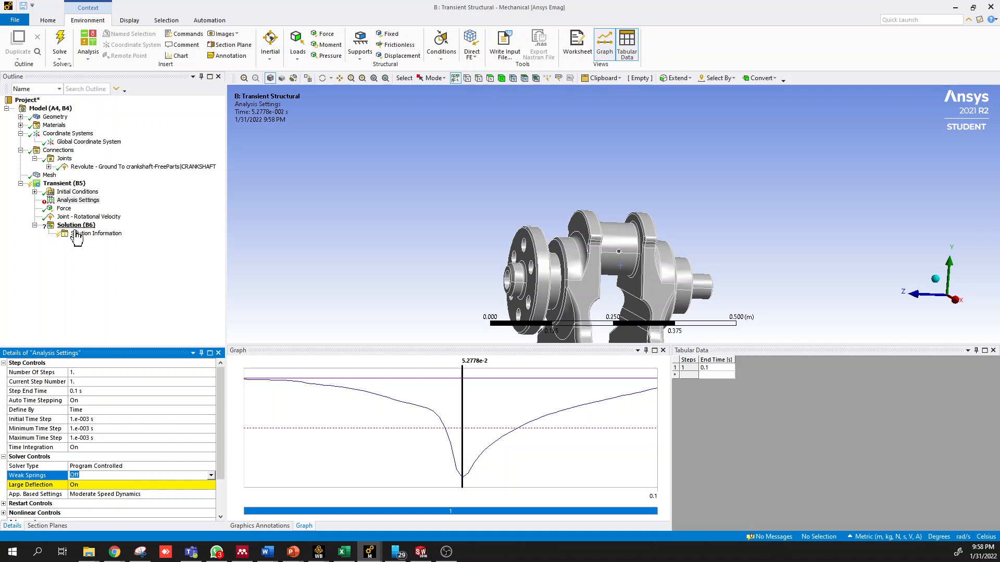
# Step: Examine the crankshaft's orientation and its applied loads in the Transient environment, and review the available support types
pyautogui.moveTo(563, 207); pyautogui.dragTo(581, 225, button='middle')
pyautogui.keyDown('ctrl'); pyautogui.moveTo(649, 218); pyautogui.dragTo(585, 136, button='middle'); pyautogui.keyUp('ctrl')
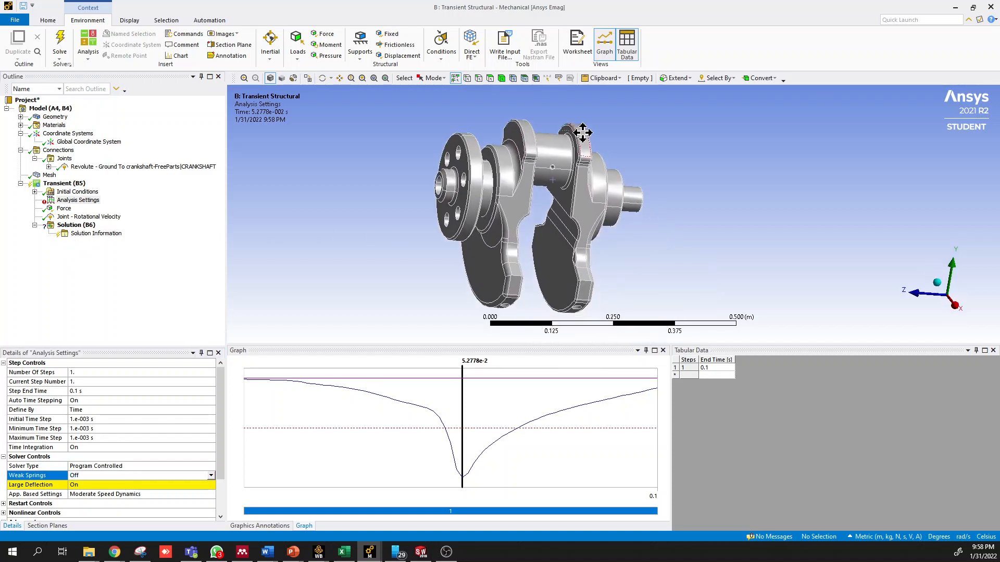
pyautogui.moveTo(424, 296); pyautogui.dragTo(419, 274, button='middle')
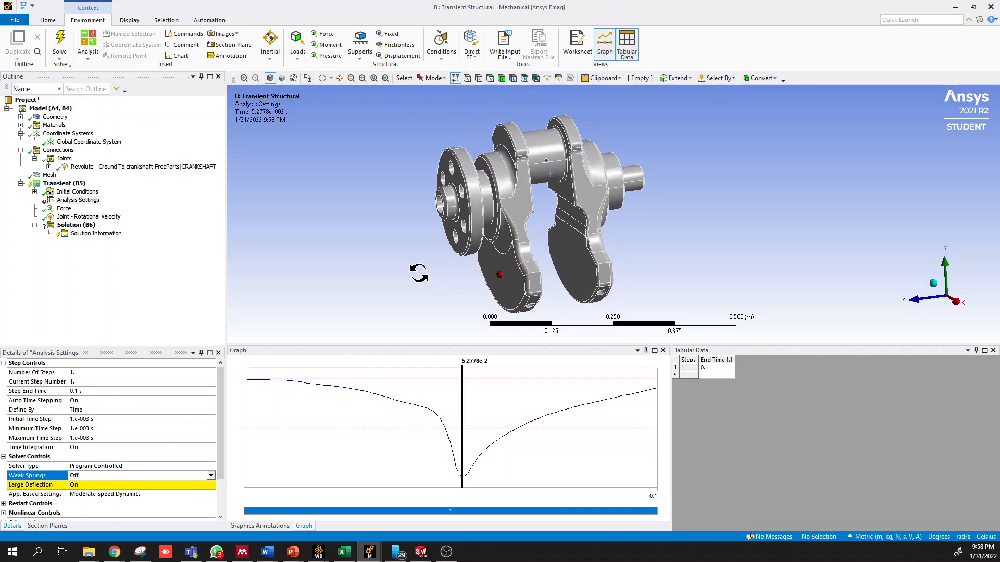
pyautogui.click(344, 553)
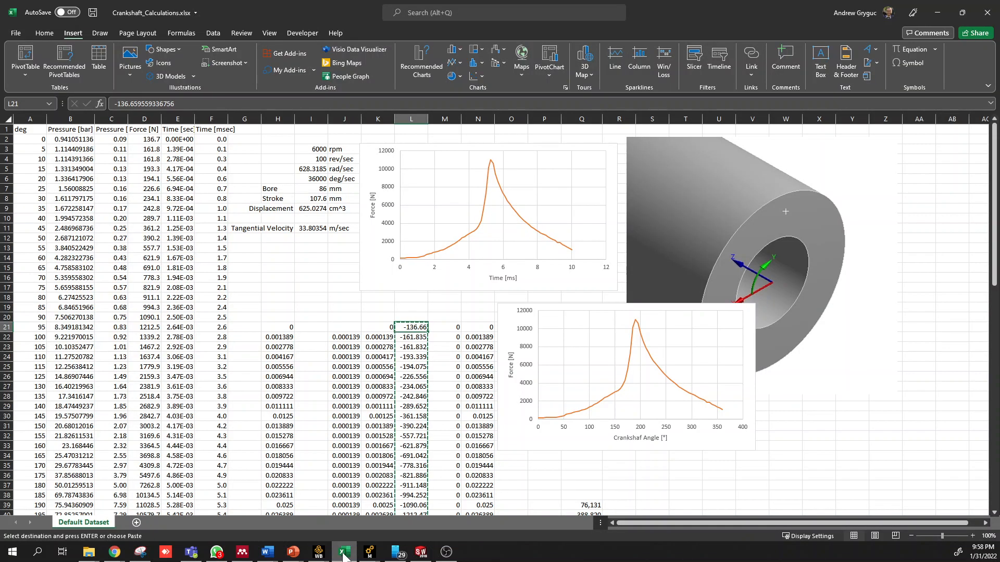
pyautogui.click(938, 12)
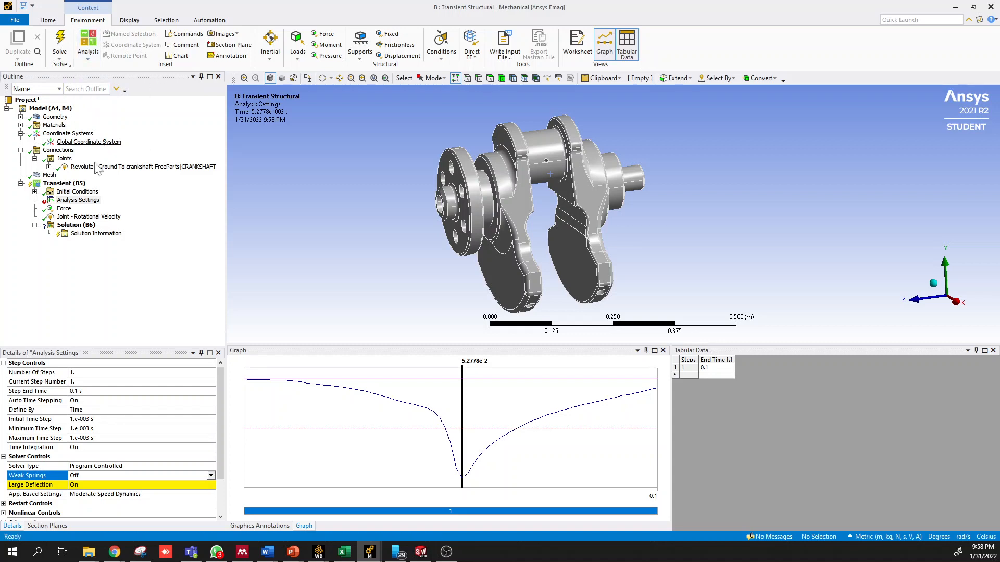
pyautogui.click(65, 183)
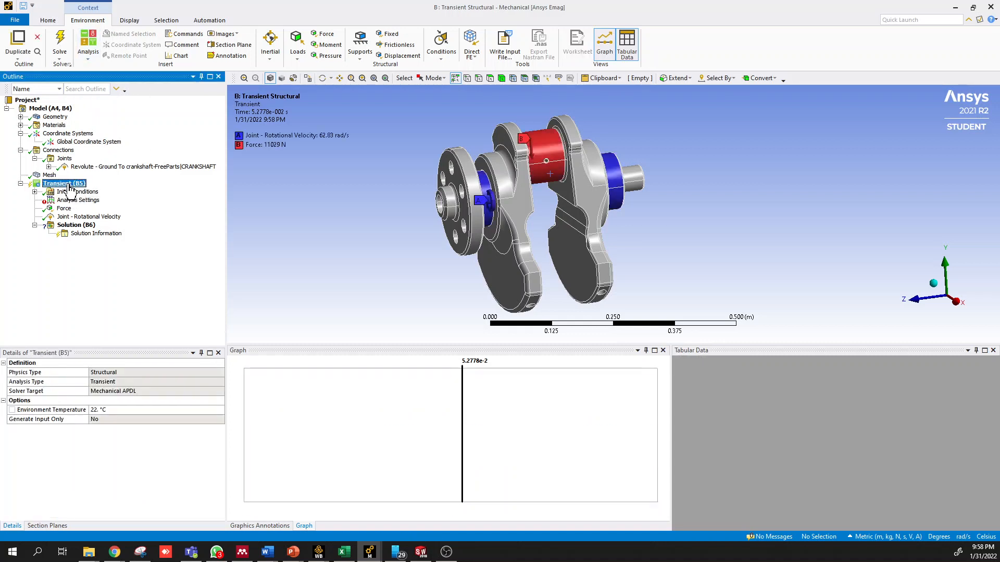
pyautogui.click(365, 58)
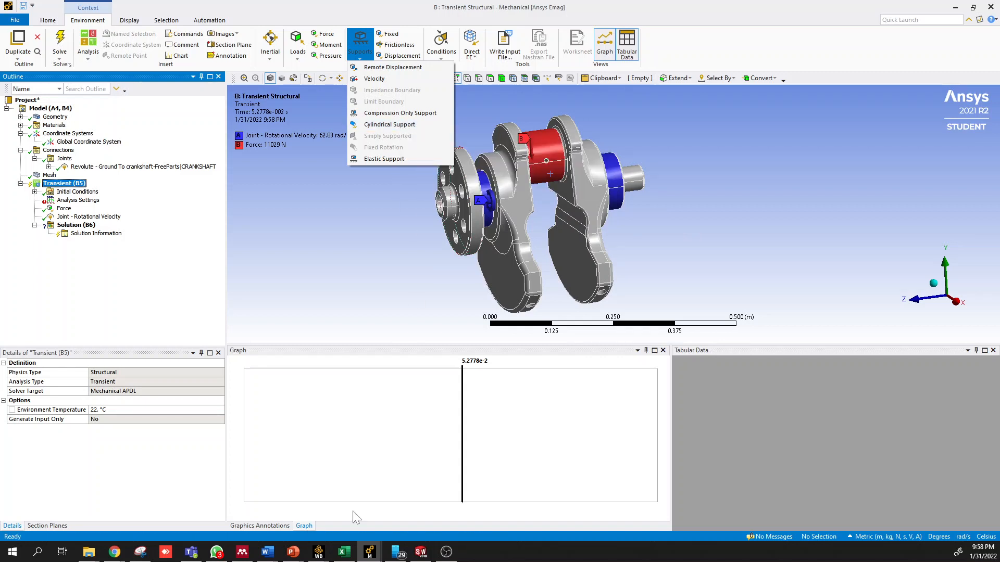
# Step: Switch to the Crankshaft_Calculations workbook in Excel and move the force versus crankshaft angle chart clear of the cylinder picture's coordinate axes
pyautogui.click(344, 552)
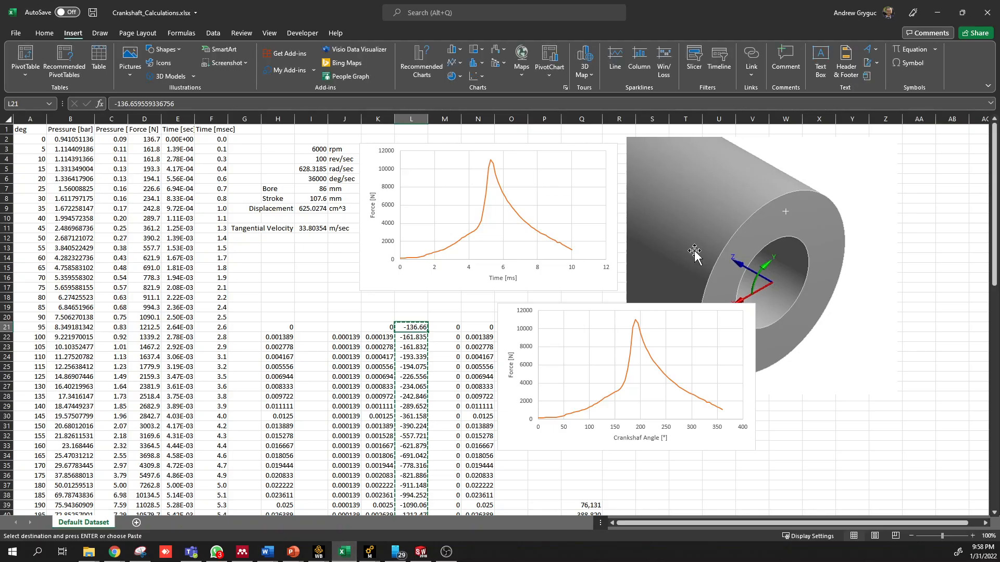
pyautogui.moveTo(752, 316); pyautogui.dragTo(710, 342)
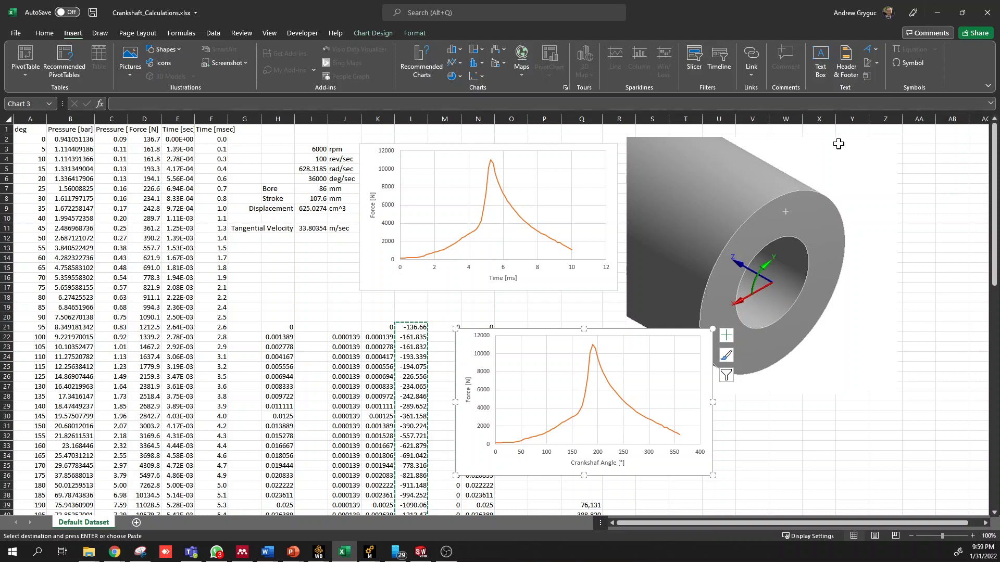
pyautogui.click(939, 13)
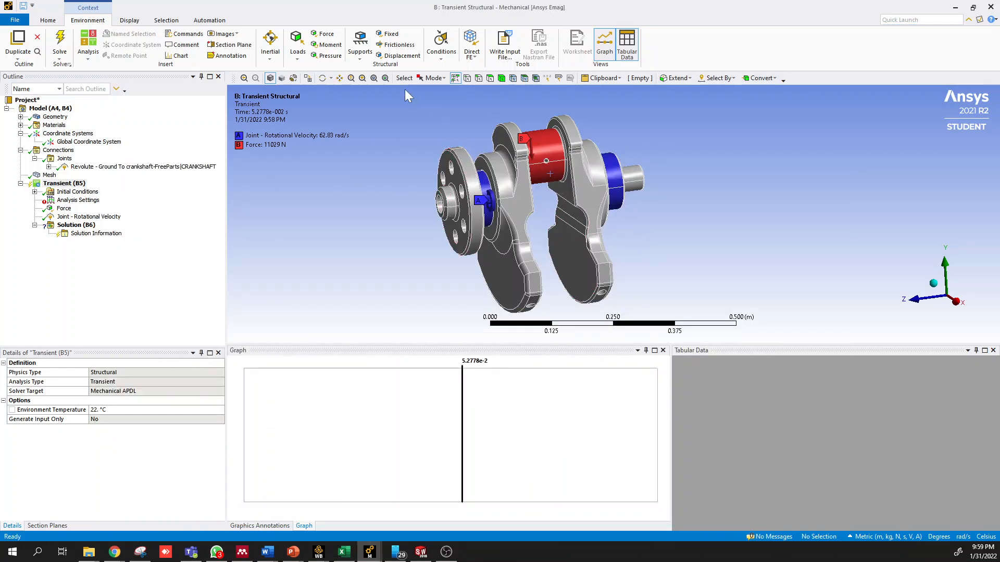
# Step: In Ansys Mechanical, review the ground-to-crankshaft revolute joint's definition and the rotational velocity load applied to it
pyautogui.click(361, 52)
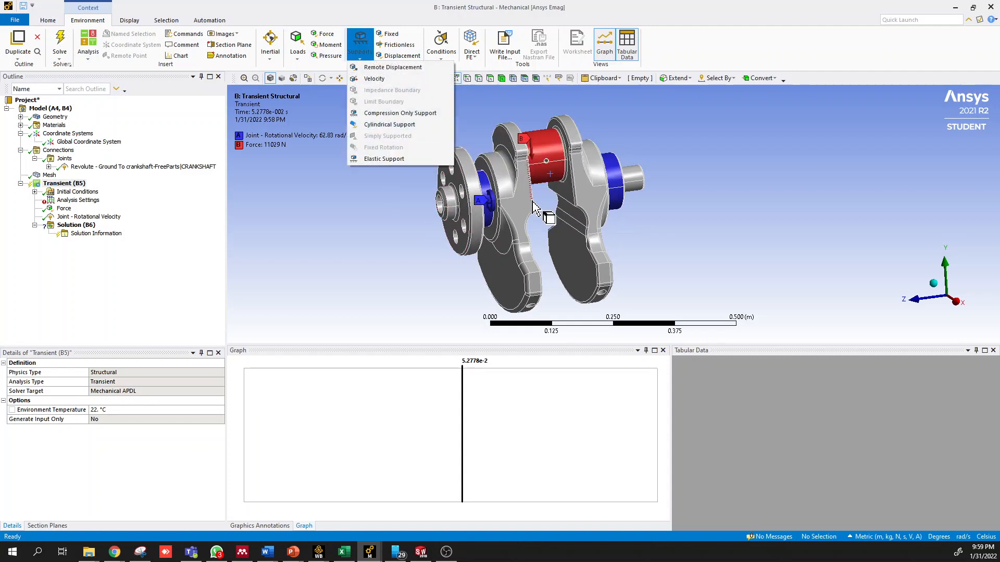
pyautogui.click(105, 167)
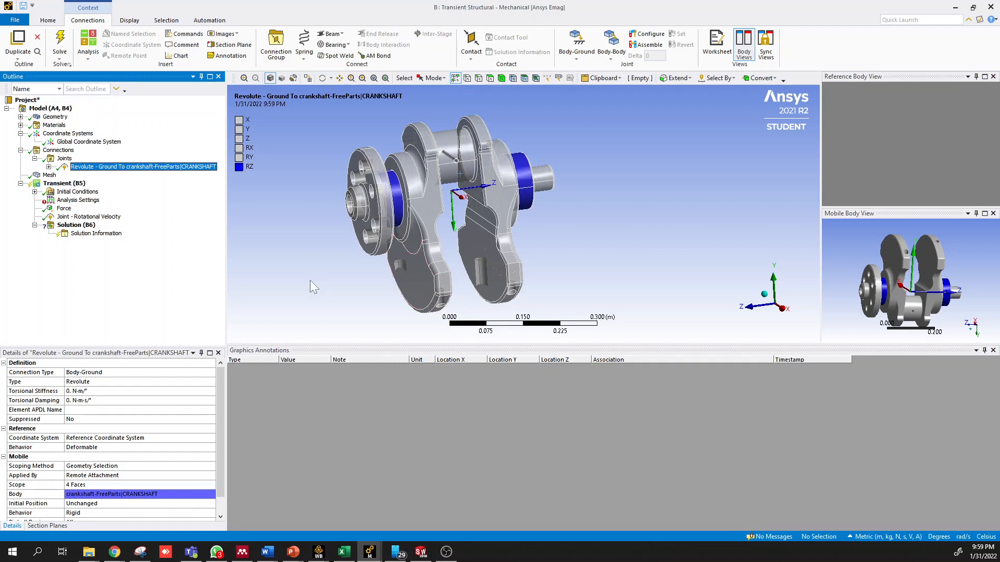
pyautogui.click(344, 552)
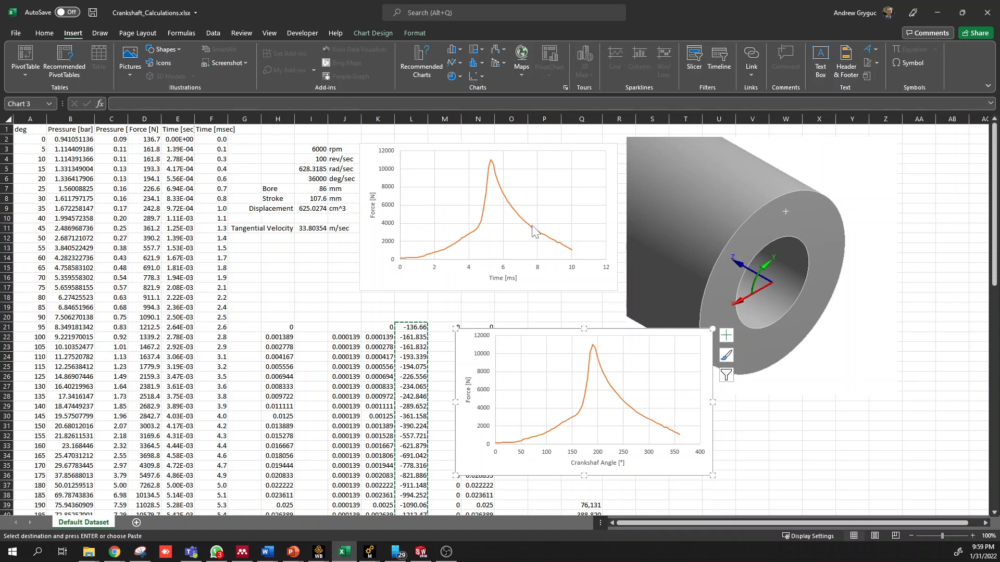
pyautogui.click(934, 15)
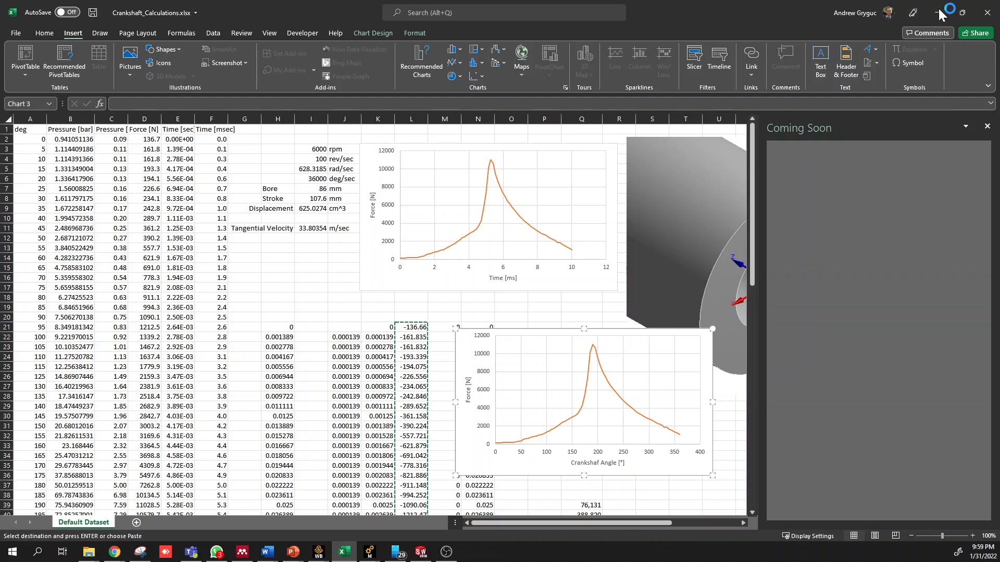
pyautogui.click(317, 555)
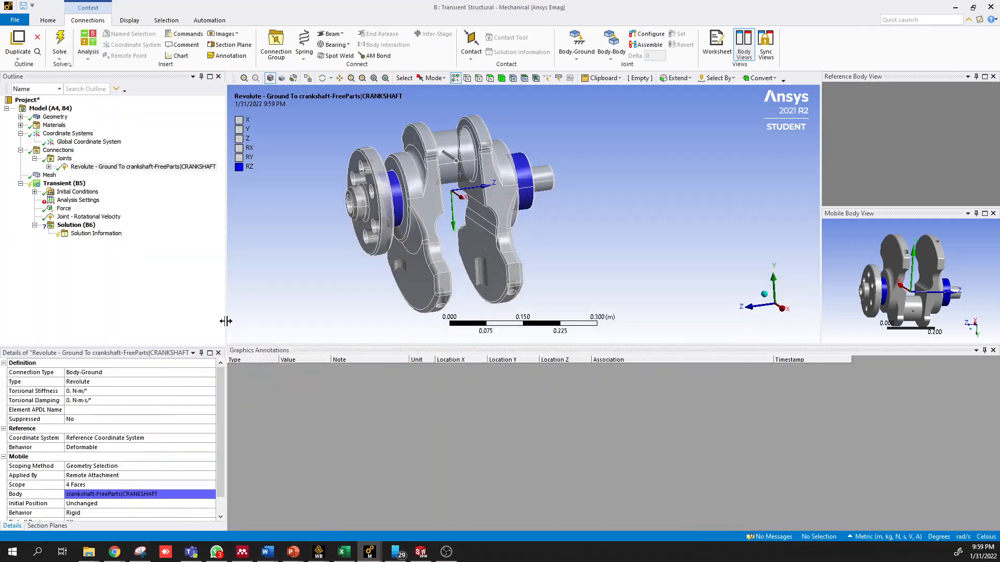
pyautogui.click(76, 226)
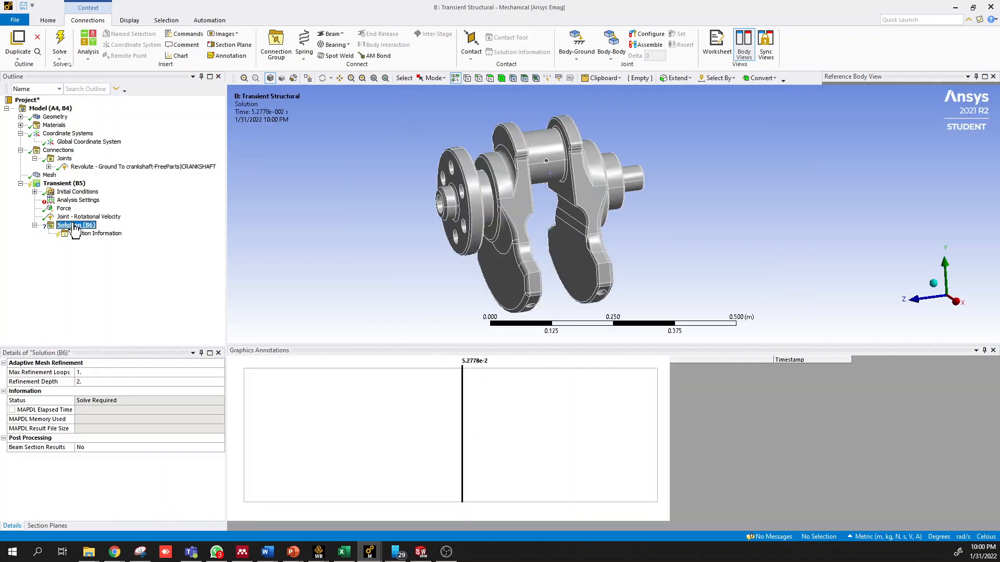
pyautogui.click(65, 184)
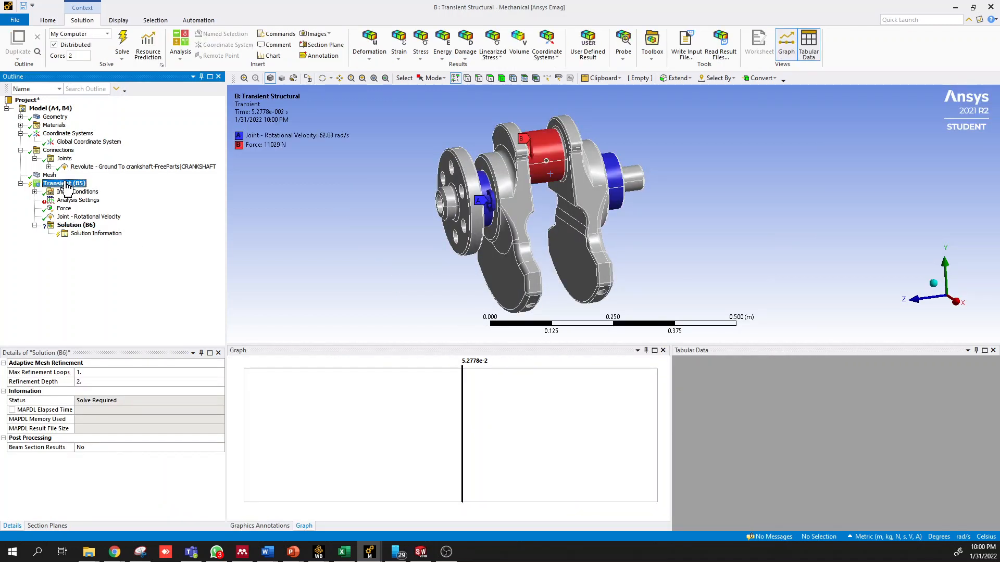
pyautogui.rightClick(67, 185)
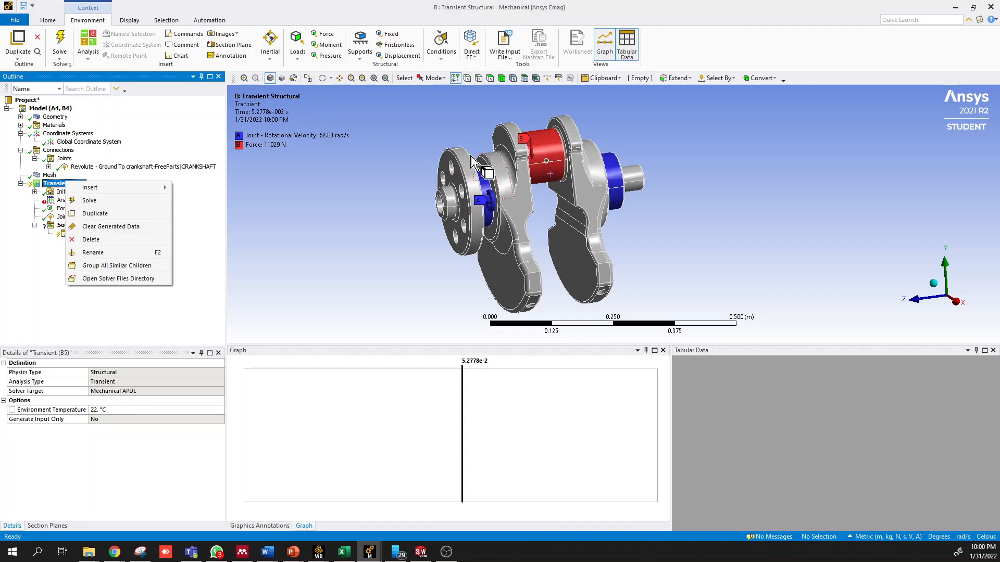
pyautogui.click(342, 159)
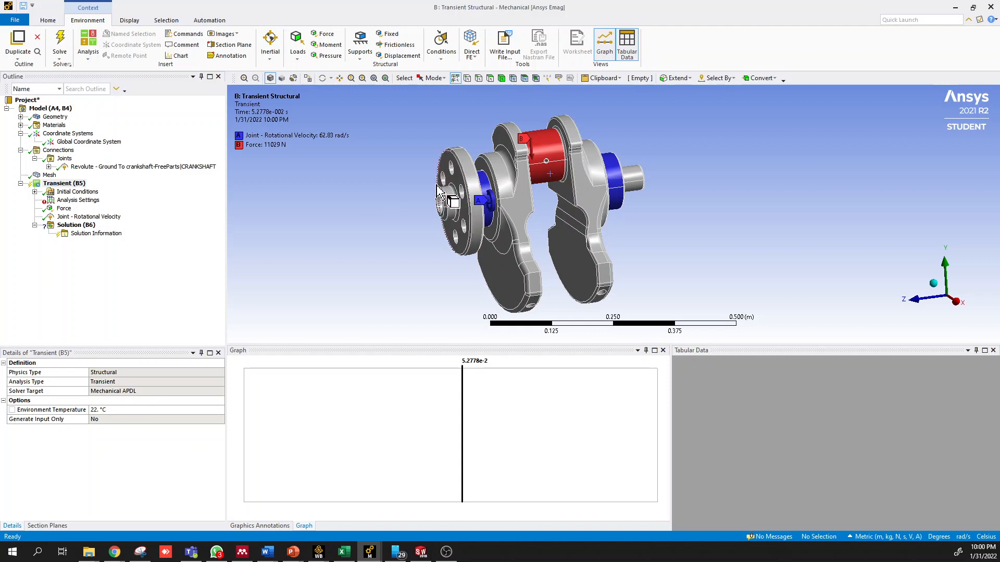
pyautogui.click(111, 167)
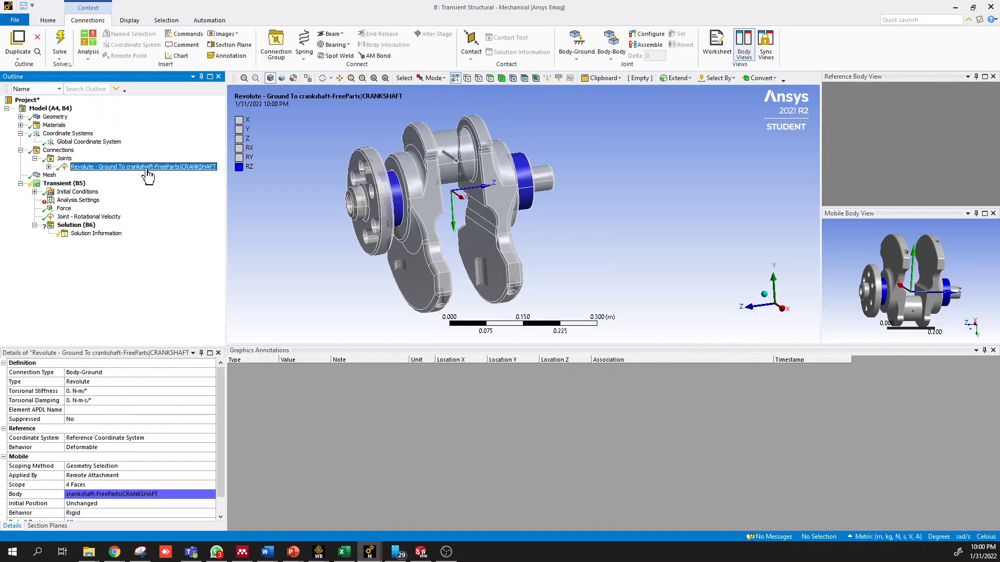
pyautogui.click(110, 218)
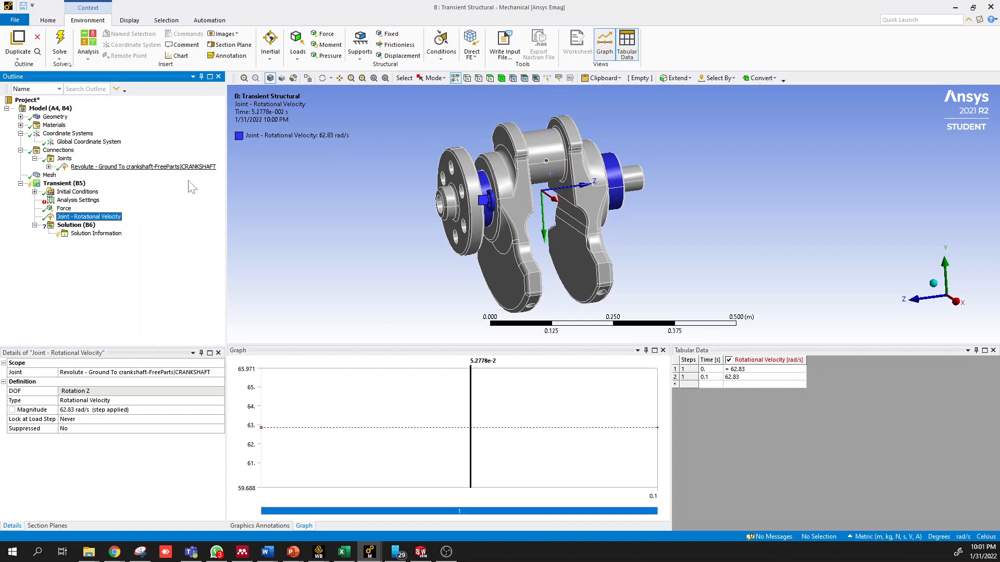
# Step: Check the force's tabular data down to its last row against the step end time and time steps in the Analysis Settings
pyautogui.click(64, 209)
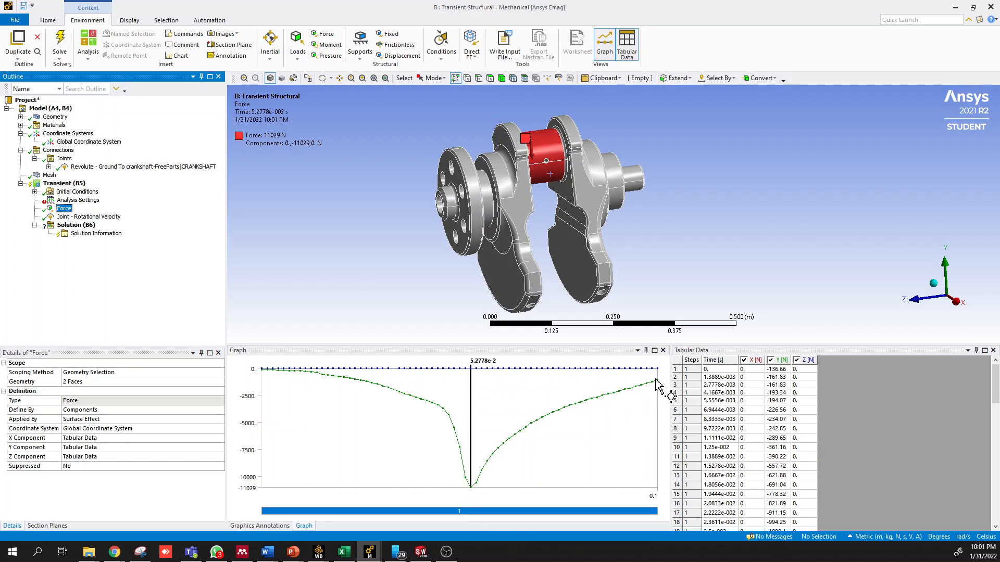
pyautogui.click(689, 381)
pyautogui.scroll(-18, 724, 417)
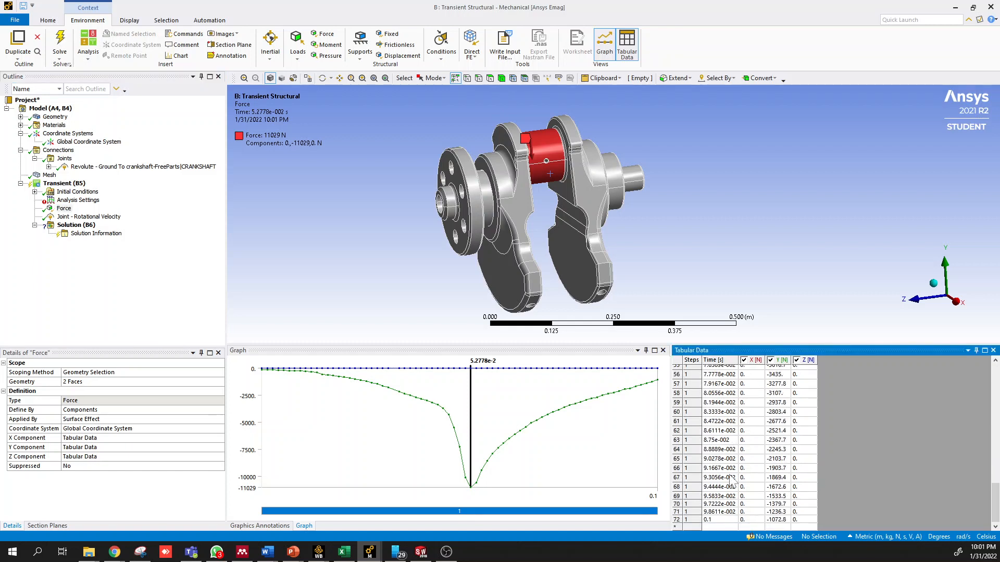
pyautogui.click(722, 520)
pyautogui.click(78, 200)
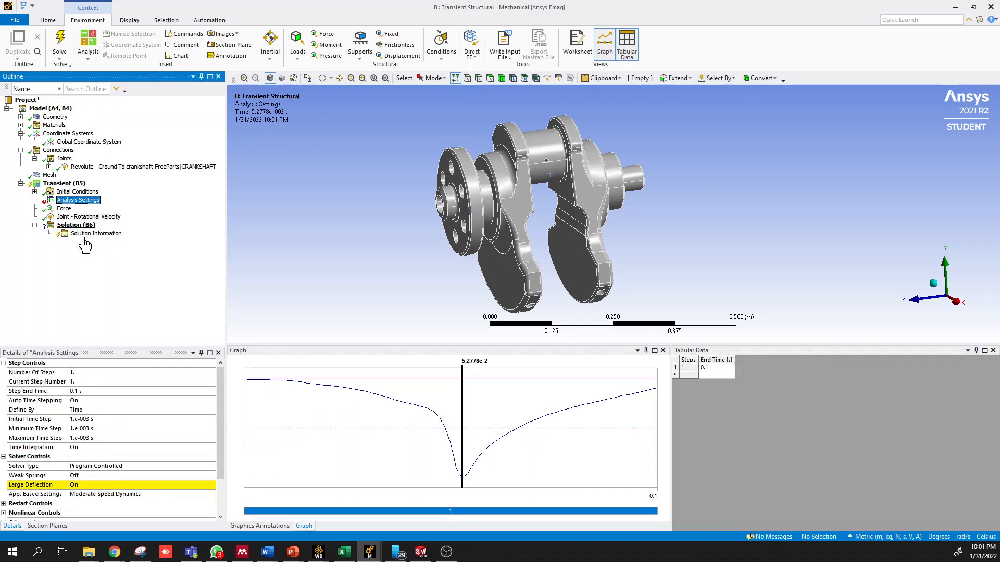
pyautogui.click(88, 391)
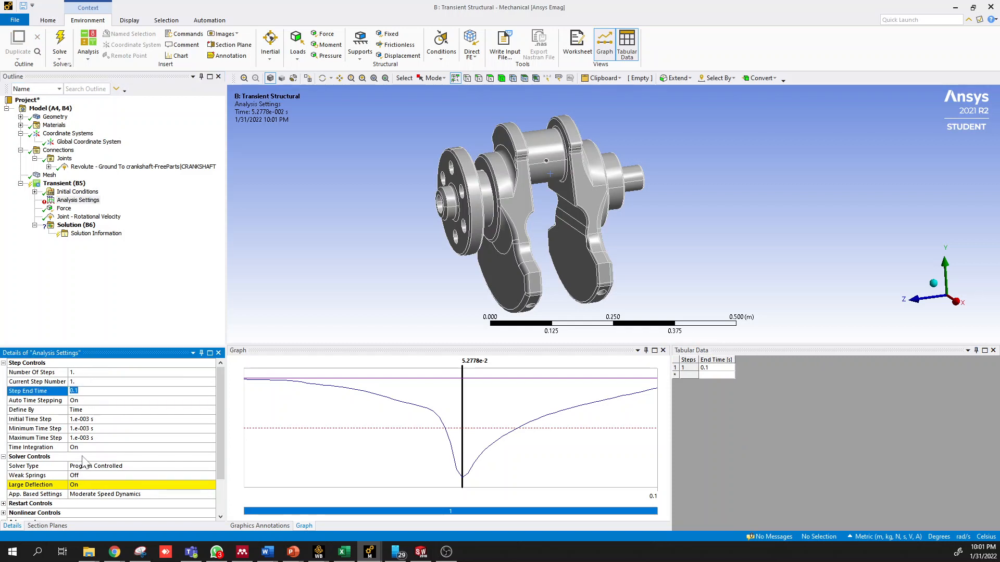
pyautogui.click(88, 421)
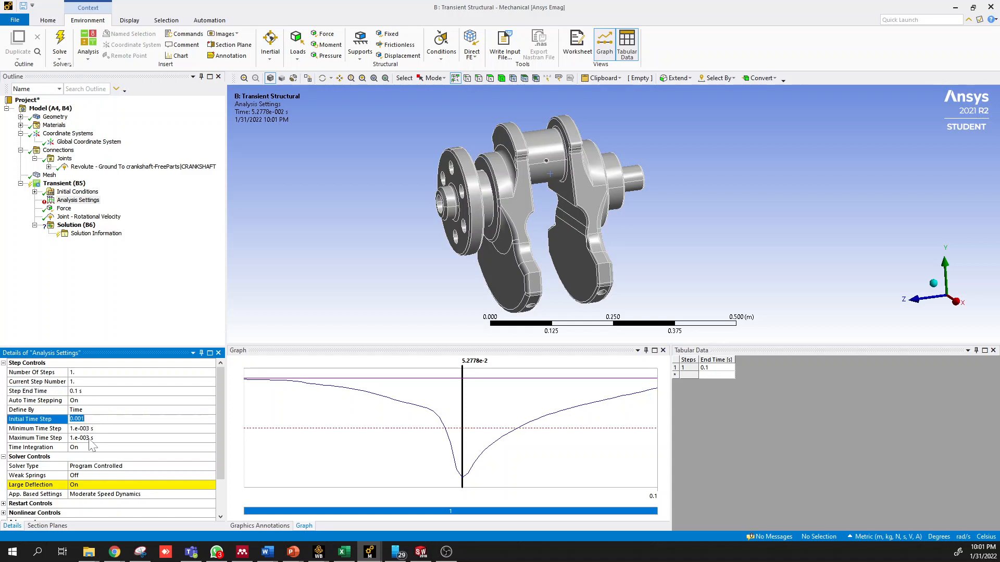
pyautogui.click(95, 430)
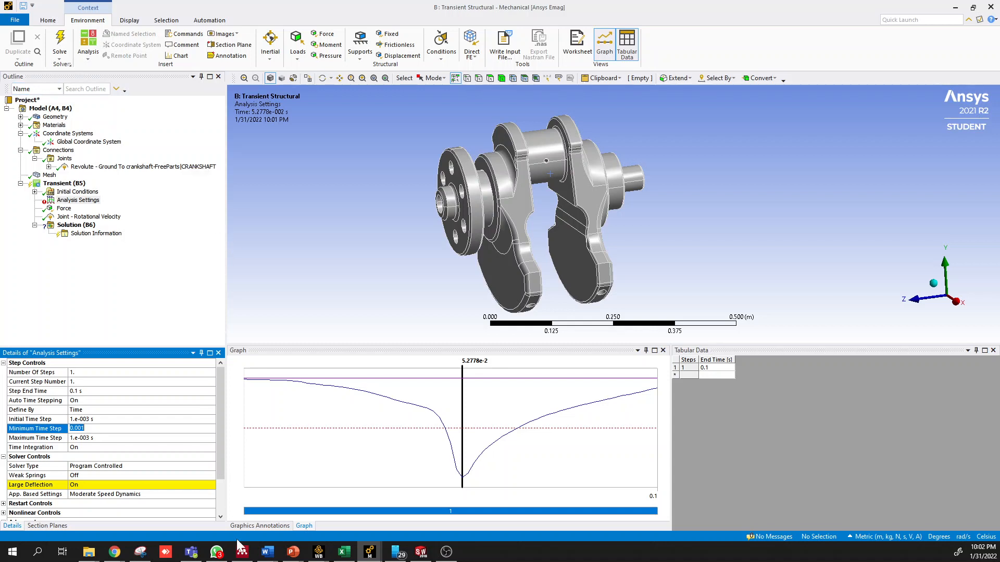
# Step: Switch to the solved A: Transient Structural model with the revolute joint and play the Equivalent Stress animation from a rotated view
pyautogui.moveTo(320, 554)
pyautogui.moveTo(369, 553)
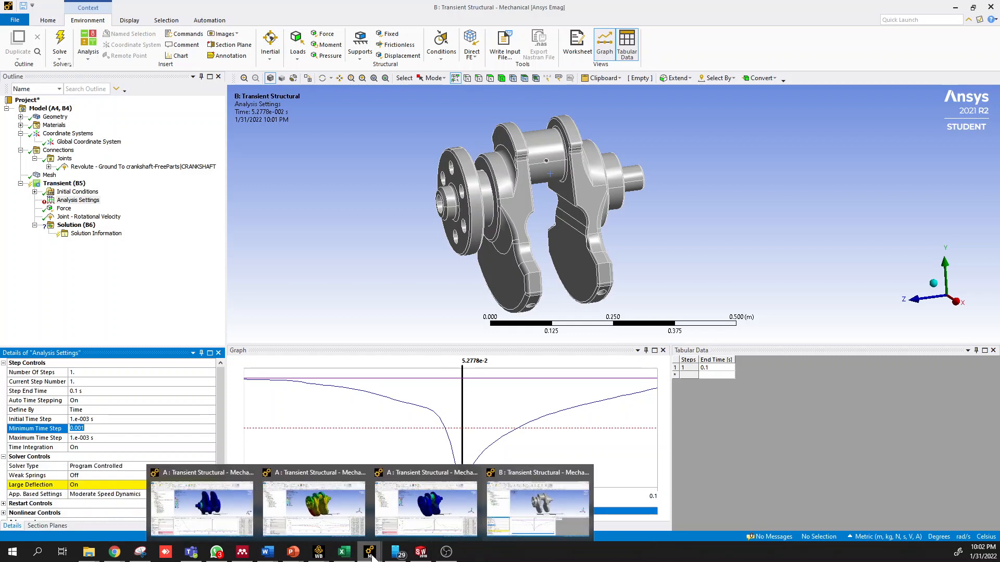
pyautogui.click(234, 523)
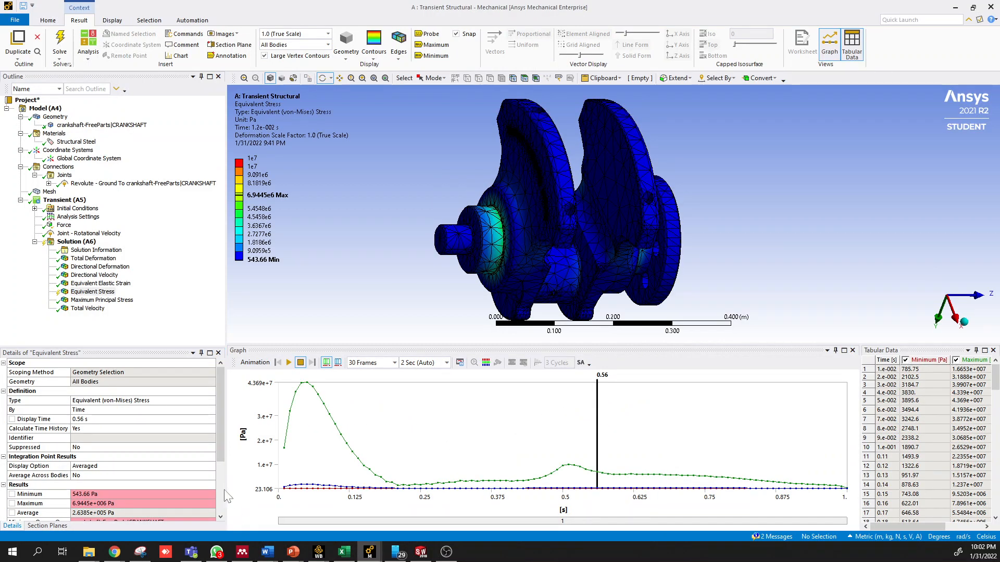
pyautogui.moveTo(575, 186); pyautogui.dragTo(661, 105)
pyautogui.moveTo(586, 177); pyautogui.dragTo(599, 224, button='middle')
pyautogui.click(289, 363)
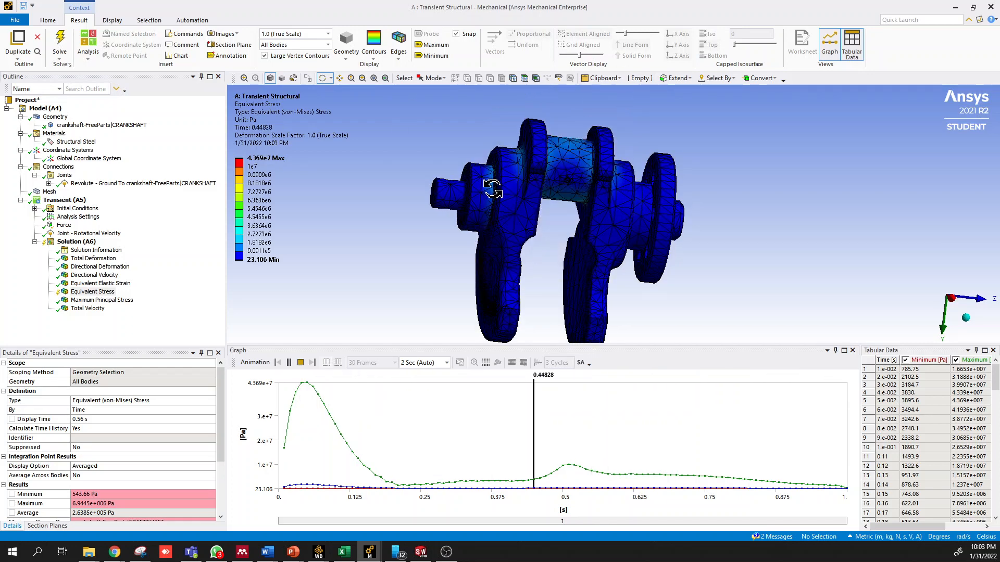
pyautogui.click(301, 363)
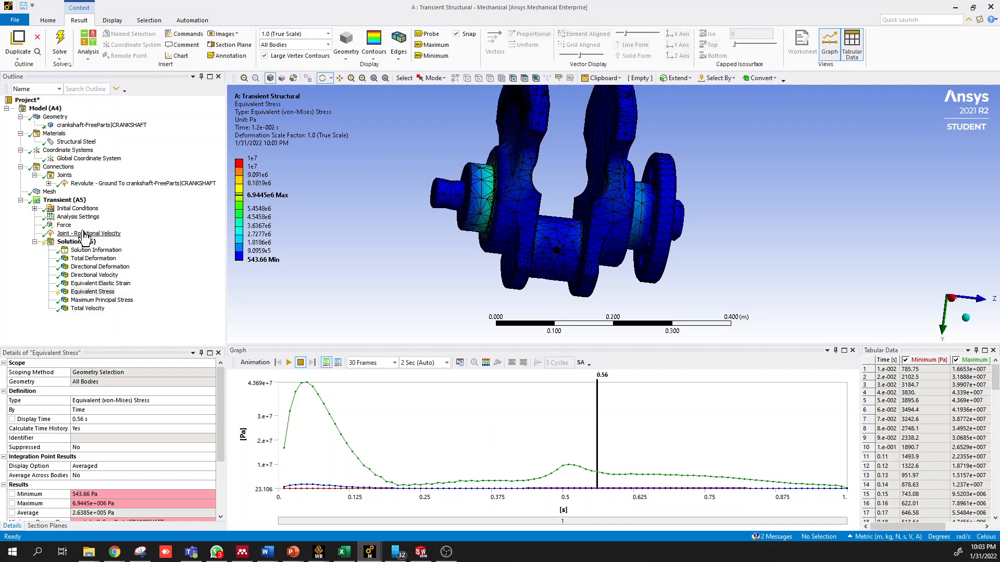
pyautogui.click(77, 209)
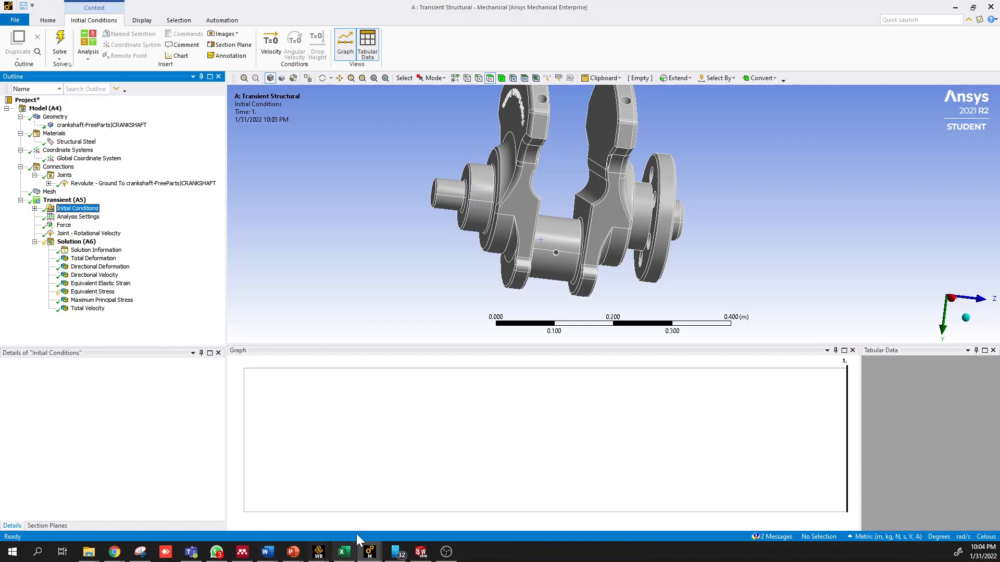
# Step: Switch to the read-only A: Transient Structural model with the cylindrical support and examine its Equivalent Stress result around the crankpin
pyautogui.click(344, 553)
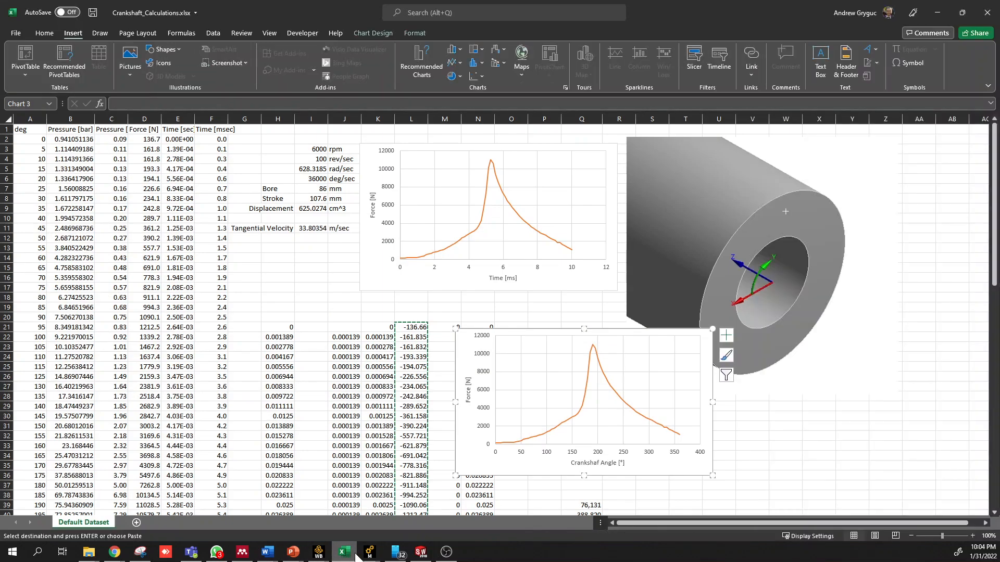
pyautogui.moveTo(371, 553)
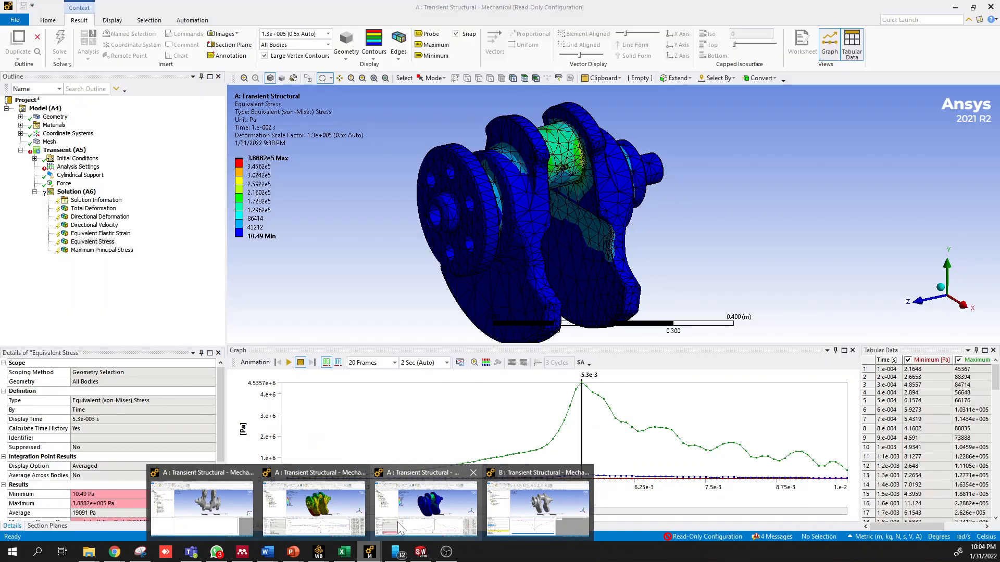
pyautogui.click(395, 508)
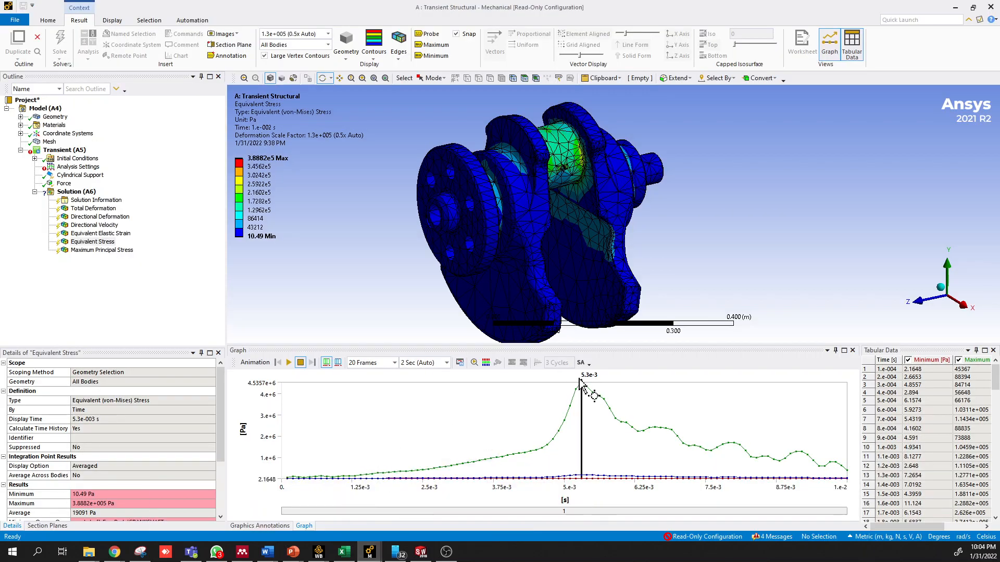
pyautogui.moveTo(475, 284)
pyautogui.mouseDown()
pyautogui.moveTo(480, 261)
pyautogui.moveTo(456, 274)
pyautogui.mouseUp()
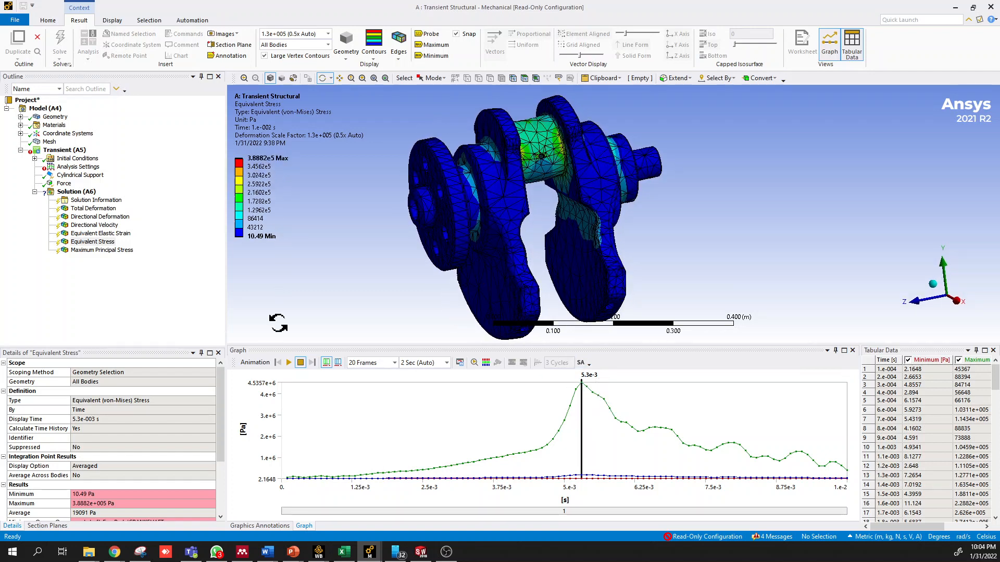
# Step: Probe the equivalent stress on the crankpin and mark the peak of the applied force's Y component in its graph
pyautogui.click(428, 34)
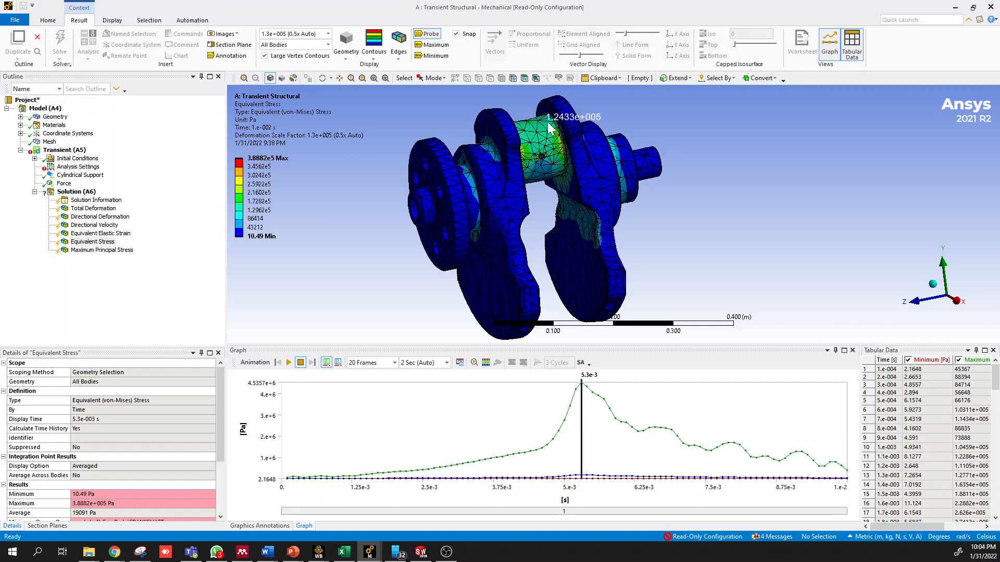
pyautogui.click(63, 183)
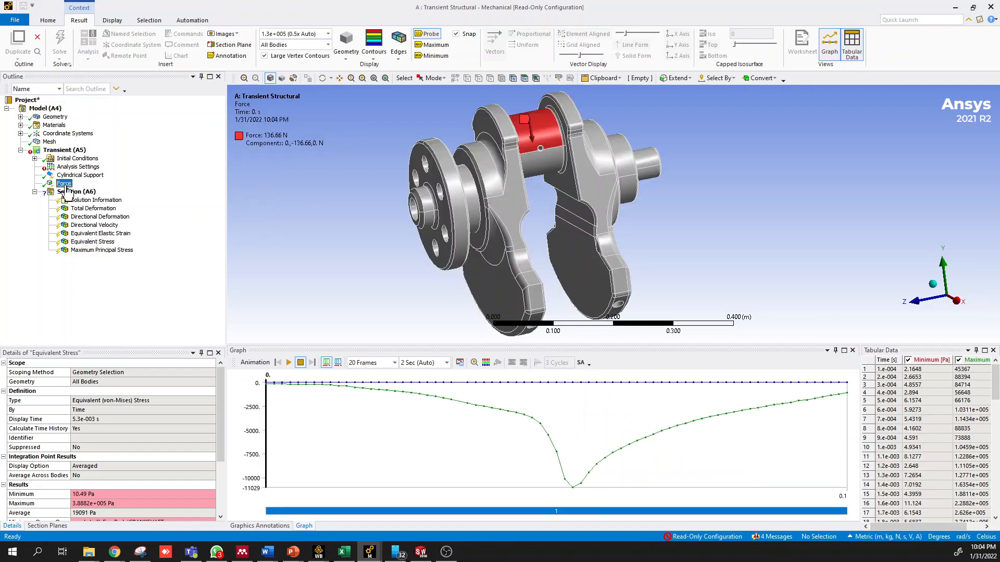
pyautogui.click(571, 481)
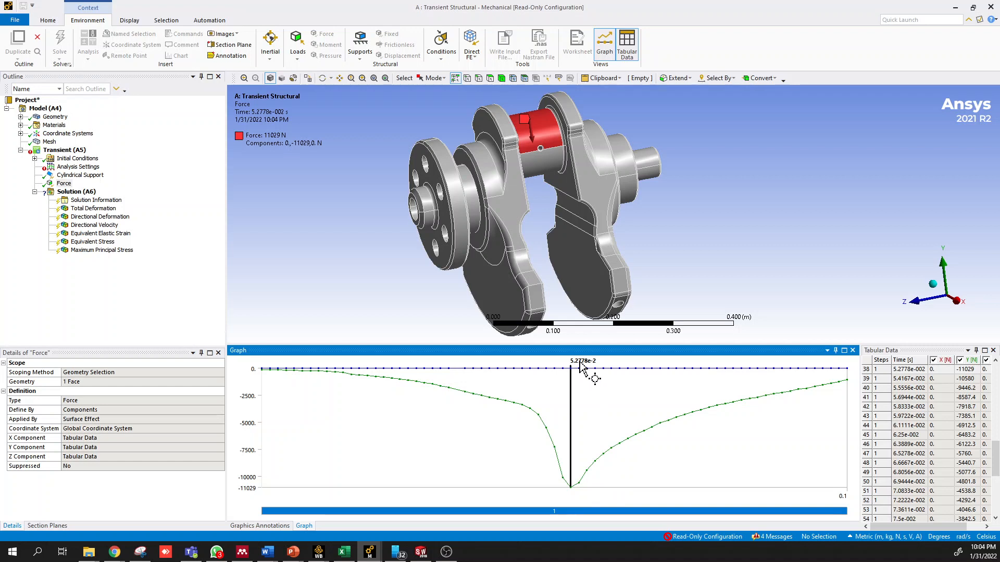
# Step: Examine the Equivalent Stress time history and the stress contours on the crankpin up close from several angles
pyautogui.click(93, 241)
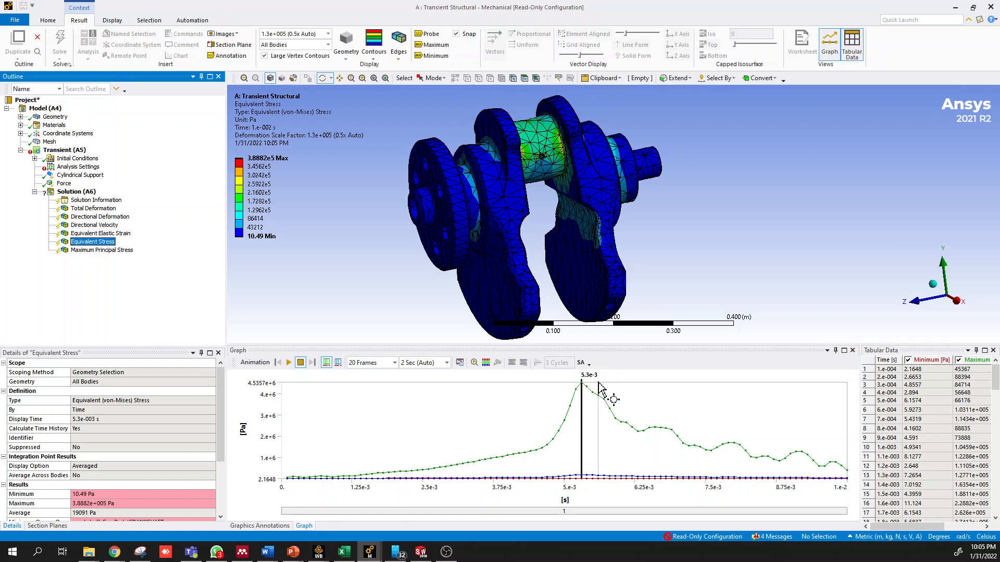
pyautogui.moveTo(527, 274); pyautogui.dragTo(584, 212)
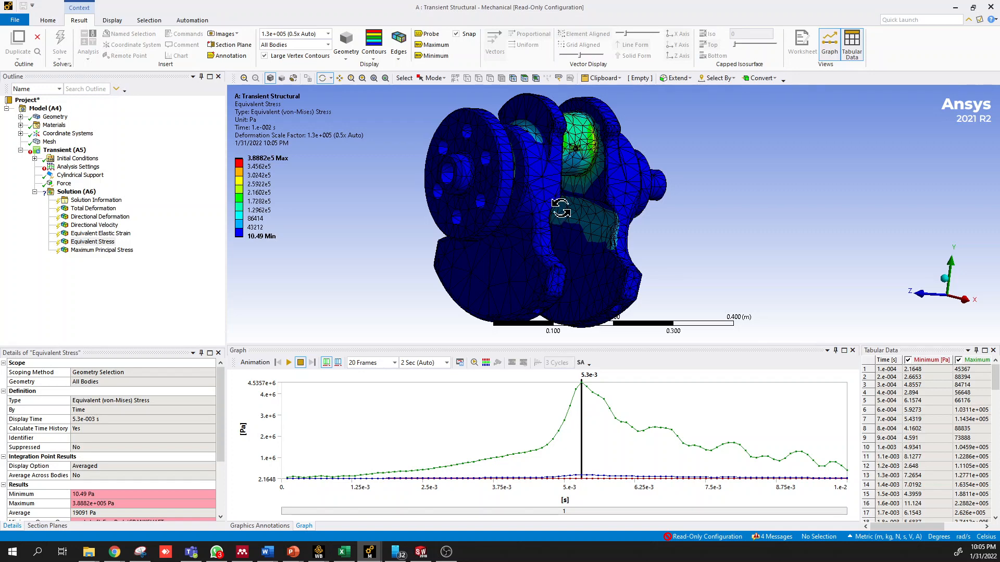
pyautogui.moveTo(562, 205); pyautogui.dragTo(517, 202)
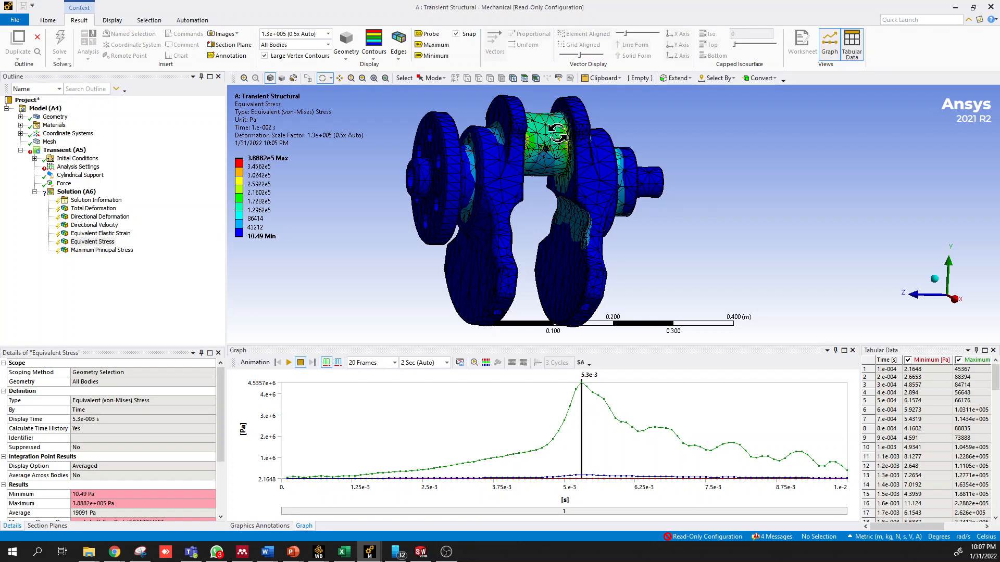
pyautogui.scroll(5, 558, 142)
pyautogui.keyDown('ctrl'); pyautogui.moveTo(547, 190); pyautogui.dragTo(552, 267, button='middle'); pyautogui.keyUp('ctrl')
pyautogui.moveTo(553, 267); pyautogui.dragTo(575, 212)
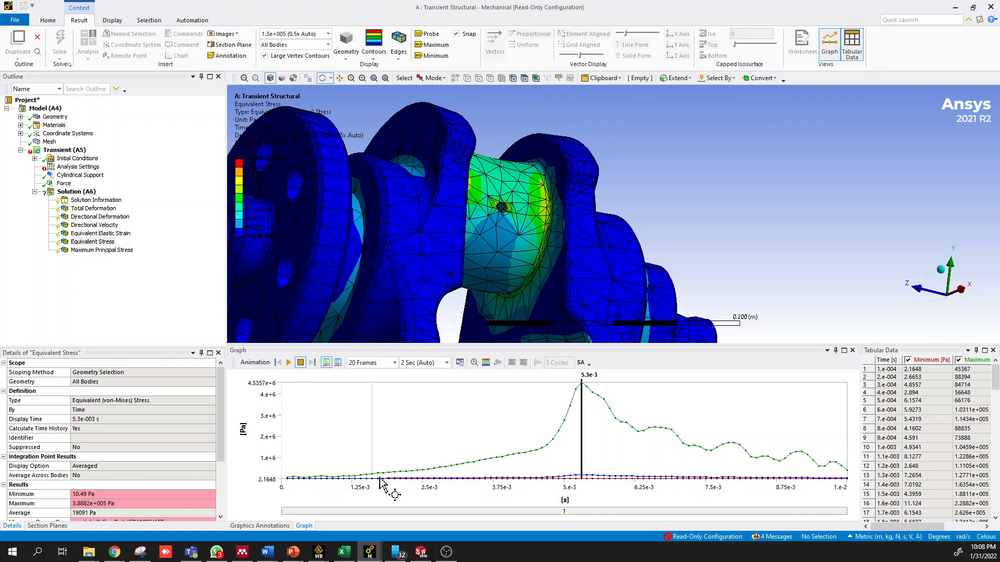
# Step: Switch to the A: Transient Structural model with the revolute joint and mark 0.52 s in its Equivalent Stress graph
pyautogui.moveTo(369, 553)
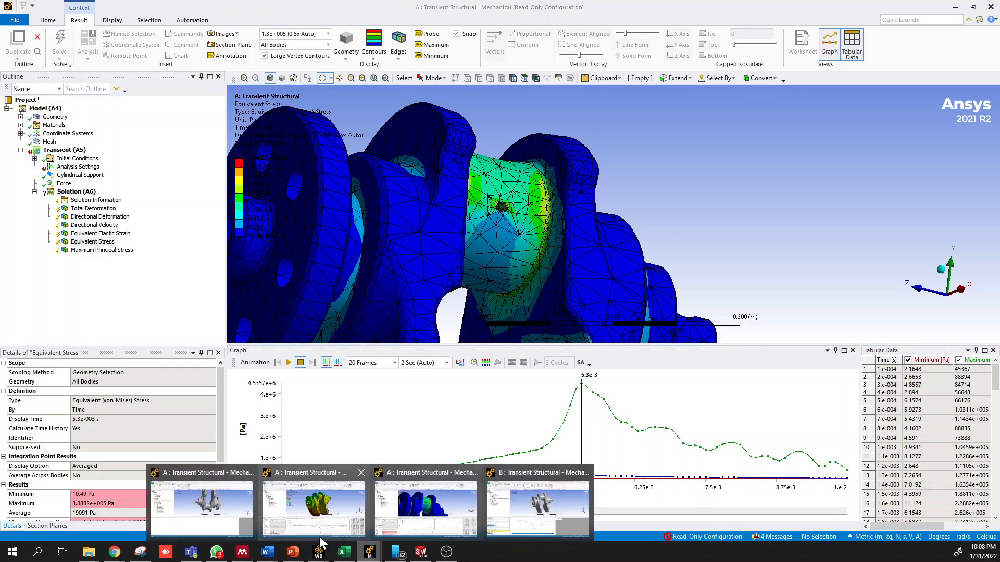
pyautogui.moveTo(308, 531)
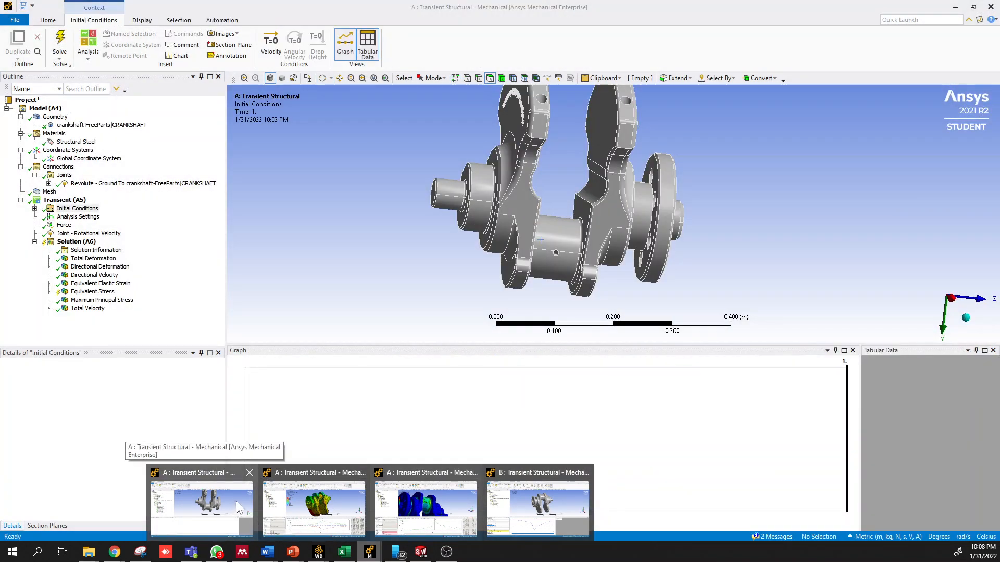
pyautogui.click(238, 504)
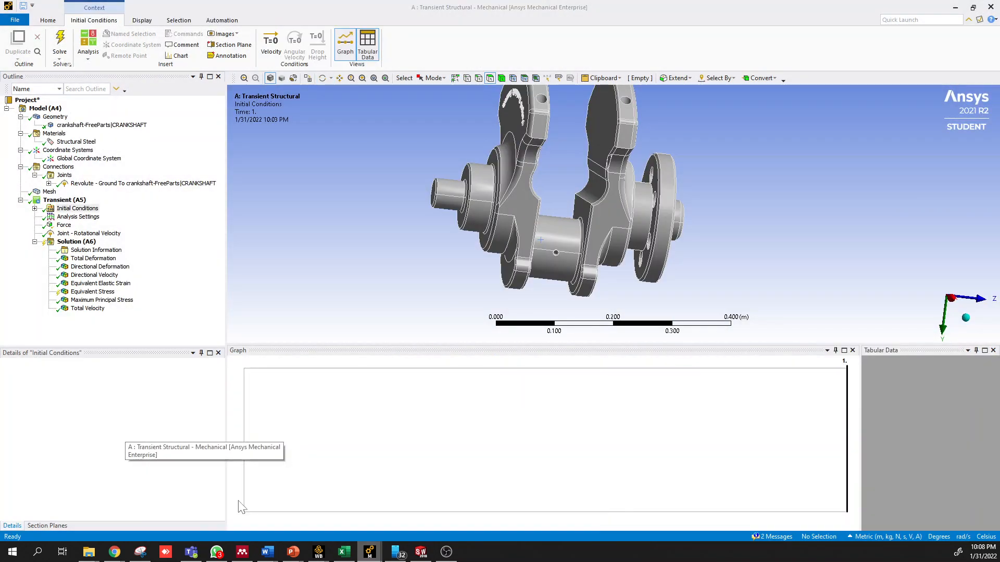
pyautogui.click(97, 292)
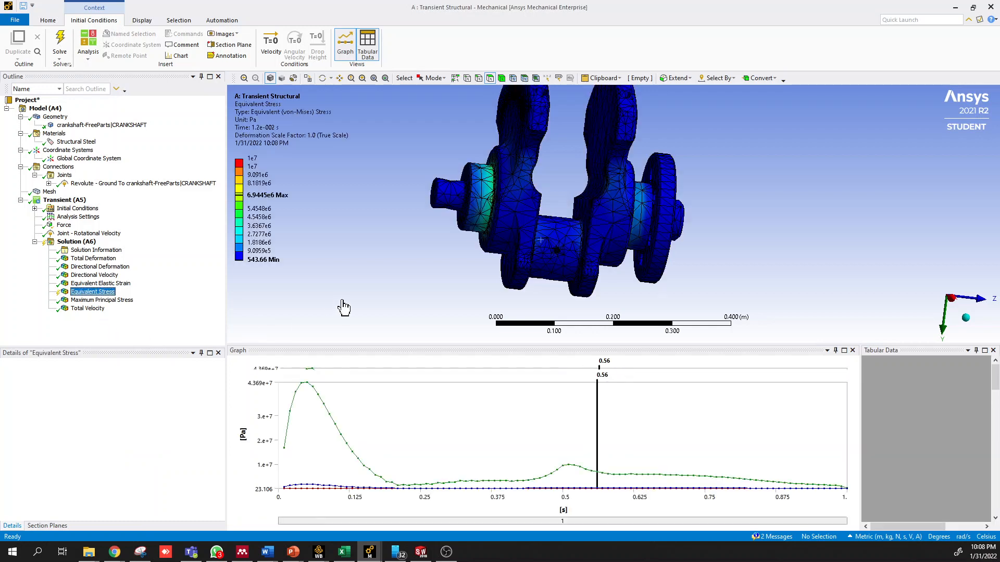
pyautogui.click(573, 474)
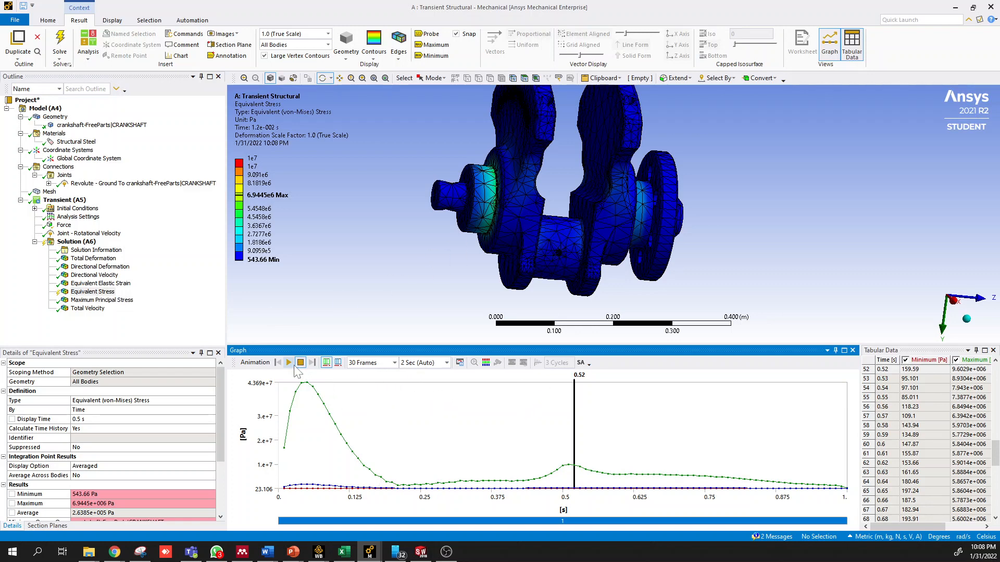
# Step: Play the revolute-joint model's Equivalent Stress animation, stop it, and inspect the stress contours around the crankpin
pyautogui.click(289, 362)
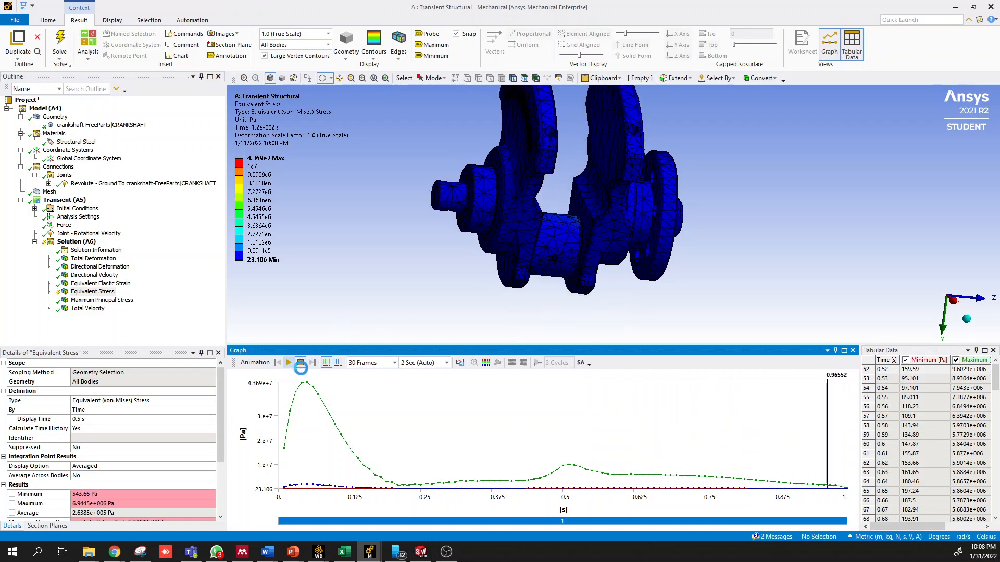
pyautogui.click(301, 365)
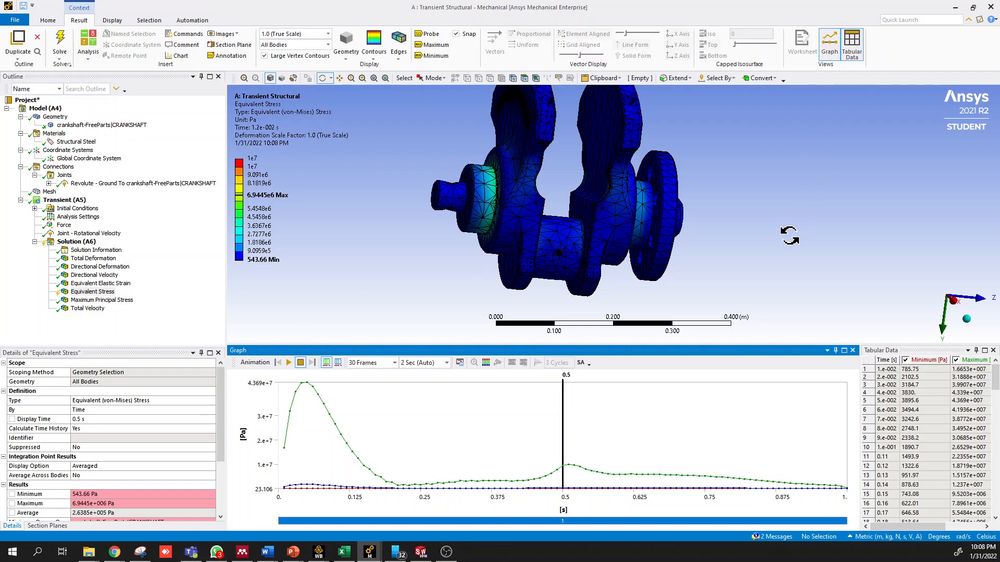
pyautogui.moveTo(565, 224)
pyautogui.mouseDown()
pyautogui.moveTo(570, 218)
pyautogui.moveTo(547, 219)
pyautogui.moveTo(562, 230)
pyautogui.mouseUp()
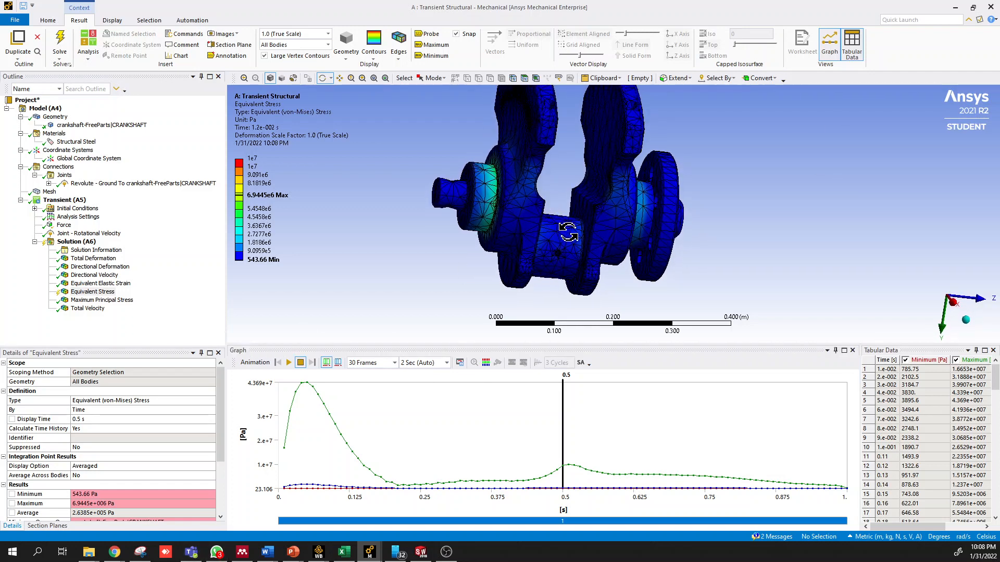